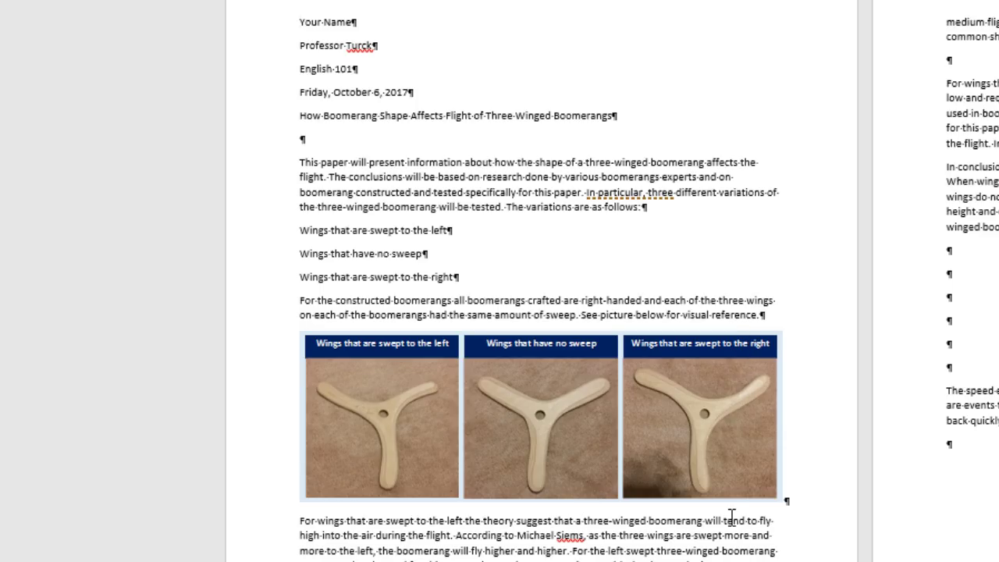
Create a blank document and save it as BoomerangResearchPaperFinished in KINGSTON (F:) > 02 Word.
{"action": "left_click", "coordinate": [554, 429]}
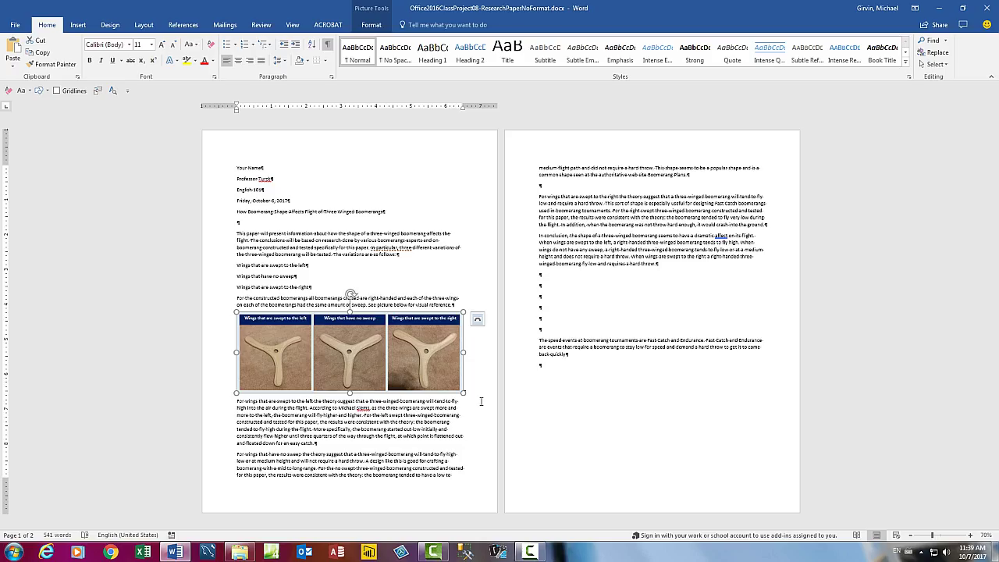
{"action": "key", "text": "ctrl+n"}
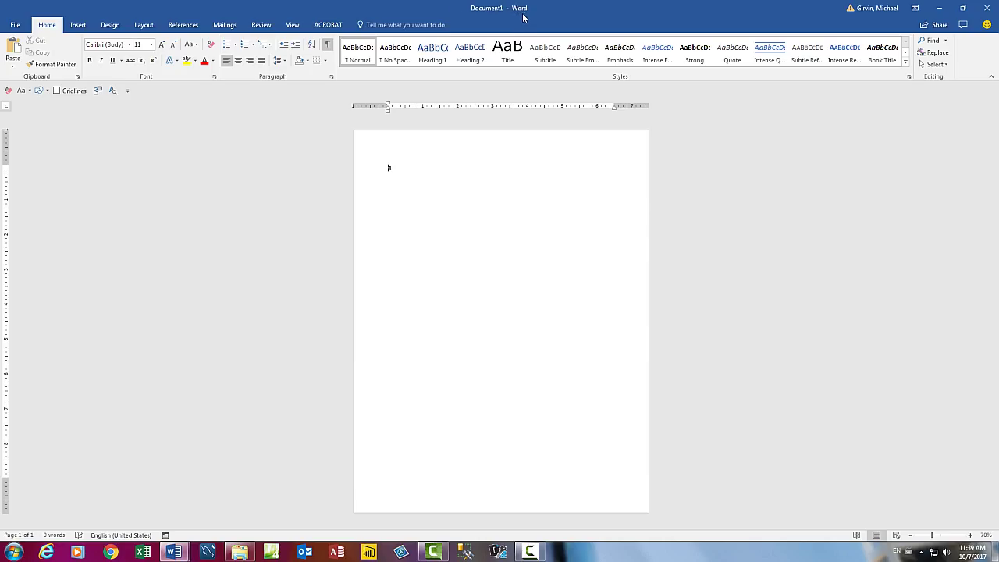
{"action": "key", "text": "F12"}
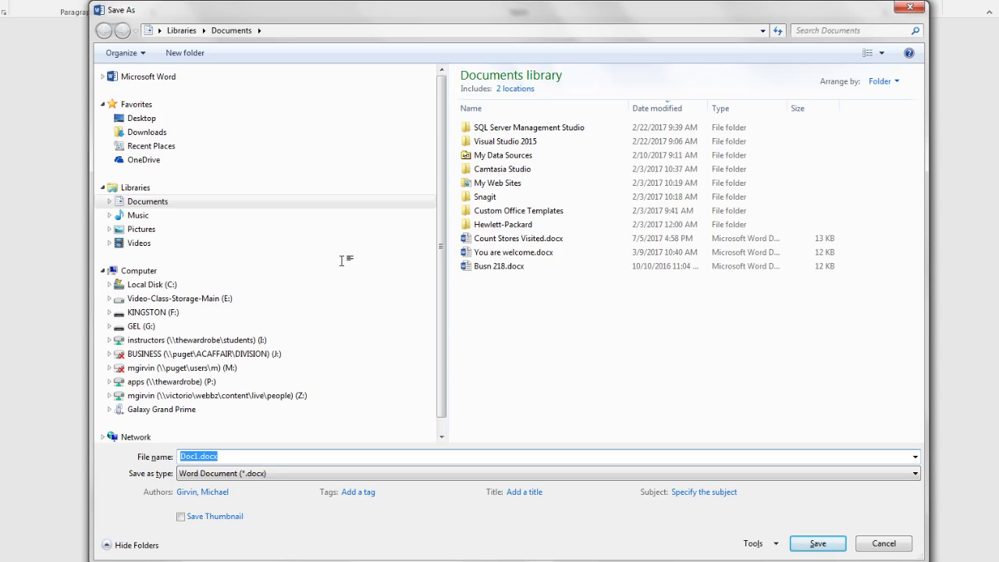
{"action": "left_click", "coordinate": [111, 312]}
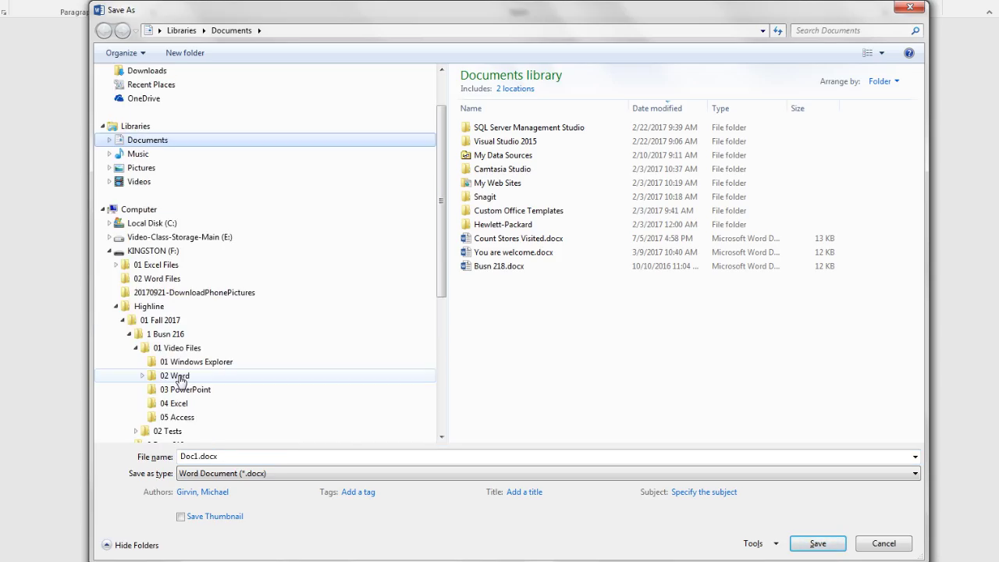
{"action": "left_click", "coordinate": [176, 376]}
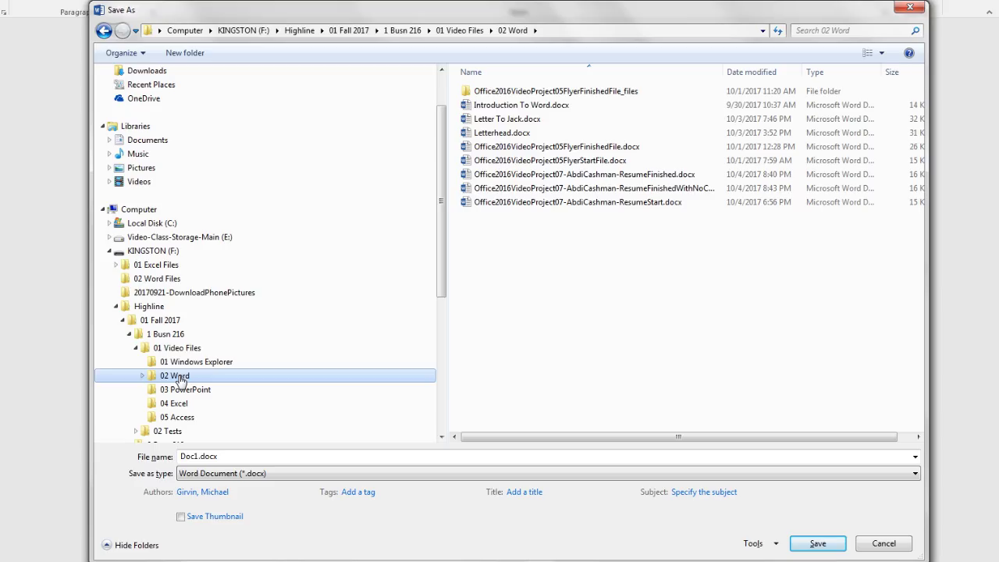
{"action": "left_click", "coordinate": [227, 457]}
{"action": "double_click", "coordinate": [227, 457]}
{"action": "type", "text": "BoomerangResearchPaperFinished"}
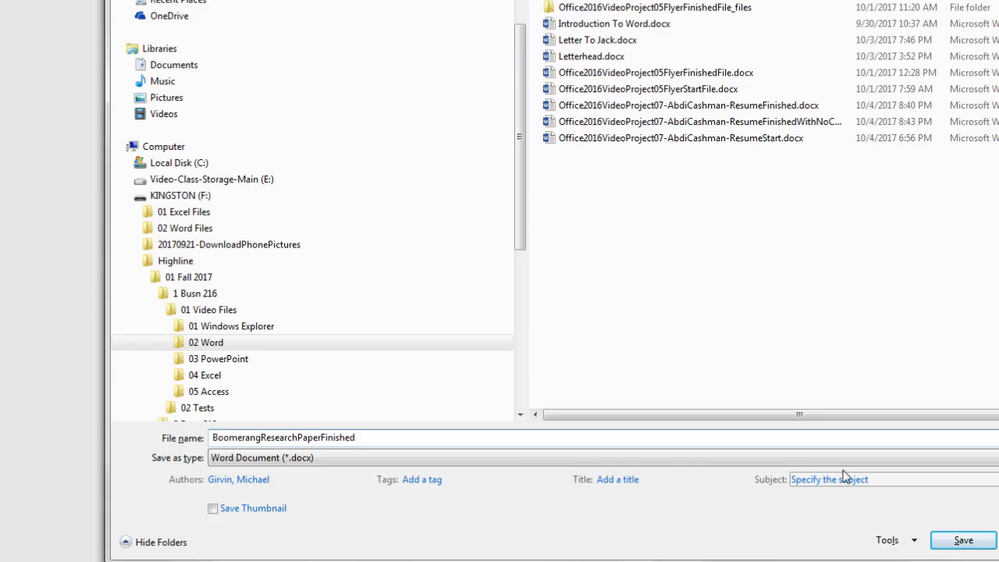
{"action": "key", "text": "Return"}
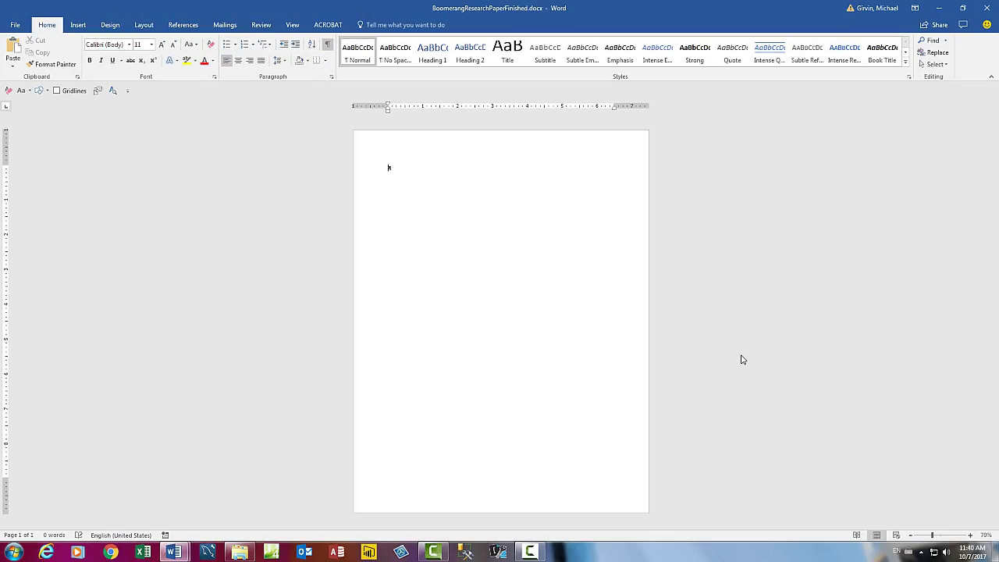
Change the References citation style from APA to MLA.
{"action": "scroll", "coordinate": [743, 359], "scroll_direction": "up", "scroll_amount": 5, "text": "ctrl"}
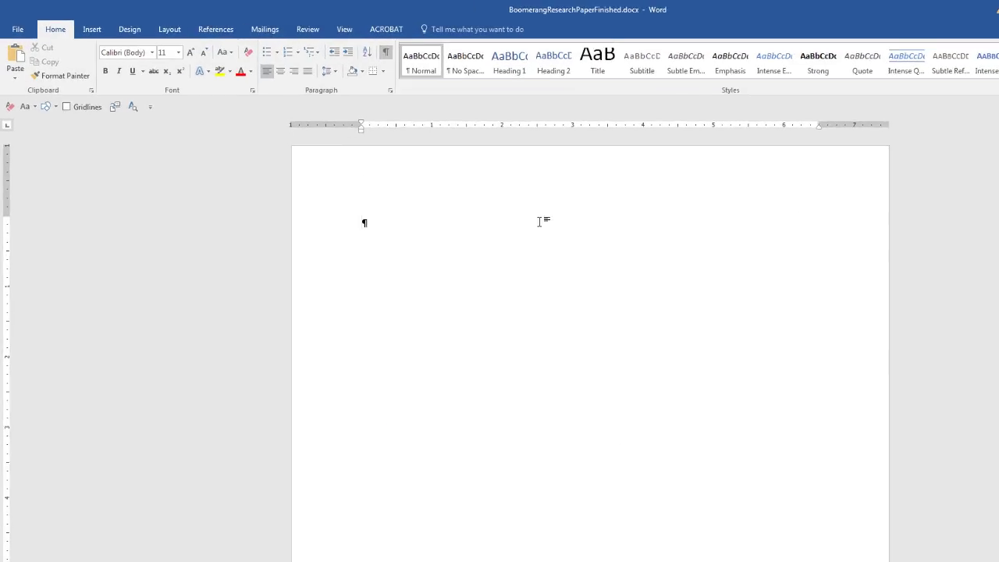
{"action": "left_click", "coordinate": [238, 32]}
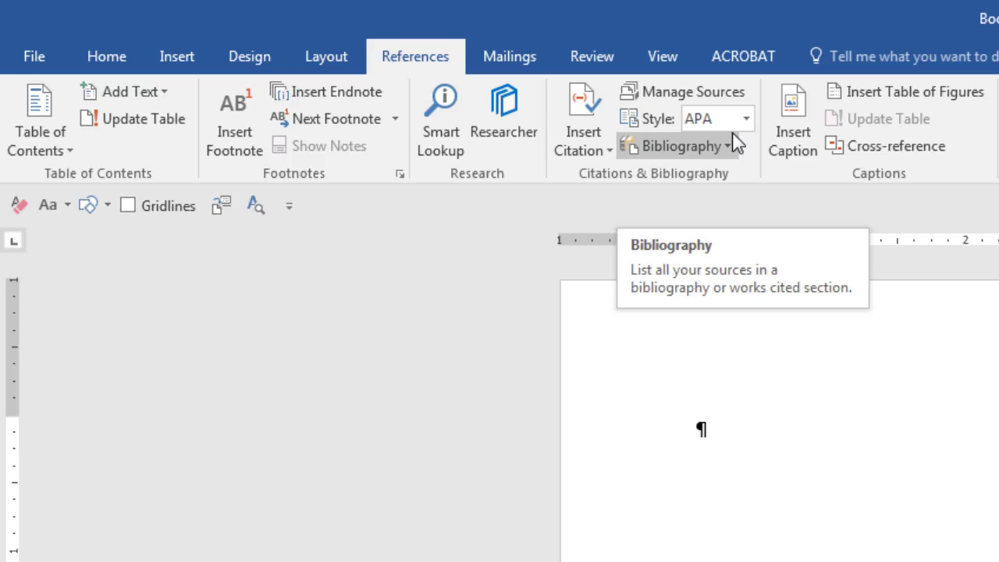
{"action": "left_click", "coordinate": [710, 116]}
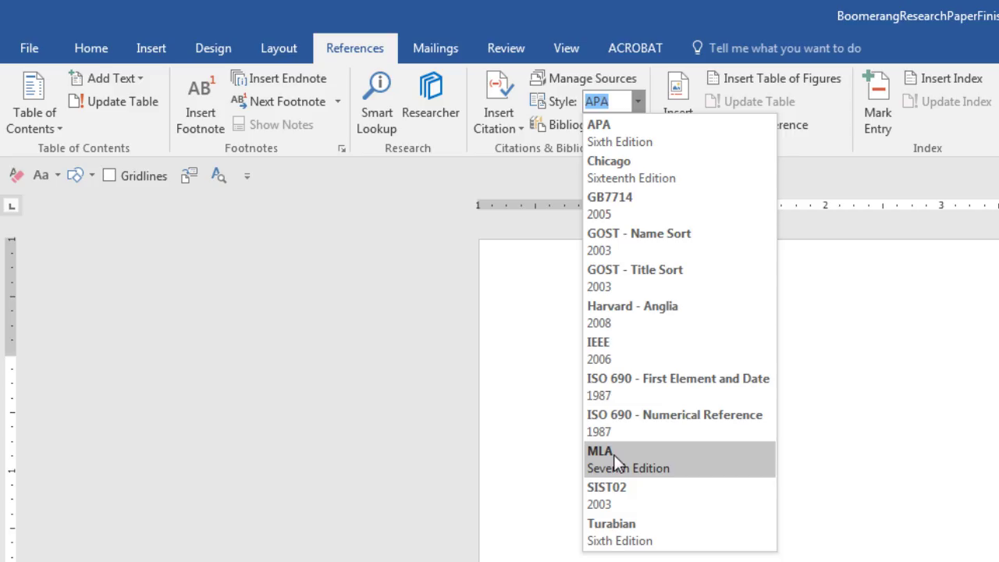
{"action": "left_click", "coordinate": [614, 456]}
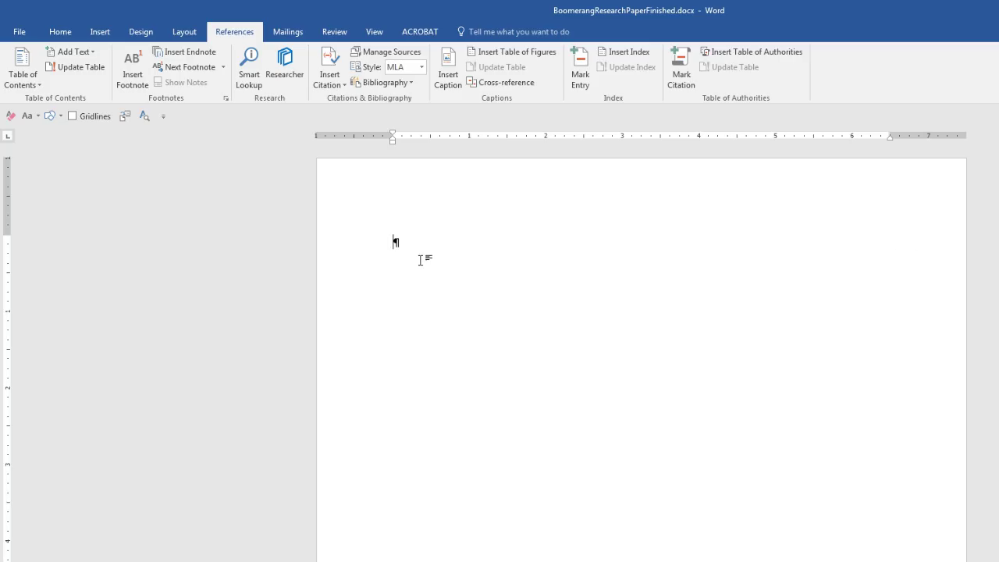
{"action": "left_click", "coordinate": [185, 35]}
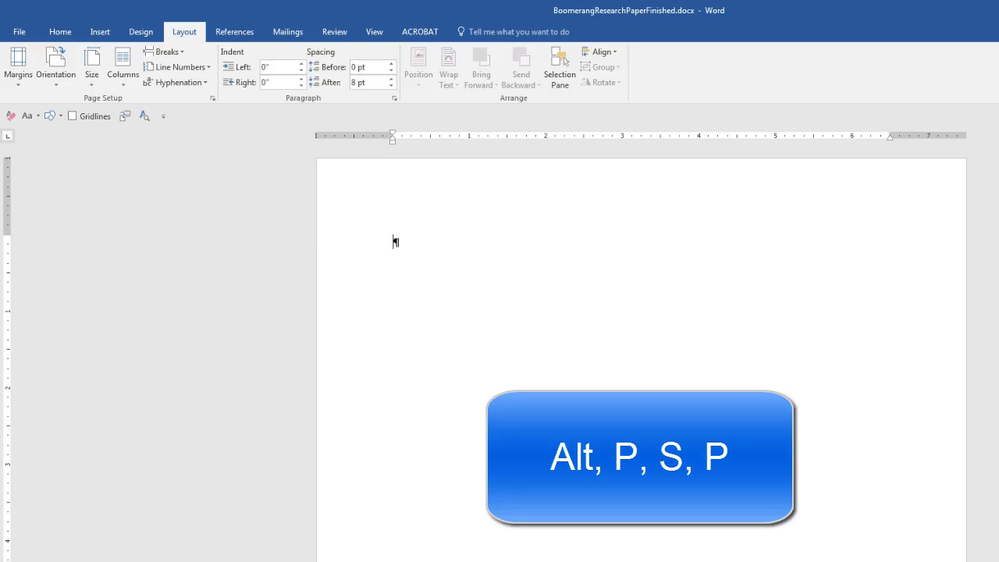
{"action": "key", "text": "alt"}
{"action": "key", "text": "p"}
{"action": "key", "text": "s"}
{"action": "key", "text": "p"}
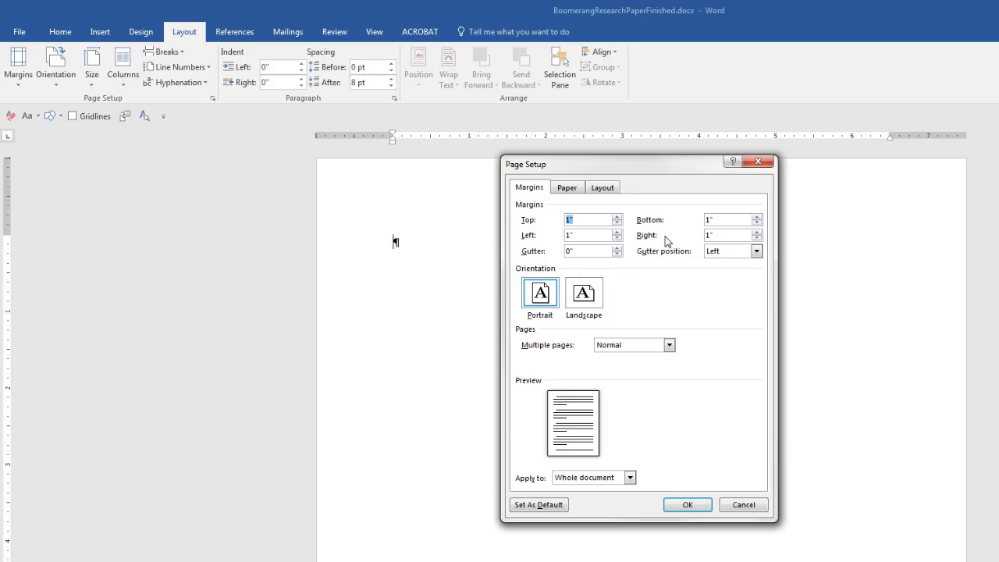
{"action": "key", "text": "Escape"}
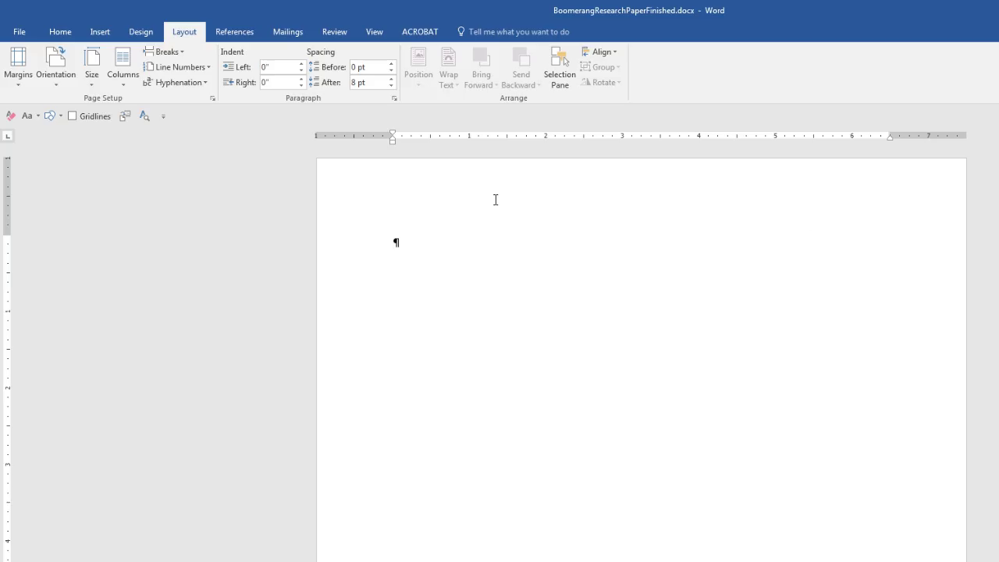
Open the empty header at the top of page 1 for editing.
{"action": "double_click", "coordinate": [573, 193]}
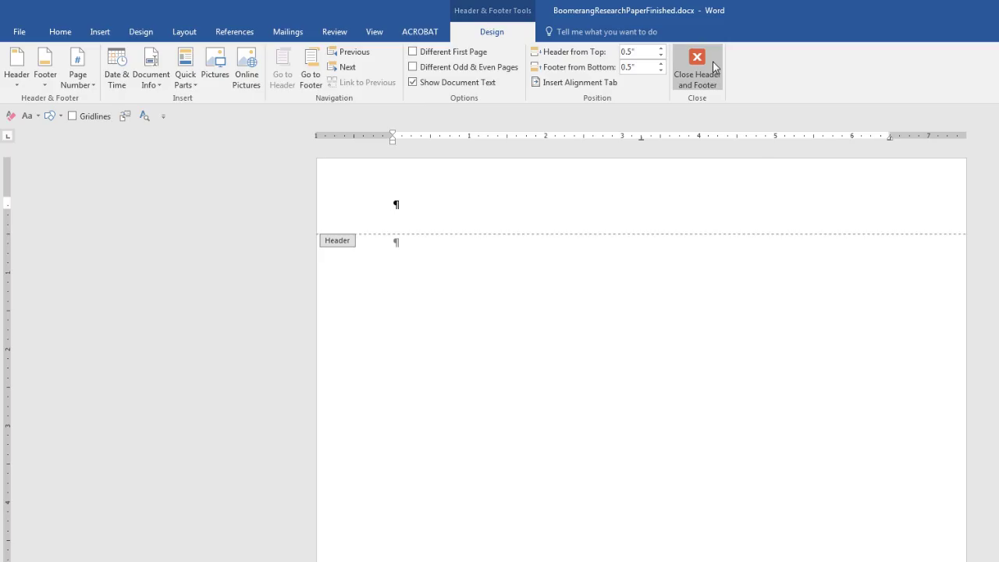
{"action": "key", "text": "Escape"}
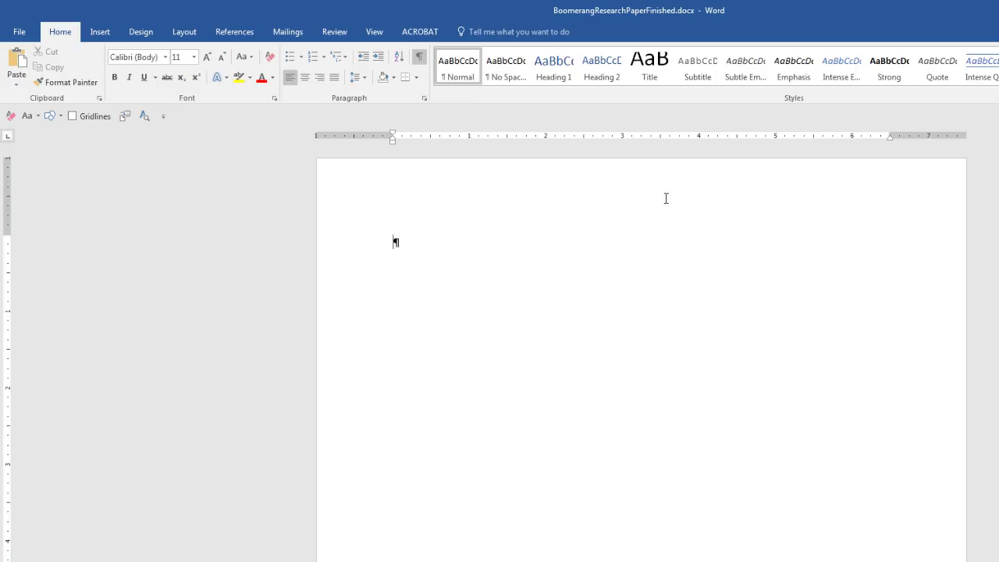
{"action": "double_click", "coordinate": [665, 198]}
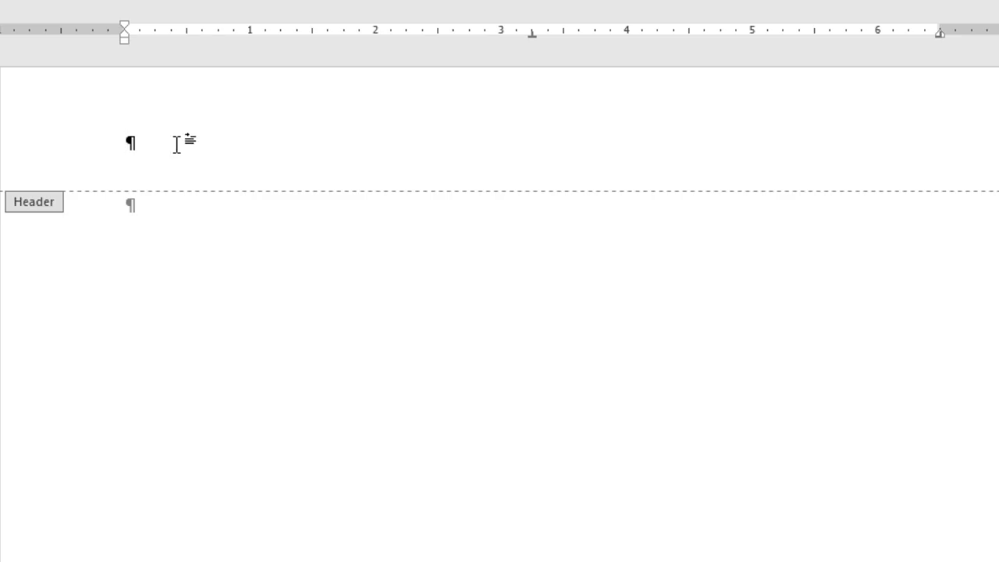
Right-align the header and enter 'Your Last Name', removing the manually typed page number 1.
{"action": "double_click", "coordinate": [899, 142]}
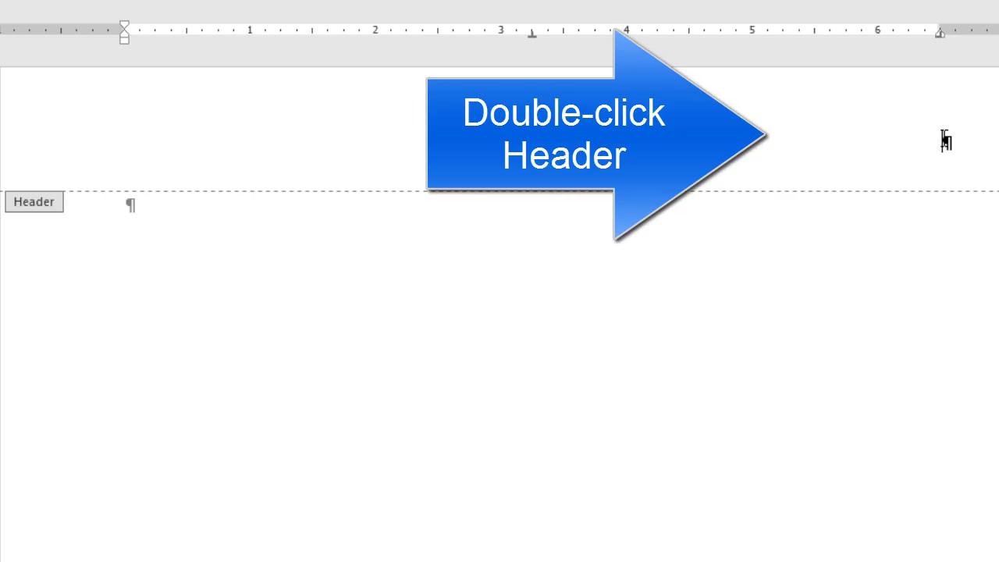
{"action": "key", "text": "ctrl+z"}
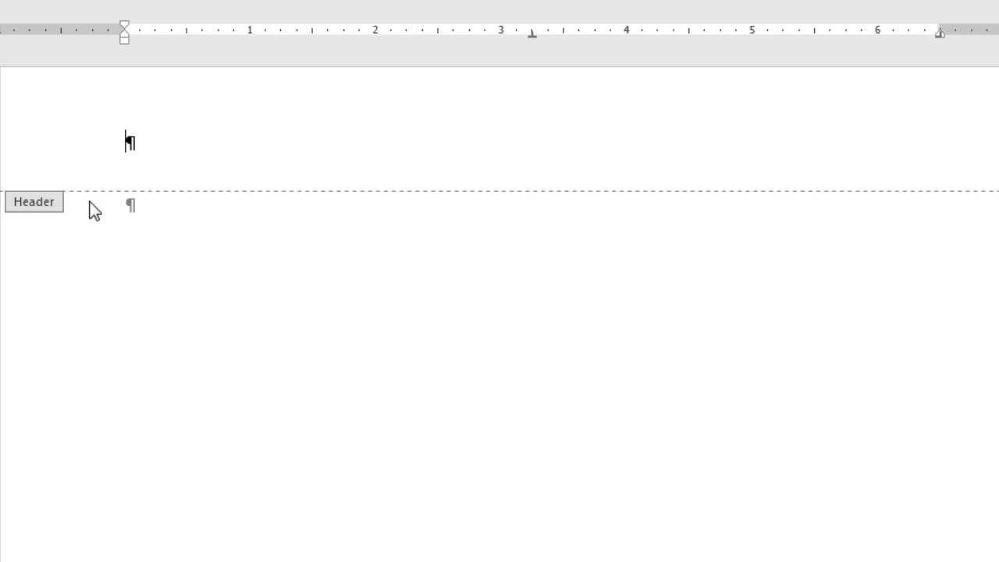
{"action": "key", "text": "ctrl+r"}
{"action": "type", "text": "Your Last N"}
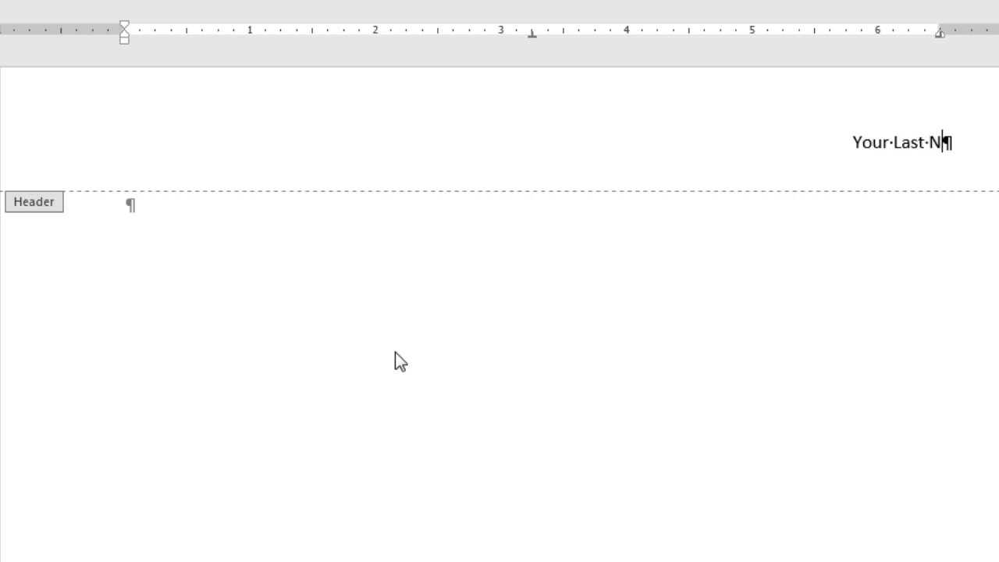
{"action": "type", "text": "ame"}
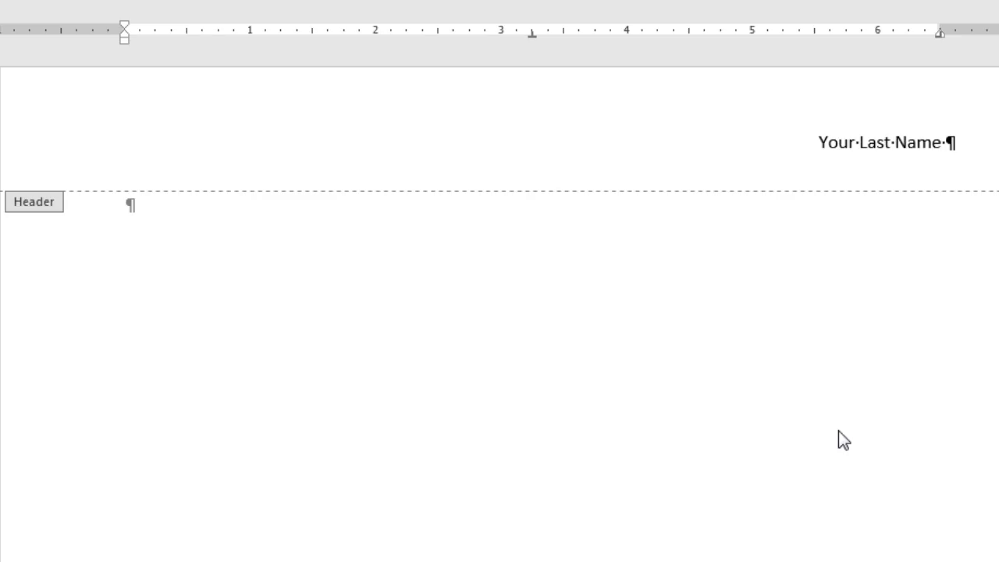
{"action": "type", "text": "1"}
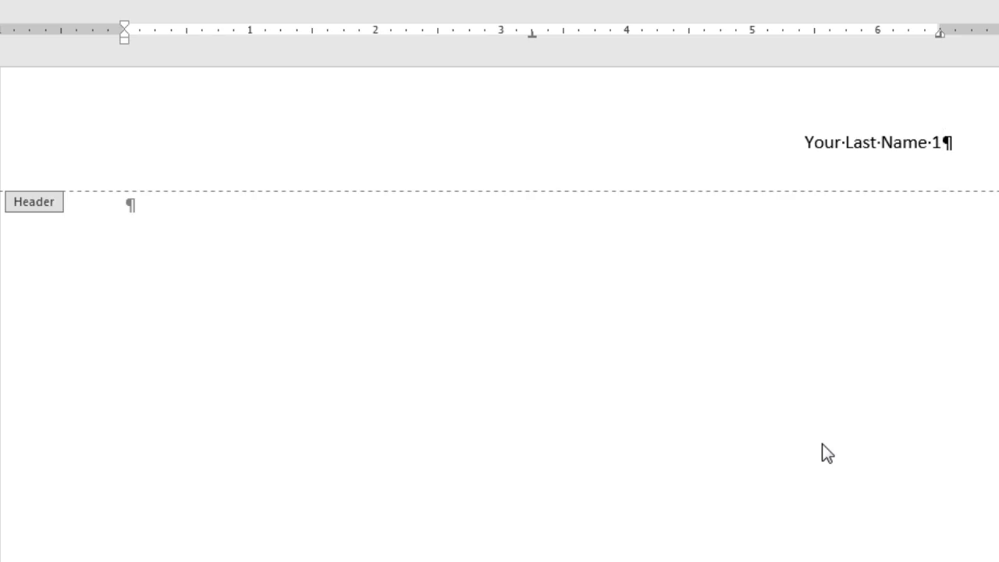
{"action": "key", "text": "BackSpace"}
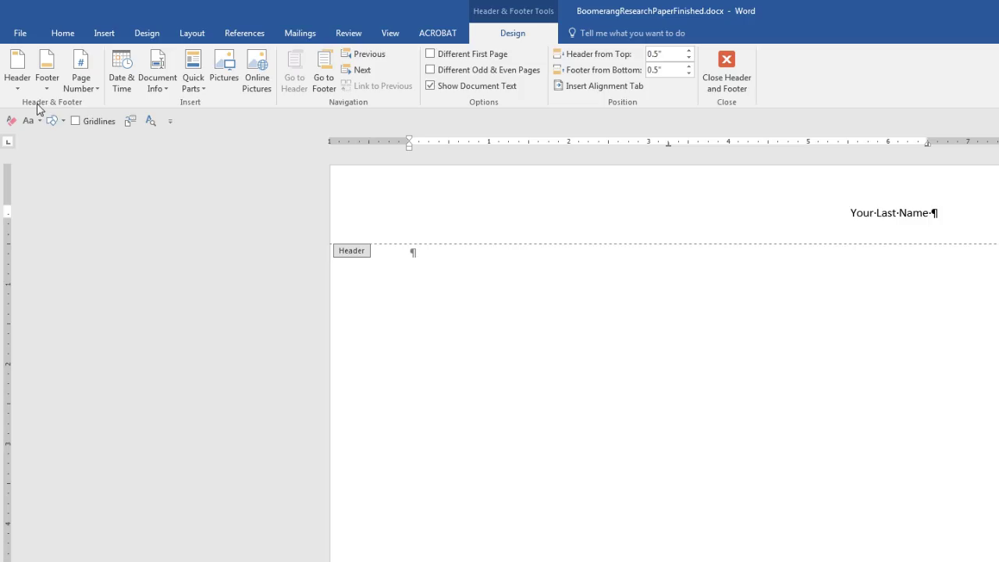
Insert a Plain Number page number after the name, then close the header.
{"action": "left_click", "coordinate": [97, 89]}
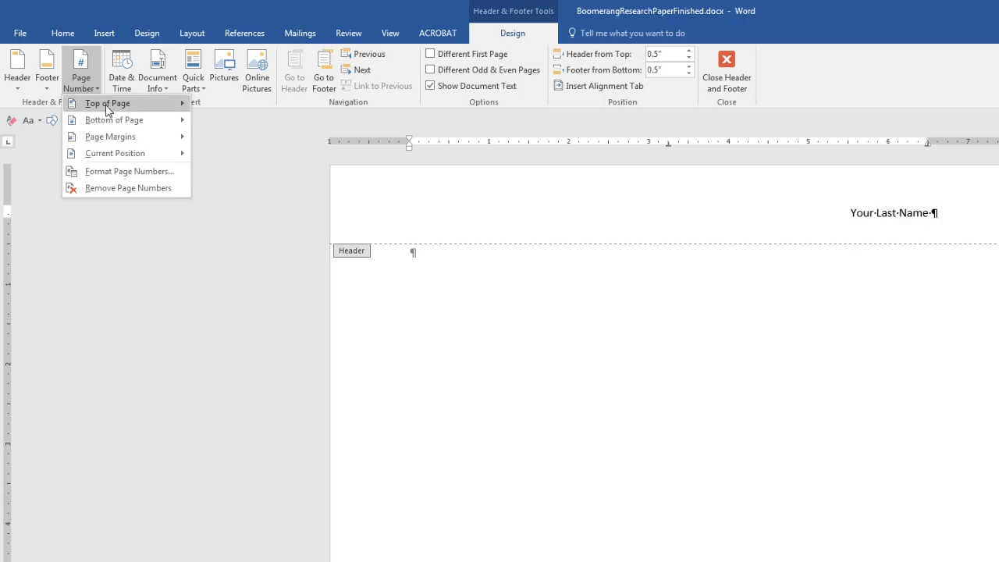
{"action": "mouse_move", "coordinate": [117, 159]}
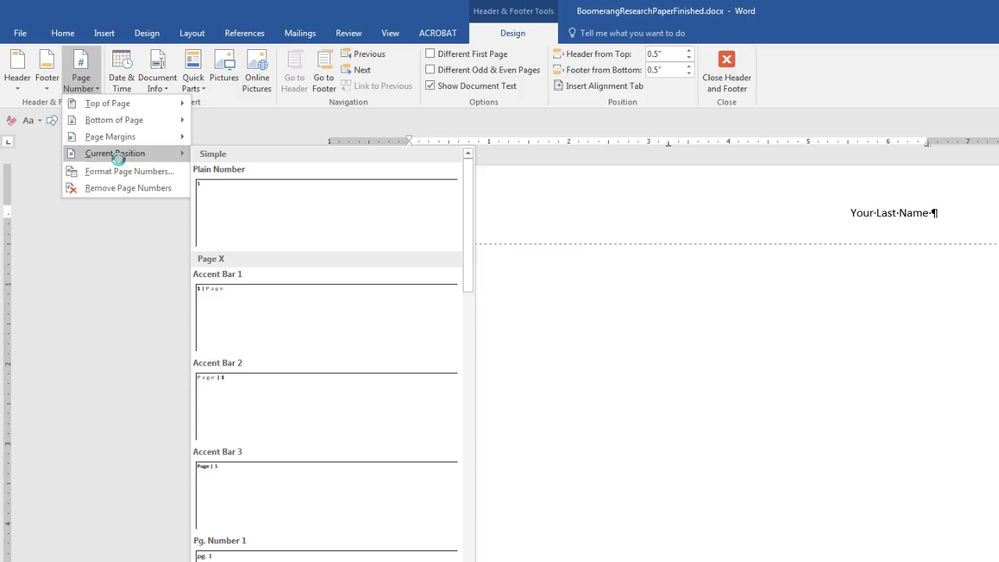
{"action": "left_click", "coordinate": [236, 212]}
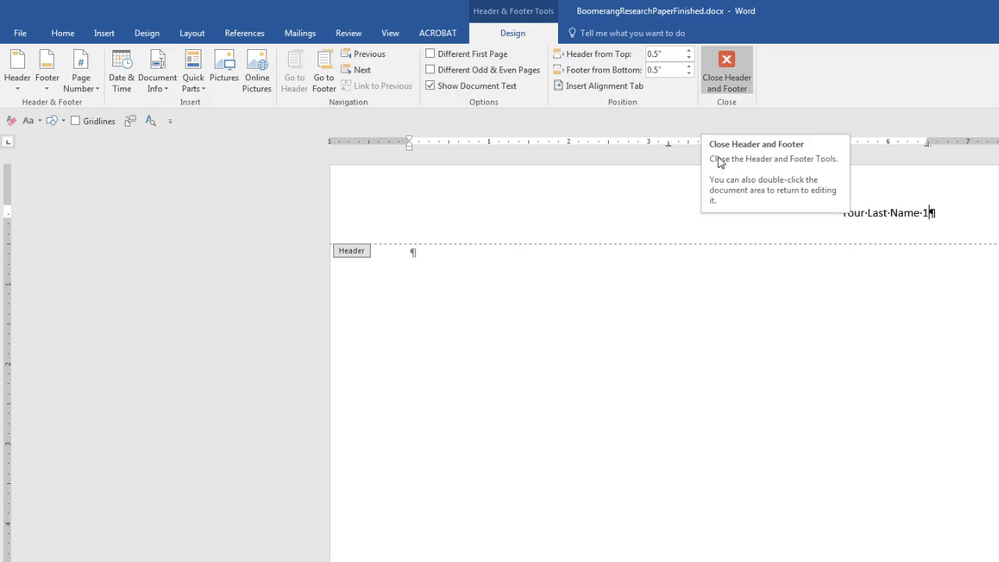
{"action": "key", "text": "Escape"}
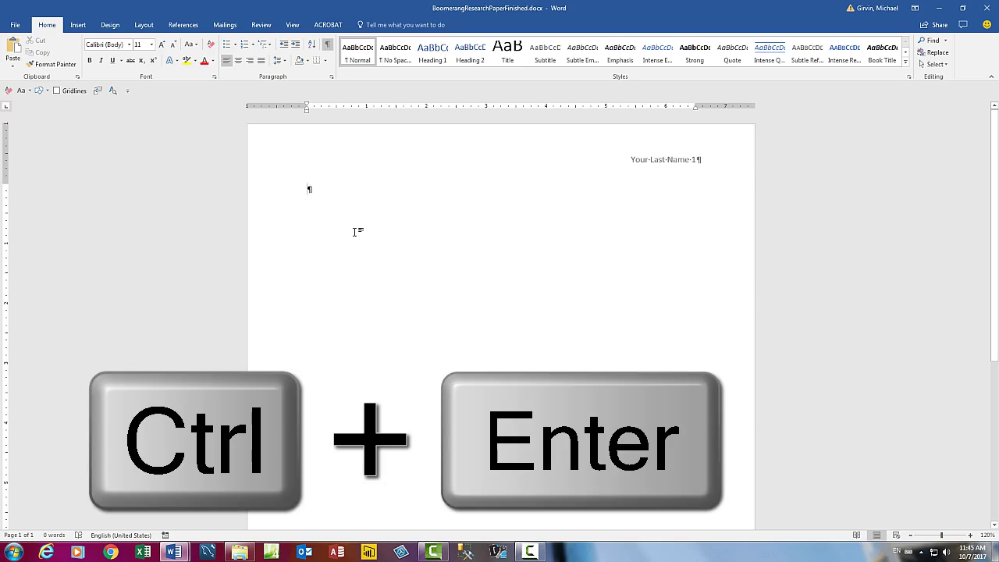
Add two page breaks, then undo them to return to a single page.
{"action": "key", "text": "ctrl+Return"}
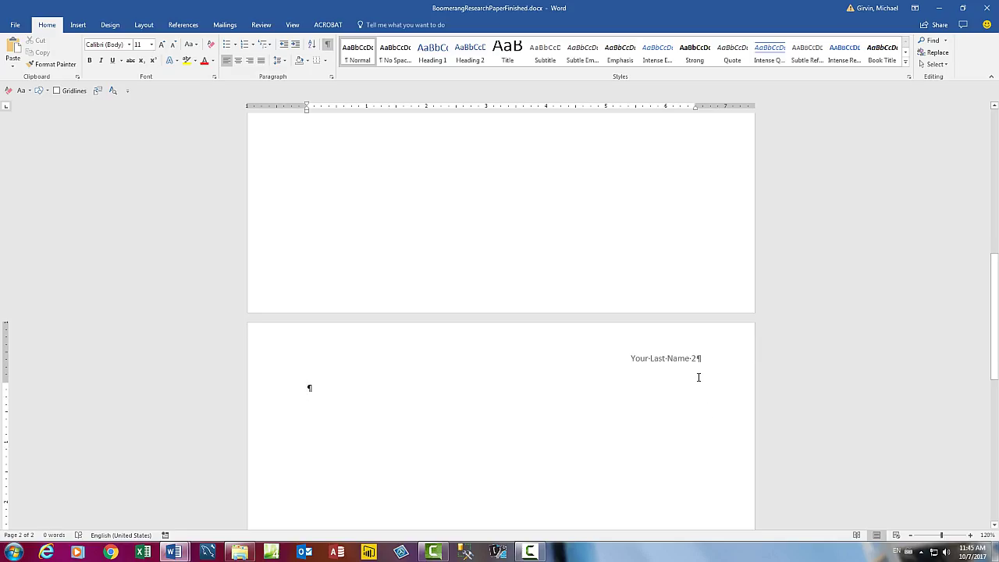
{"action": "key", "text": "ctrl+Return"}
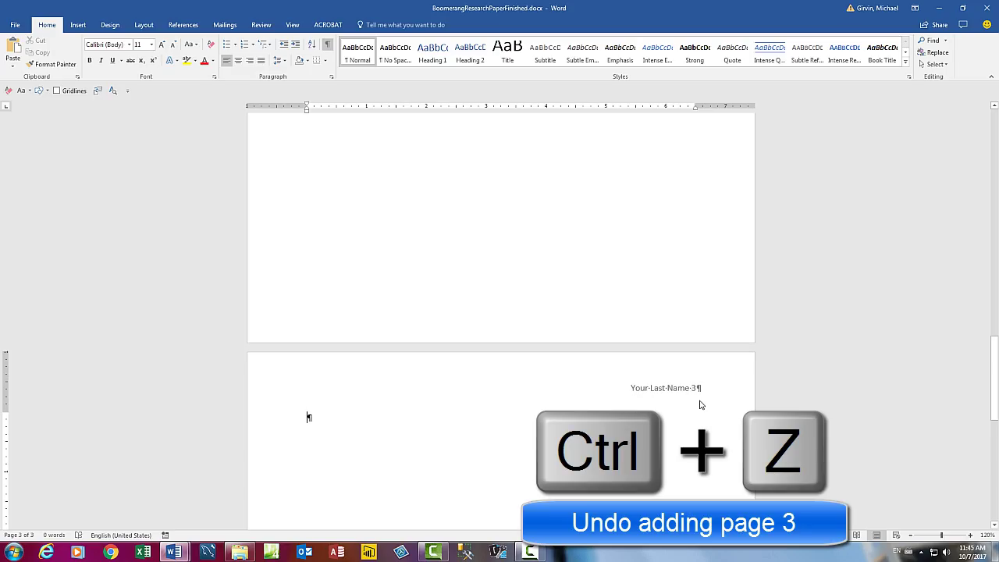
{"action": "key", "text": "ctrl+z"}
{"action": "key", "text": "ctrl+z"}
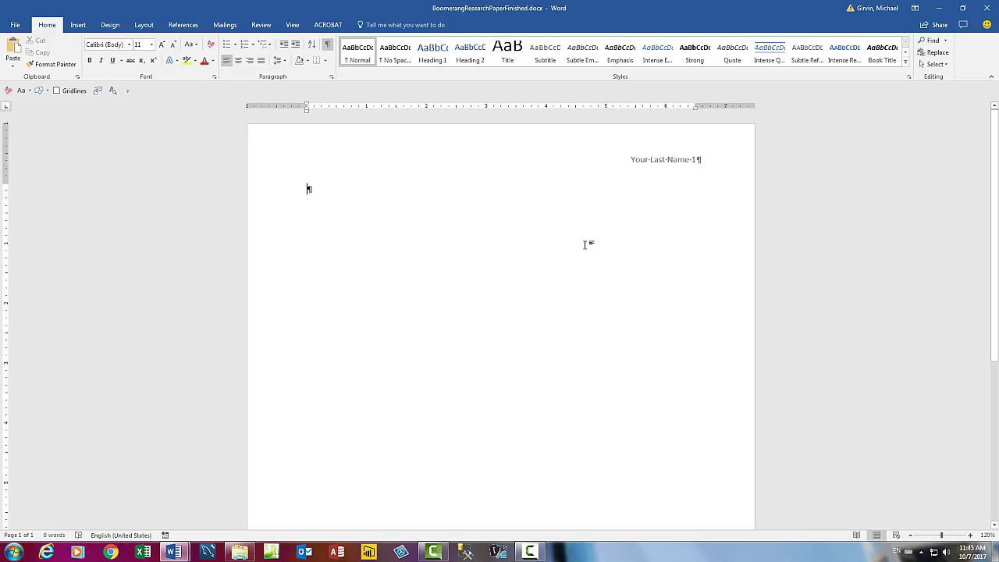
{"action": "scroll", "coordinate": [557, 301], "scroll_direction": "down", "scroll_amount": 10}
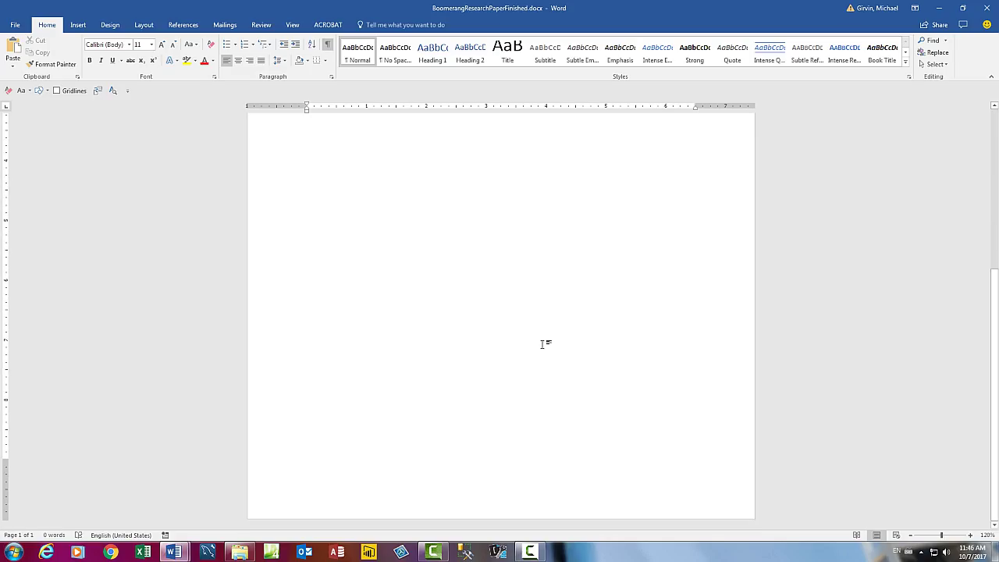
Open the page footer and place the insertion point at its centre.
{"action": "double_click", "coordinate": [489, 497]}
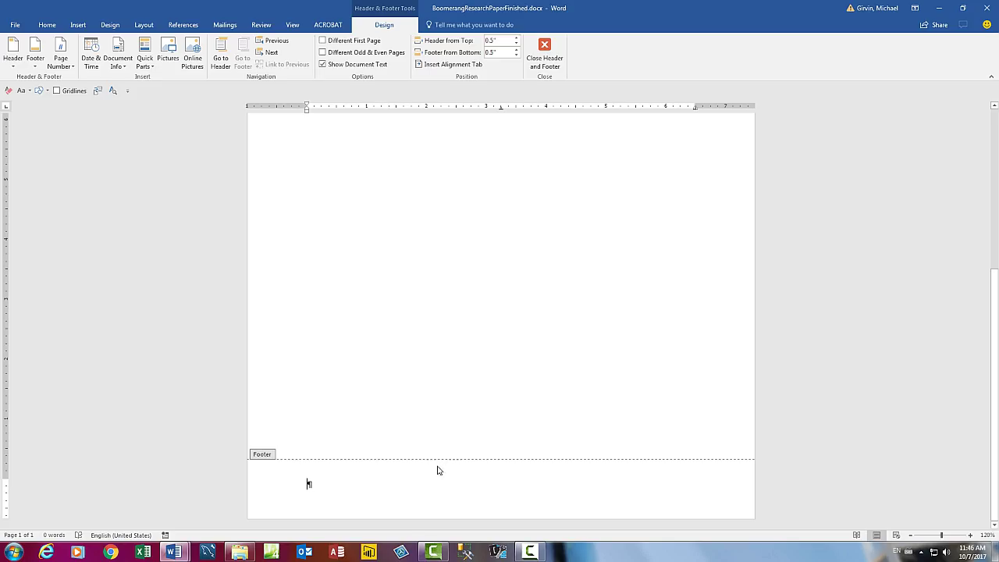
{"action": "double_click", "coordinate": [493, 487]}
Insert a Page X of Y Bold Numbers page number at the current footer position.
{"action": "left_click", "coordinate": [74, 69]}
{"action": "mouse_move", "coordinate": [88, 120]}
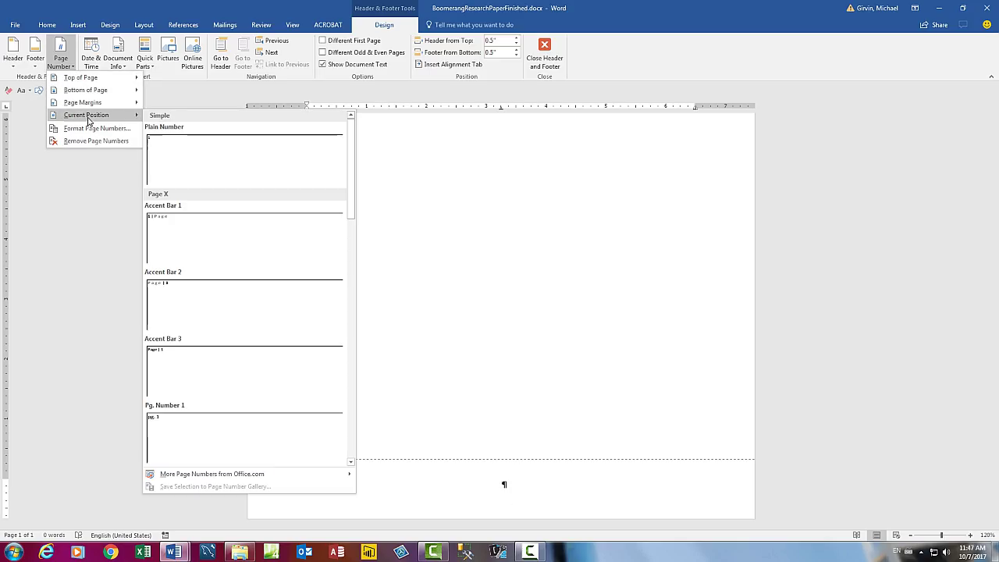
{"action": "left_click_drag", "start_coordinate": [352, 175], "coordinate": [351, 201]}
{"action": "scroll", "coordinate": [355, 247], "scroll_direction": "down", "scroll_amount": 1}
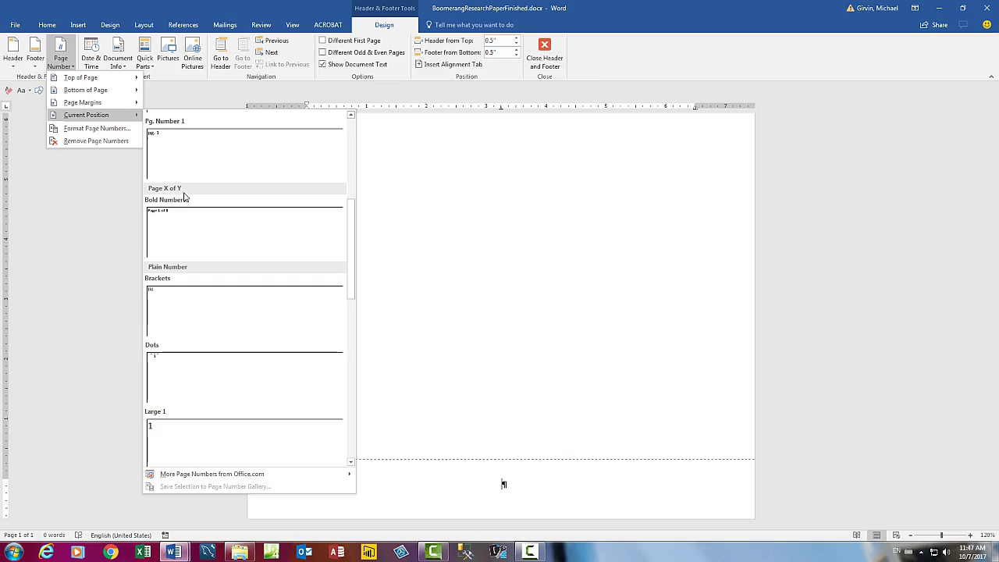
{"action": "left_click", "coordinate": [169, 233]}
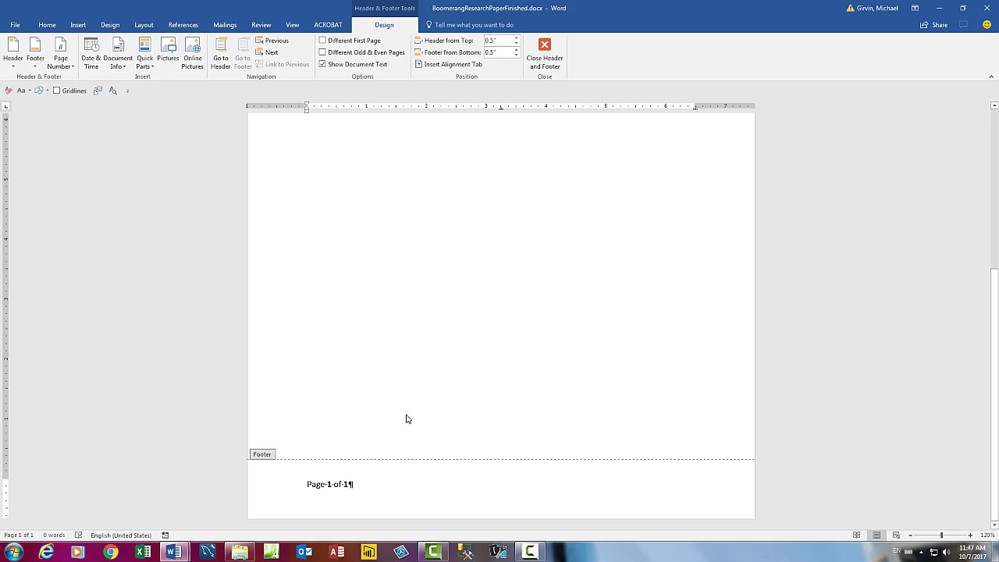
Centre the 'Page 1 of 1' footer text and close the footer.
{"action": "key", "text": "ctrl+e"}
{"action": "key", "text": "Escape"}
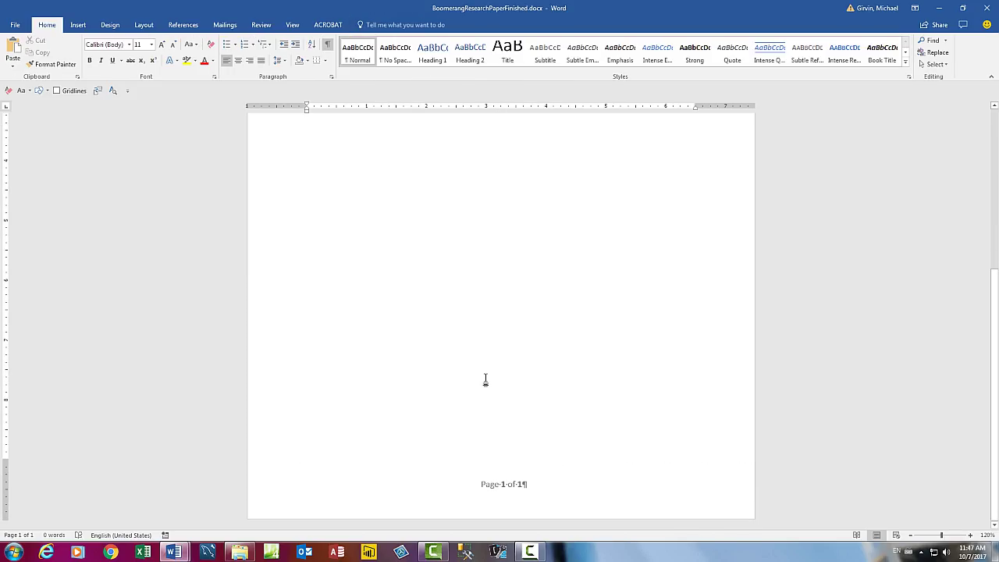
{"action": "key", "text": "ctrl+Return"}
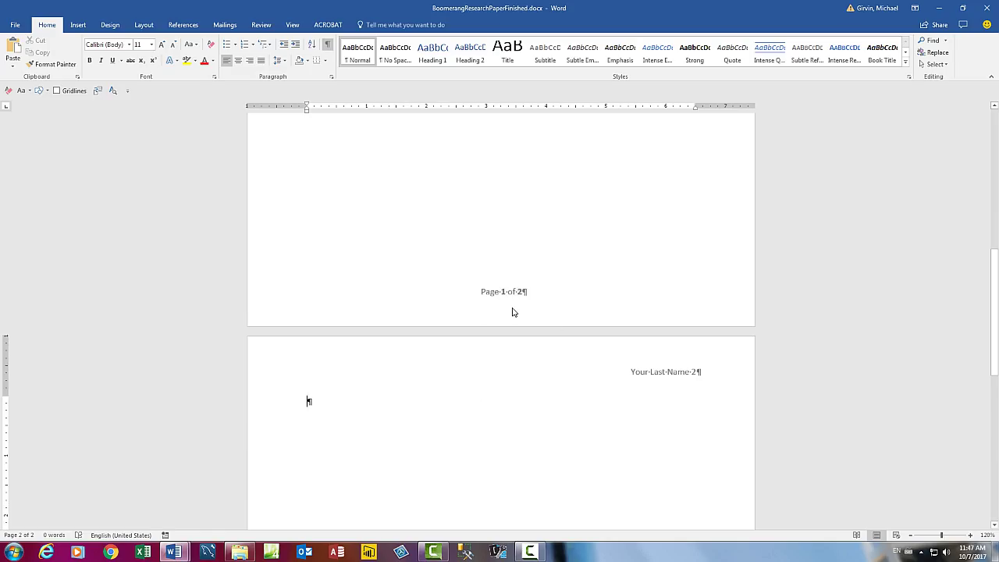
{"action": "scroll", "coordinate": [513, 339], "scroll_direction": "down", "scroll_amount": 6}
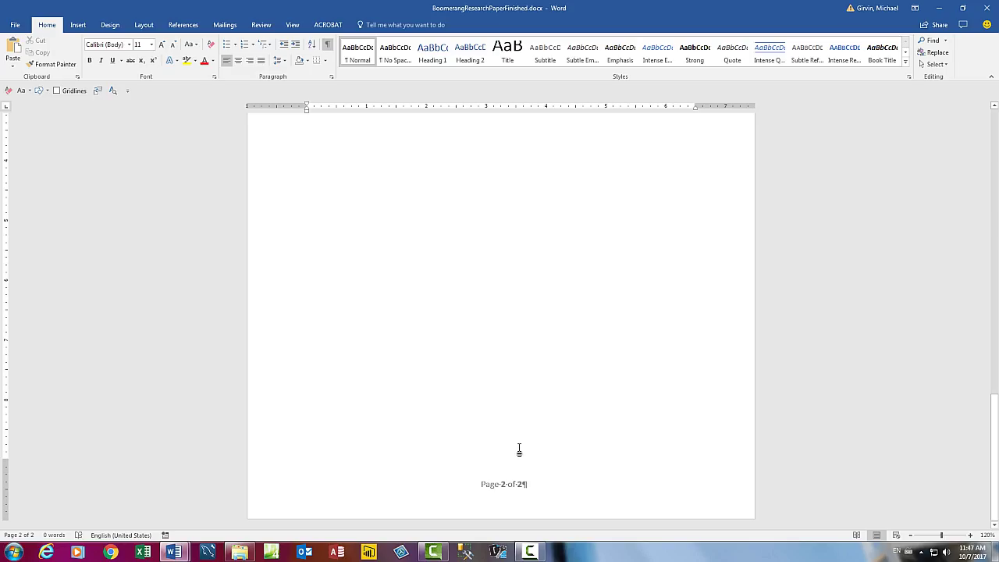
{"action": "key", "text": "ctrl+z"}
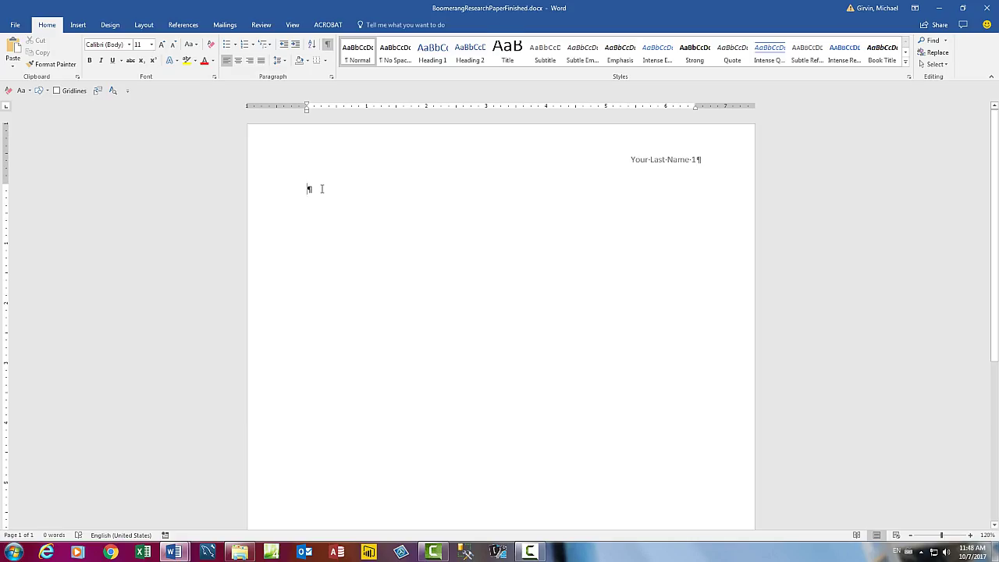
Give the first paragraph 0 pt spacing after and Double line spacing.
{"action": "right_click", "coordinate": [321, 188]}
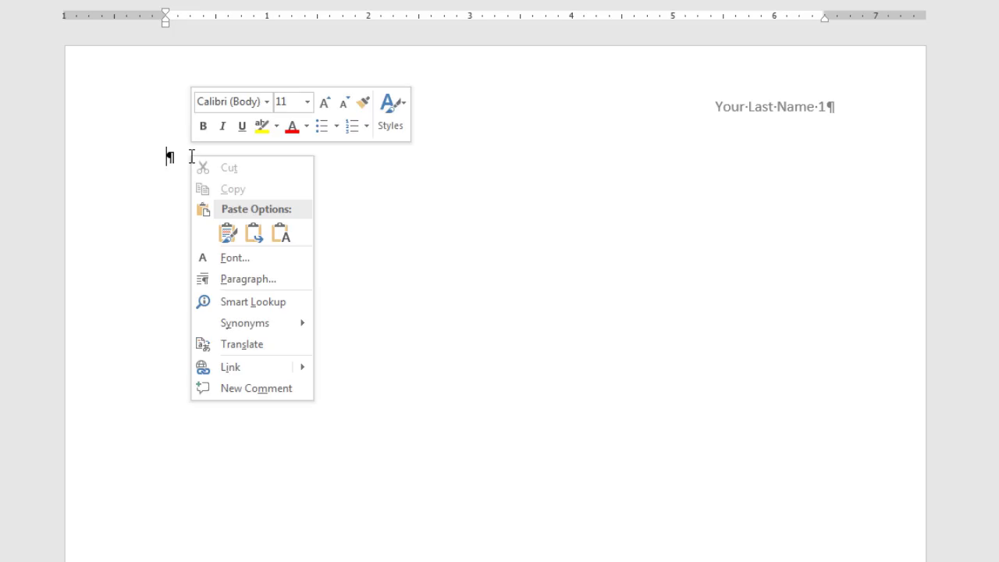
{"action": "left_click", "coordinate": [238, 279]}
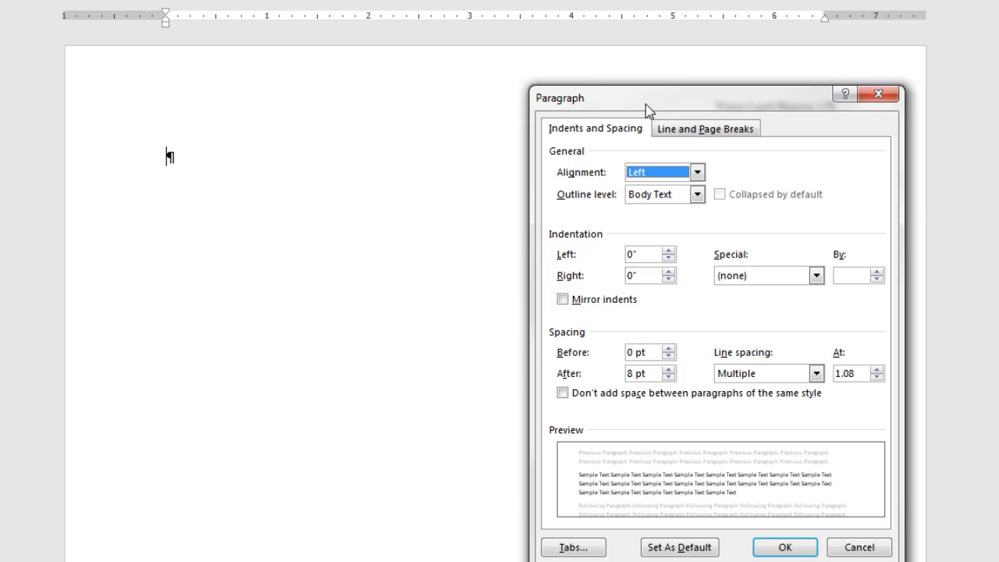
{"action": "left_click_drag", "start_coordinate": [648, 107], "coordinate": [393, 38]}
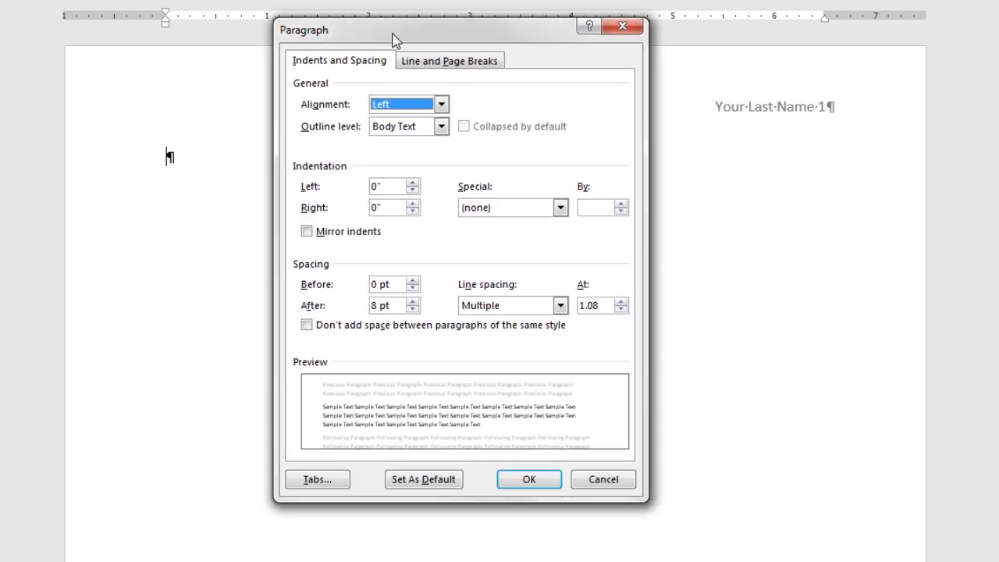
{"action": "left_click", "coordinate": [413, 310]}
{"action": "left_click", "coordinate": [413, 310]}
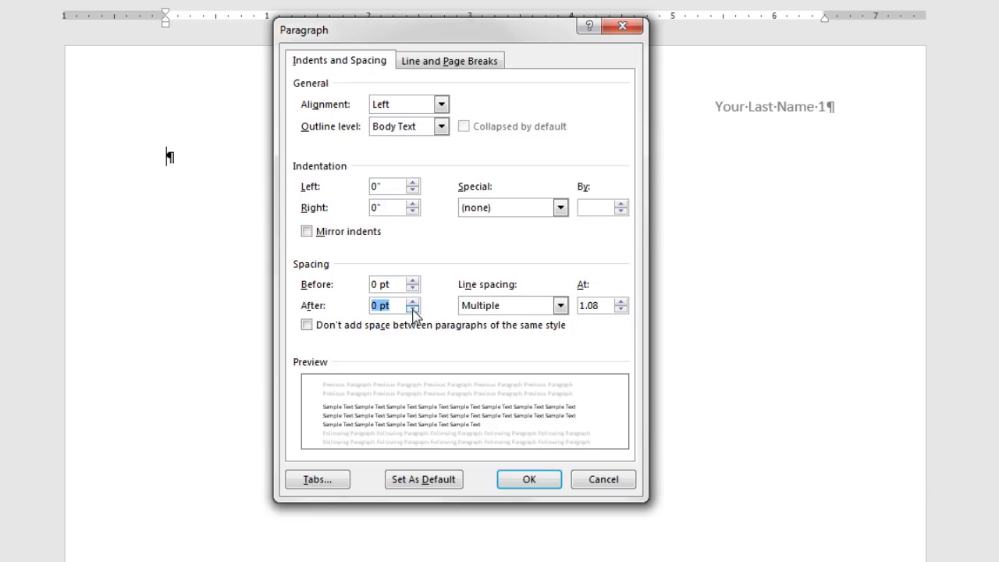
{"action": "left_click", "coordinate": [560, 305]}
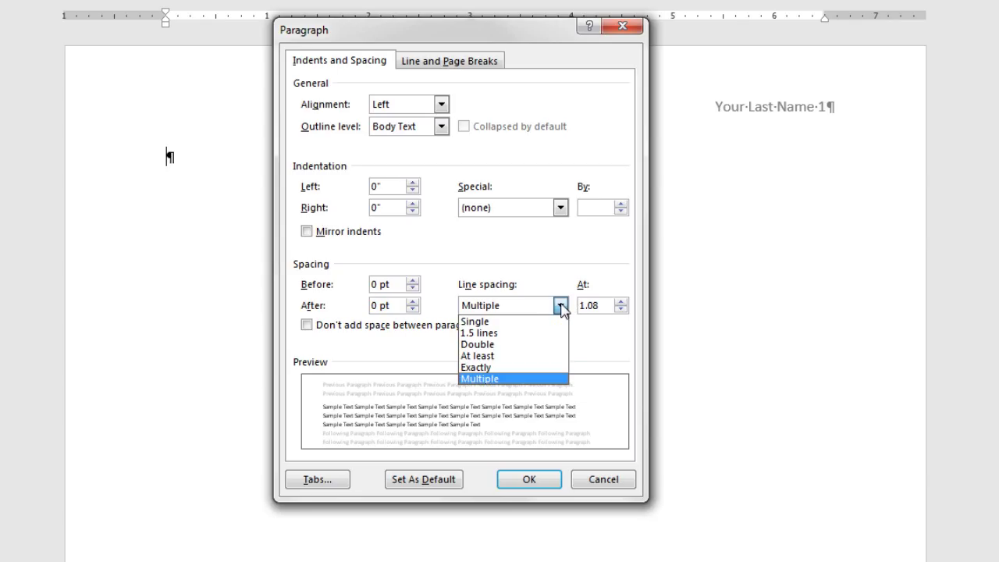
{"action": "left_click", "coordinate": [493, 348]}
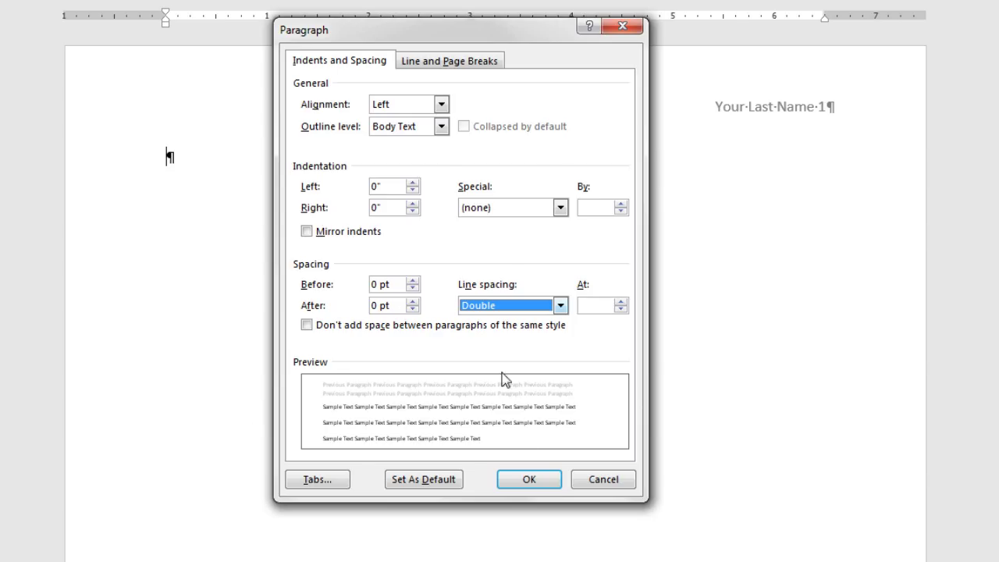
{"action": "left_click", "coordinate": [531, 478]}
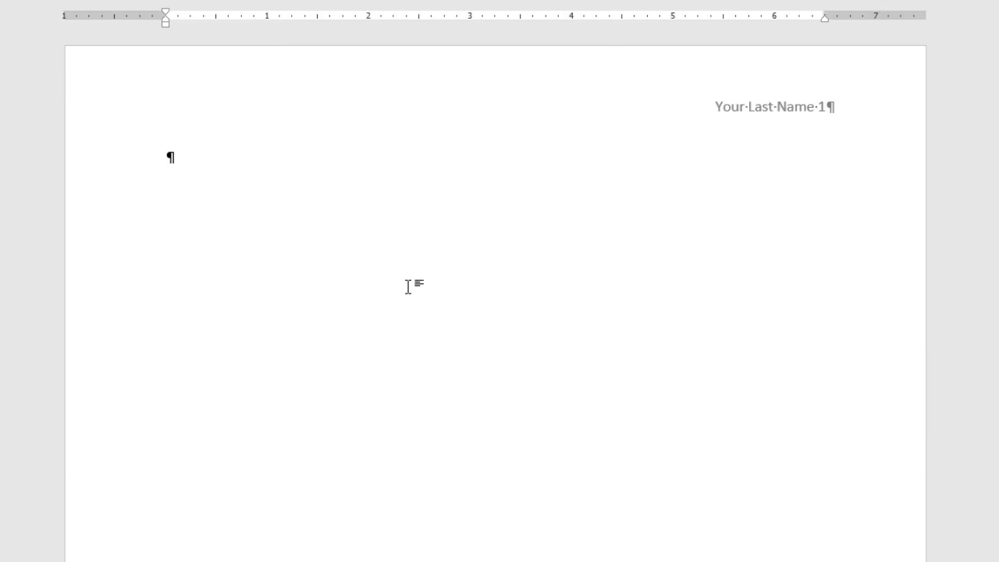
Type the heading lines 'Your Full Name', the instructor's name and 'English 101', each on its own line.
{"action": "type", "text": "Your Full Name"}
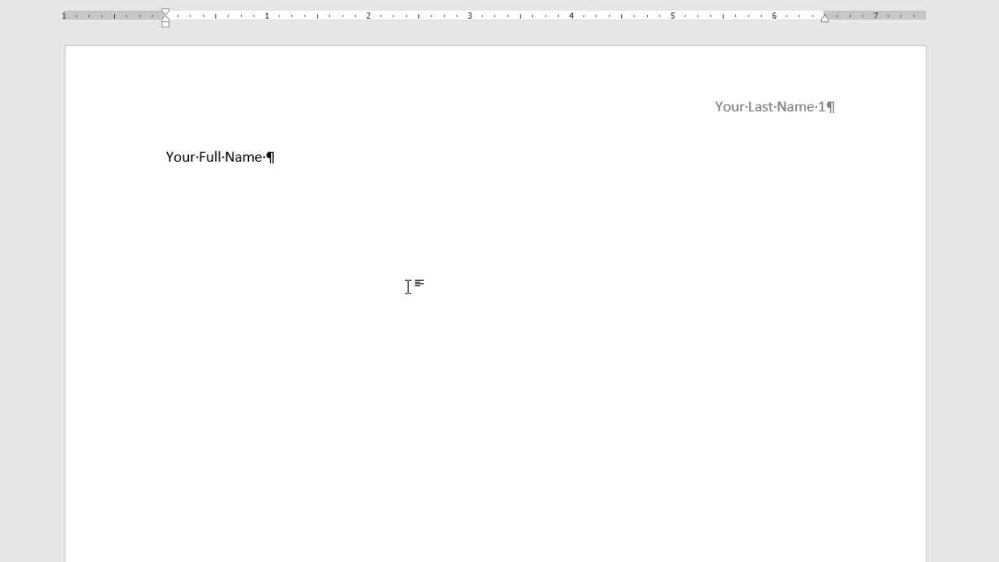
{"action": "key", "text": "BackSpace"}
{"action": "key", "text": "Return"}
{"action": "type", "text": "Professor Turck"}
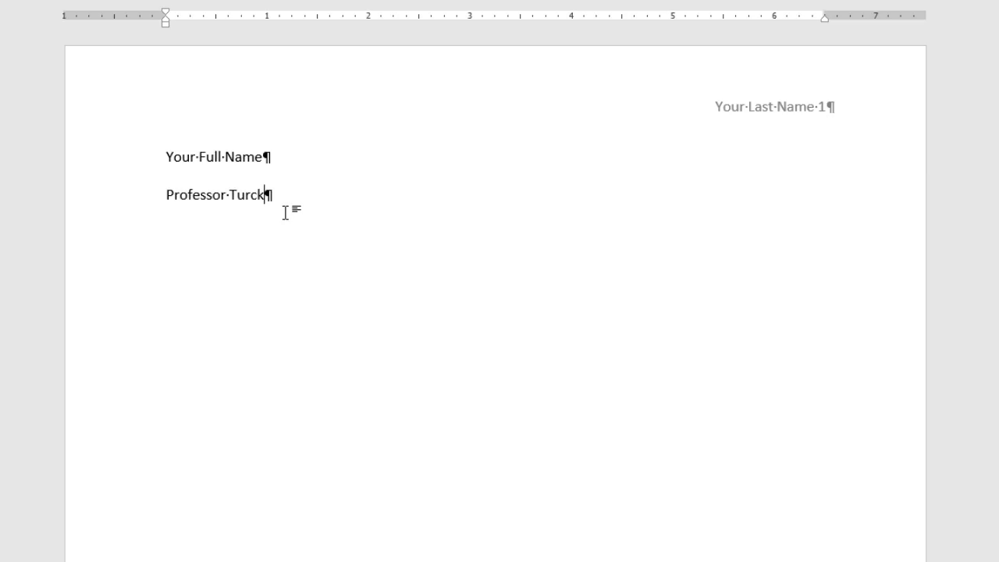
{"action": "key", "text": "Return"}
{"action": "type", "text": "English 101"}
{"action": "key", "text": "Return"}
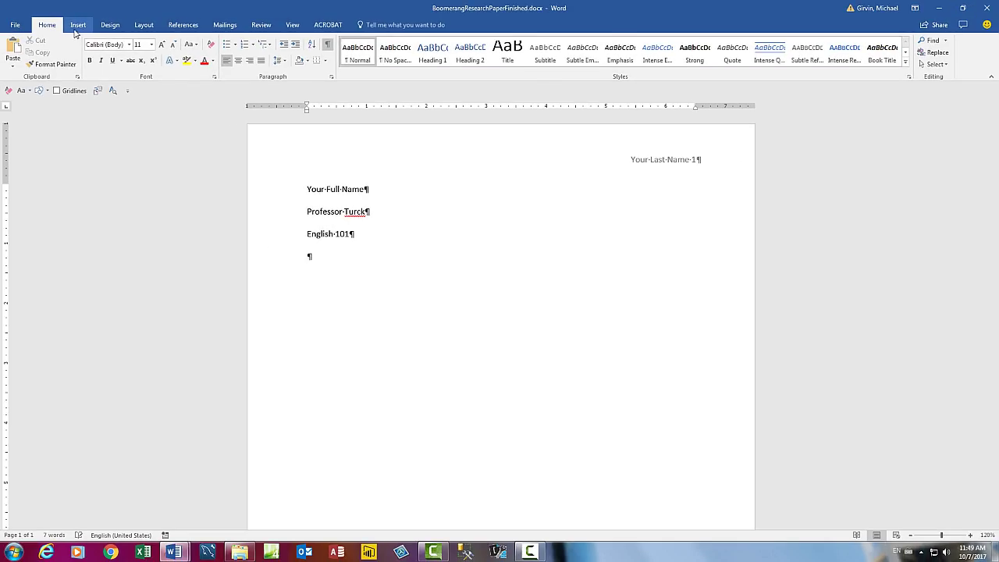
{"action": "left_click", "coordinate": [77, 26]}
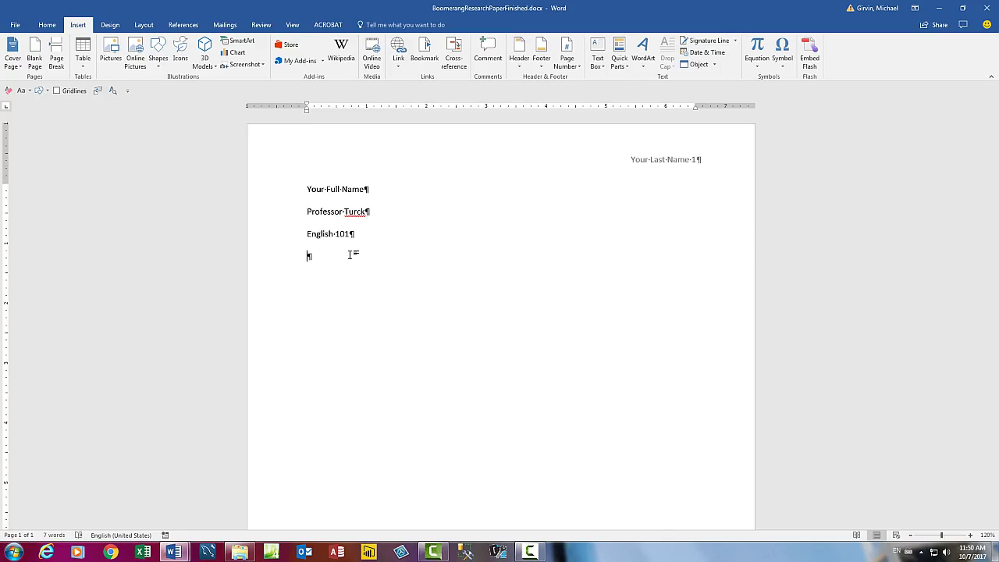
Insert the long-format date 'Saturday, October 07, 2017' below English 101 and start a new line.
{"action": "key", "text": "alt"}
{"action": "key", "text": "n"}
{"action": "key", "text": "d"}
{"action": "key", "text": "Down"}
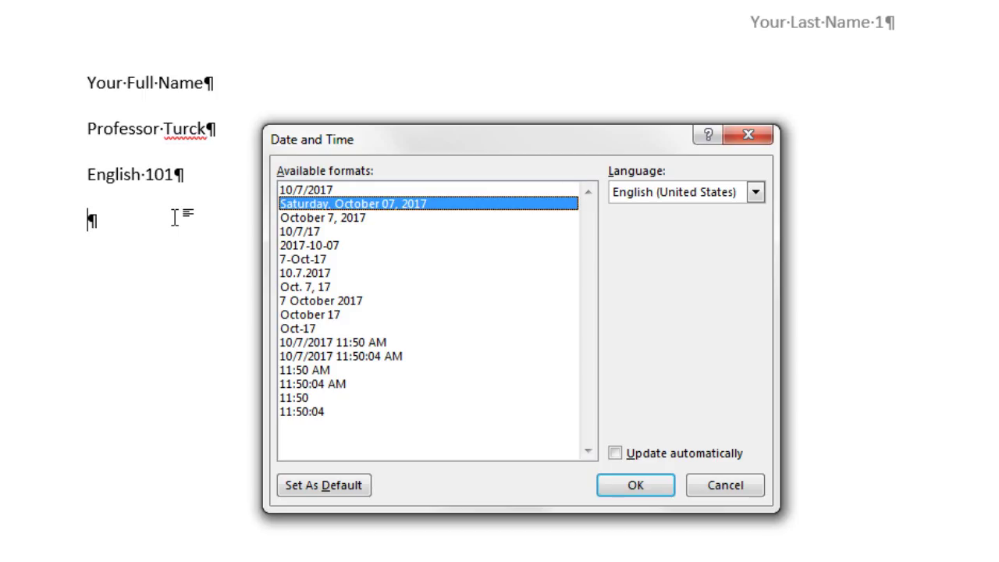
{"action": "key", "text": "Return"}
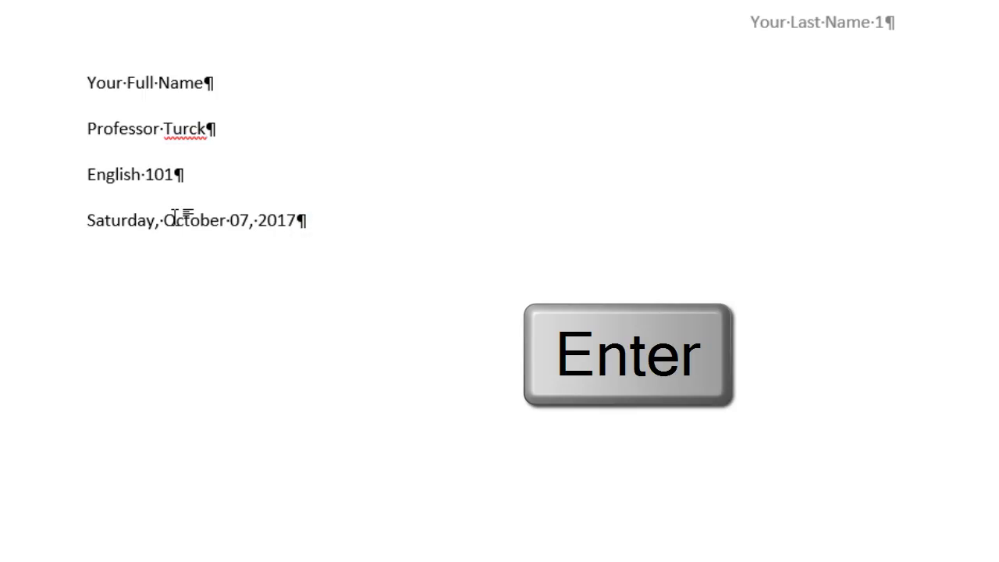
{"action": "key", "text": "Return"}
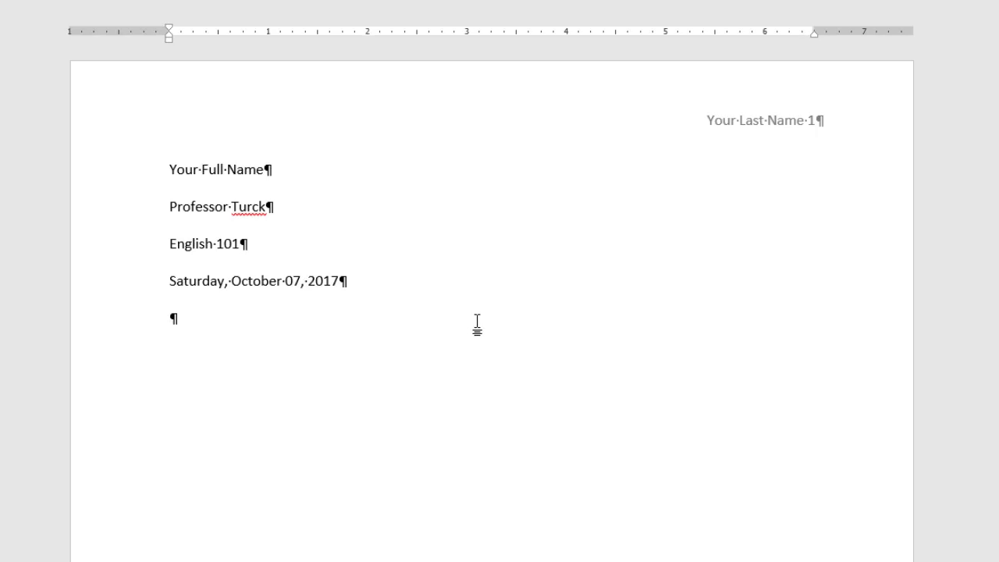
Type the centred title 'How Boomerang Shape Affects Flight of Three-Winged Boomerngs' and start a new paragraph.
{"action": "key", "text": "ctrl+e"}
{"action": "type", "text": "How Boomeran"}
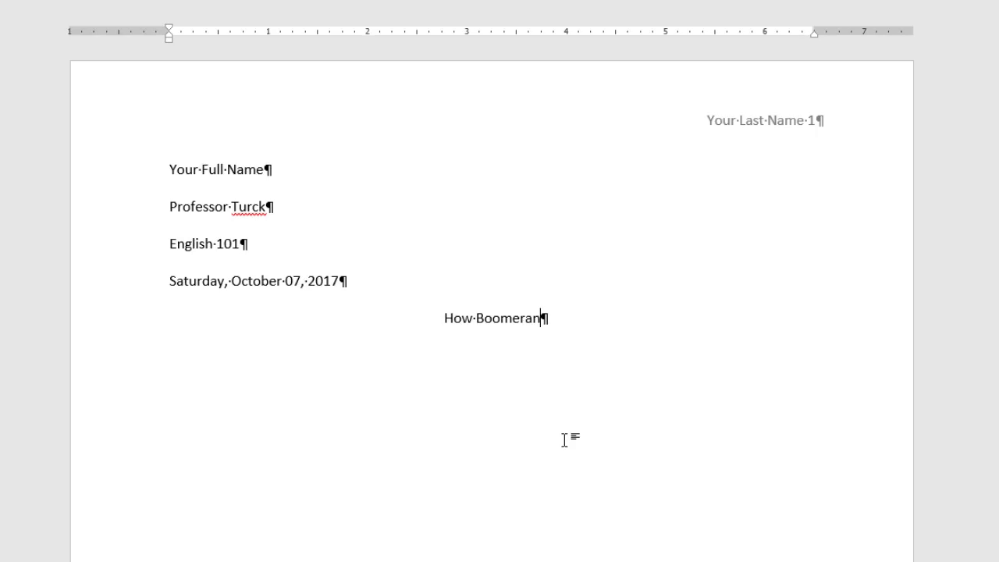
{"action": "type", "text": "g Shape "}
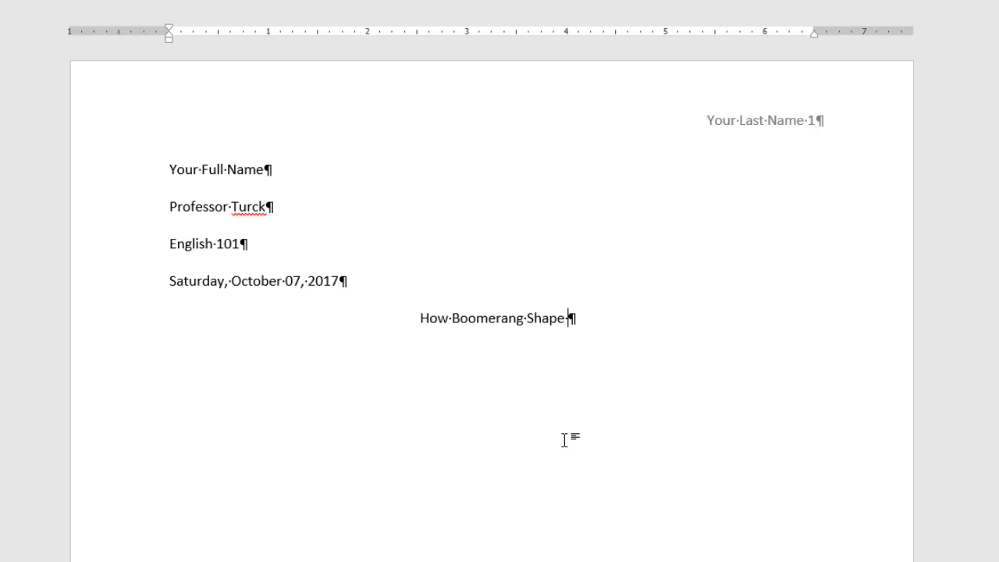
{"action": "type", "text": "Affects Flight of Three"}
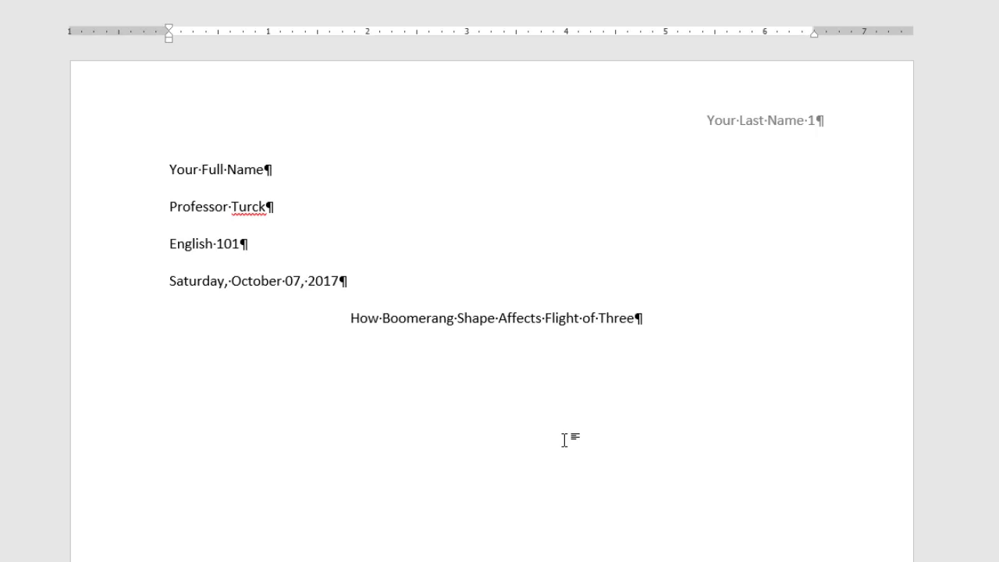
{"action": "type", "text": "-Winged Boomerngs"}
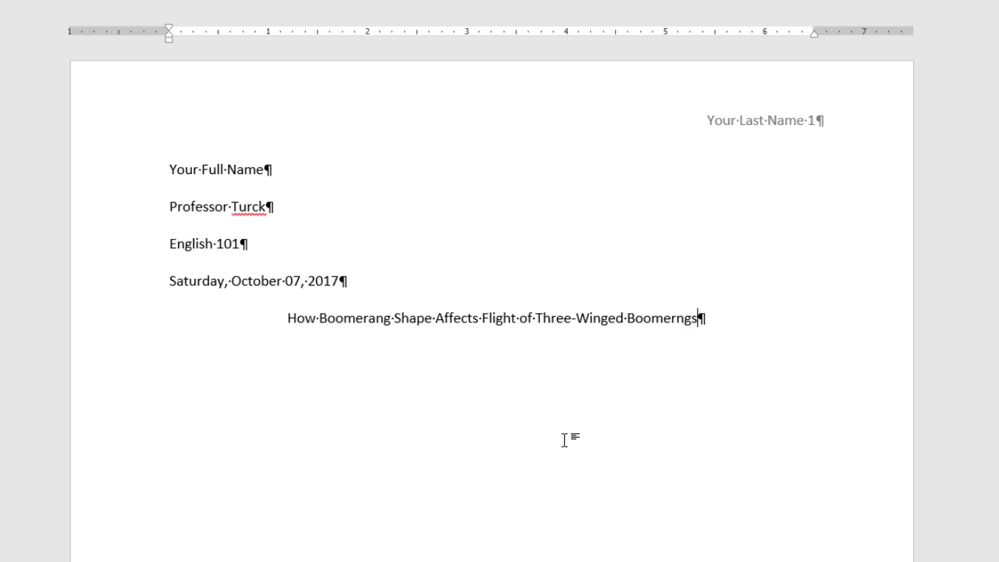
{"action": "key", "text": "Return"}
Correct the misspelled 'Boomerngs' to 'Boomerangs' and return to the empty line below the title.
{"action": "right_click", "coordinate": [677, 317]}
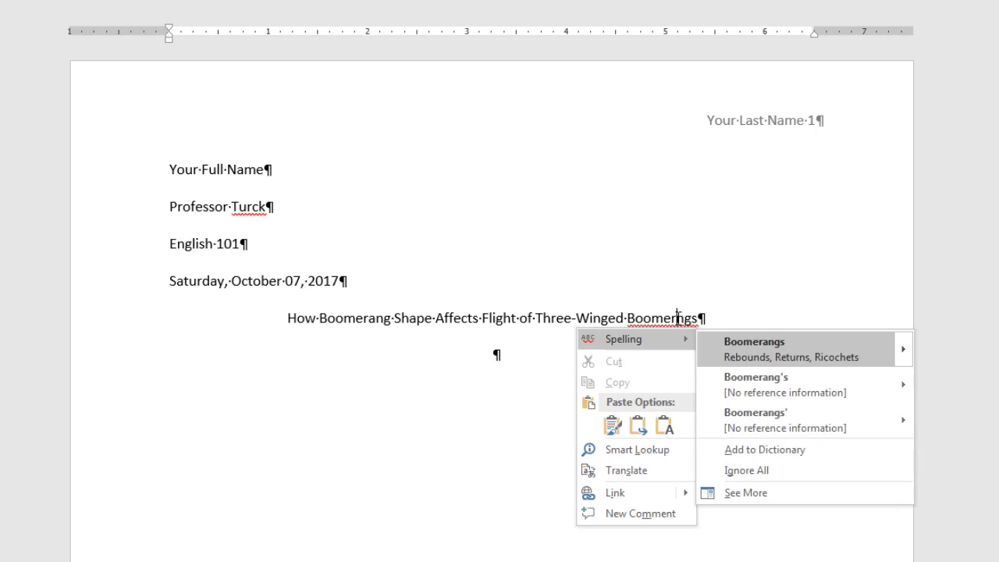
{"action": "left_click", "coordinate": [757, 345]}
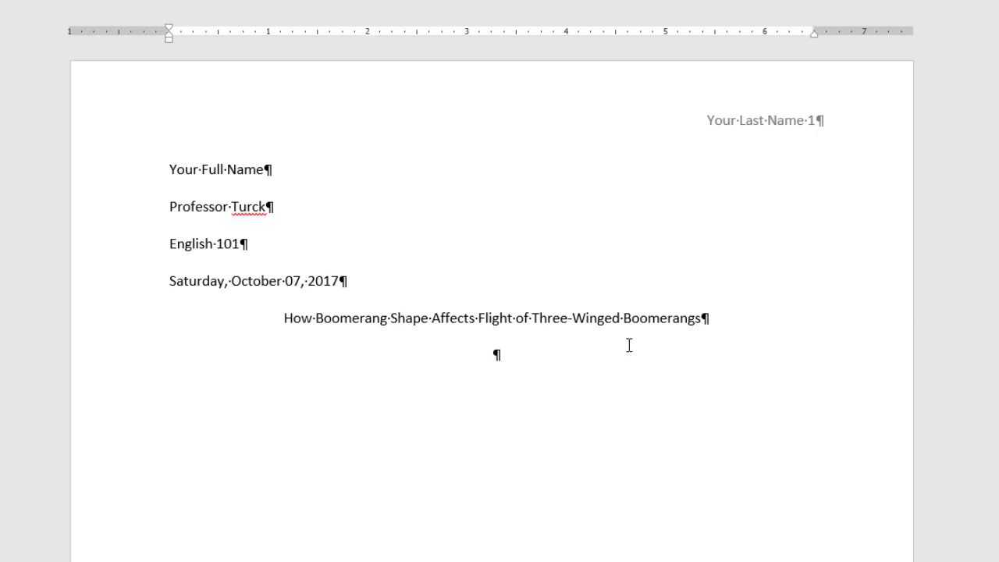
{"action": "left_click", "coordinate": [546, 360]}
Give the paragraph under the title Left alignment and a 0.5" First line indent, then save.
{"action": "right_click", "coordinate": [533, 309]}
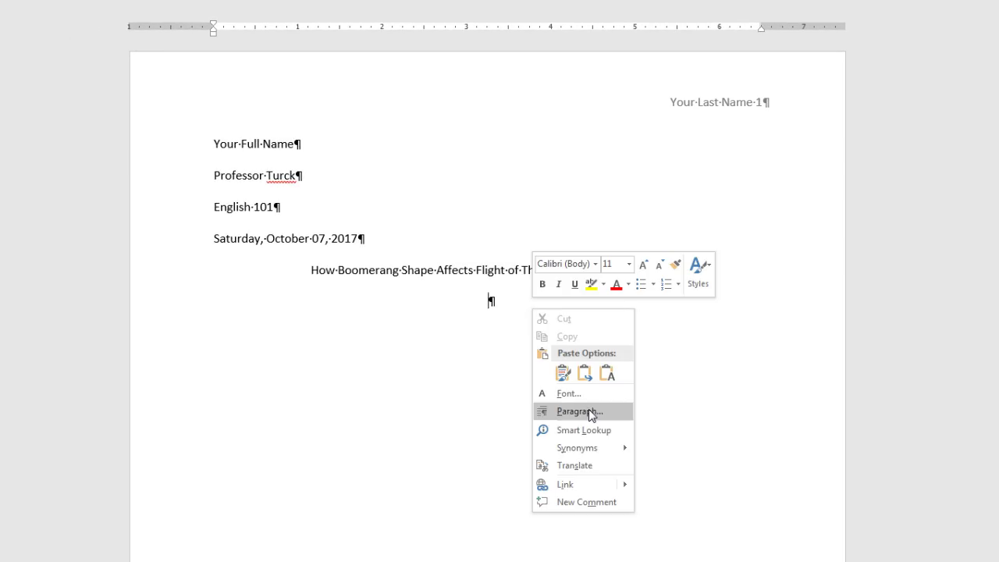
{"action": "left_click", "coordinate": [588, 410]}
{"action": "left_click_drag", "start_coordinate": [492, 49], "coordinate": [715, 234]}
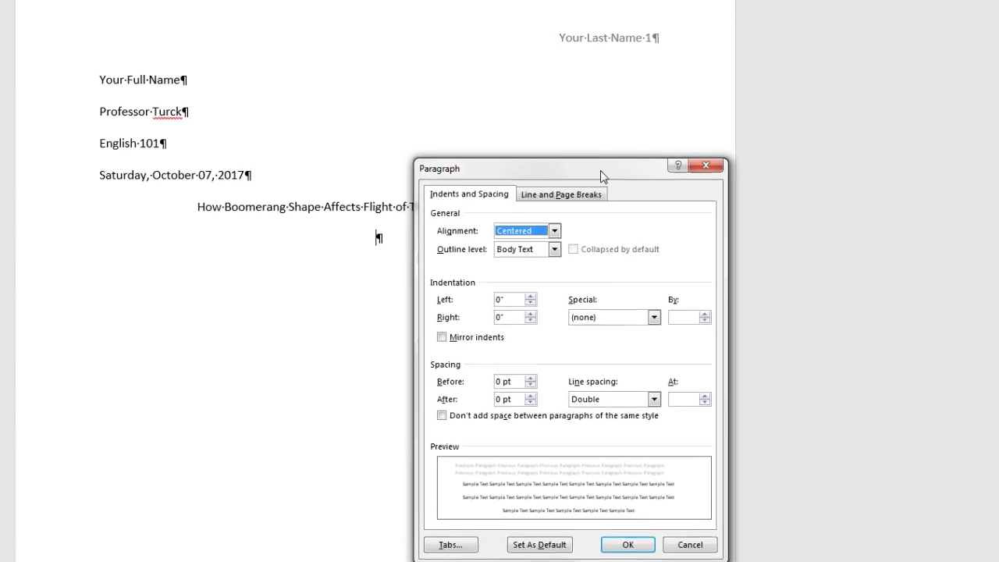
{"action": "left_click_drag", "start_coordinate": [600, 170], "coordinate": [591, 169]}
{"action": "left_click", "coordinate": [515, 232]}
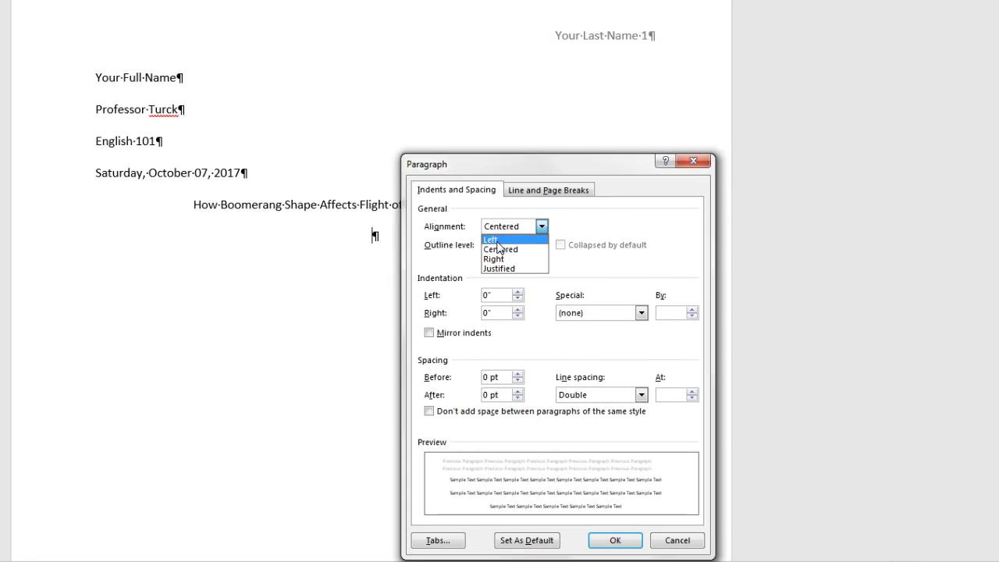
{"action": "left_click", "coordinate": [497, 240]}
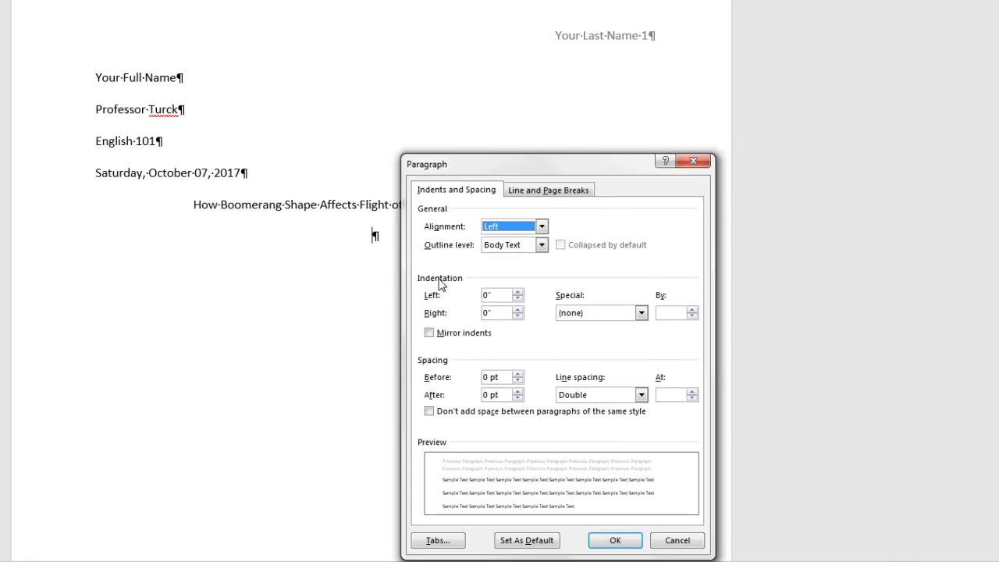
{"action": "left_click", "coordinate": [640, 313]}
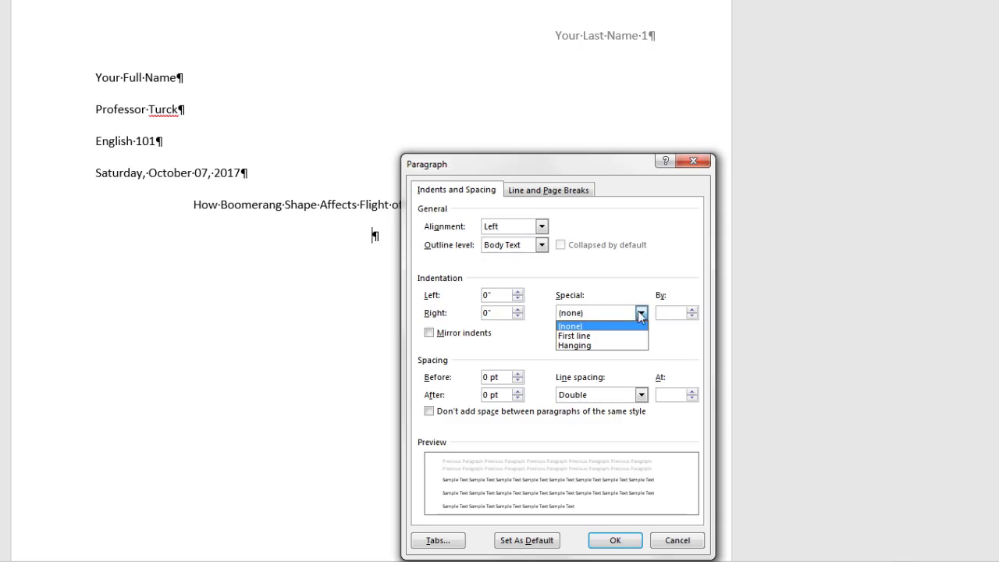
{"action": "left_click", "coordinate": [580, 337]}
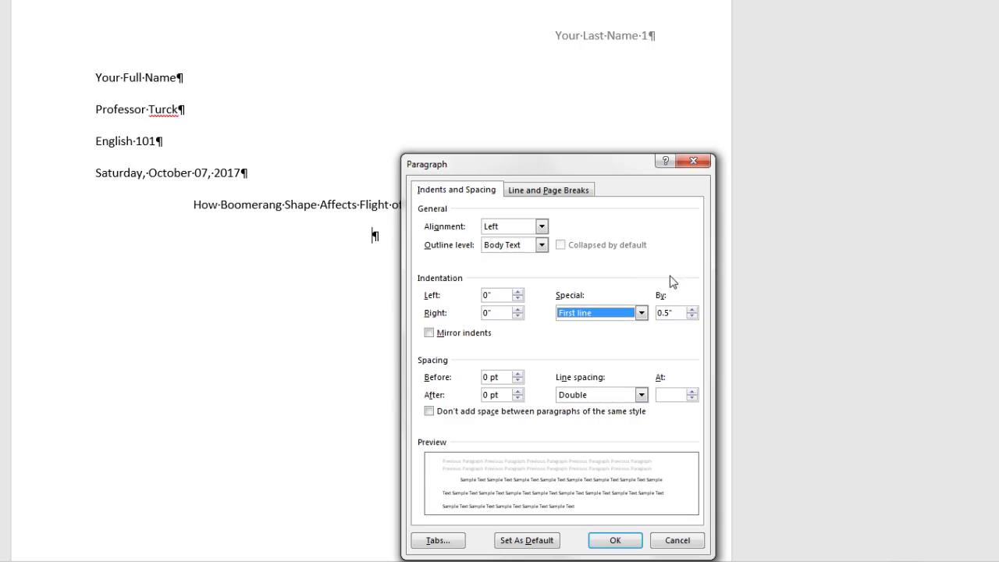
{"action": "left_click", "coordinate": [610, 540]}
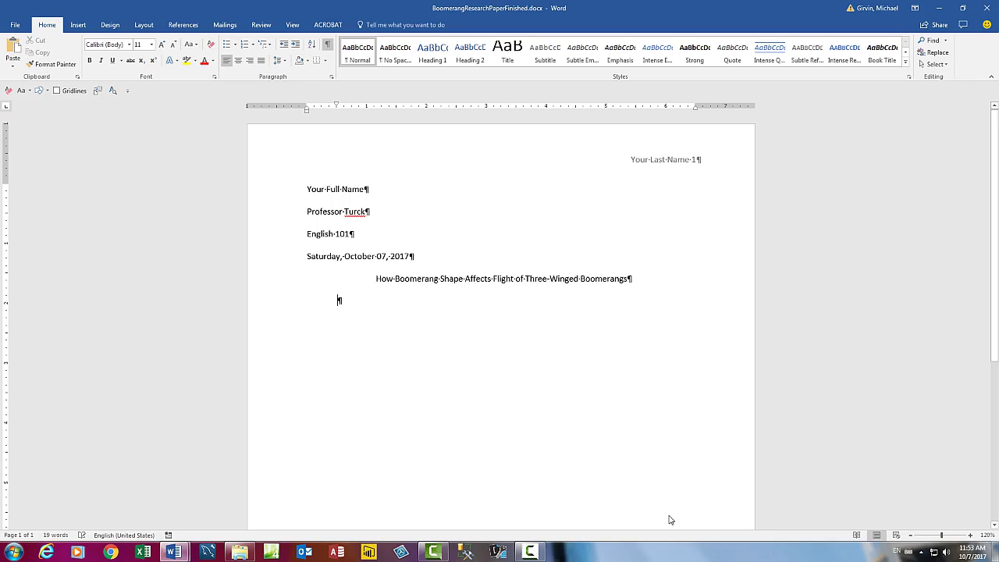
{"action": "key", "text": "ctrl+s"}
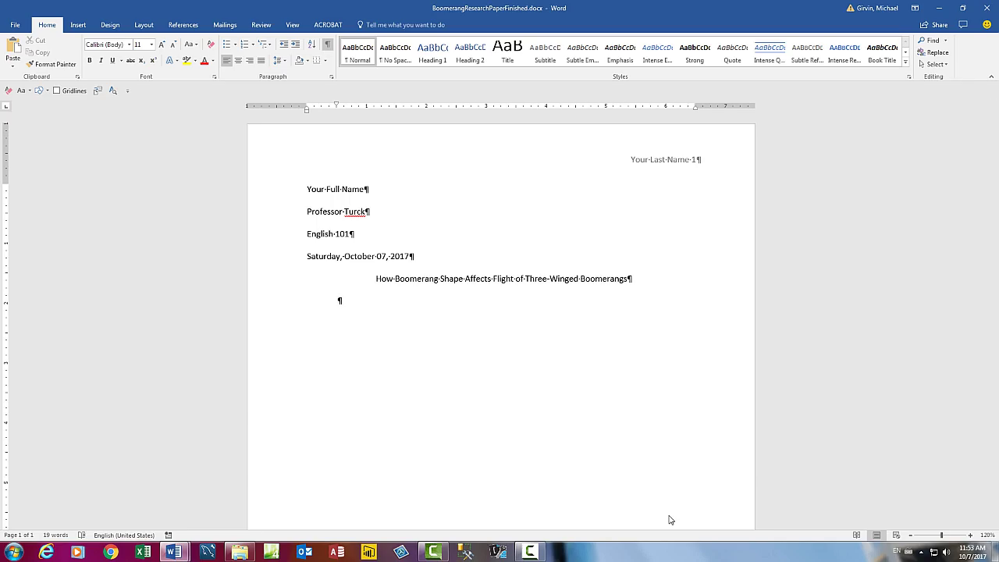
Copy the draft's body text from 'This paper' through '...hard throw.' and paste it below the title.
{"action": "key", "text": "alt+Tab"}
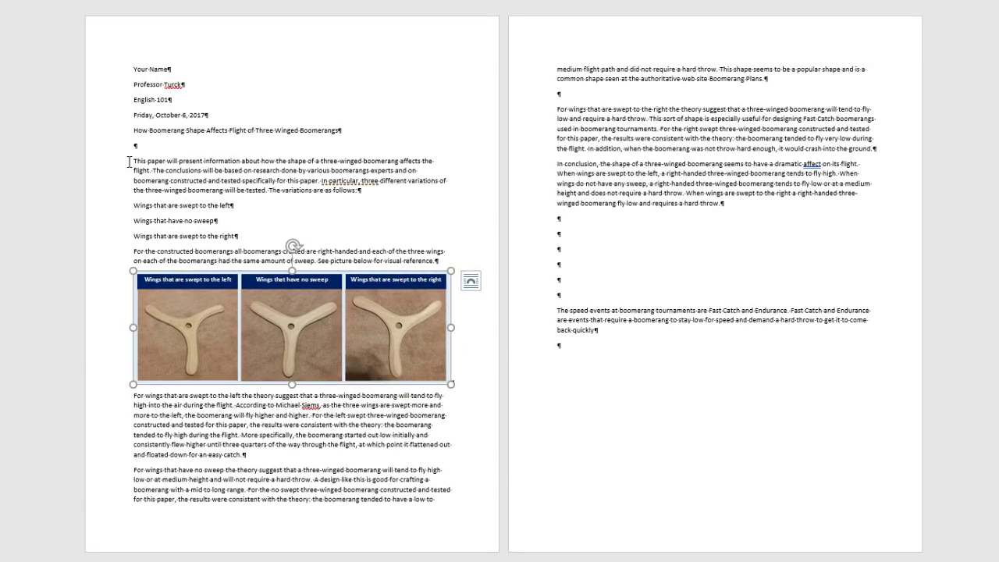
{"action": "left_click", "coordinate": [130, 162]}
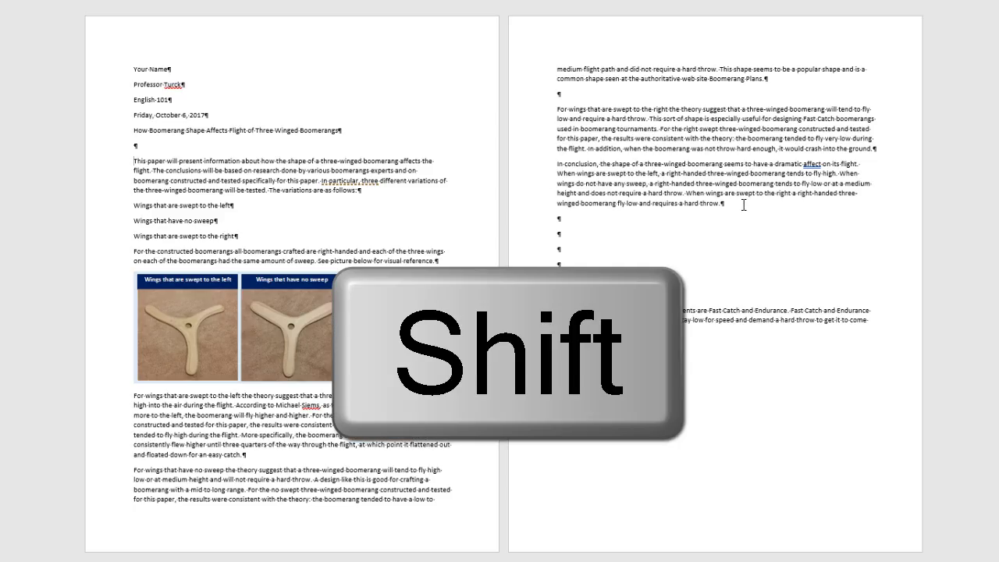
{"action": "left_click", "coordinate": [744, 205], "text": "shift"}
{"action": "key", "text": "ctrl+c"}
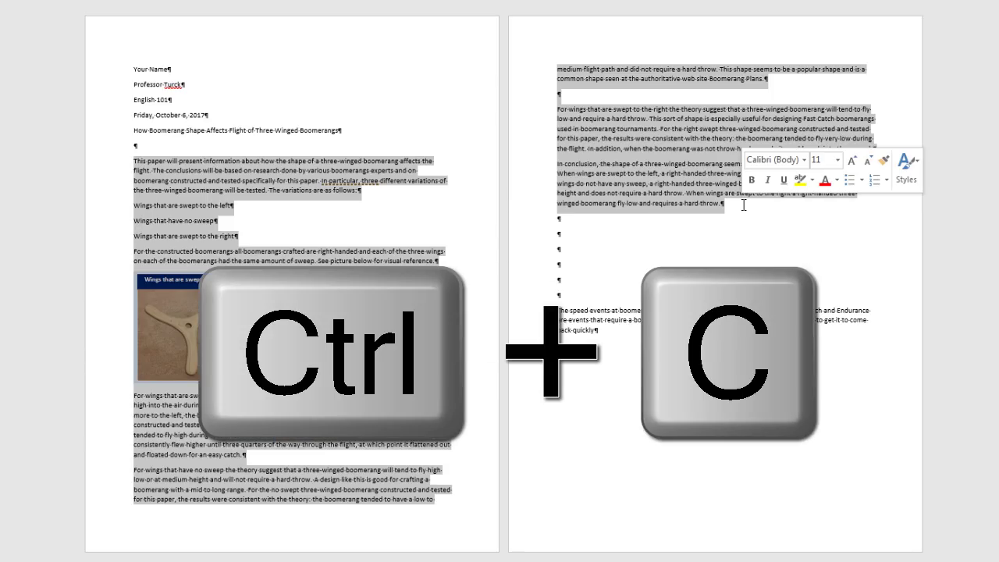
{"action": "key", "text": "alt+Tab"}
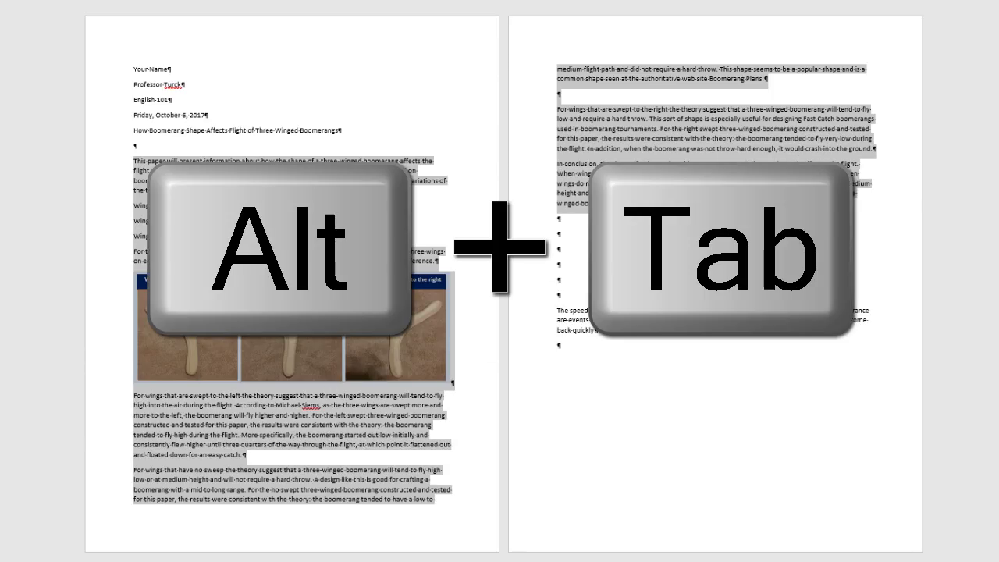
{"action": "key", "text": "ctrl+v"}
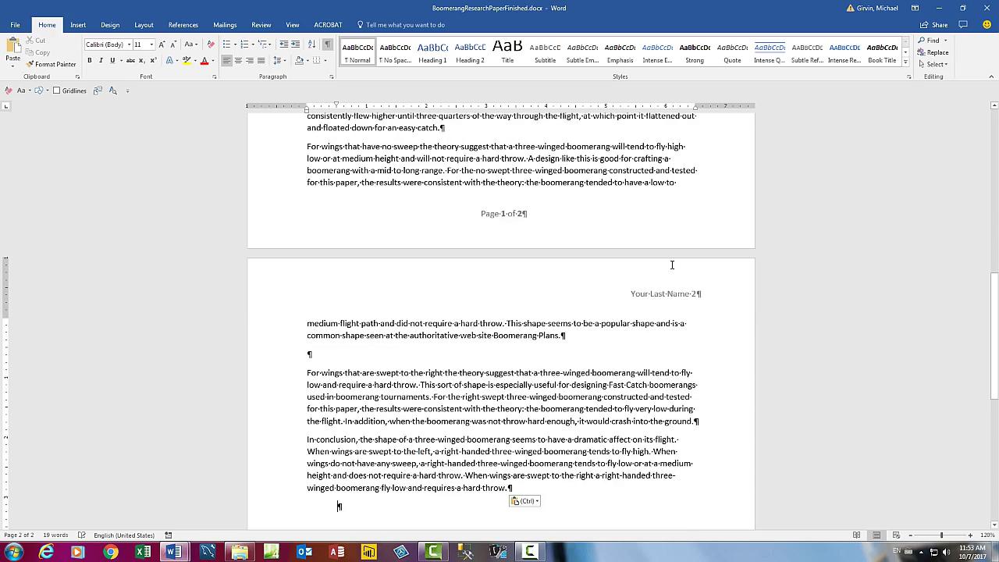
Apply Keep Text Only to the pasted body so it takes double spacing and first-line indents.
{"action": "scroll", "coordinate": [671, 265], "scroll_direction": "up", "scroll_amount": 15}
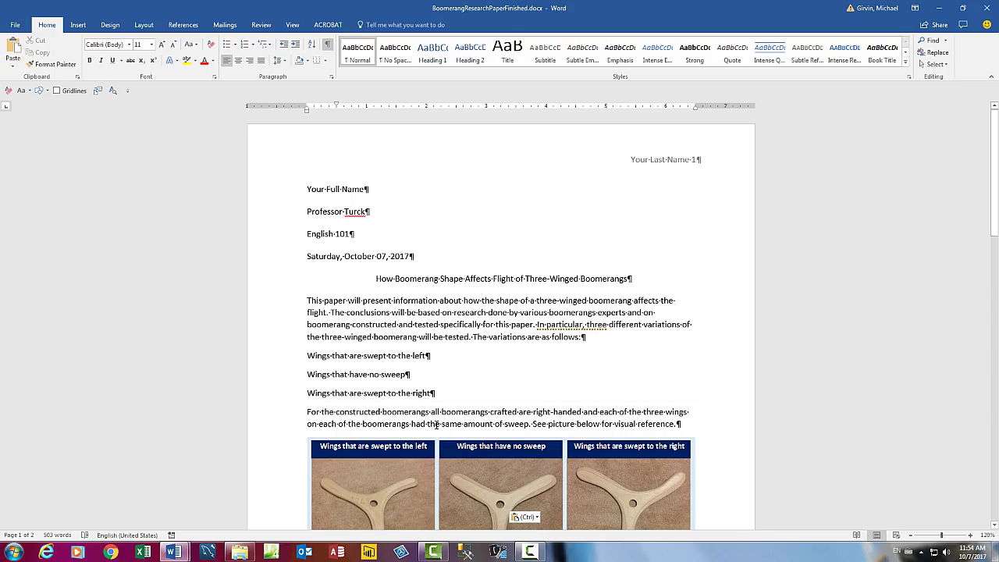
{"action": "scroll", "coordinate": [438, 423], "scroll_direction": "down", "scroll_amount": 10}
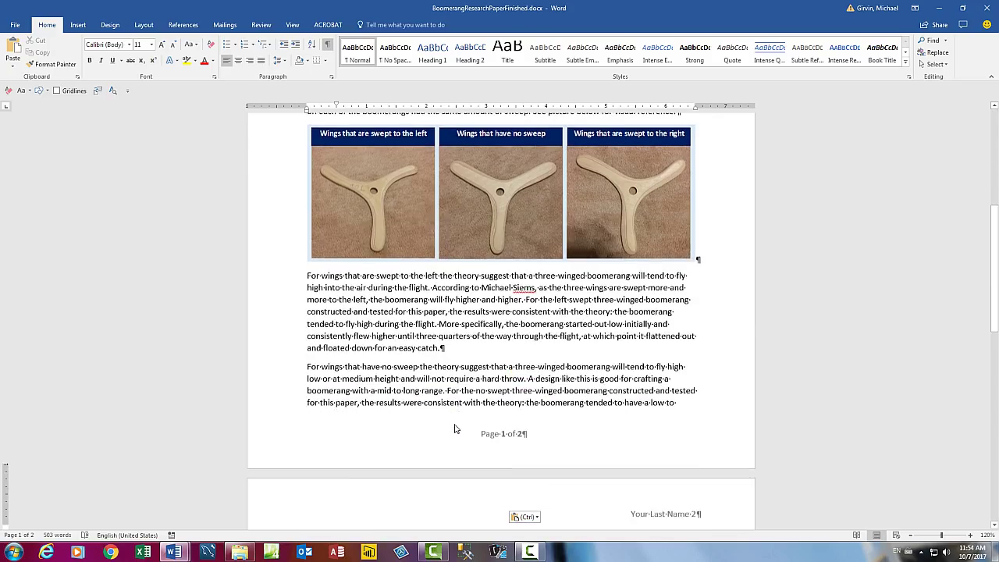
{"action": "scroll", "coordinate": [457, 423], "scroll_direction": "down", "scroll_amount": 4}
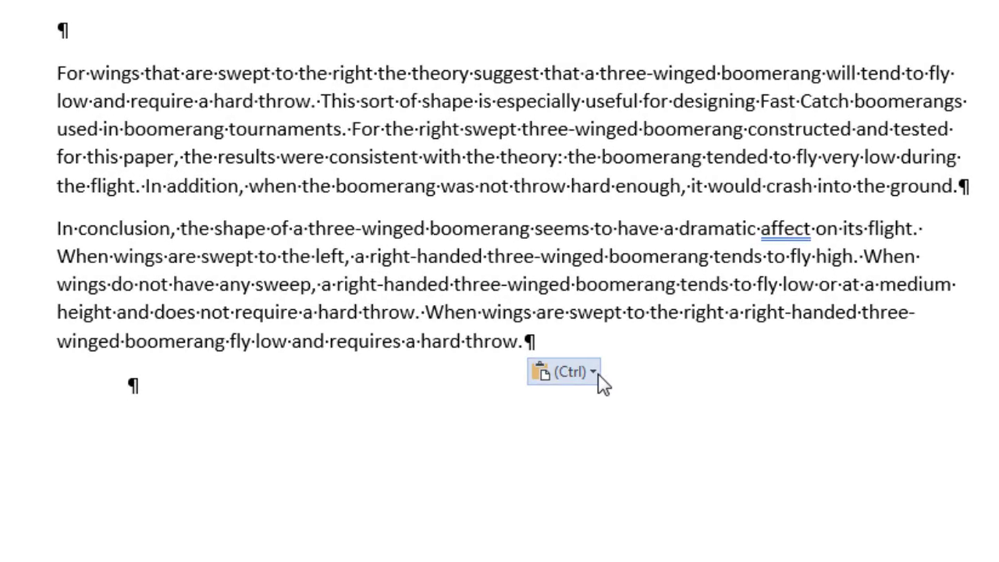
{"action": "left_click", "coordinate": [591, 375]}
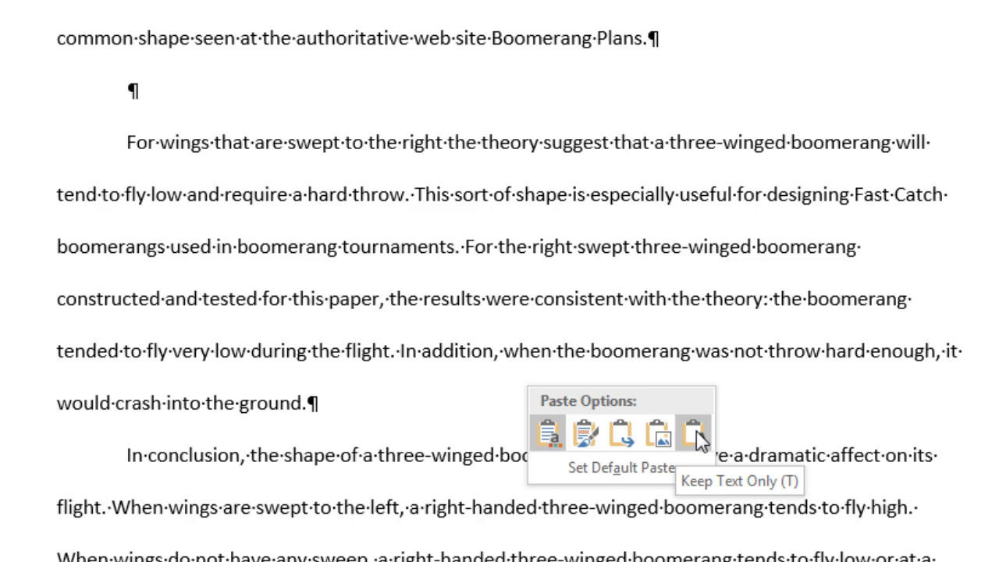
{"action": "left_click", "coordinate": [695, 436]}
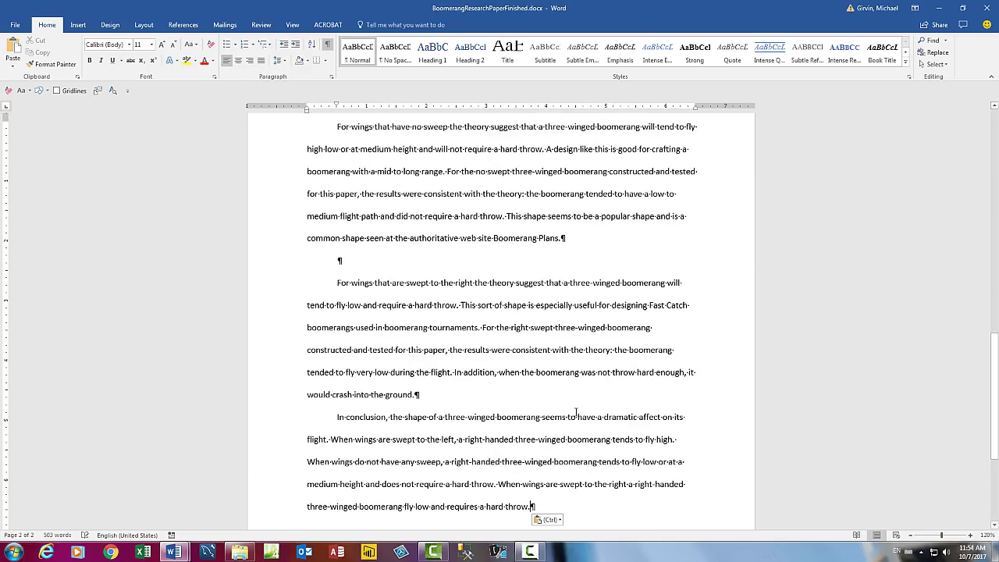
{"action": "scroll", "coordinate": [572, 411], "scroll_direction": "up", "scroll_amount": 10}
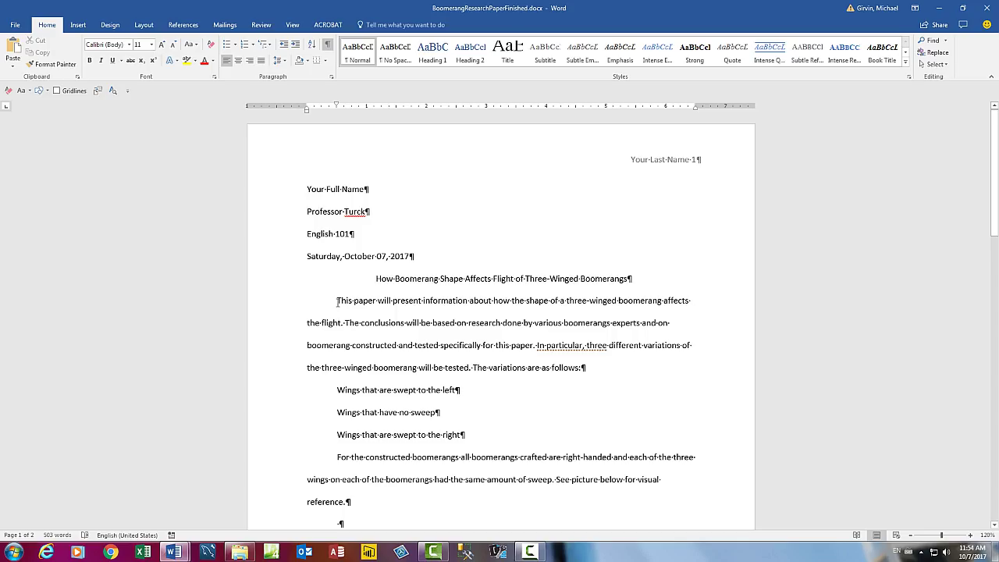
{"action": "scroll", "coordinate": [337, 303], "scroll_direction": "down", "scroll_amount": 3}
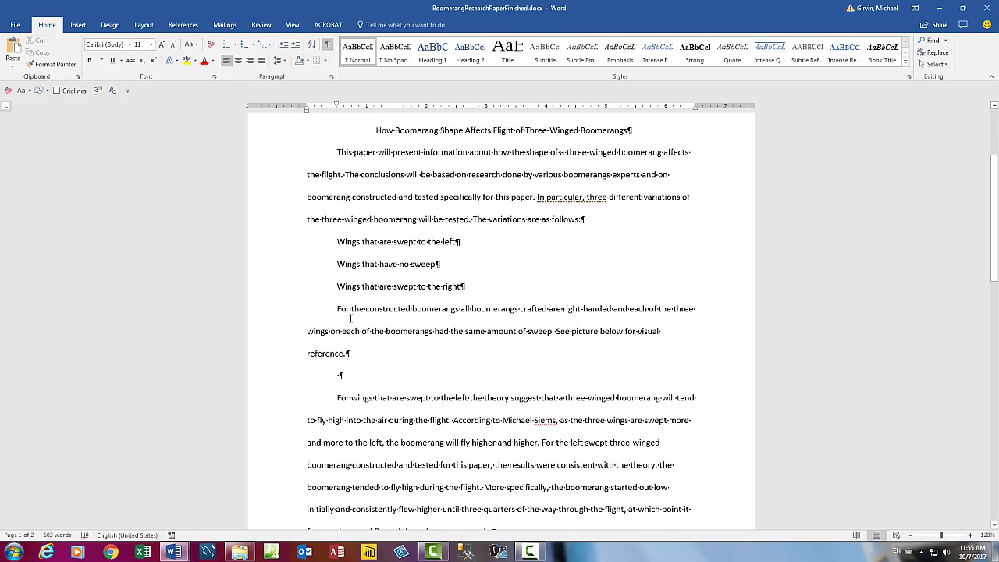
{"action": "scroll", "coordinate": [350, 319], "scroll_direction": "up", "scroll_amount": 3}
{"action": "scroll", "coordinate": [350, 319], "scroll_direction": "down", "scroll_amount": 3}
Copy the three-boomerang comparison picture from the draft into the empty paragraph after the reference sentence.
{"action": "left_click", "coordinate": [369, 377]}
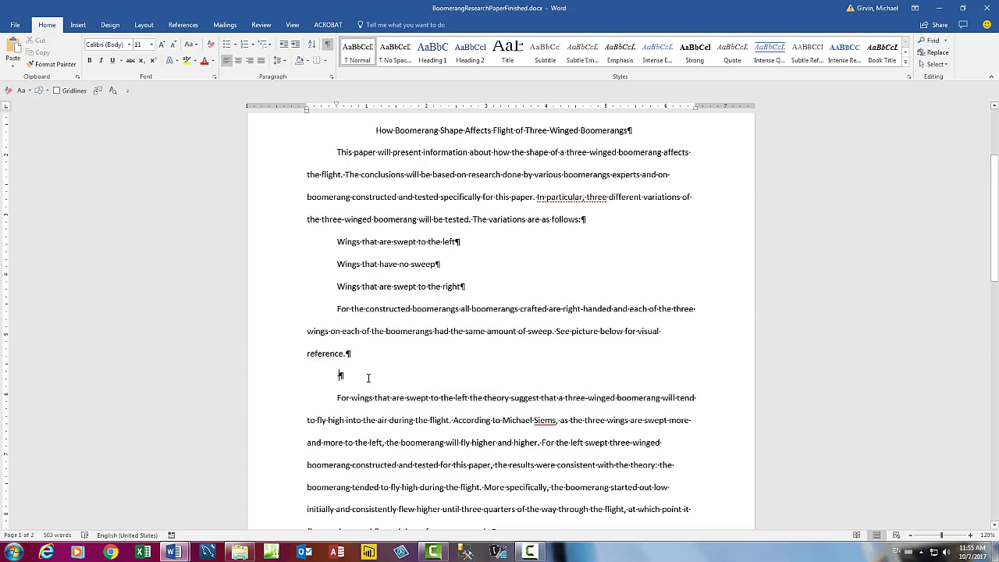
{"action": "key", "text": "alt+Tab"}
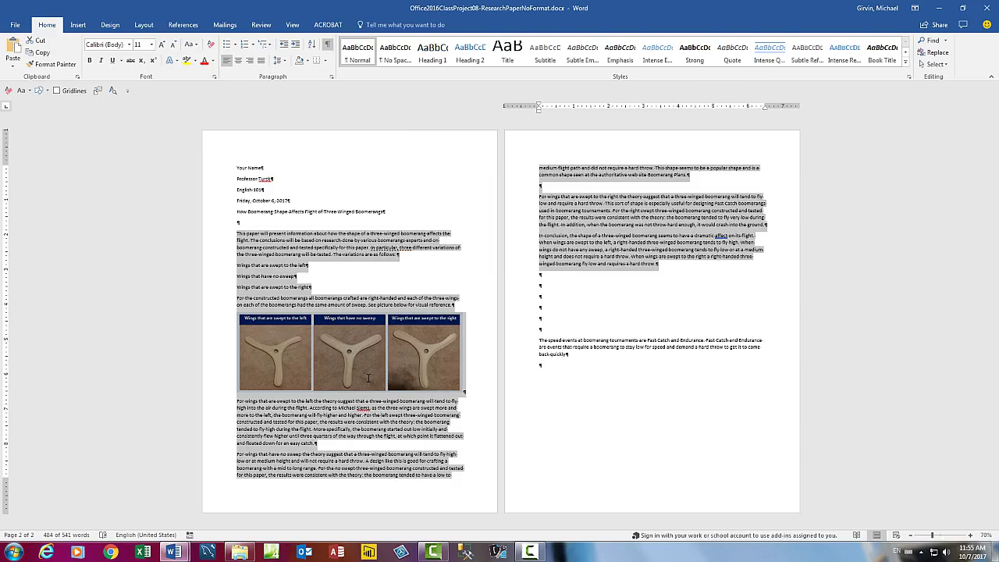
{"action": "left_click", "coordinate": [373, 367]}
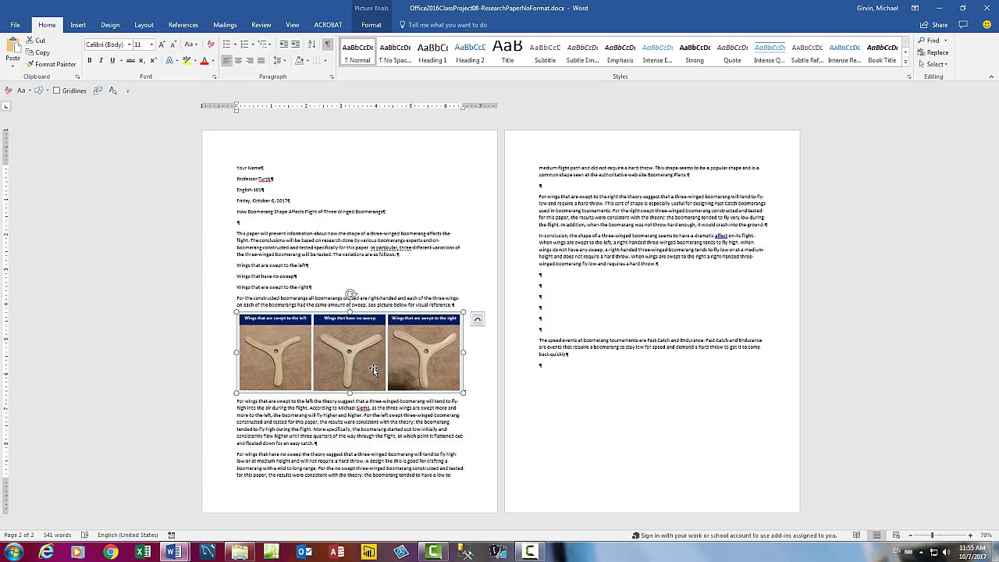
{"action": "key", "text": "ctrl+c"}
{"action": "key", "text": "alt+Tab"}
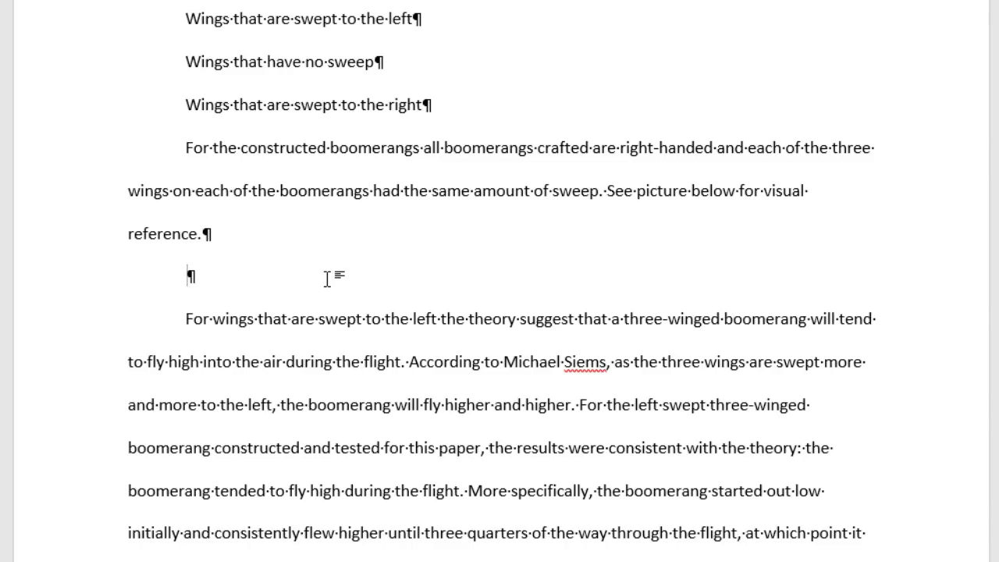
{"action": "key", "text": "ctrl+v"}
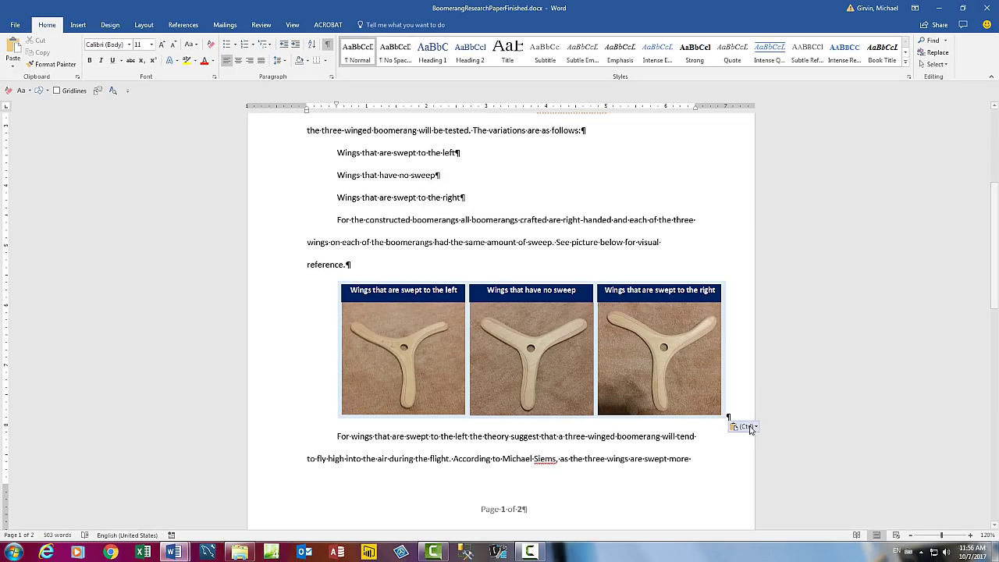
Set the boomerang picture row's paragraph alignment to Centered.
{"action": "left_click", "coordinate": [754, 427]}
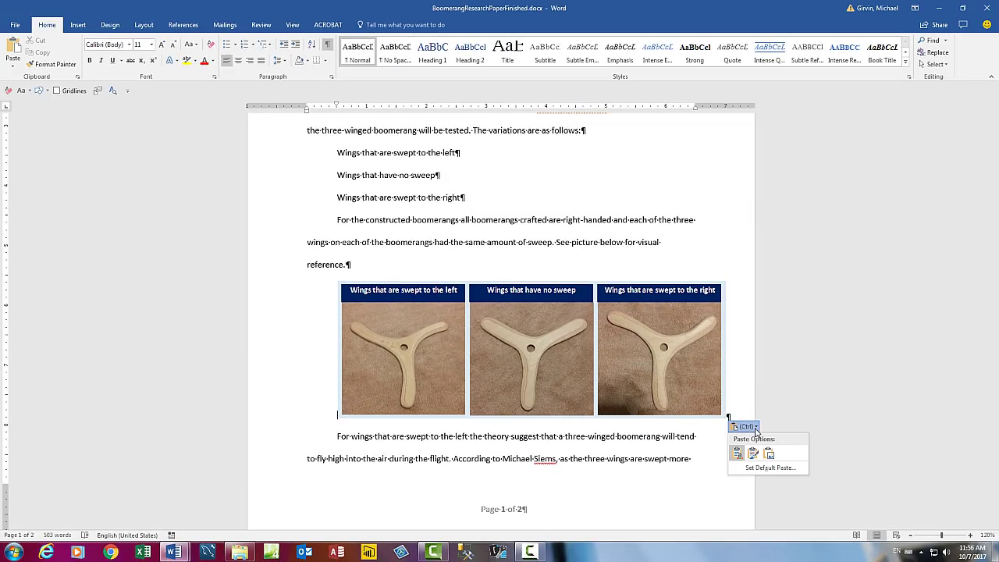
{"action": "key", "text": "Escape"}
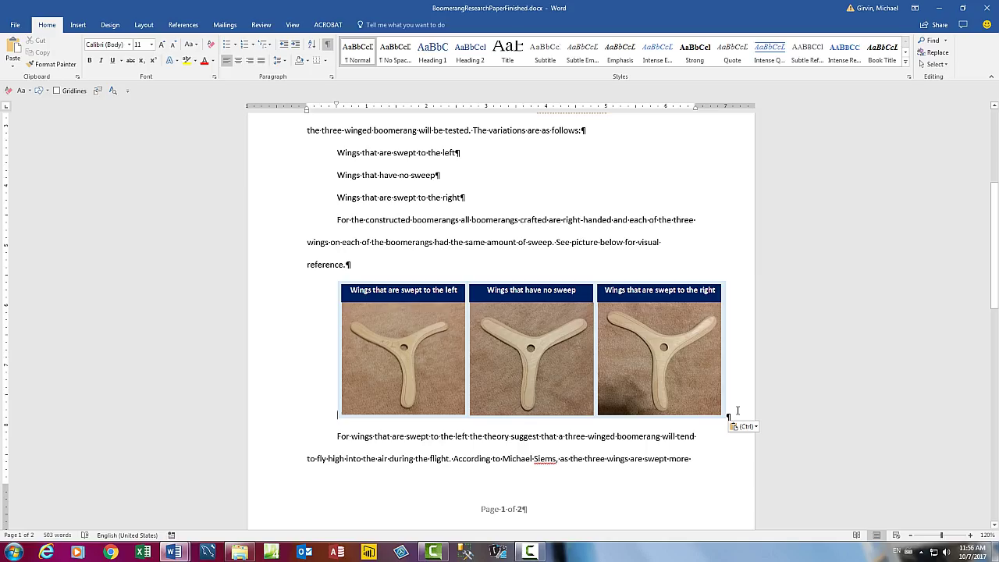
{"action": "right_click", "coordinate": [736, 411]}
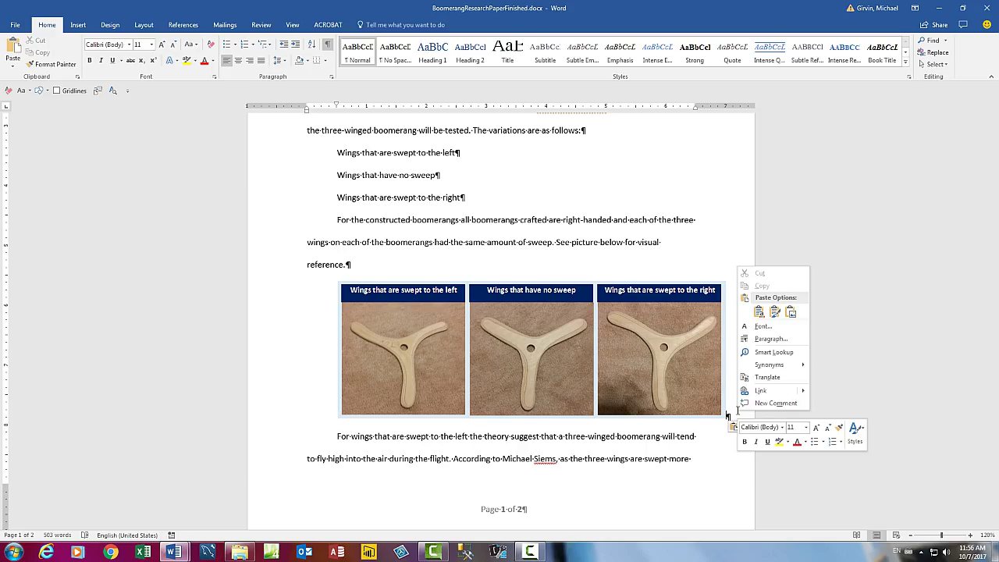
{"action": "left_click", "coordinate": [760, 340]}
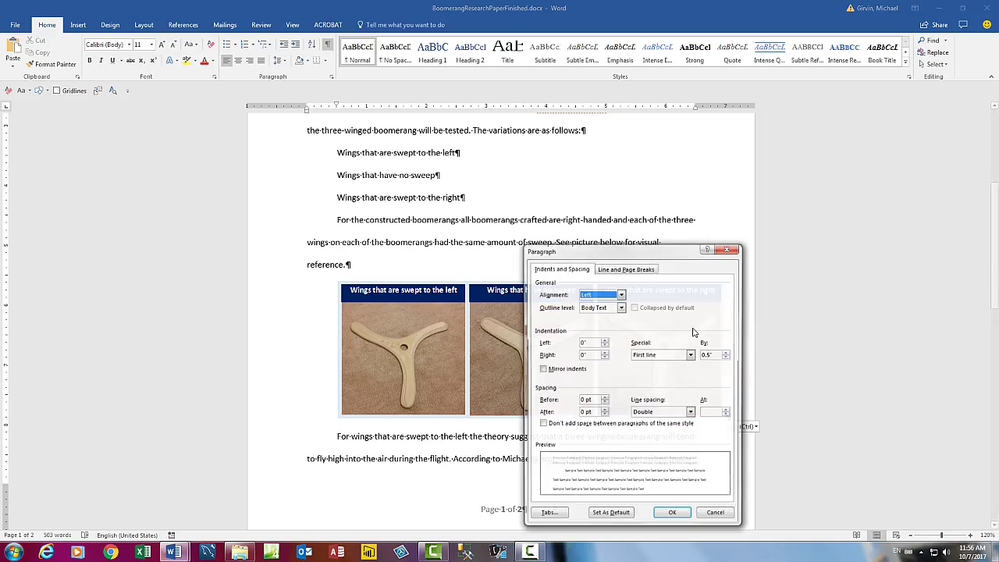
{"action": "left_click_drag", "start_coordinate": [635, 245], "coordinate": [599, 184]}
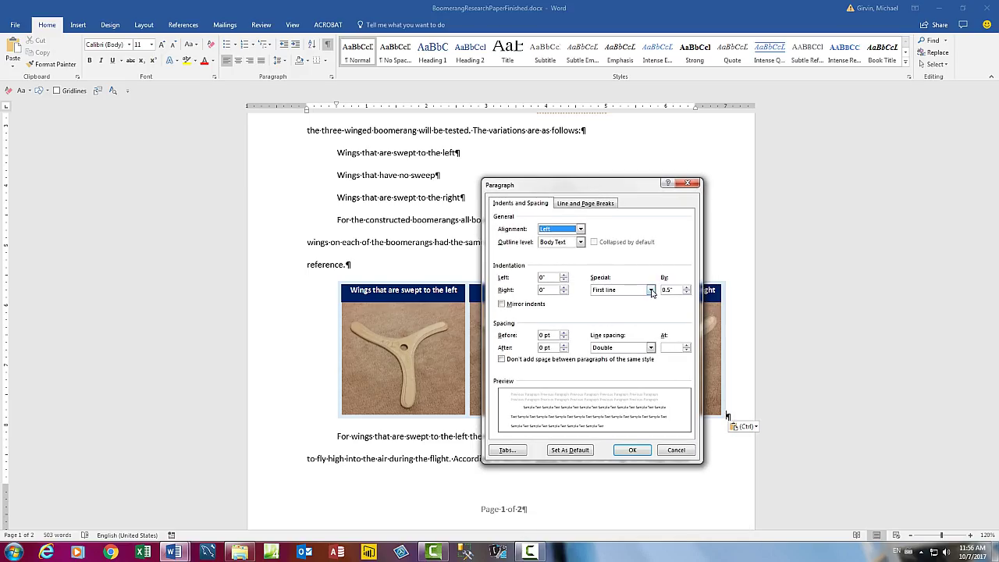
{"action": "left_click", "coordinate": [581, 230]}
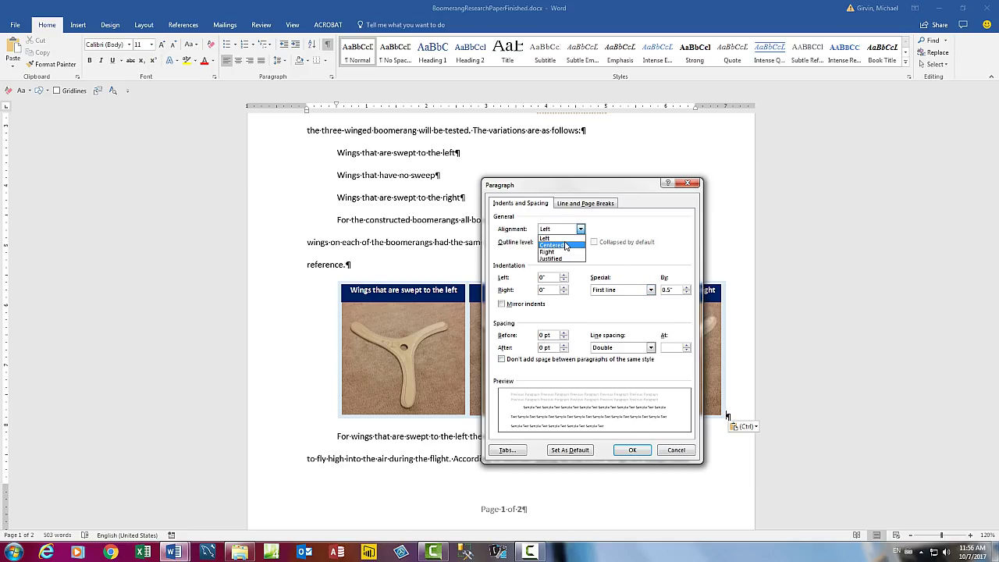
{"action": "left_click", "coordinate": [566, 245]}
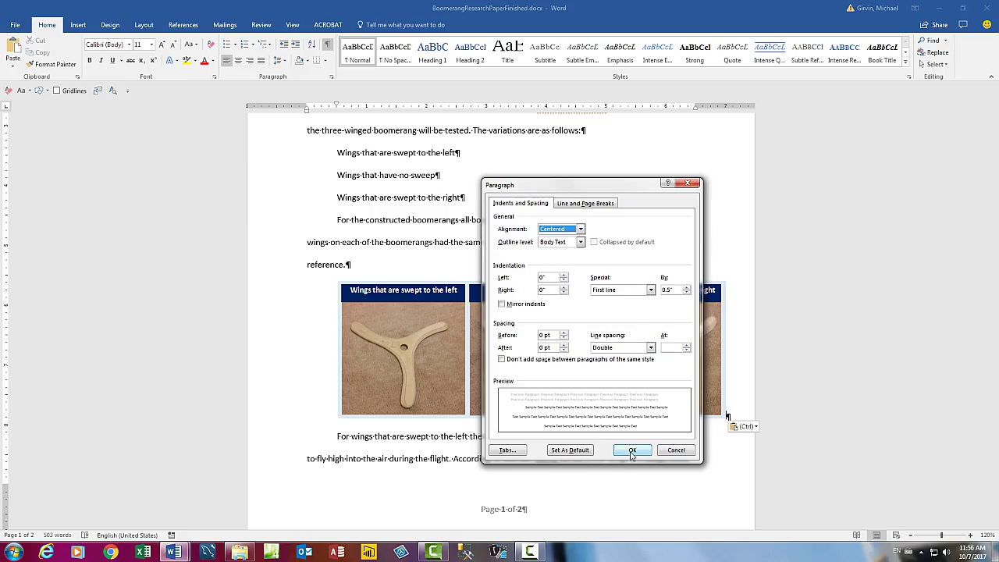
{"action": "left_click", "coordinate": [632, 451]}
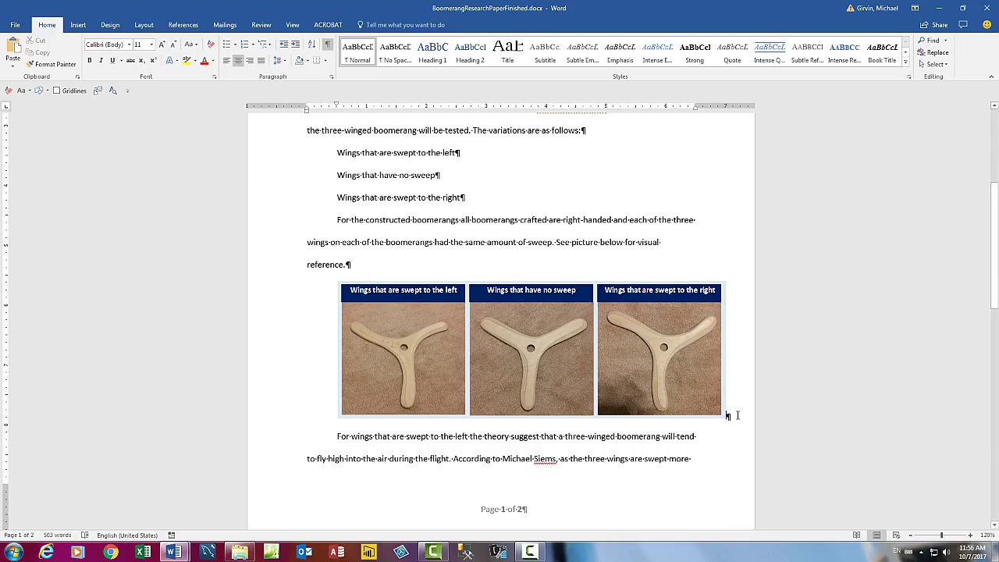
Set the picture paragraph's Special indentation to (none), removing its first-line indent.
{"action": "right_click", "coordinate": [737, 415]}
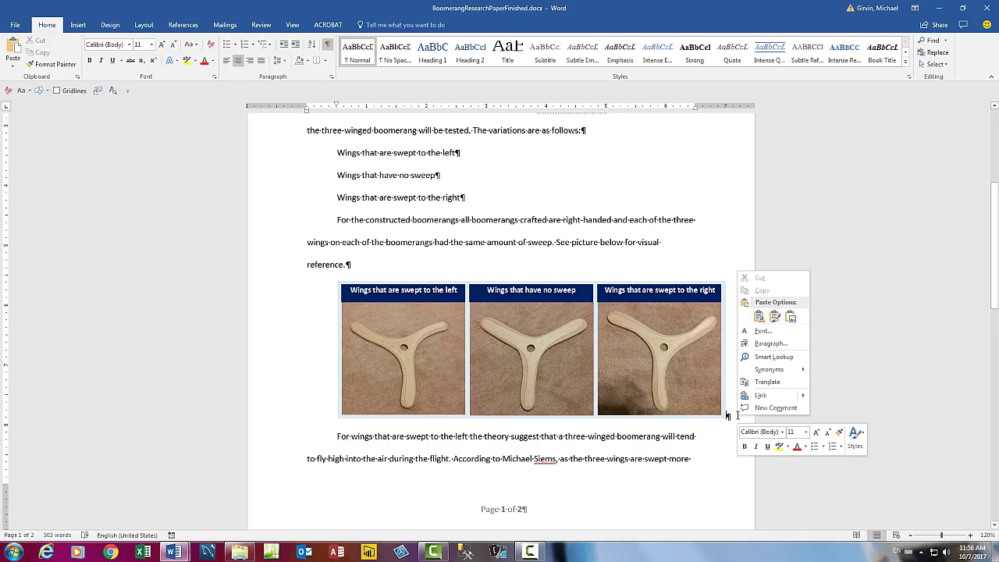
{"action": "left_click", "coordinate": [770, 344]}
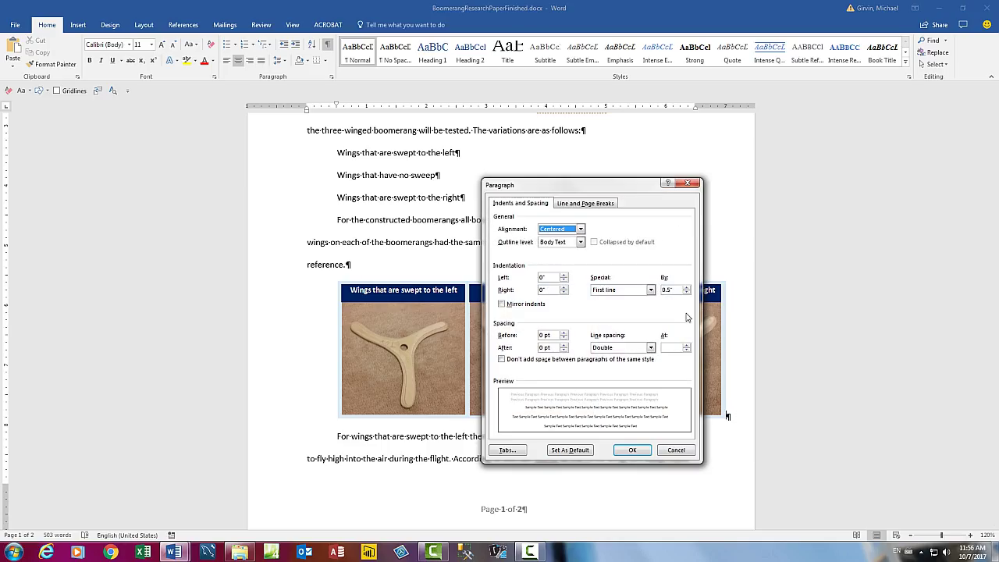
{"action": "left_click", "coordinate": [651, 290]}
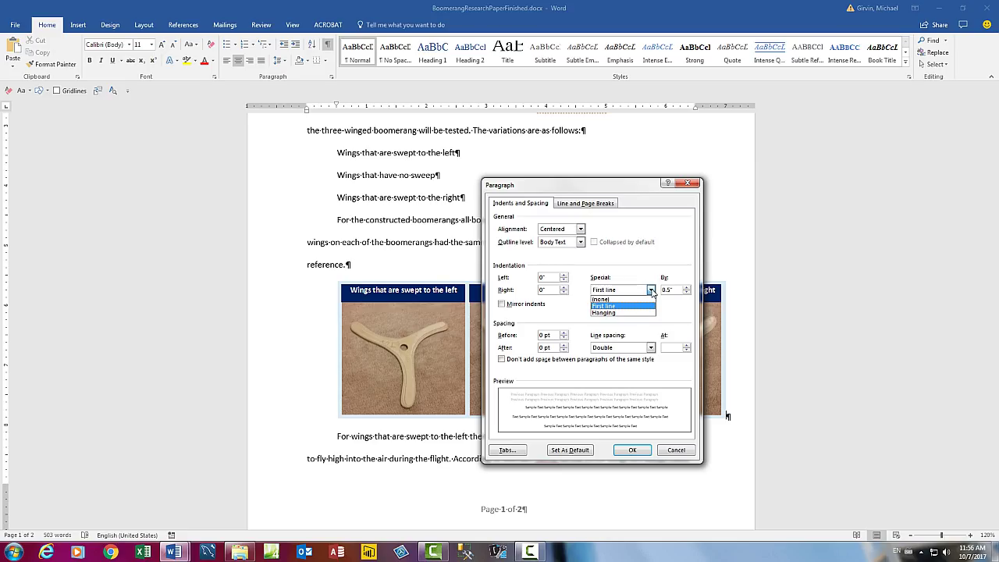
{"action": "left_click", "coordinate": [622, 300]}
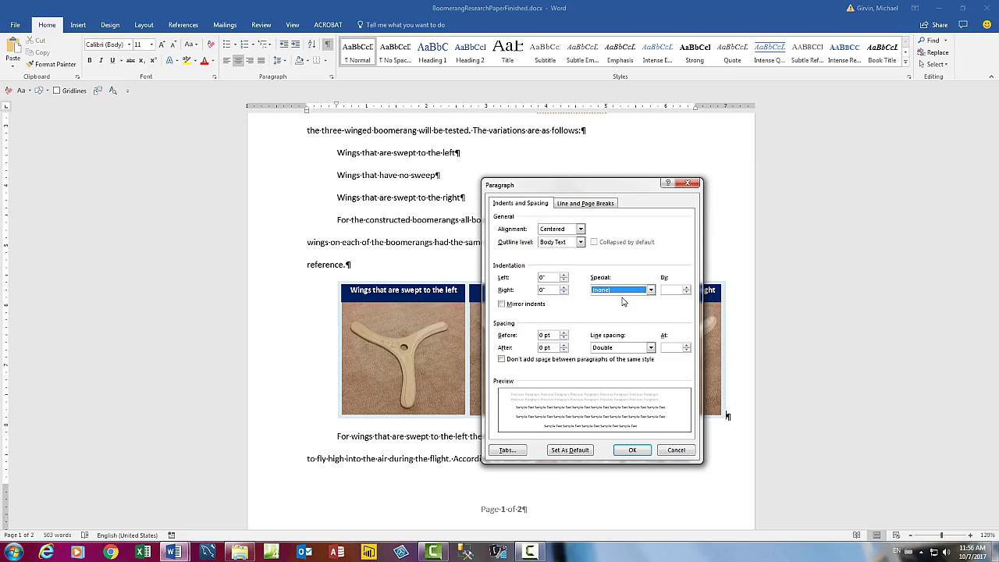
{"action": "left_click", "coordinate": [632, 449]}
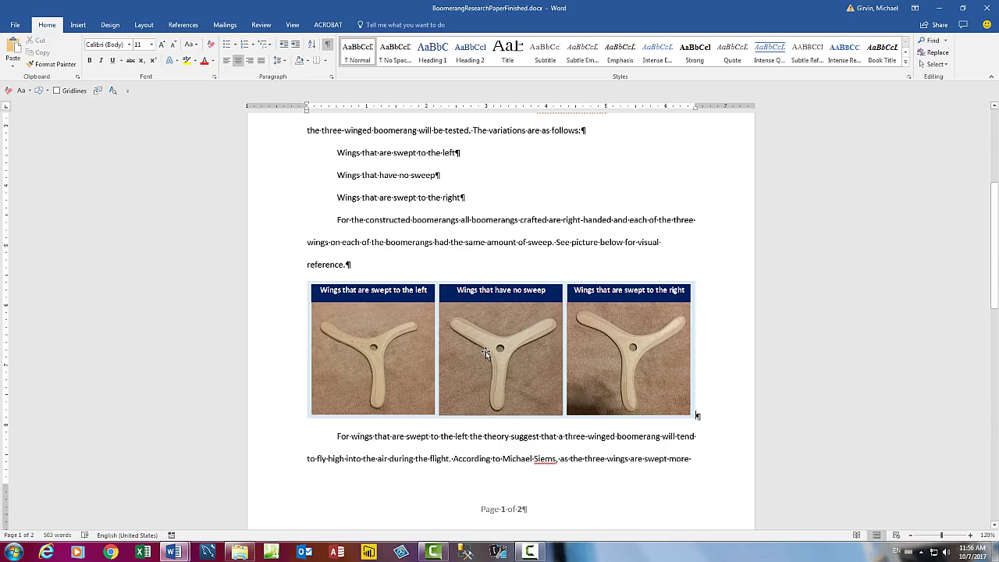
Number the three 'Wings that are…' variation lines as a 1-2-3 list.
{"action": "scroll", "coordinate": [486, 351], "scroll_direction": "up", "scroll_amount": 3}
{"action": "scroll", "coordinate": [487, 352], "scroll_direction": "up", "scroll_amount": 2}
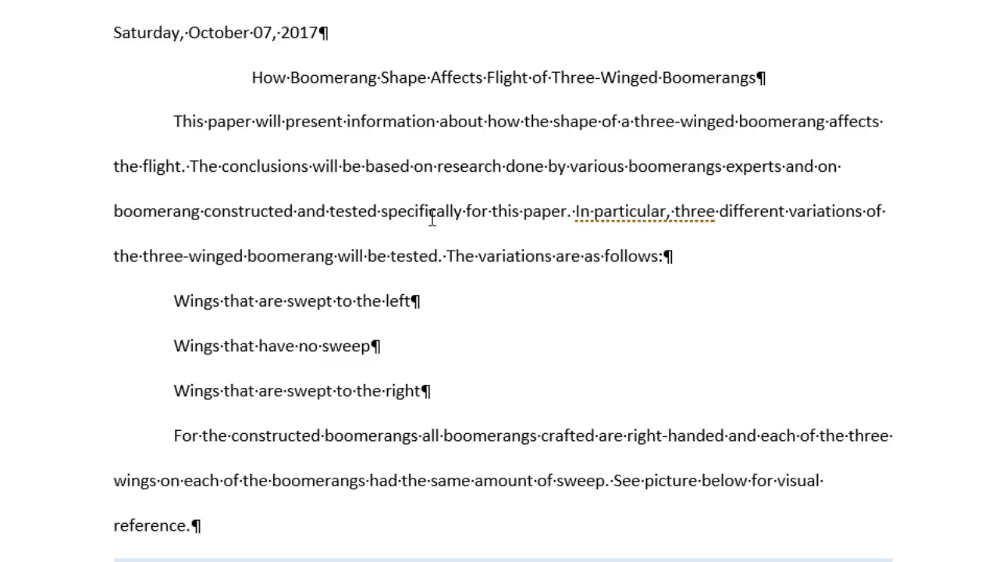
{"action": "scroll", "coordinate": [706, 222], "scroll_direction": "down", "scroll_amount": 3}
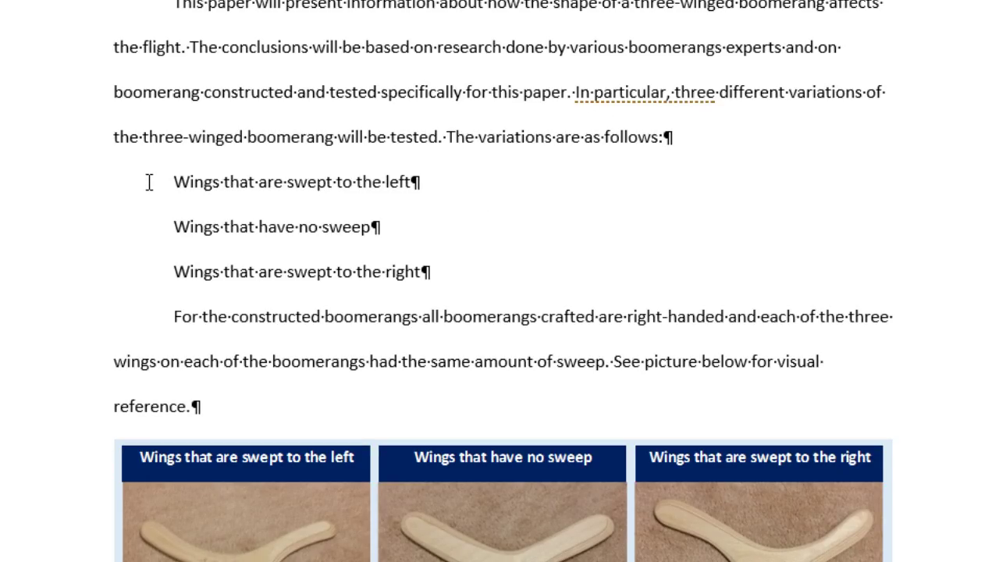
{"action": "left_click_drag", "start_coordinate": [65, 195], "coordinate": [67, 272]}
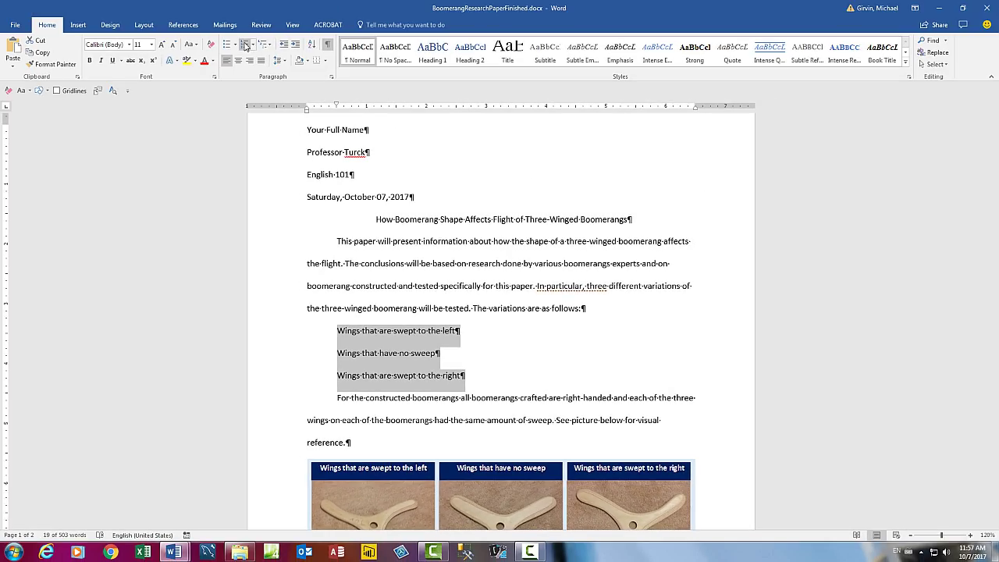
{"action": "left_click", "coordinate": [245, 44]}
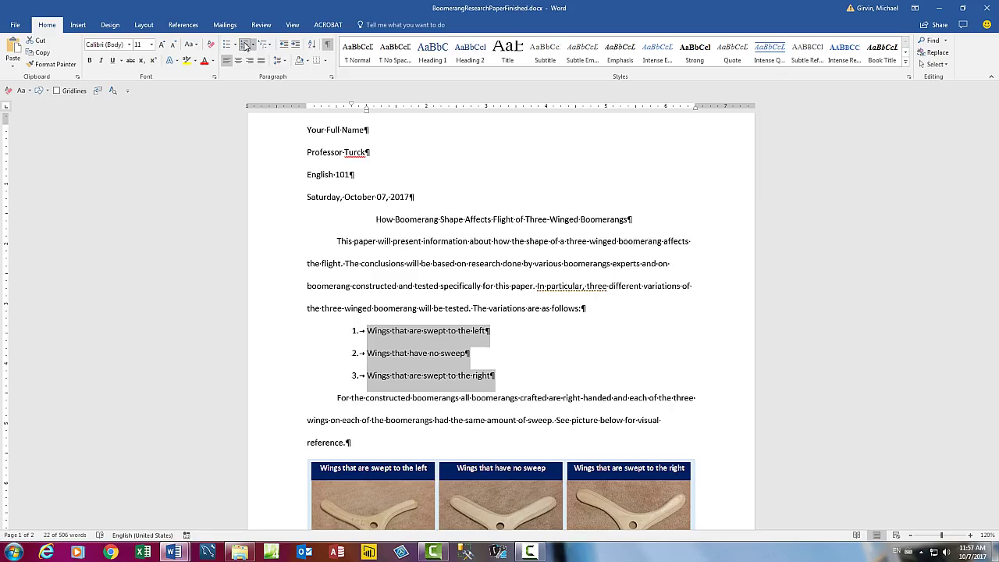
{"action": "left_click", "coordinate": [597, 379]}
{"action": "scroll", "coordinate": [597, 379], "scroll_direction": "down", "scroll_amount": 2}
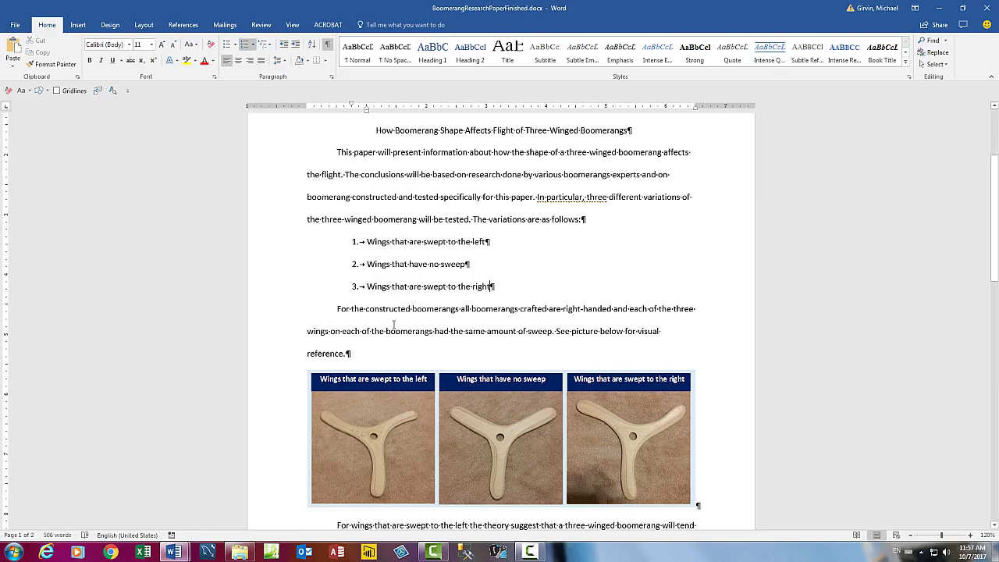
{"action": "left_click", "coordinate": [360, 308]}
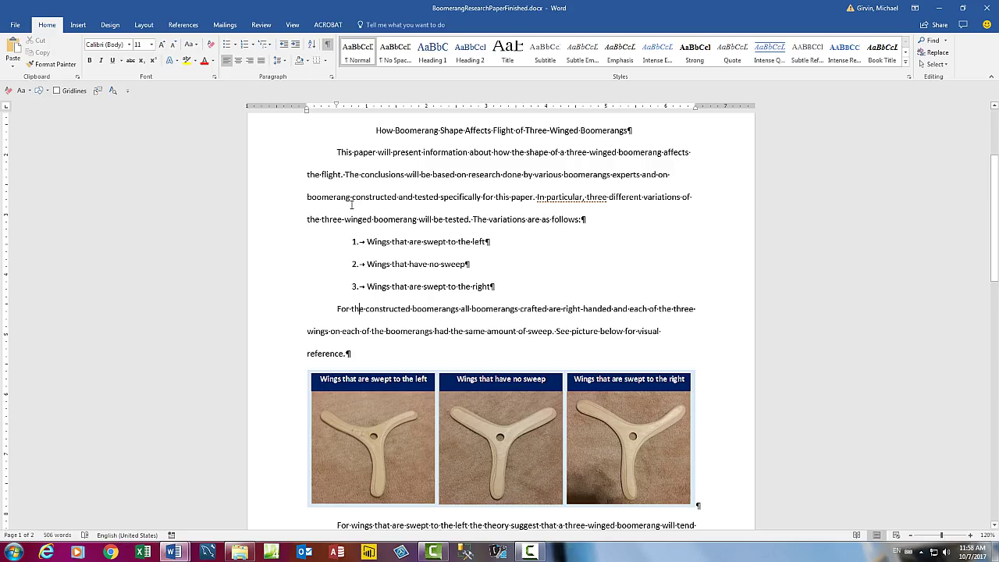
Set Special indentation to (none) for the 'For the constructed boomerangs…' paragraph.
{"action": "right_click", "coordinate": [381, 308]}
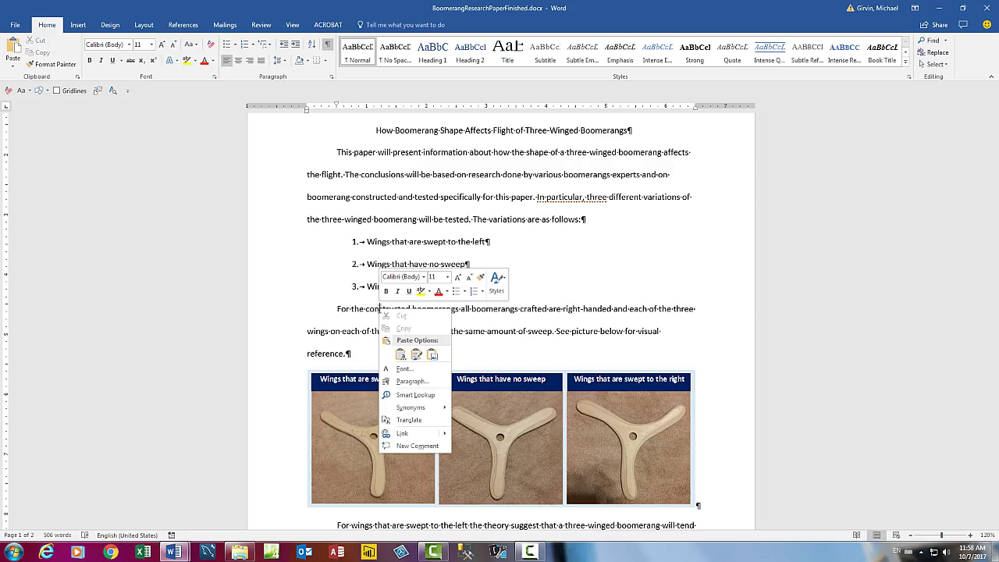
{"action": "left_click", "coordinate": [404, 381]}
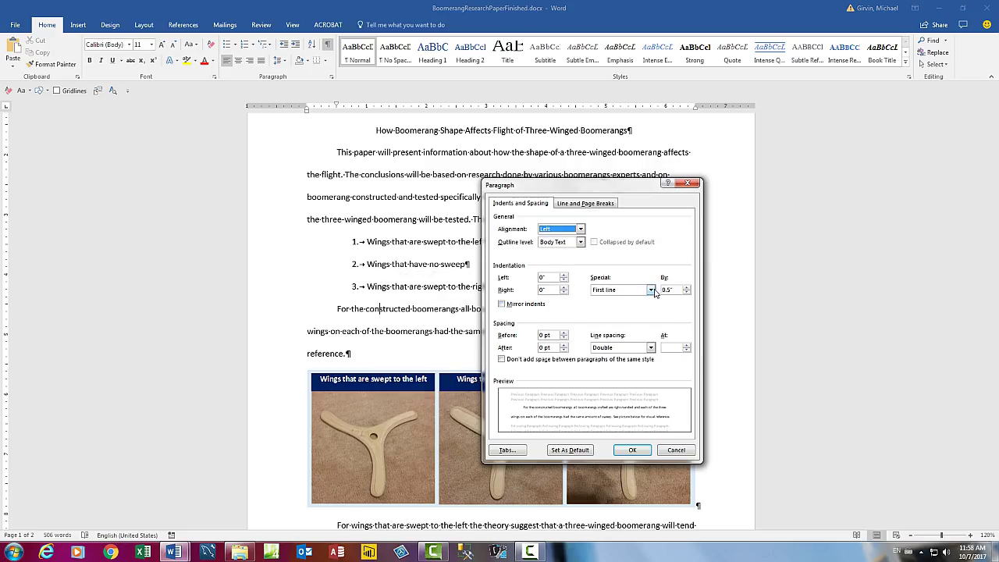
{"action": "left_click", "coordinate": [651, 289]}
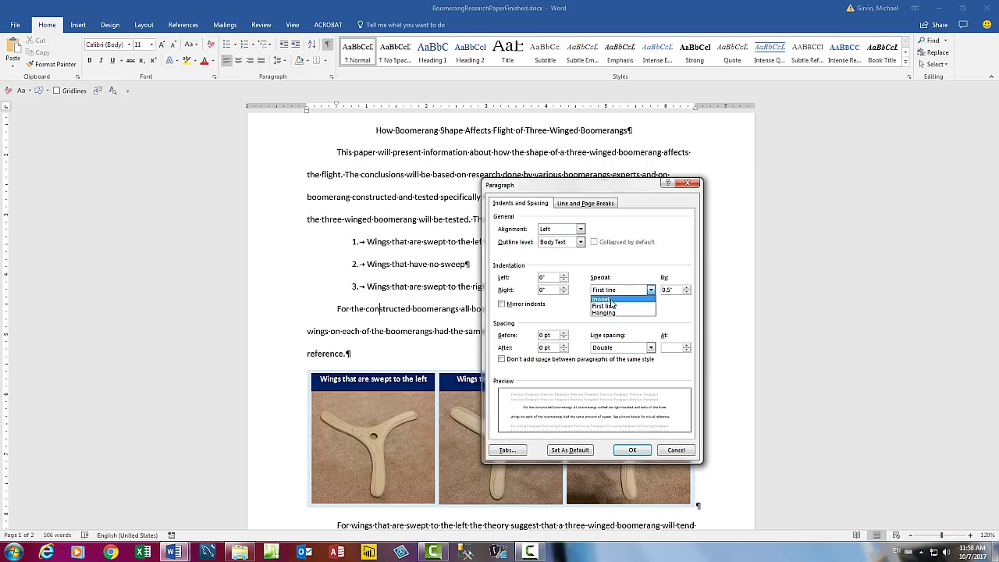
{"action": "left_click", "coordinate": [612, 300]}
{"action": "left_click", "coordinate": [634, 451]}
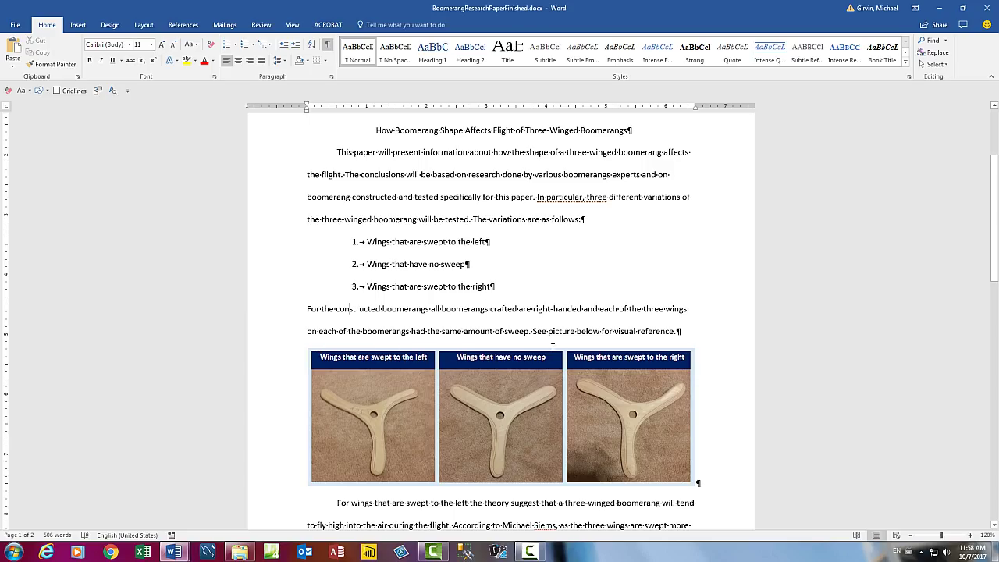
Place the insertion point before the period after 'fly higher and higher' and show the References tools.
{"action": "scroll", "coordinate": [698, 476], "scroll_direction": "down", "scroll_amount": 2}
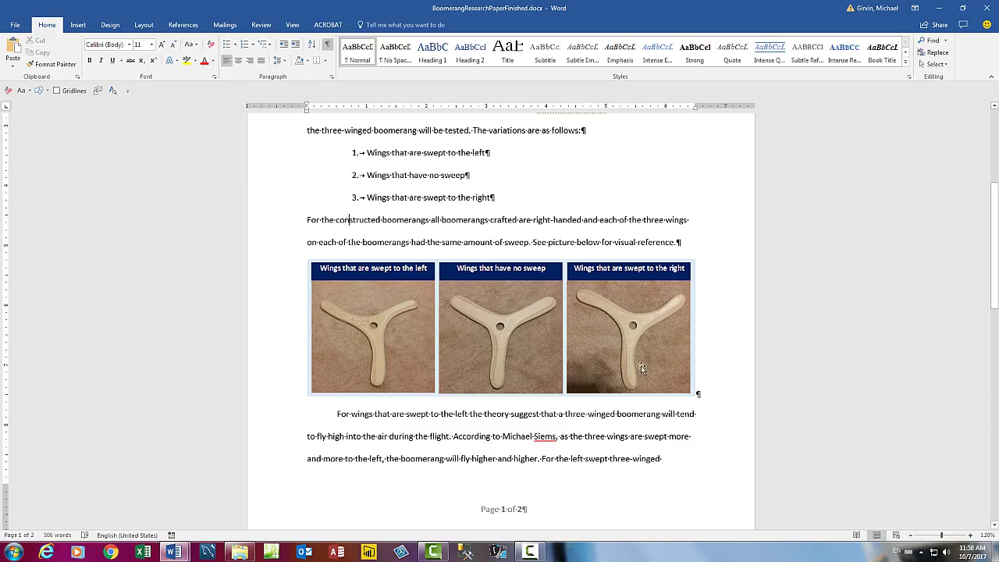
{"action": "scroll", "coordinate": [729, 400], "scroll_direction": "down", "scroll_amount": 2}
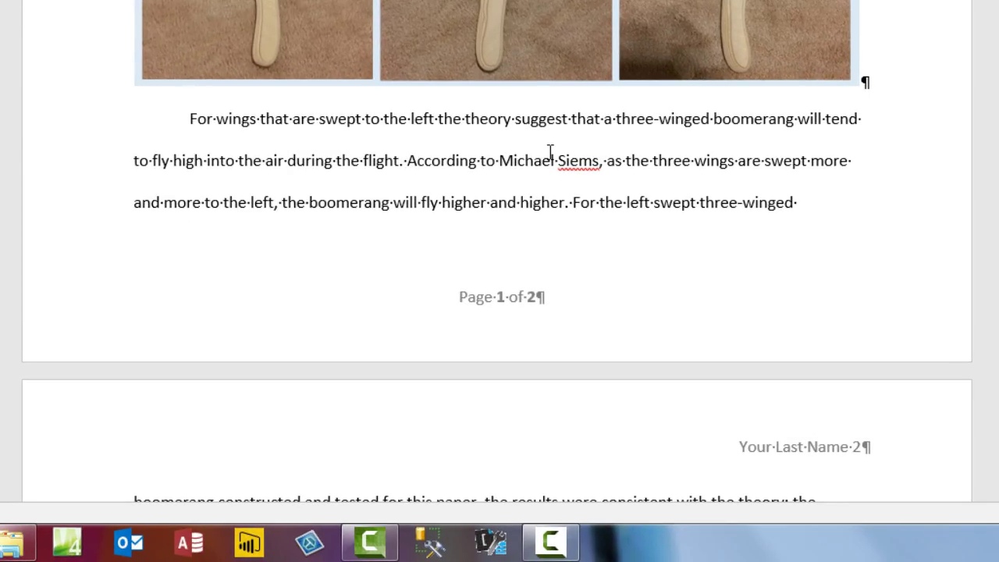
{"action": "scroll", "coordinate": [551, 153], "scroll_direction": "down", "scroll_amount": 3}
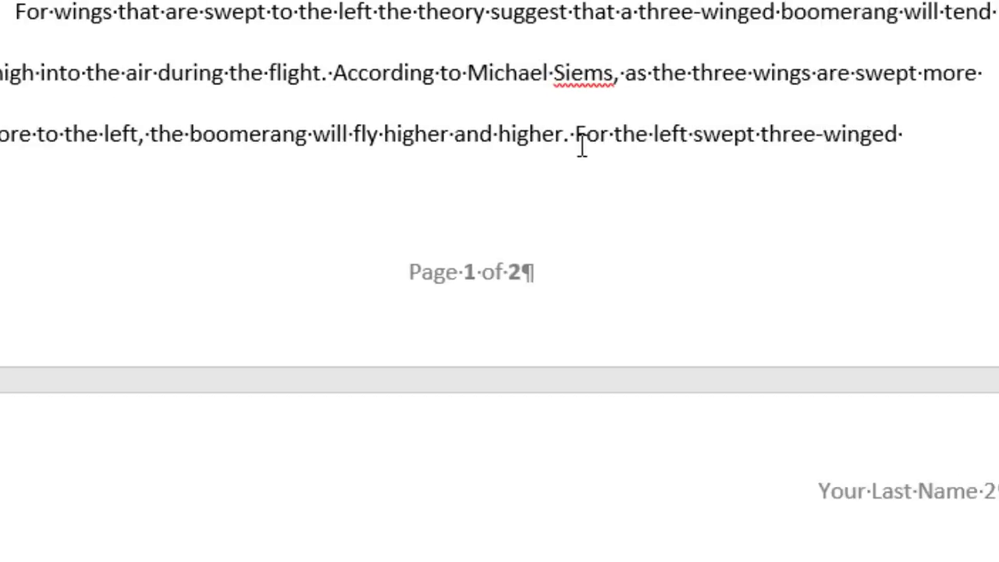
{"action": "left_click", "coordinate": [561, 235]}
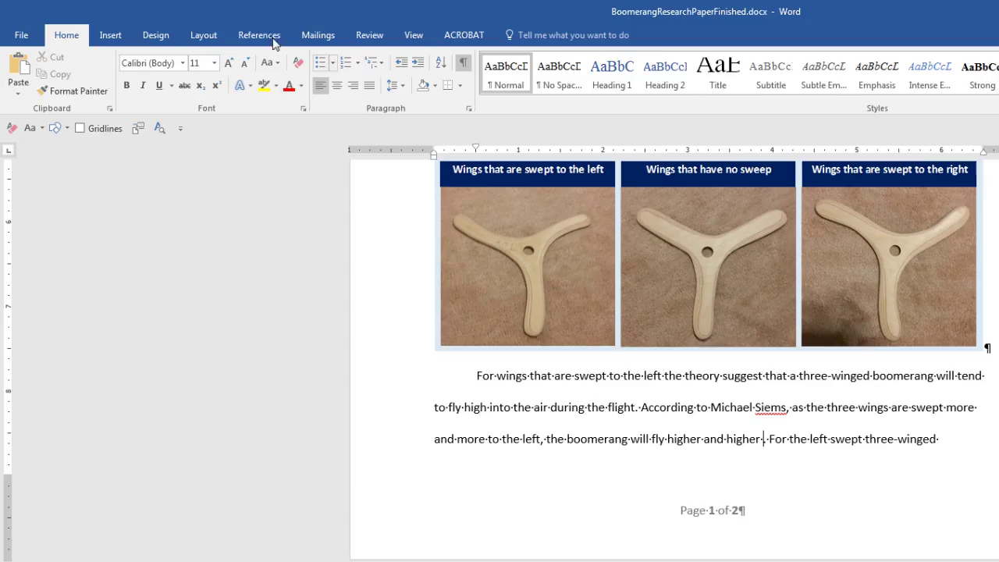
{"action": "left_click", "coordinate": [259, 37]}
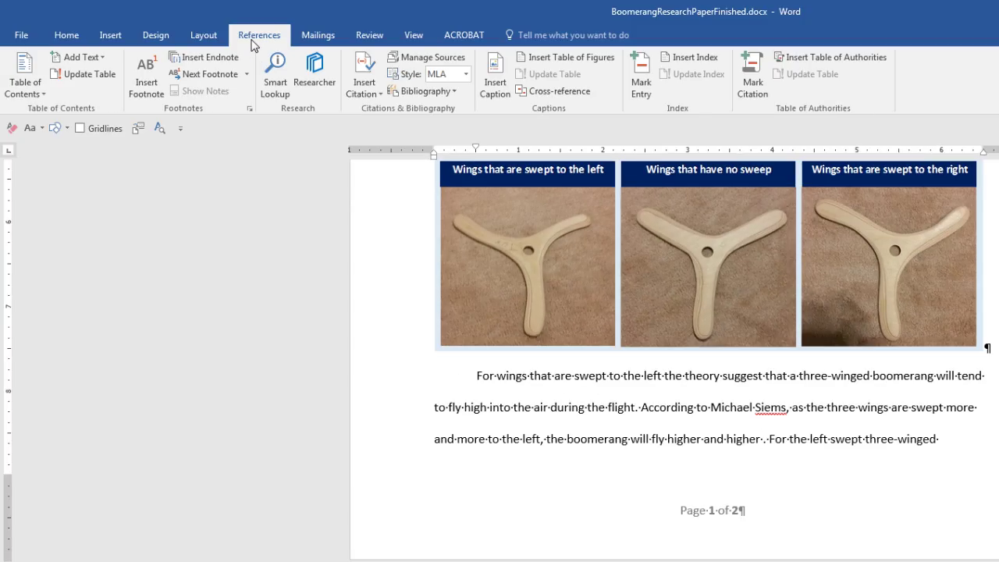
Check the empty Source Manager, then reopen the Insert Citation menu for the left-swept wings citation.
{"action": "left_click", "coordinate": [383, 97]}
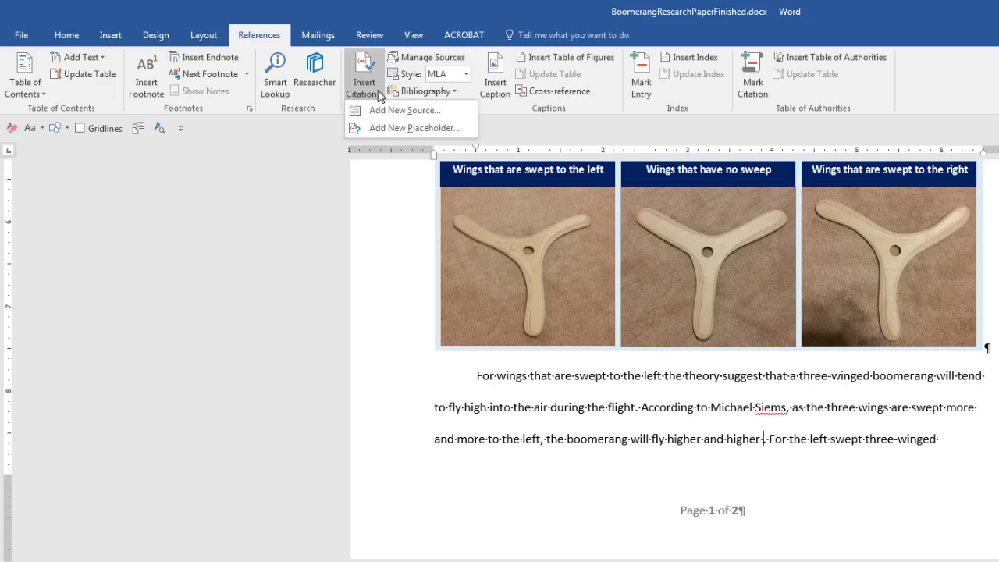
{"action": "key", "text": "Escape"}
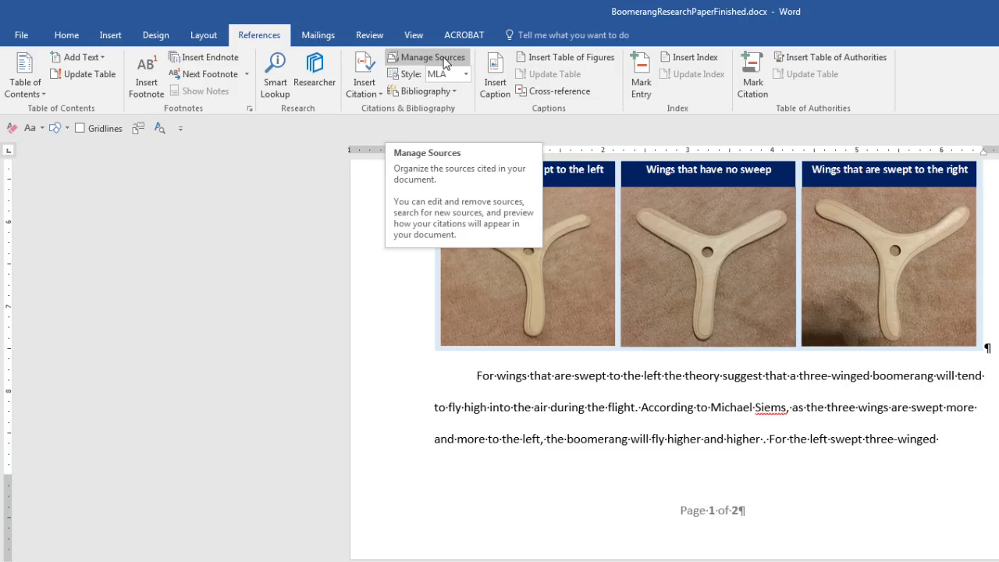
{"action": "left_click", "coordinate": [413, 61]}
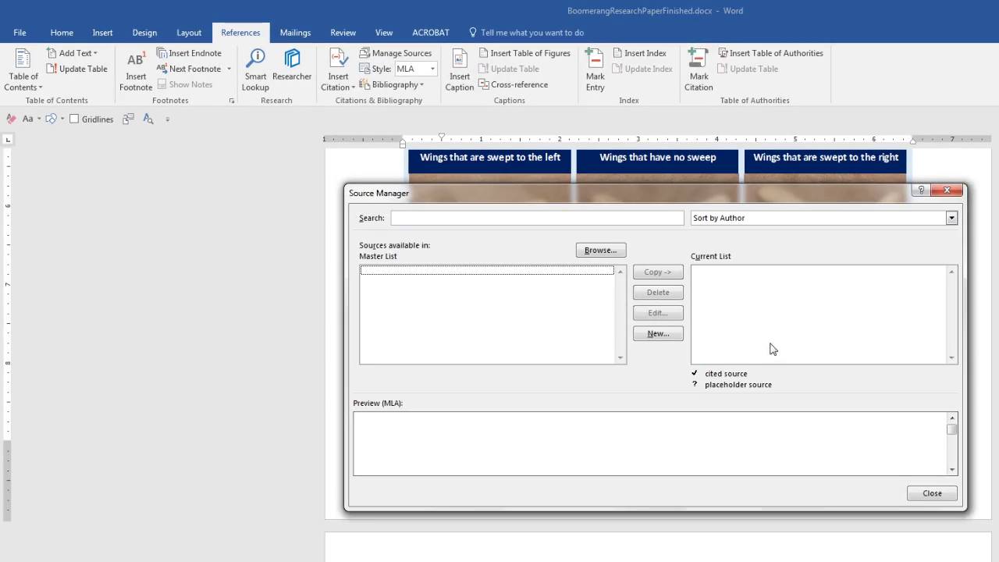
{"action": "left_click", "coordinate": [957, 191]}
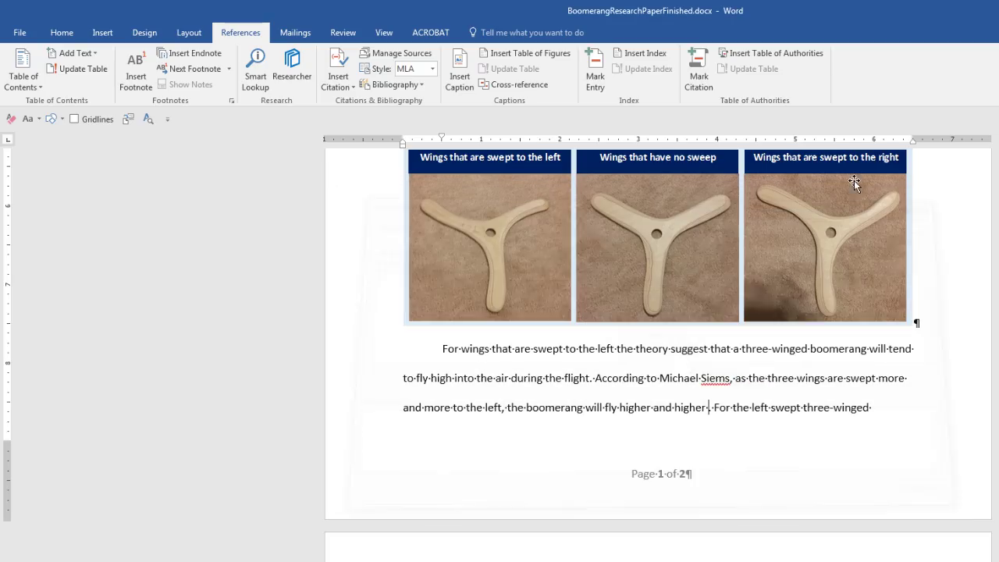
{"action": "left_click", "coordinate": [351, 86]}
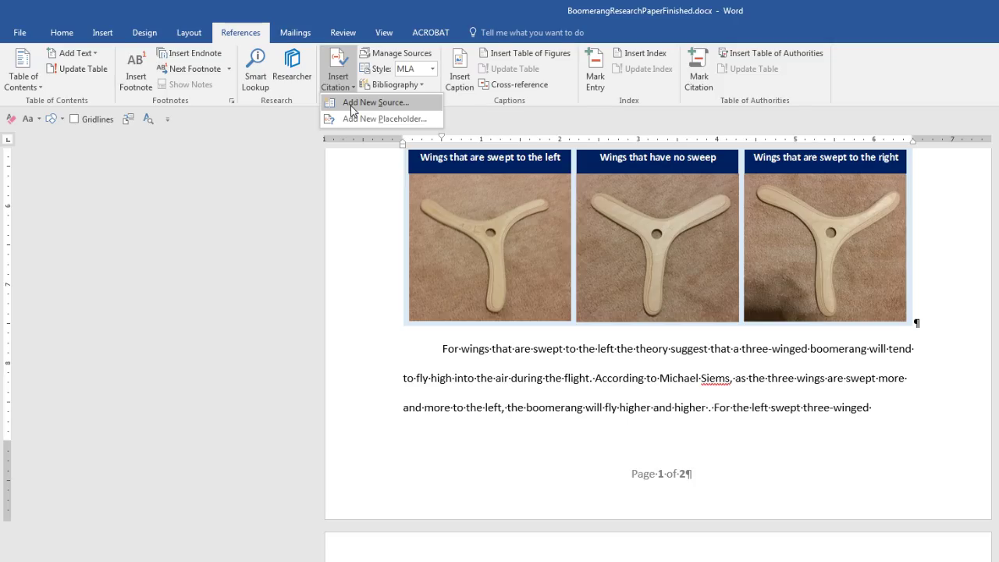
Start a new source and settle its type on Book after briefly trying Web site.
{"action": "left_click", "coordinate": [351, 107]}
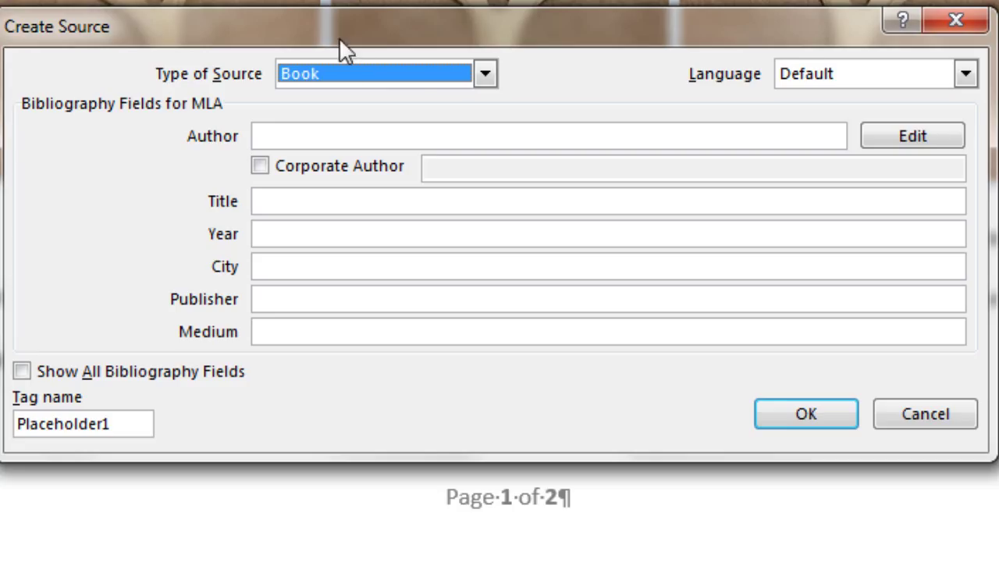
{"action": "left_click", "coordinate": [487, 74]}
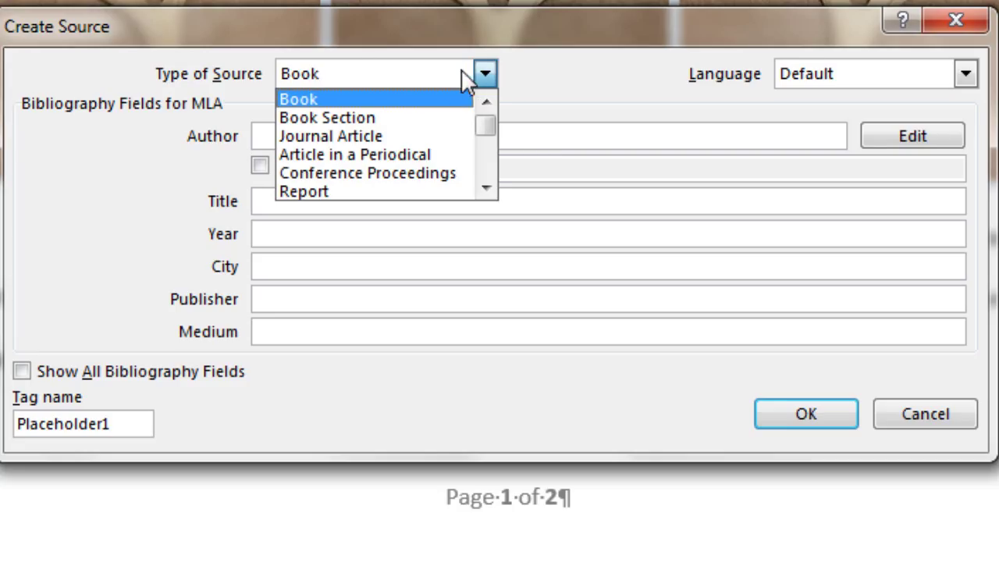
{"action": "left_click", "coordinate": [406, 100]}
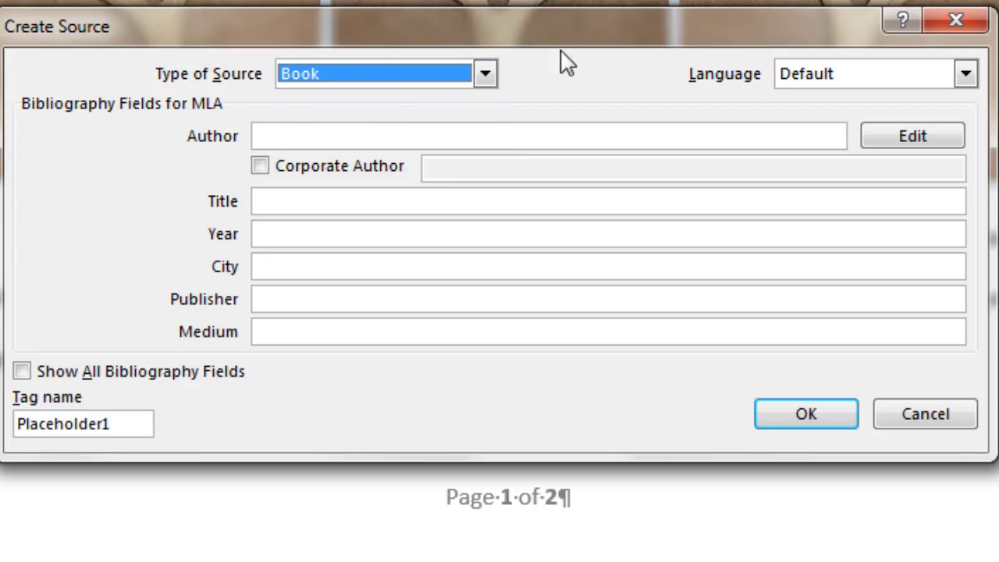
{"action": "left_click", "coordinate": [485, 75]}
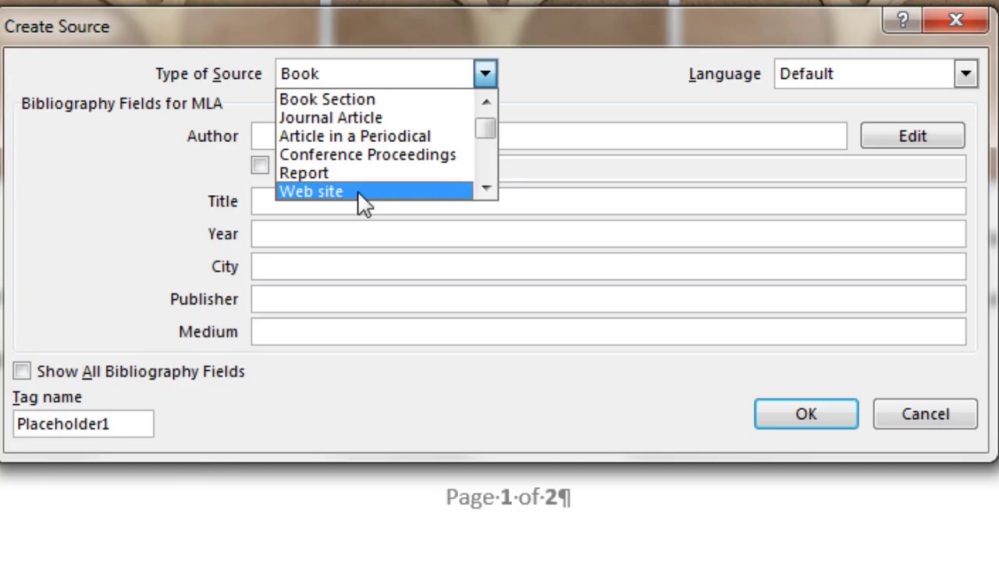
{"action": "left_click", "coordinate": [357, 191]}
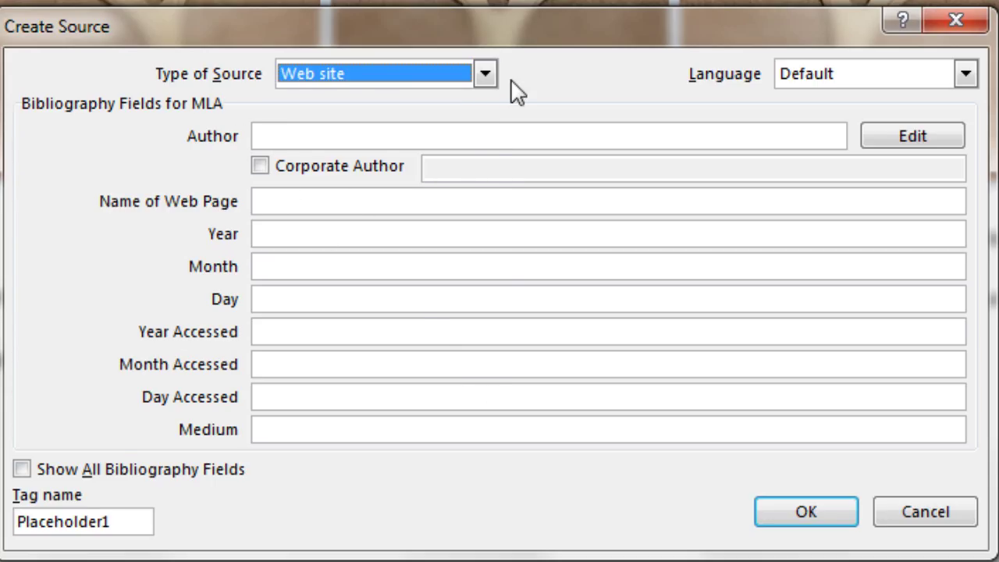
{"action": "left_click", "coordinate": [485, 74]}
{"action": "left_click", "coordinate": [487, 99]}
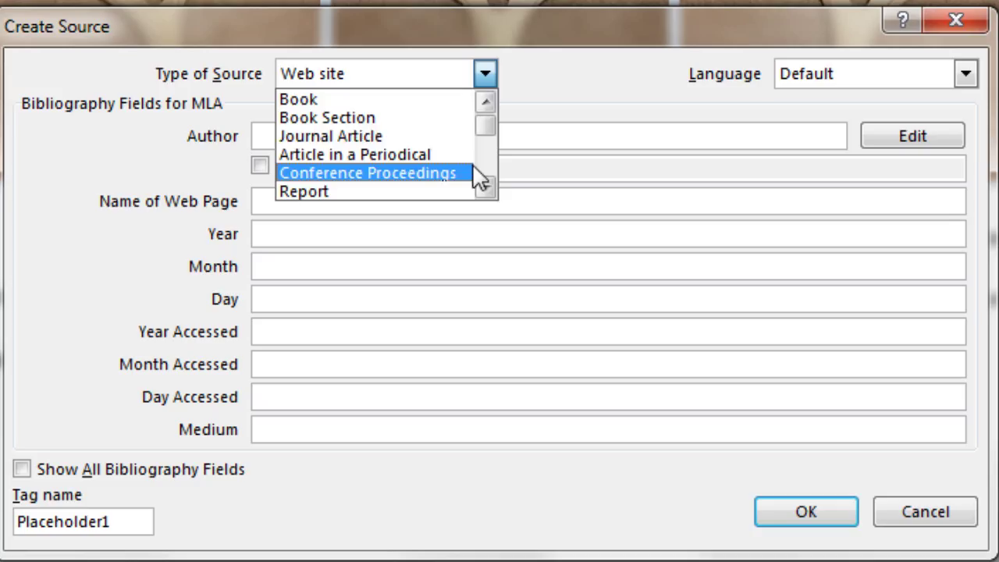
{"action": "left_click", "coordinate": [295, 100]}
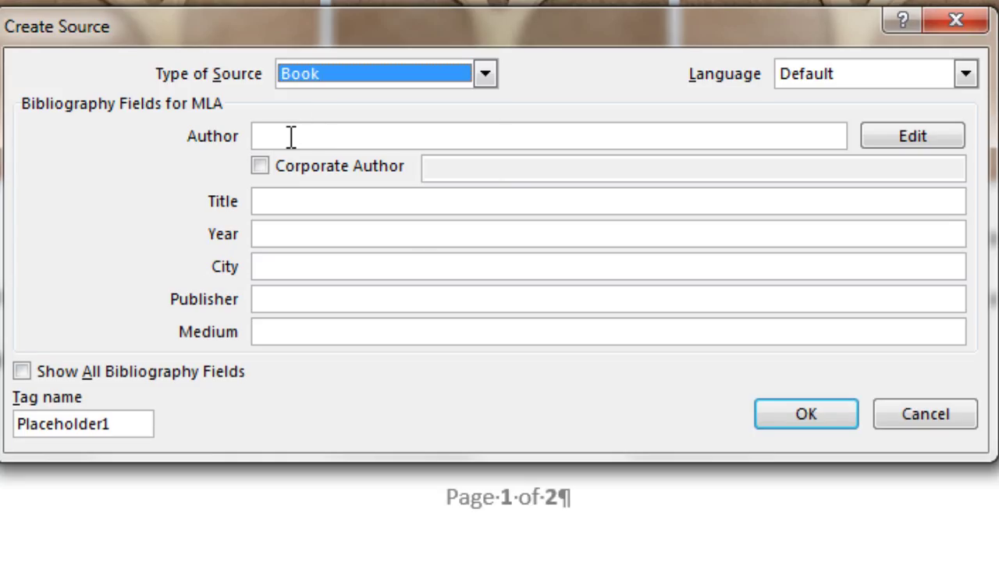
{"action": "left_click", "coordinate": [291, 136]}
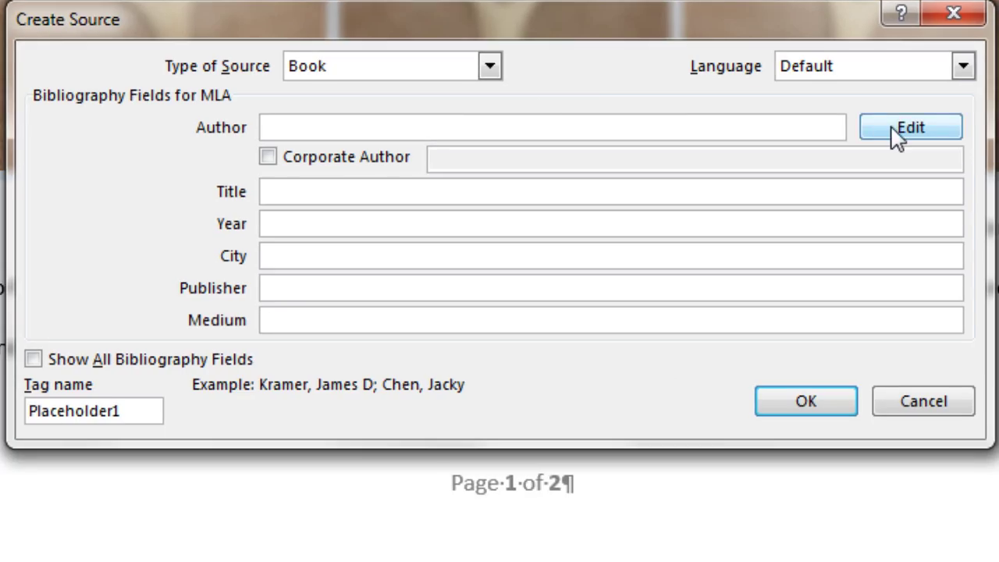
Add the book's author, with last and first name, through the Edit Name dialog.
{"action": "left_click", "coordinate": [893, 138]}
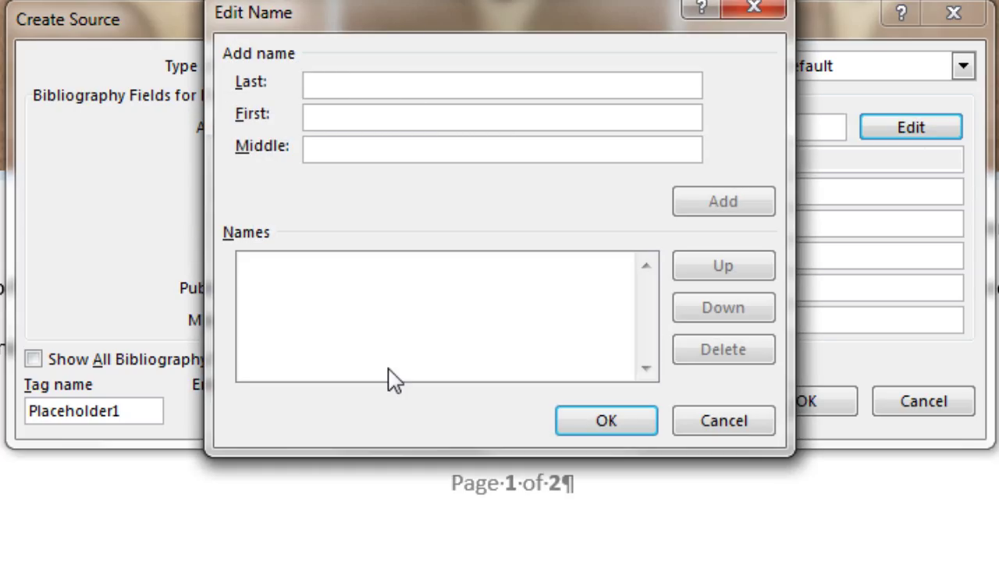
{"action": "type", "text": "Siems"}
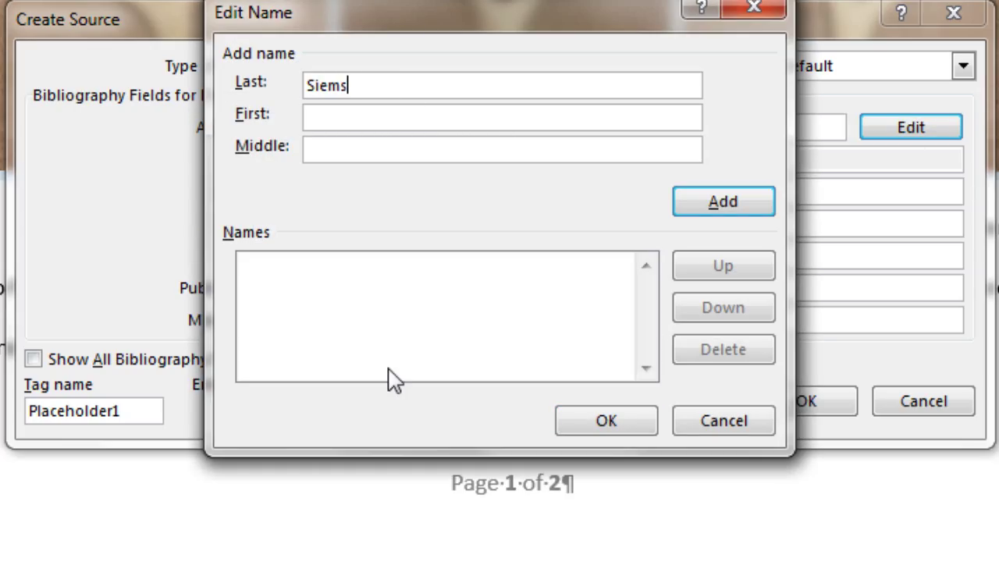
{"action": "key", "text": "Tab"}
{"action": "type", "text": "Michael"}
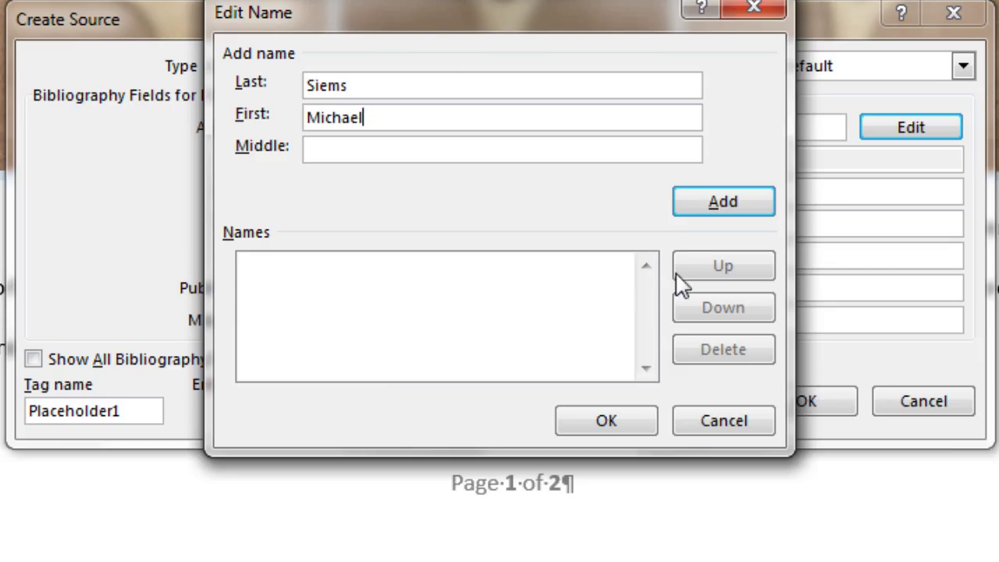
{"action": "left_click", "coordinate": [707, 198]}
{"action": "left_click", "coordinate": [608, 422]}
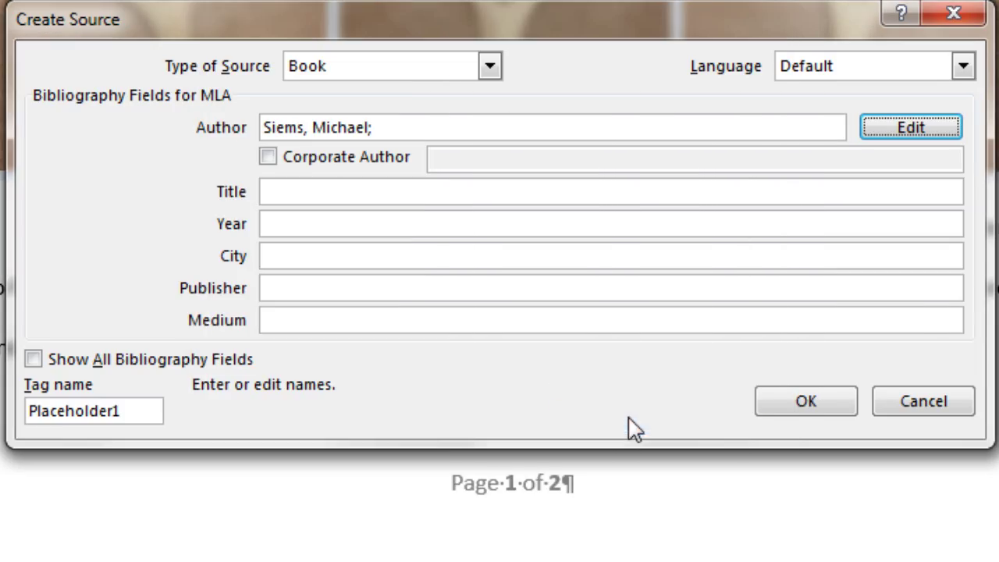
Enter title 'The Ultimate Boomerang Book', year 1996, city Portland, the publisher, and medium Book.
{"action": "key", "text": "Tab"}
{"action": "key", "text": "Tab"}
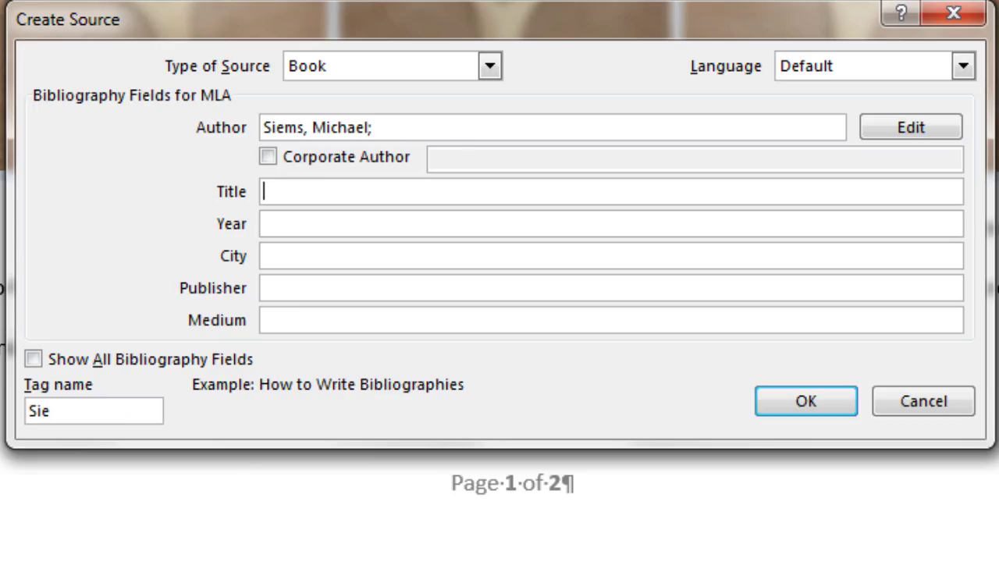
{"action": "type", "text": "The Ultimate Boomerang Book"}
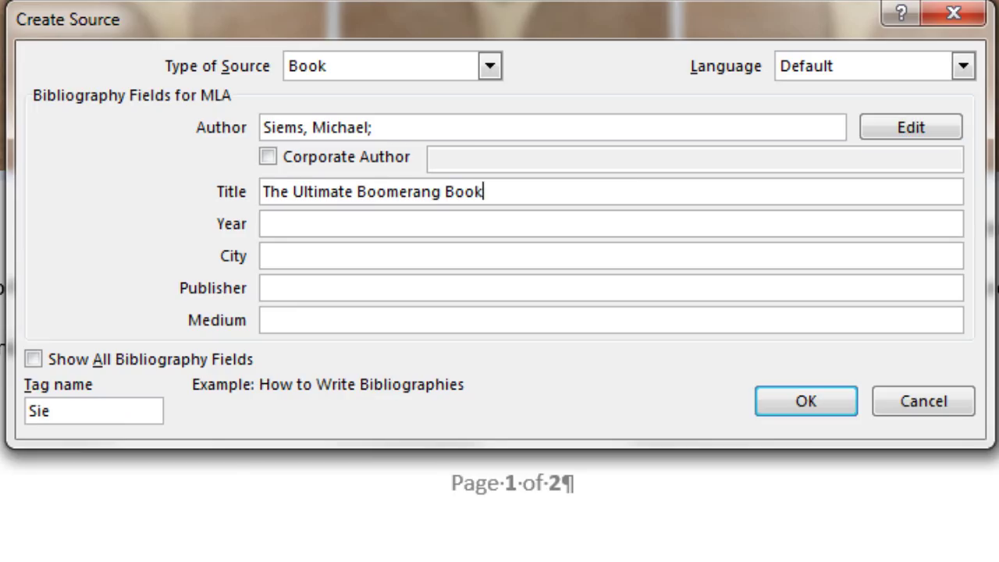
{"action": "key", "text": "Tab"}
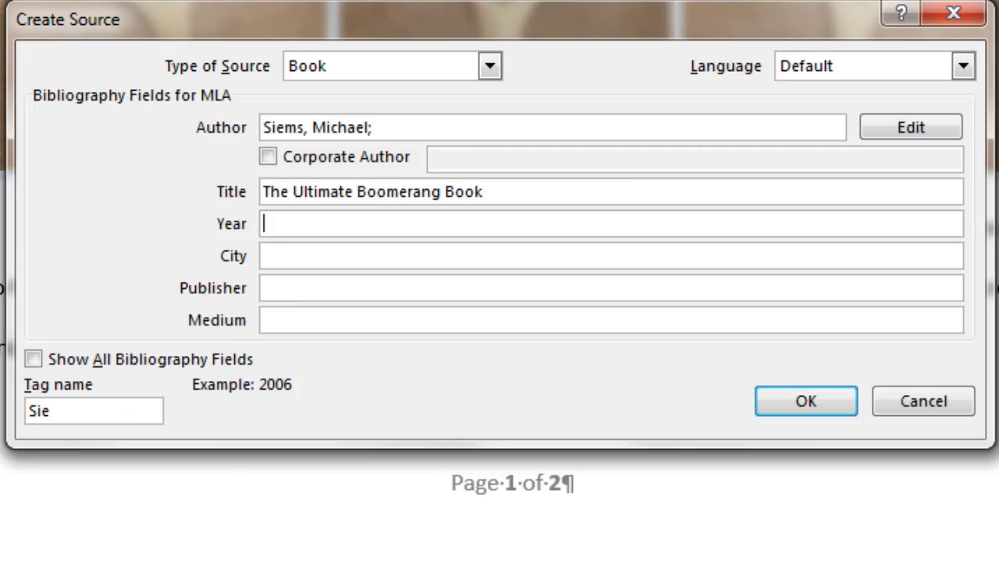
{"action": "type", "text": "1996"}
{"action": "key", "text": "Tab"}
{"action": "type", "text": "Portland"}
{"action": "key", "text": "Tab"}
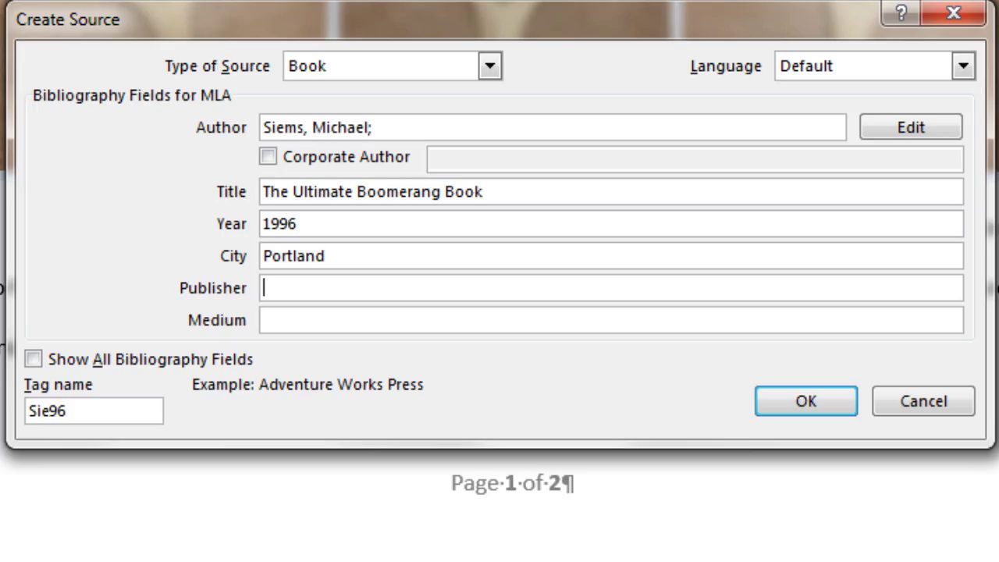
{"action": "type", "text": "Doug DuFresne"}
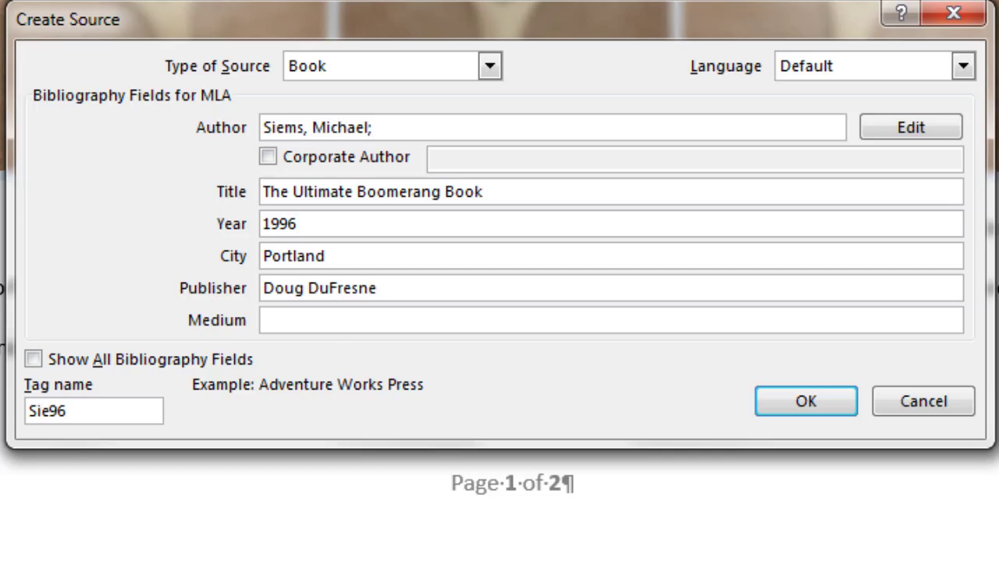
{"action": "key", "text": "Tab"}
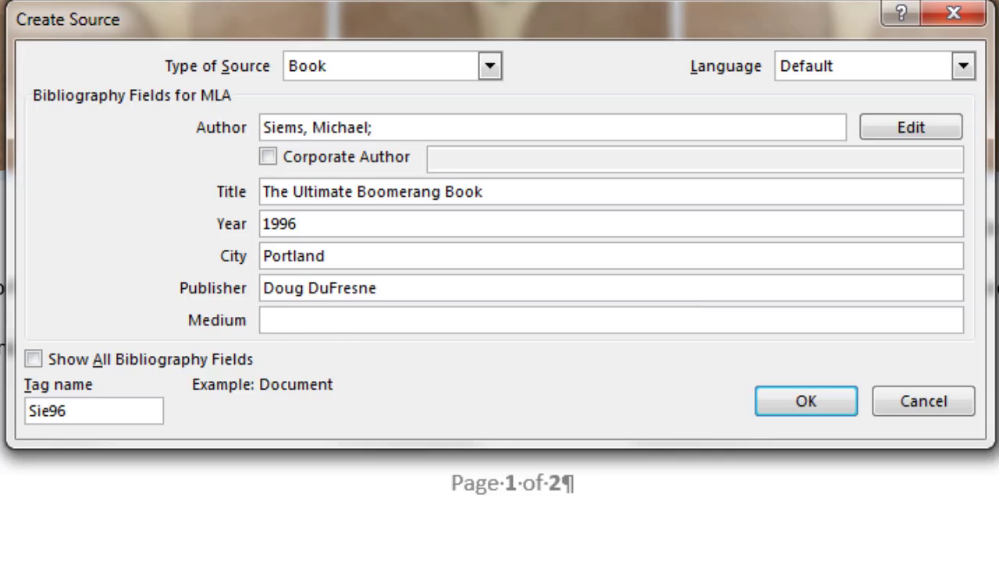
{"action": "type", "text": "Book"}
{"action": "left_click", "coordinate": [34, 359]}
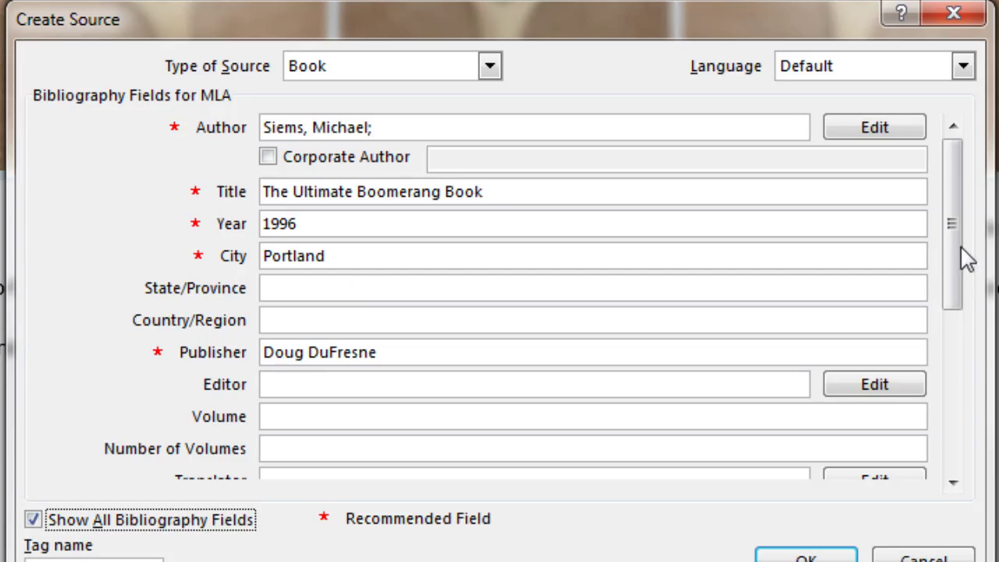
{"action": "left_click", "coordinate": [33, 519]}
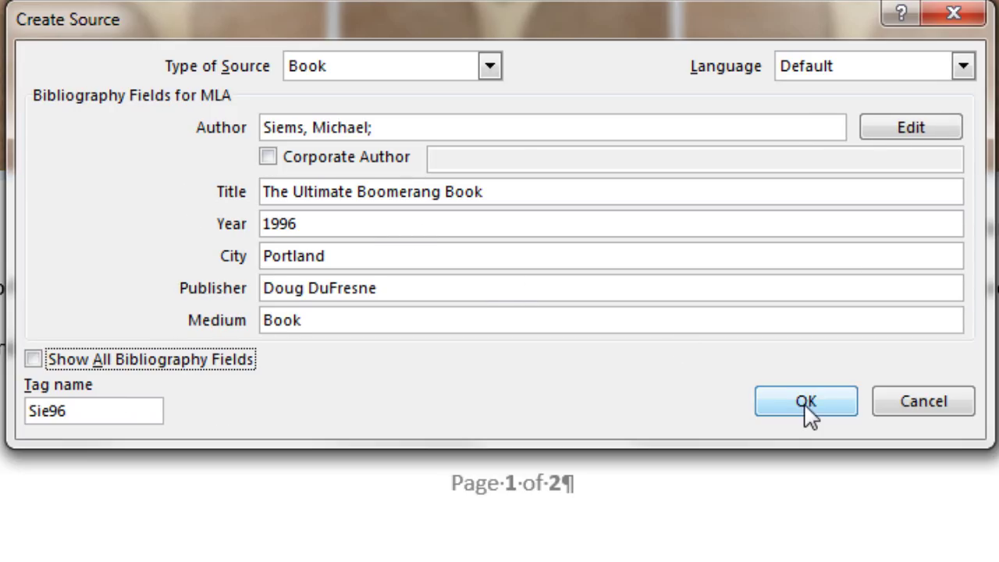
Insert the book citation and verify The Ultimate Boomerang Book is listed as cited in Source Manager.
{"action": "left_click", "coordinate": [808, 414]}
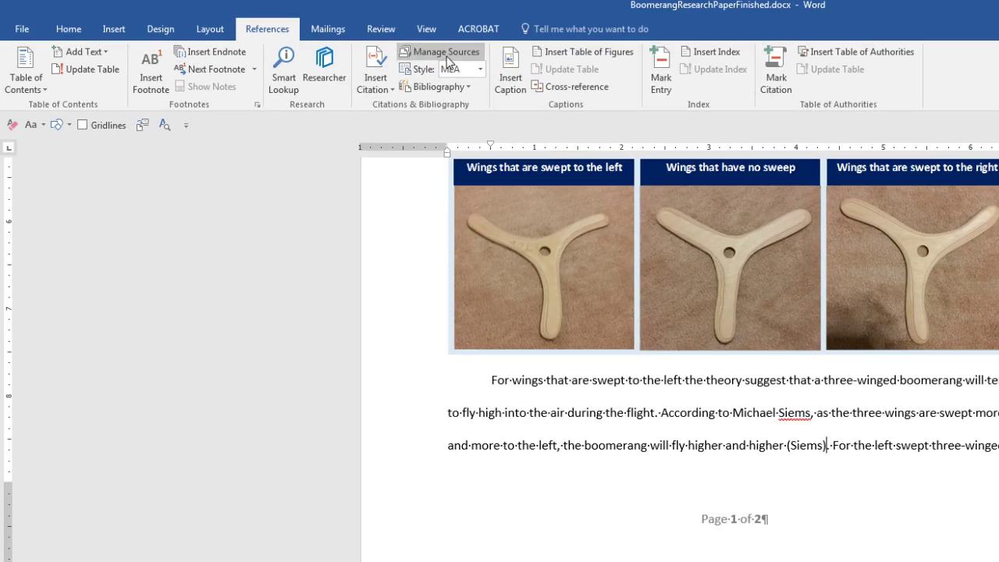
{"action": "left_click", "coordinate": [427, 55]}
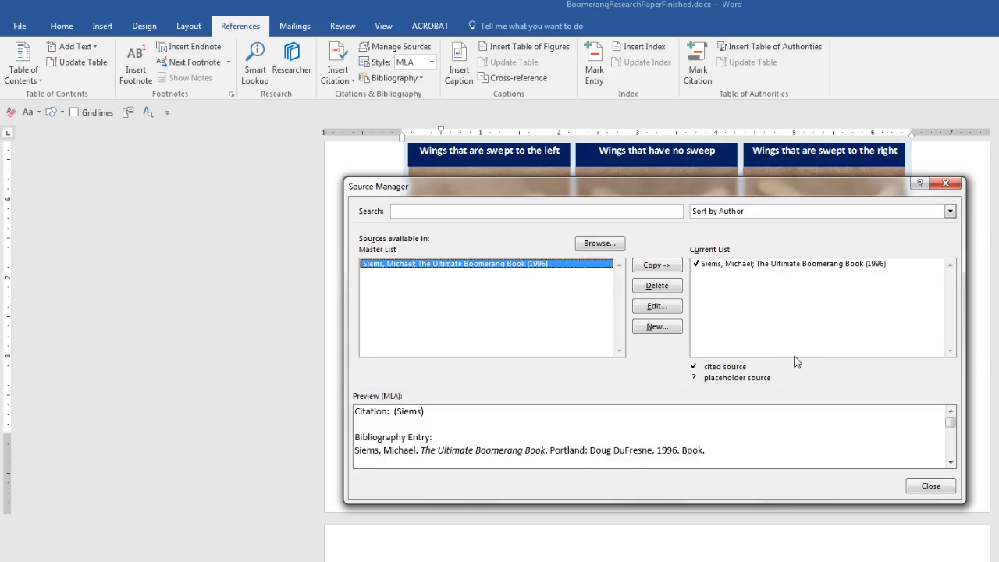
{"action": "key", "text": "Escape"}
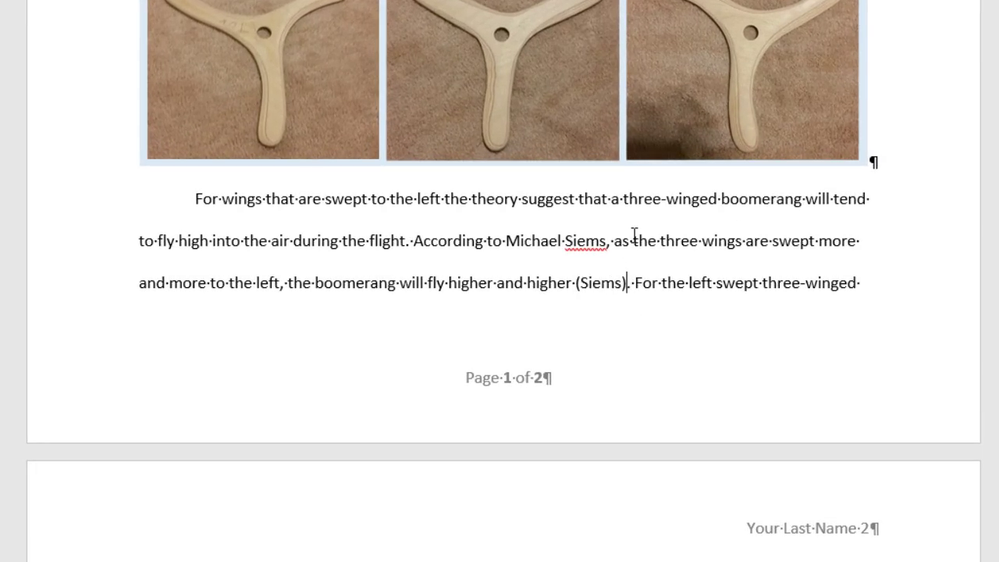
Add the page numbers 43-44 to the new citation through Edit Citation.
{"action": "left_click", "coordinate": [621, 286]}
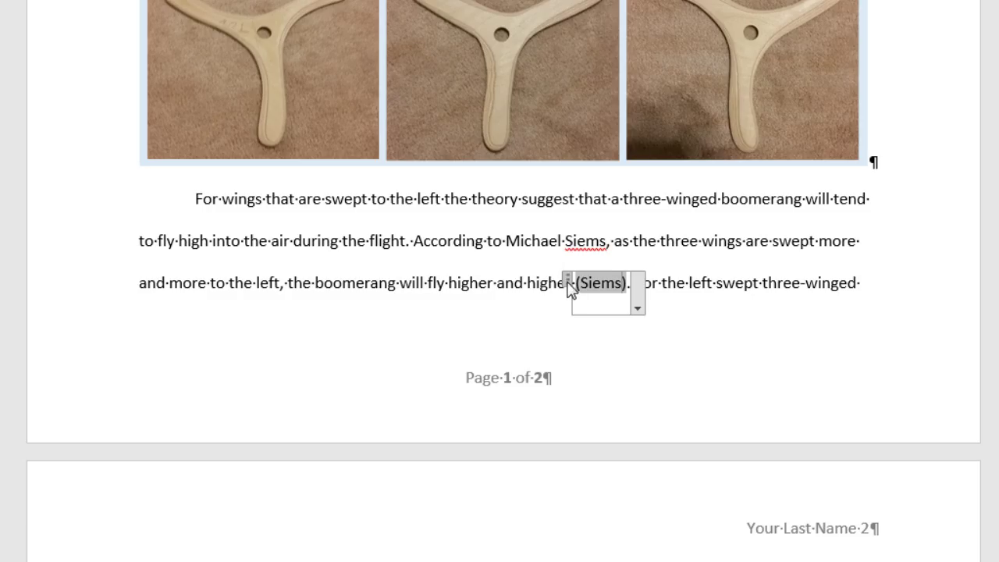
{"action": "left_click", "coordinate": [637, 312]}
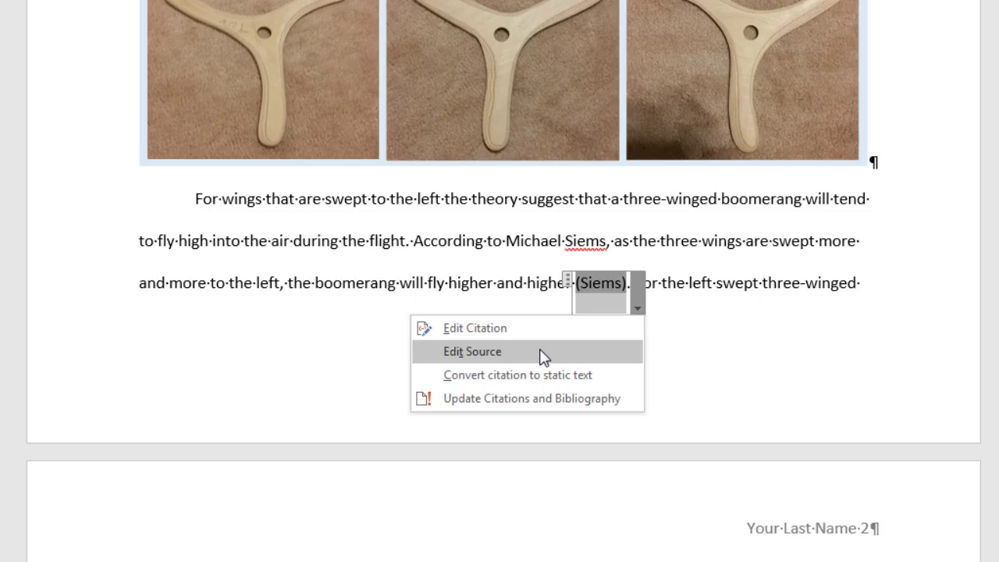
{"action": "left_click", "coordinate": [539, 329]}
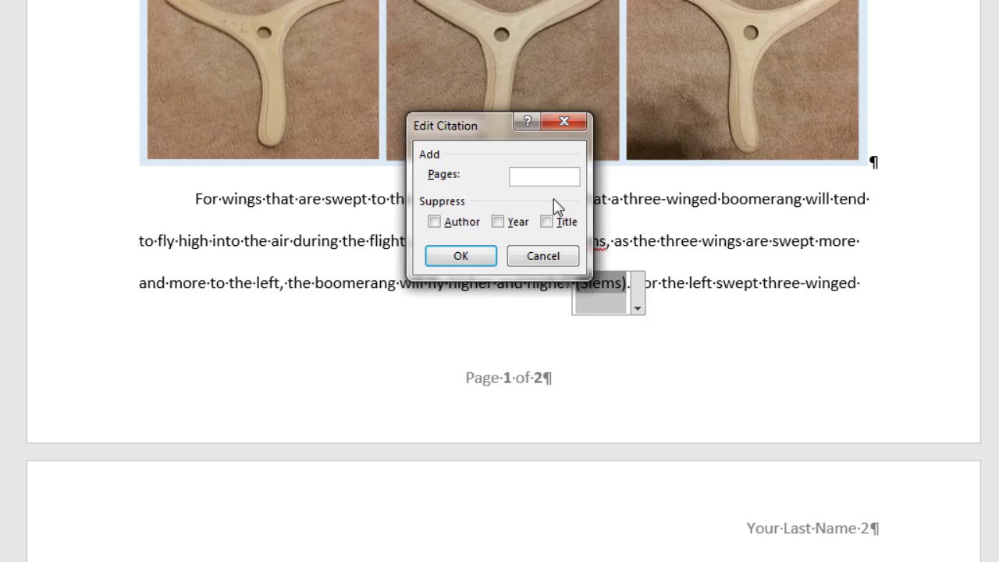
{"action": "type", "text": "43-44"}
{"action": "left_click", "coordinate": [461, 255]}
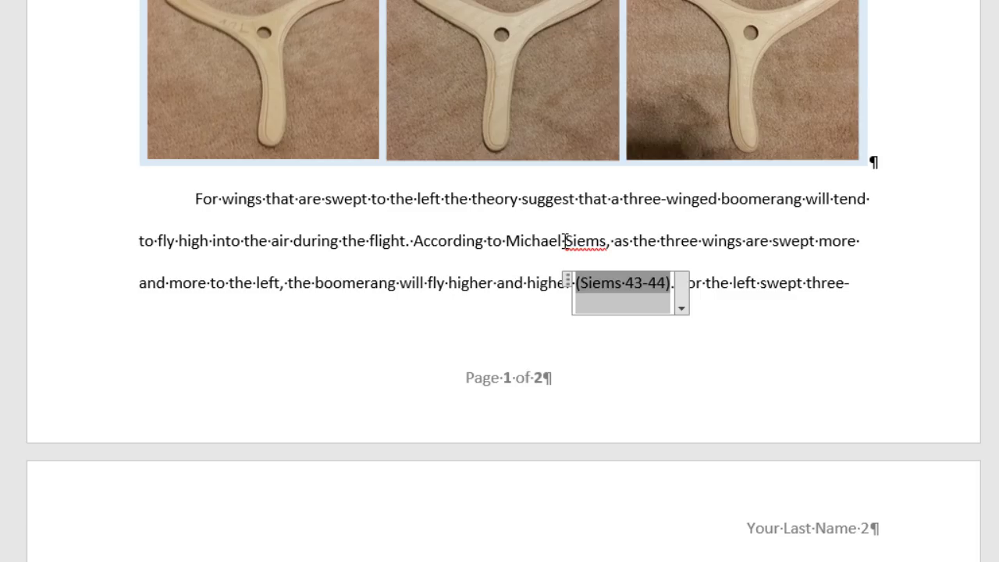
Suppress first the author, then the title, so the citation reads only (43-44).
{"action": "left_click", "coordinate": [682, 309]}
{"action": "left_click", "coordinate": [587, 329]}
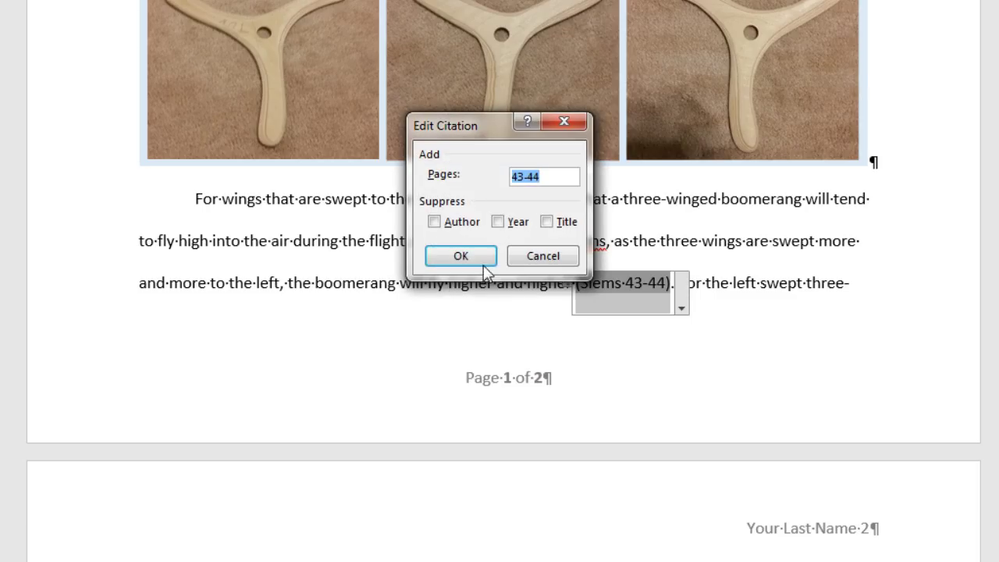
{"action": "left_click", "coordinate": [434, 222]}
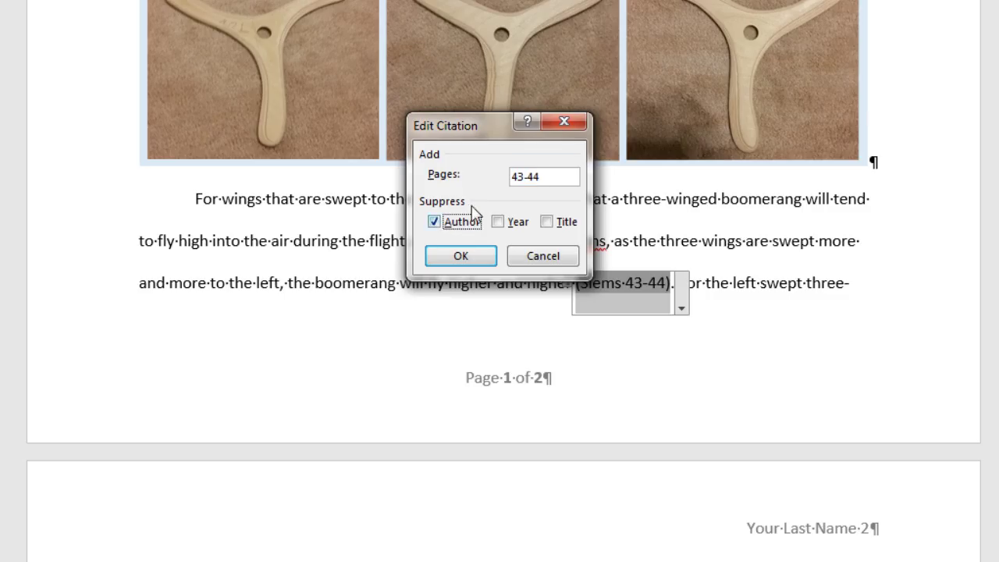
{"action": "left_click", "coordinate": [459, 257]}
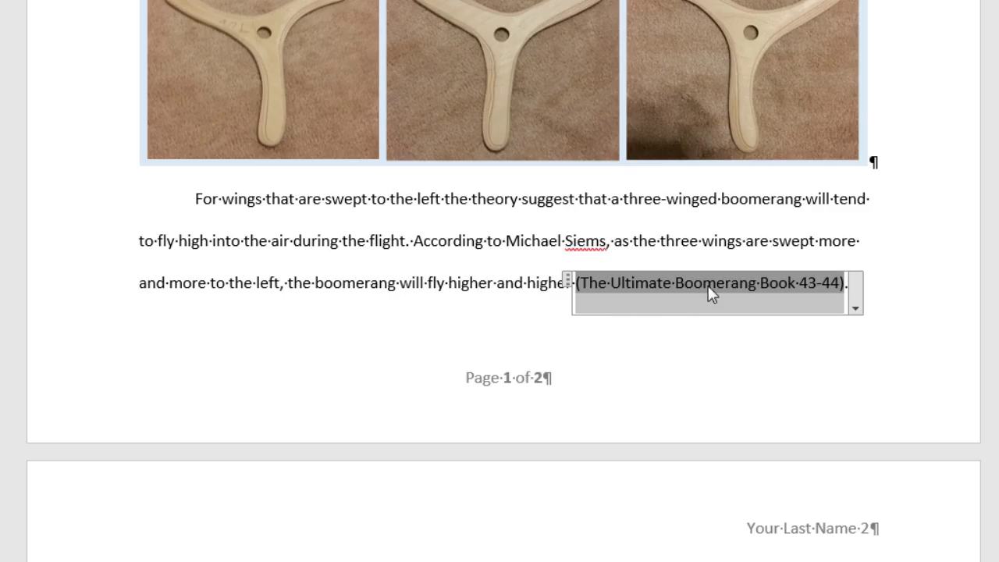
{"action": "left_click", "coordinate": [855, 308]}
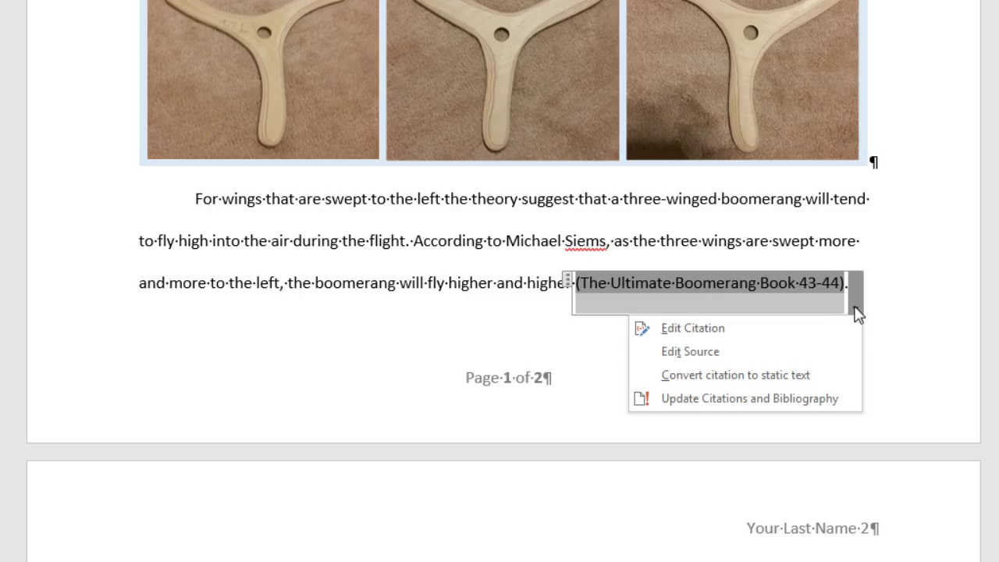
{"action": "left_click", "coordinate": [693, 328]}
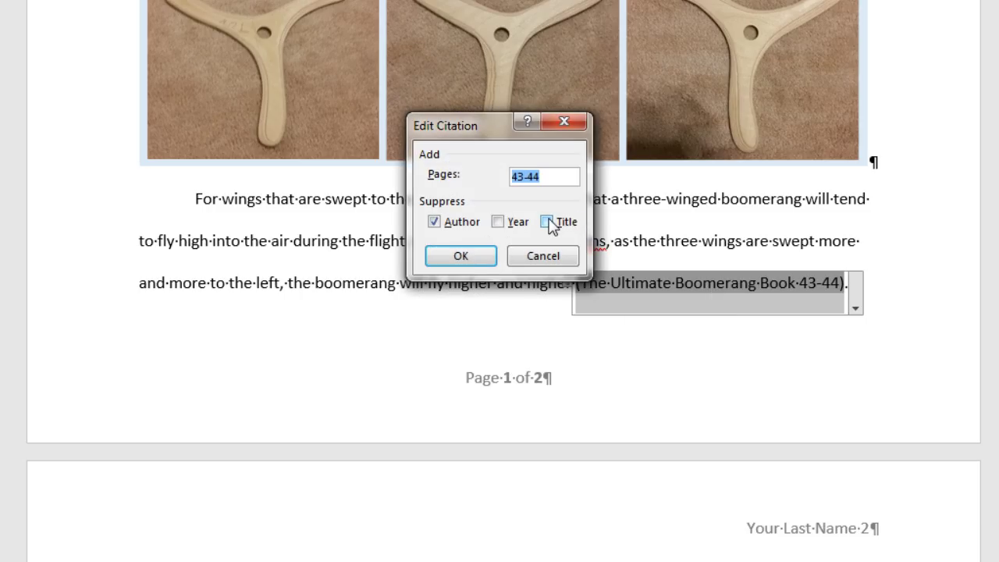
{"action": "left_click", "coordinate": [547, 222]}
{"action": "left_click", "coordinate": [489, 256]}
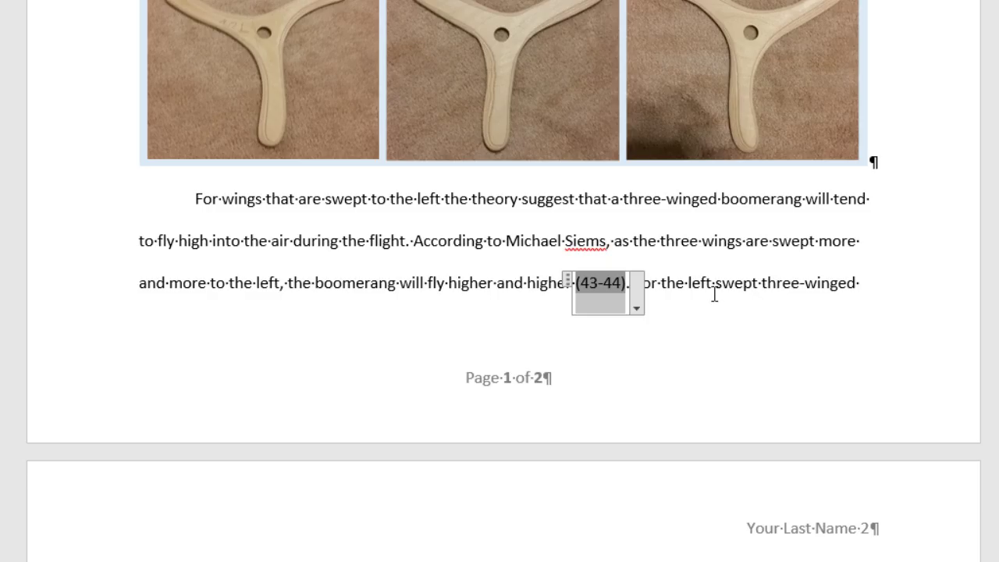
On page 2, place the cursor after 'mid to long range' and open the Insert Citation list.
{"action": "scroll", "coordinate": [725, 314], "scroll_direction": "down", "scroll_amount": 5}
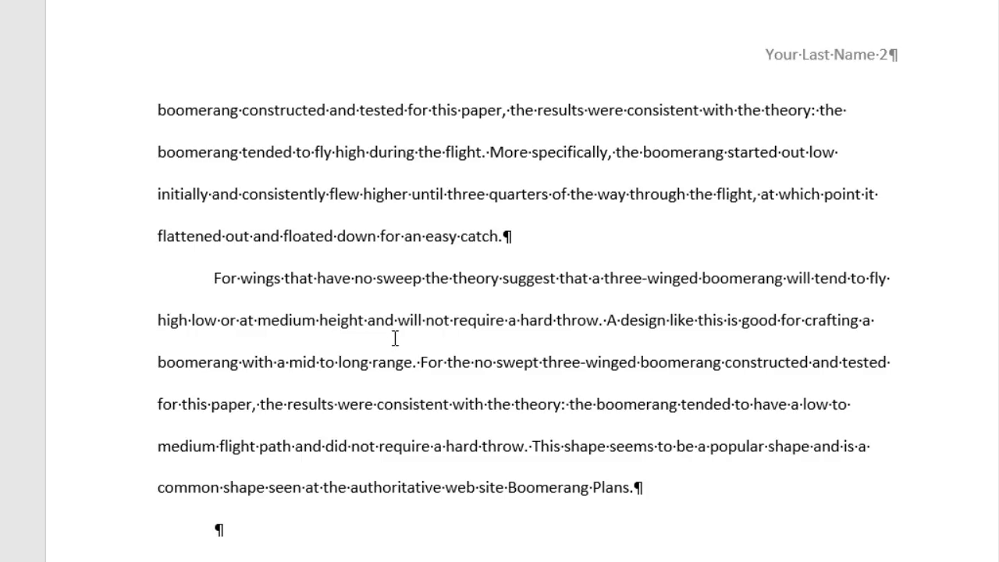
{"action": "left_click", "coordinate": [411, 367]}
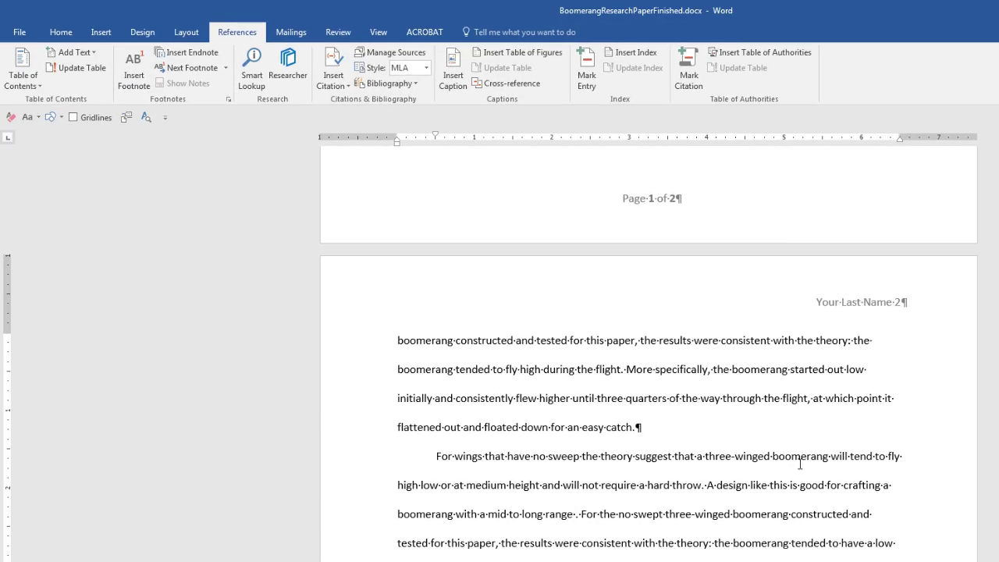
{"action": "left_click", "coordinate": [348, 86]}
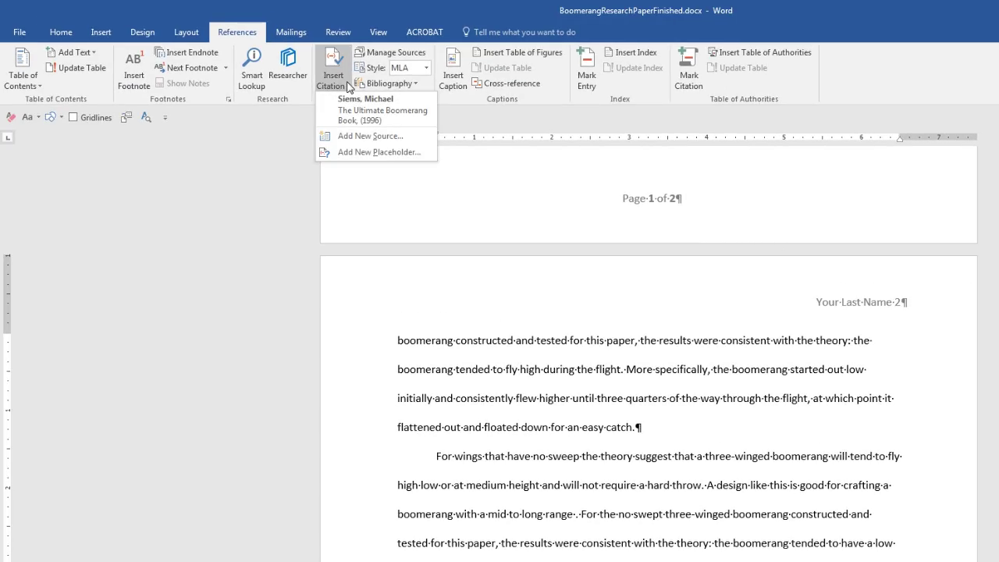
Create a new Book source and enter the author's last, first and middle names.
{"action": "left_click", "coordinate": [347, 137]}
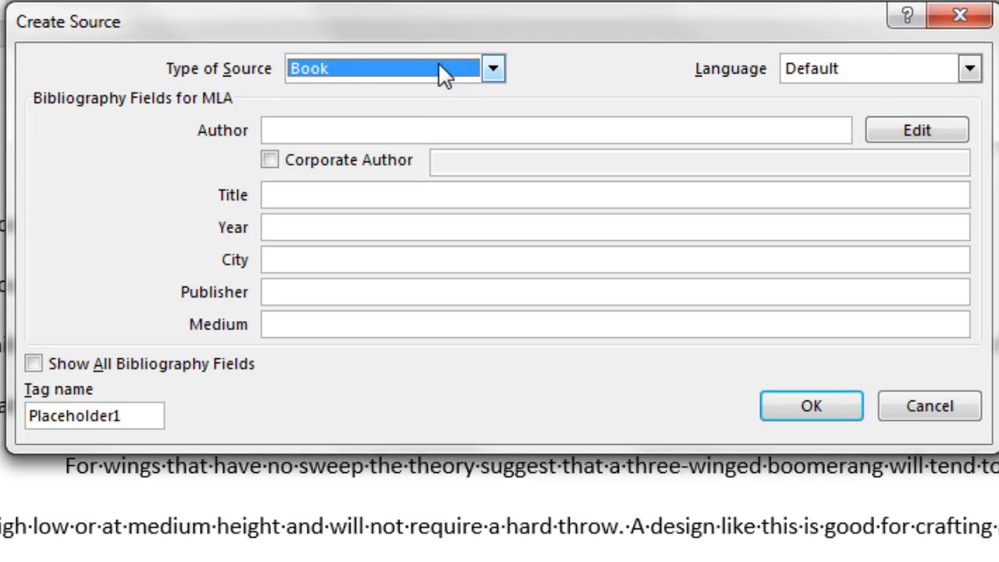
{"action": "key", "text": "Tab"}
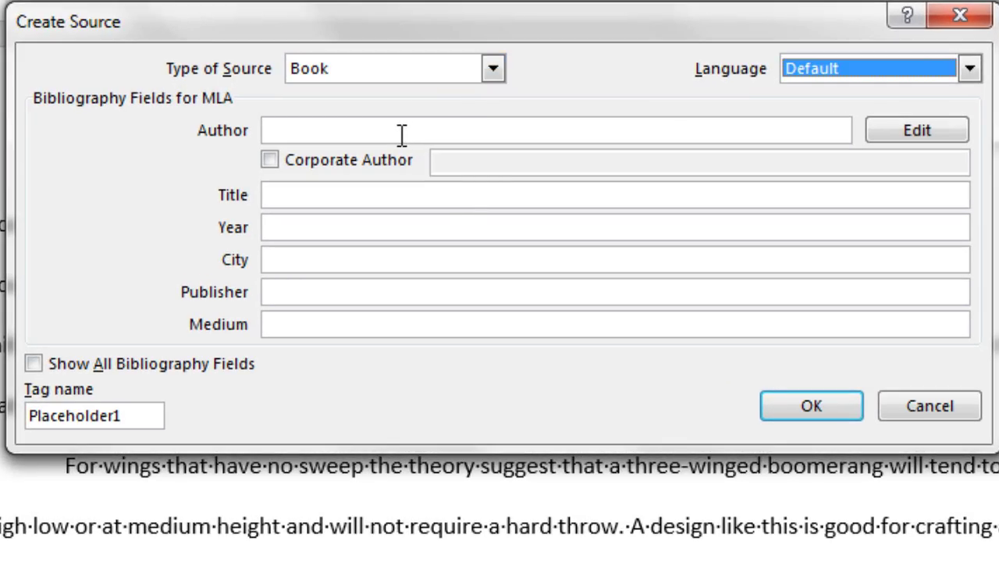
{"action": "left_click", "coordinate": [401, 134]}
{"action": "left_click", "coordinate": [924, 132]}
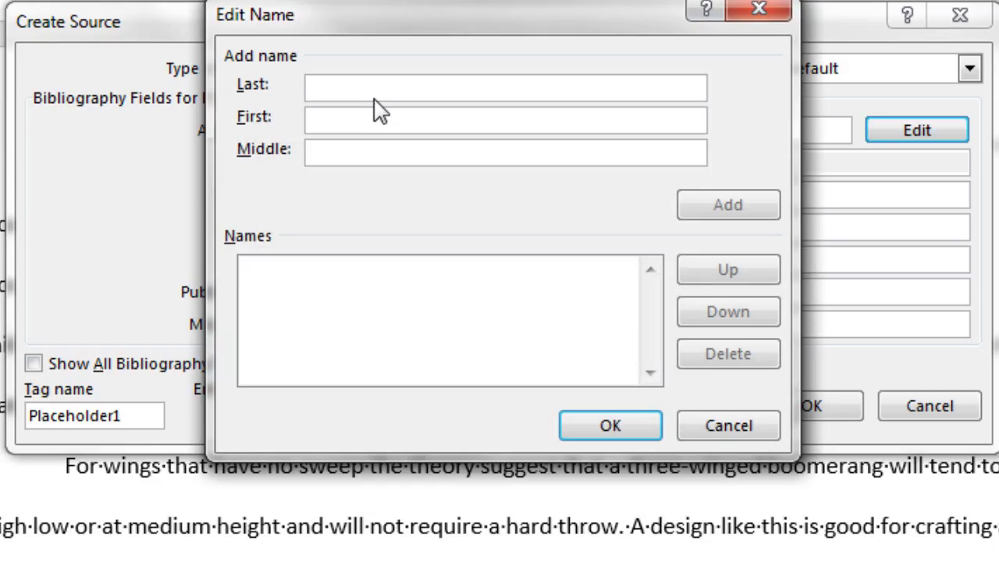
{"action": "type", "text": "Bernard"}
{"action": "key", "text": "Tab"}
{"action": "type", "text": "Mason"}
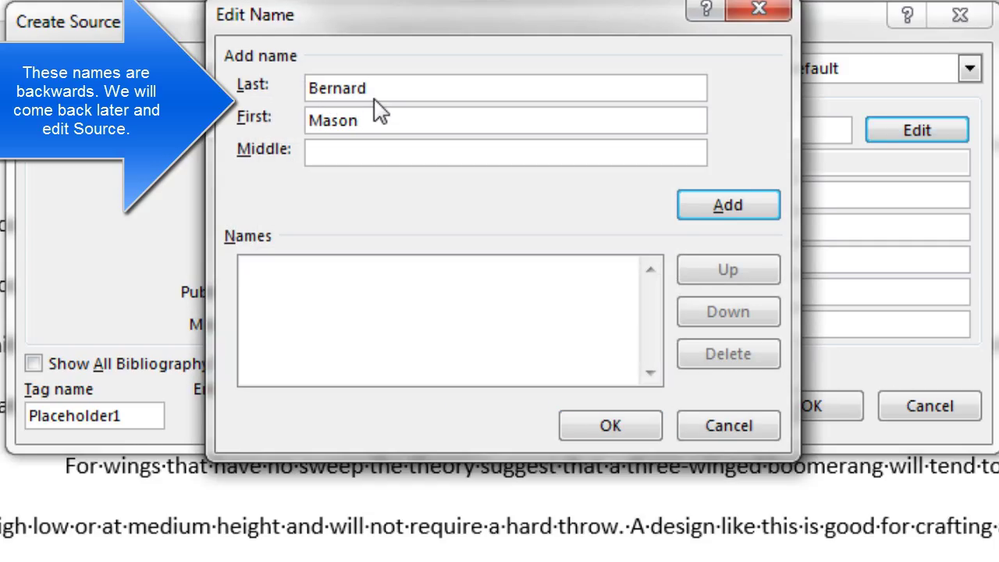
{"action": "key", "text": "Tab"}
{"action": "type", "text": "S."}
{"action": "key", "text": "Return"}
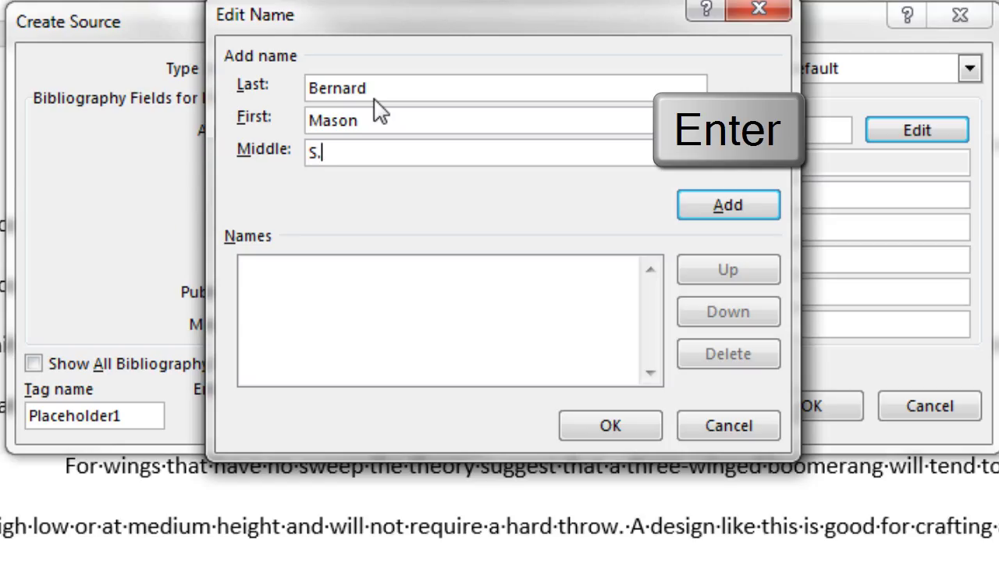
{"action": "key", "text": "Return"}
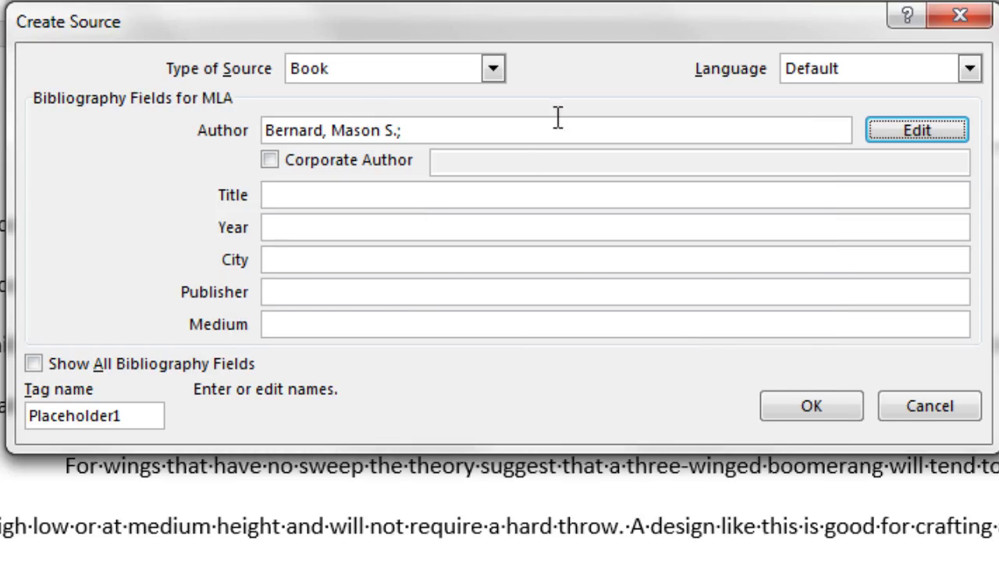
Fill in 'Boomerangs How To Make And Throw Them', 1974, New York, Dover Publications, medium Book, and insert it.
{"action": "key", "text": "Tab"}
{"action": "key", "text": "Tab"}
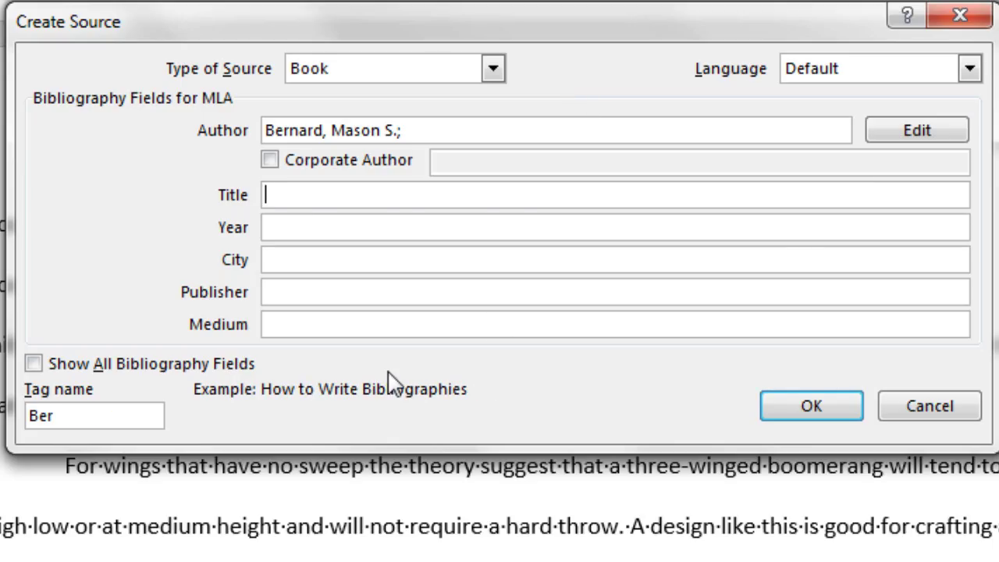
{"action": "type", "text": "Boomerangs How To Make And Throw Them"}
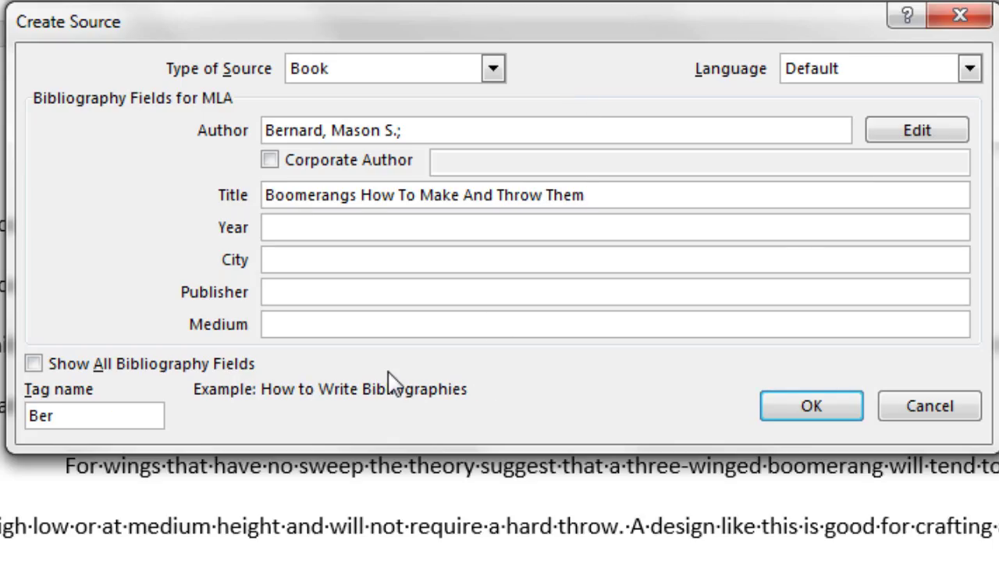
{"action": "key", "text": "Tab"}
{"action": "type", "text": "1974"}
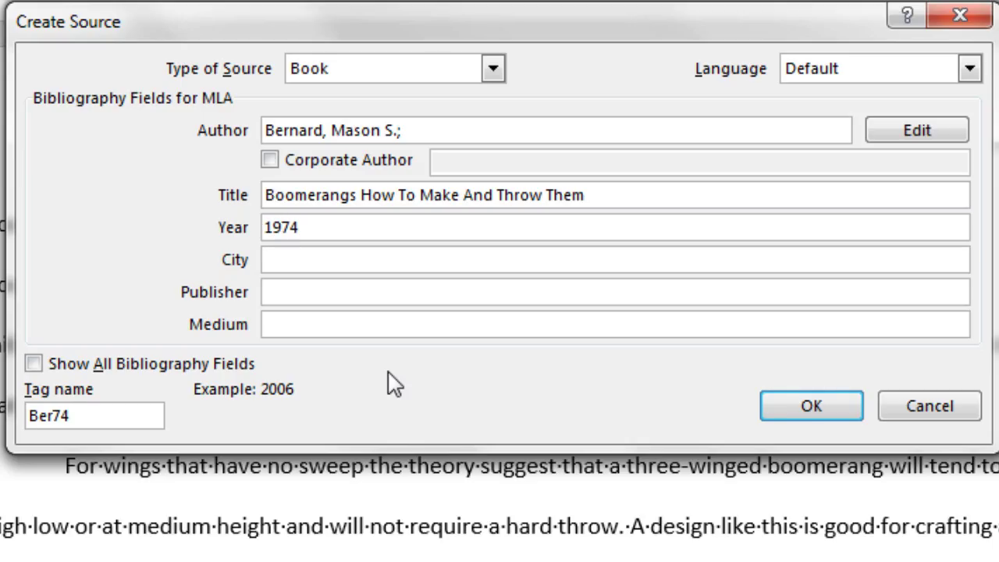
{"action": "key", "text": "Tab"}
{"action": "type", "text": "New York"}
{"action": "key", "text": "Tab"}
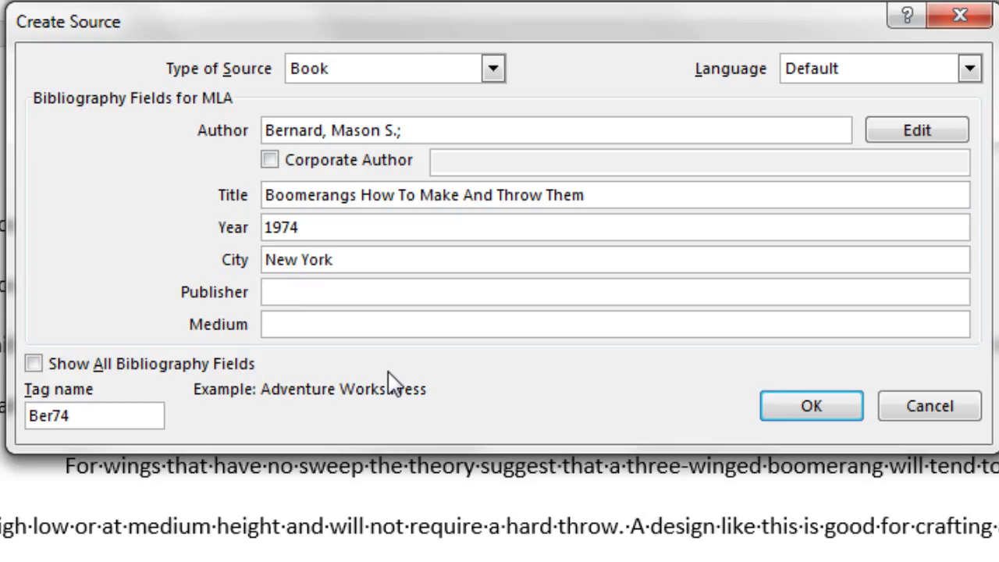
{"action": "type", "text": "Dover Publications"}
{"action": "key", "text": "Tab"}
{"action": "type", "text": "Book"}
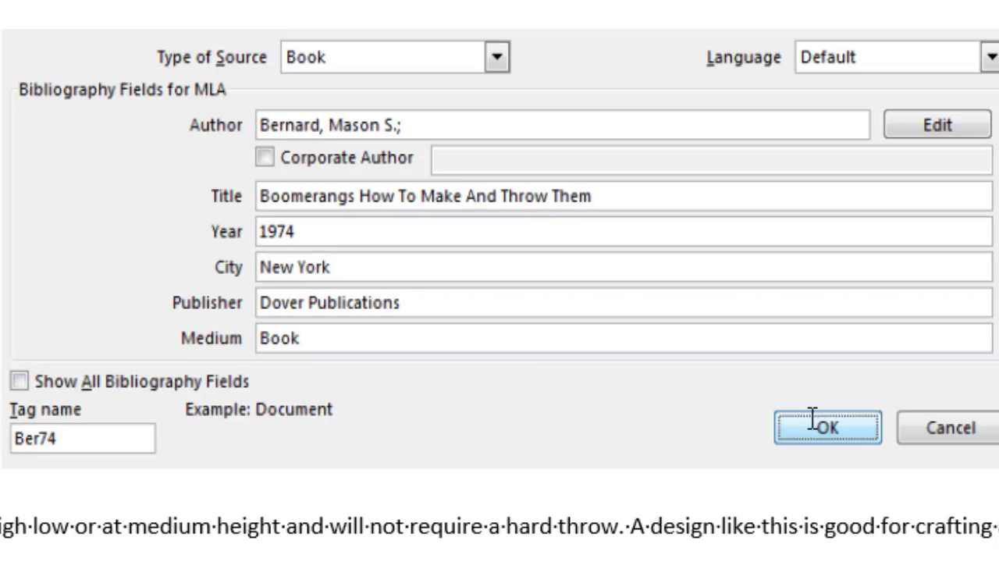
{"action": "left_click", "coordinate": [773, 408]}
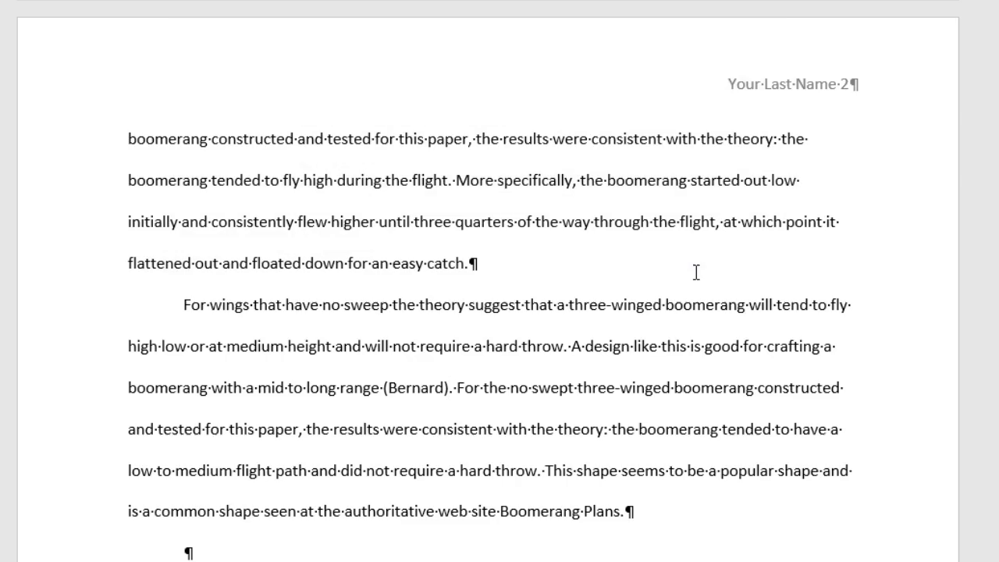
Reorder the cited book's author name so the citation shows the surname, updating both source lists.
{"action": "left_click", "coordinate": [443, 390]}
{"action": "left_click", "coordinate": [460, 411]}
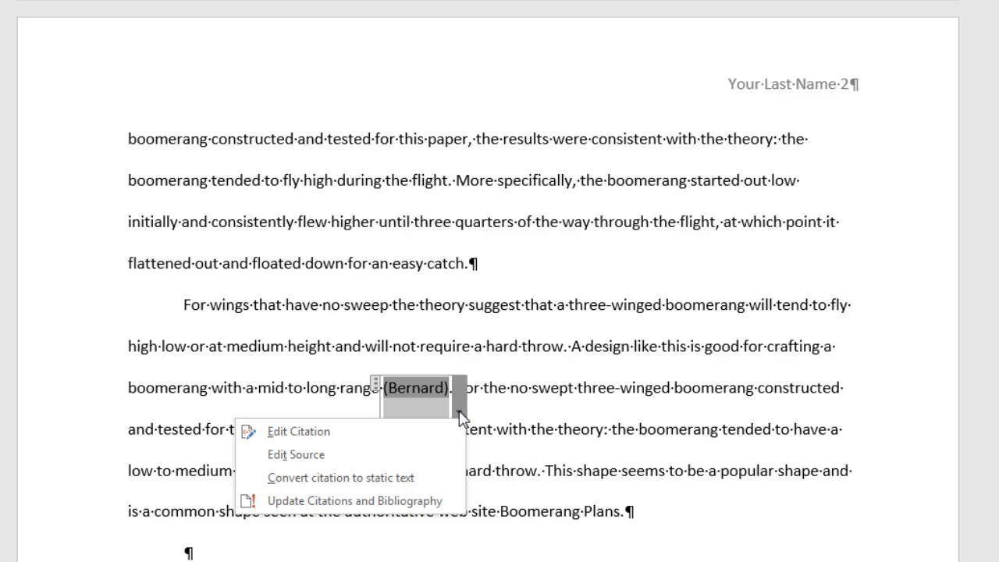
{"action": "left_click", "coordinate": [455, 459]}
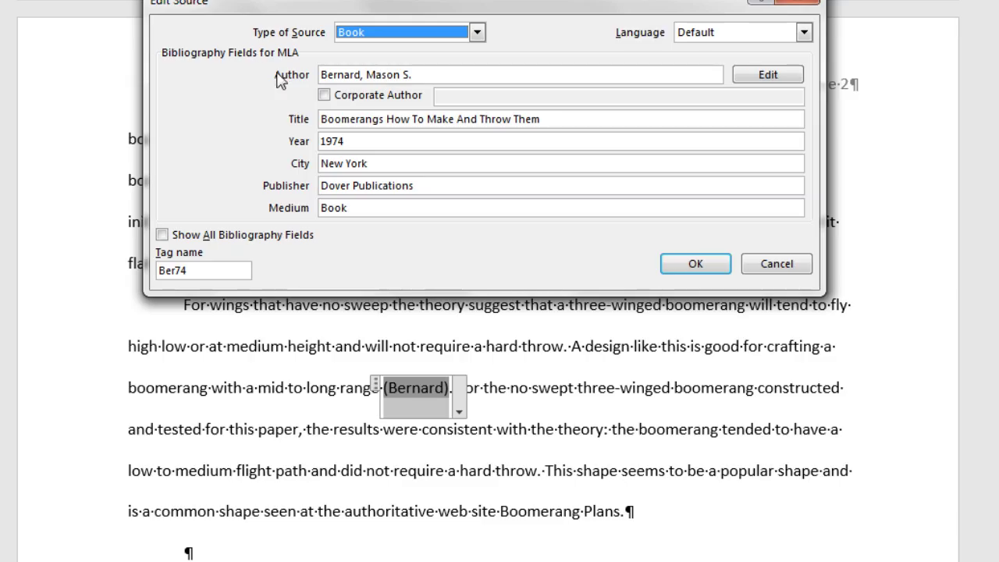
{"action": "double_click", "coordinate": [376, 75]}
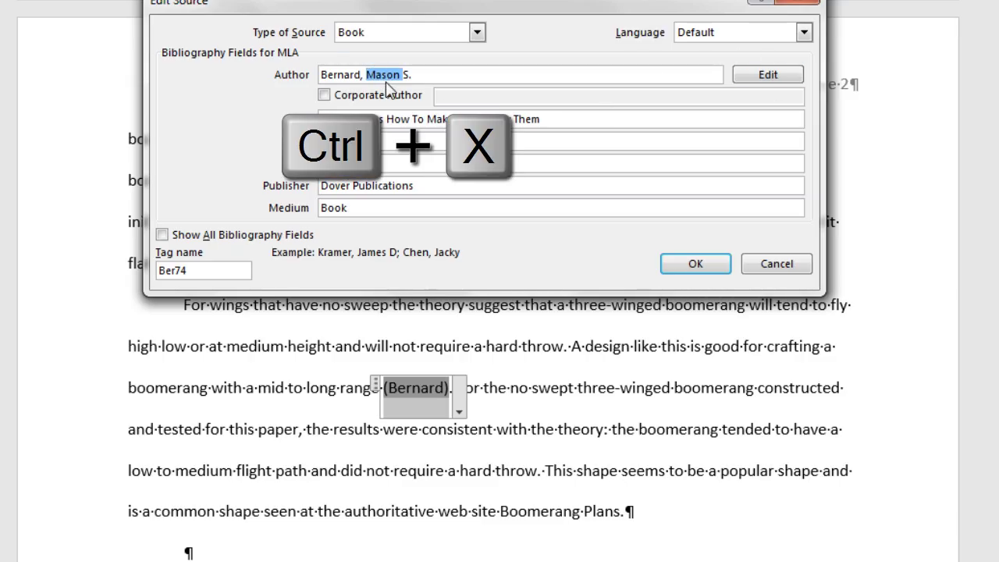
{"action": "key", "text": "ctrl+x"}
{"action": "key", "text": "BackSpace"}
{"action": "key", "text": "BackSpace"}
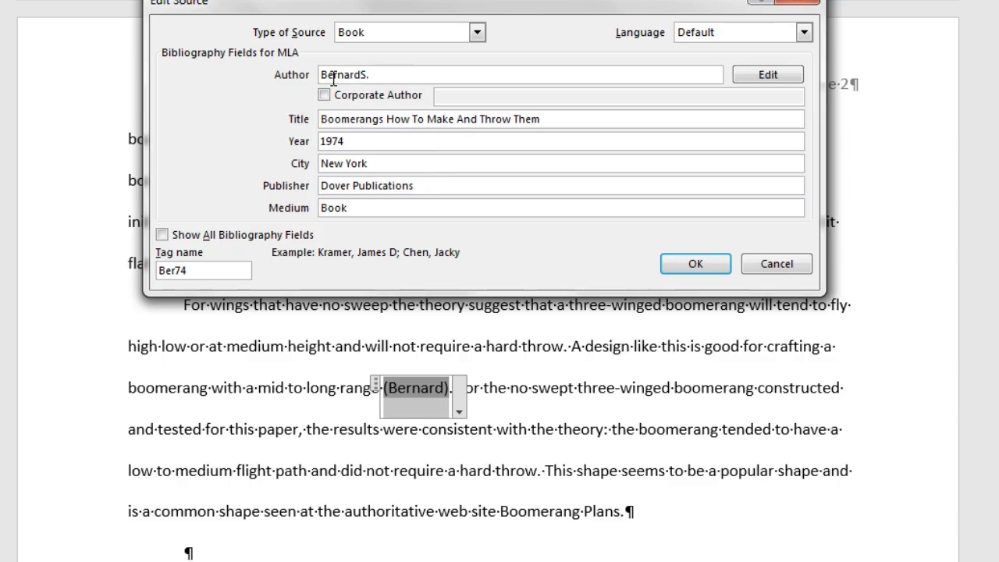
{"action": "key", "text": "Home"}
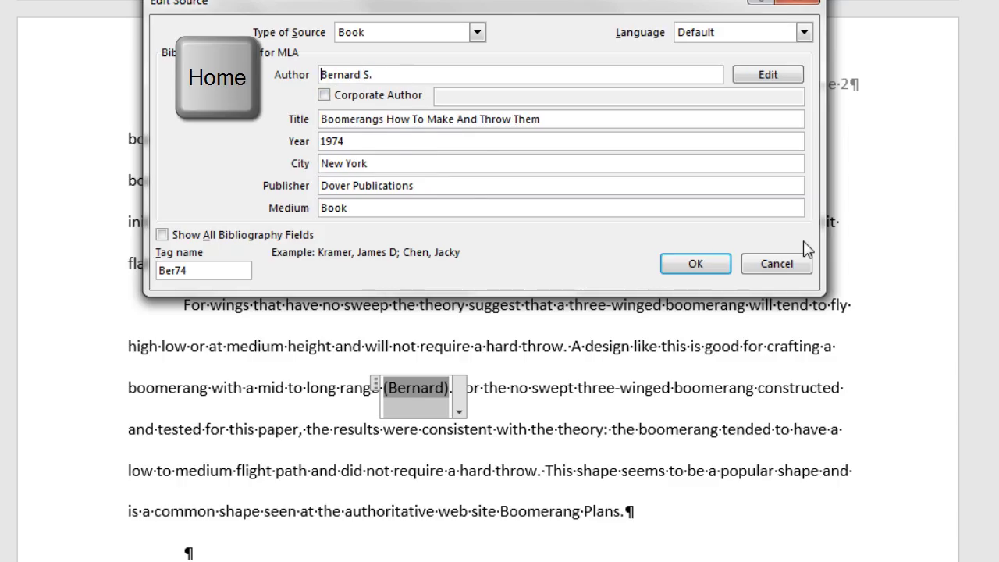
{"action": "key", "text": "ctrl+v"}
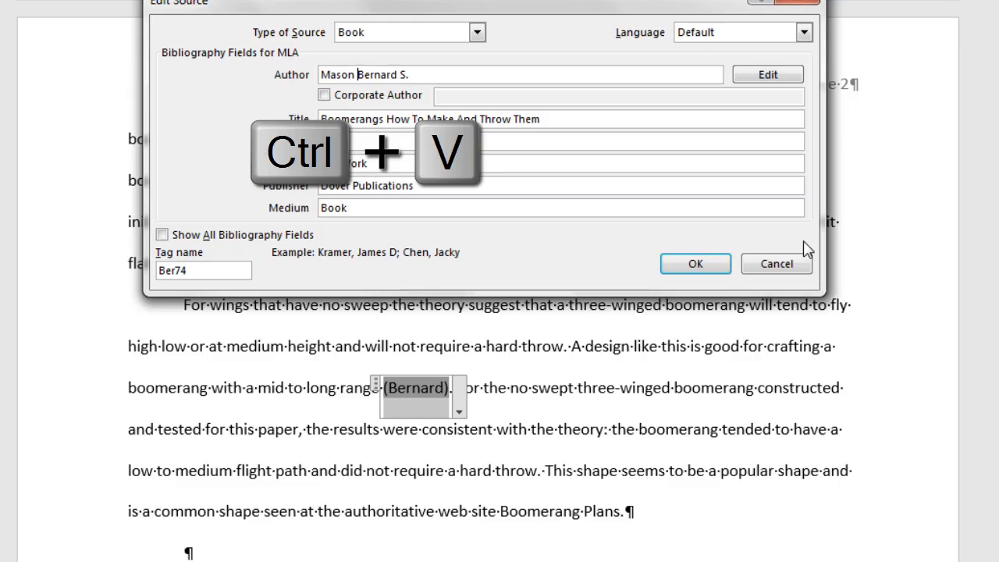
{"action": "type", "text": ","}
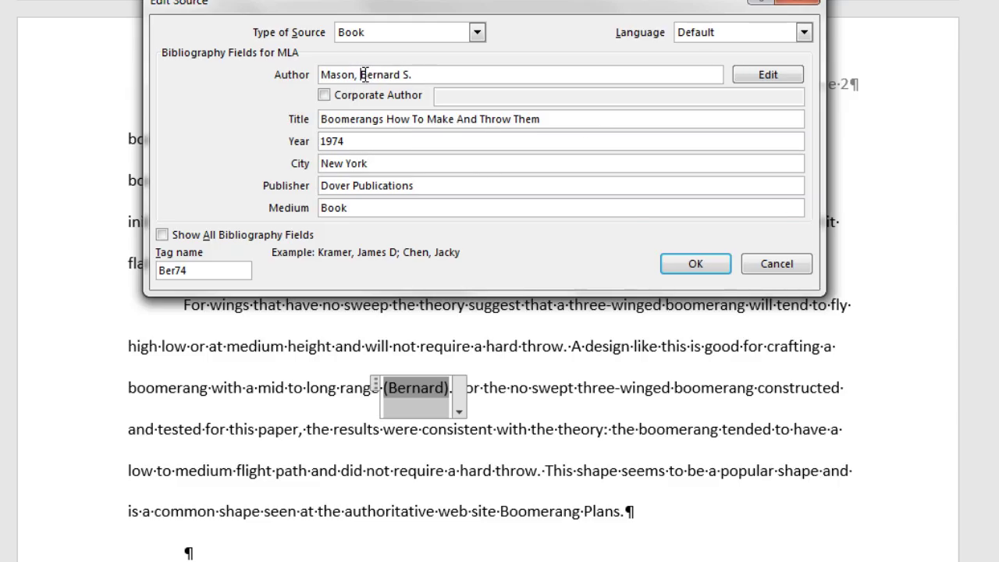
{"action": "left_click", "coordinate": [718, 268]}
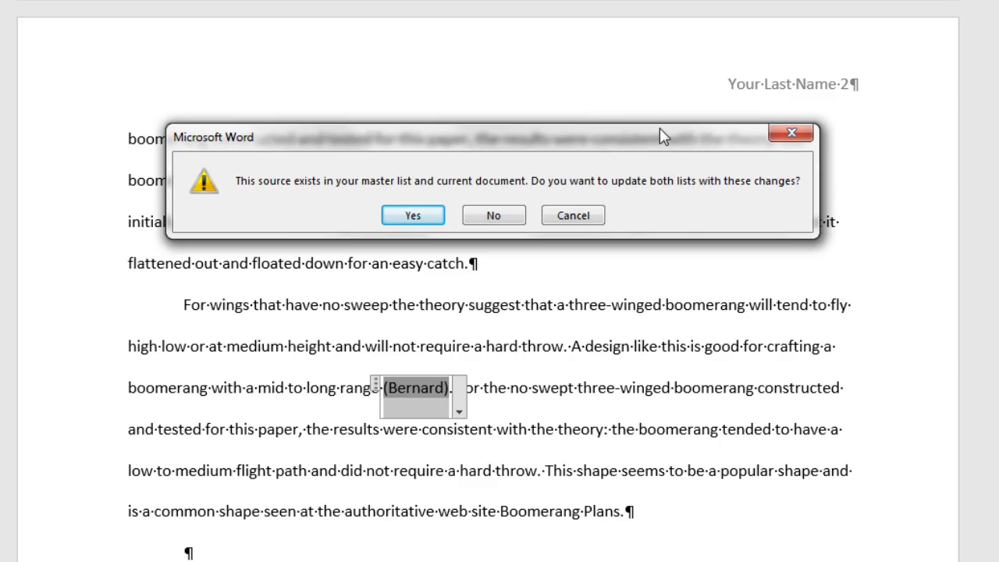
{"action": "left_click", "coordinate": [414, 216]}
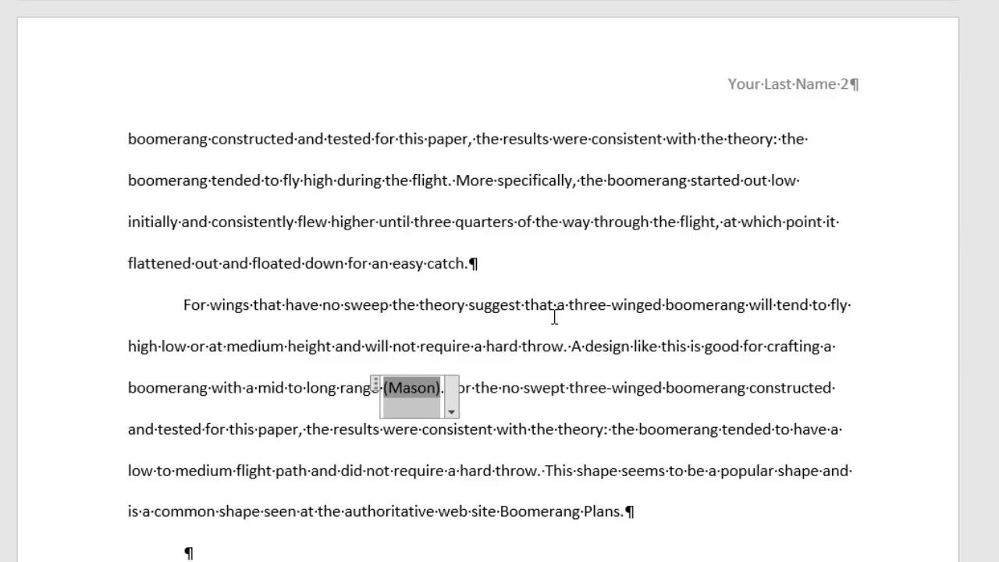
Add page 143 to the book citation, then place the cursor after 'Boomerang Plans'.
{"action": "left_click", "coordinate": [452, 410]}
{"action": "left_click", "coordinate": [416, 432]}
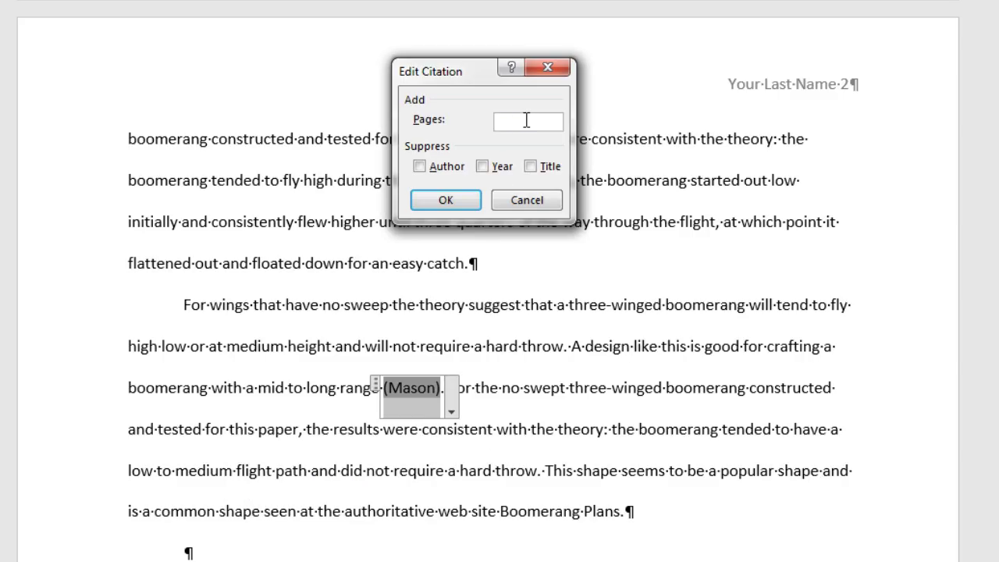
{"action": "type", "text": "143"}
{"action": "key", "text": "Return"}
{"action": "scroll", "coordinate": [578, 202], "scroll_direction": "down", "scroll_amount": 3}
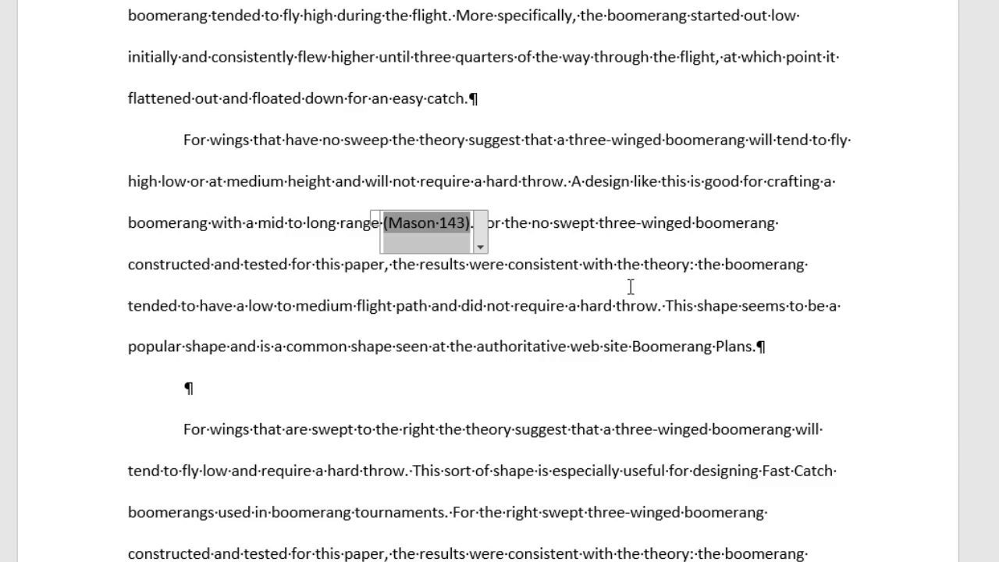
{"action": "left_click", "coordinate": [755, 346]}
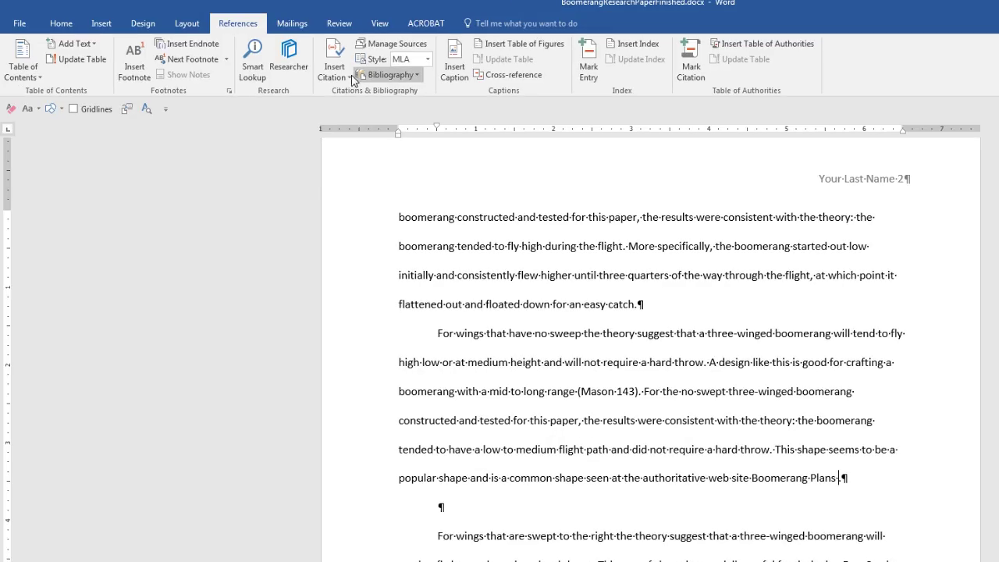
Start adding a new citation source of type Web site.
{"action": "left_click", "coordinate": [349, 77]}
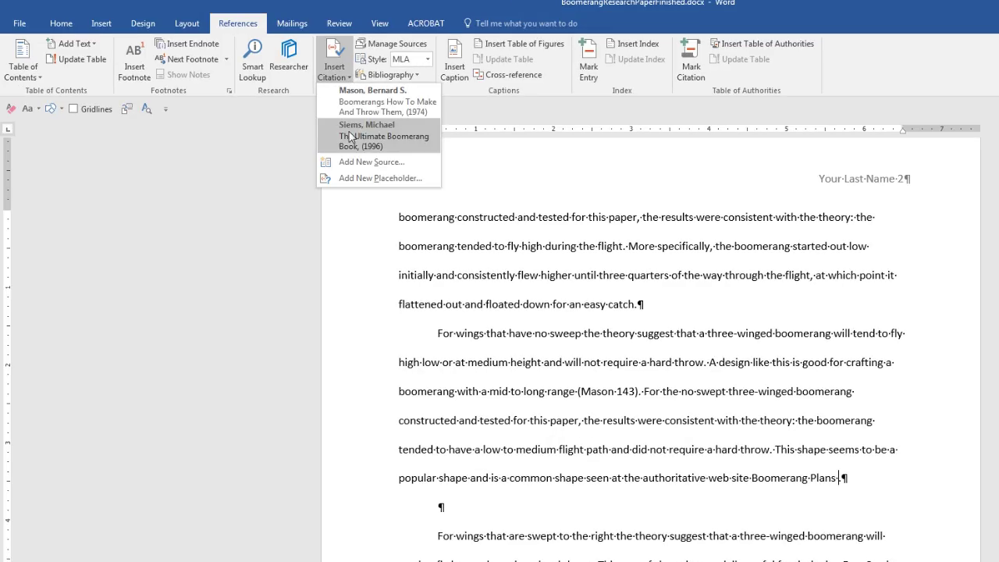
{"action": "left_click", "coordinate": [353, 163]}
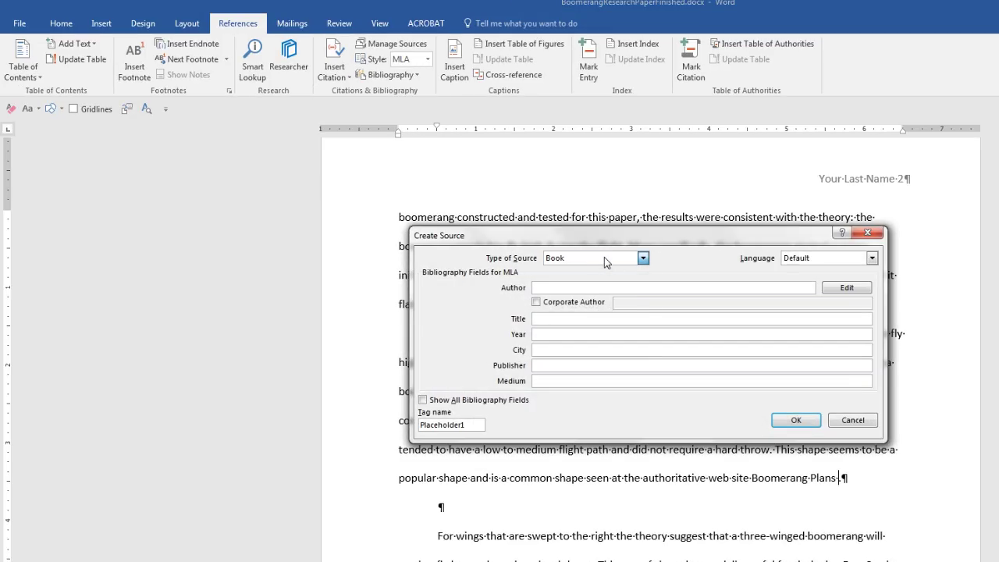
{"action": "left_click", "coordinate": [609, 258]}
{"action": "left_click", "coordinate": [565, 305]}
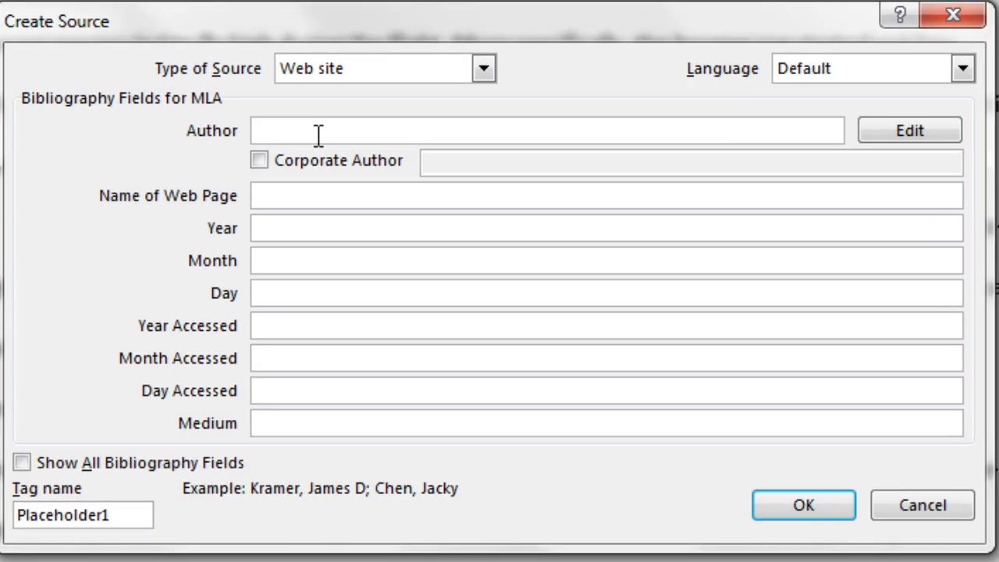
Enter the author's name, page name 'Boomerang Plan Page', and publication date September 28, 2015.
{"action": "left_click", "coordinate": [318, 131]}
{"action": "type", "text": "Kutek, Pierre"}
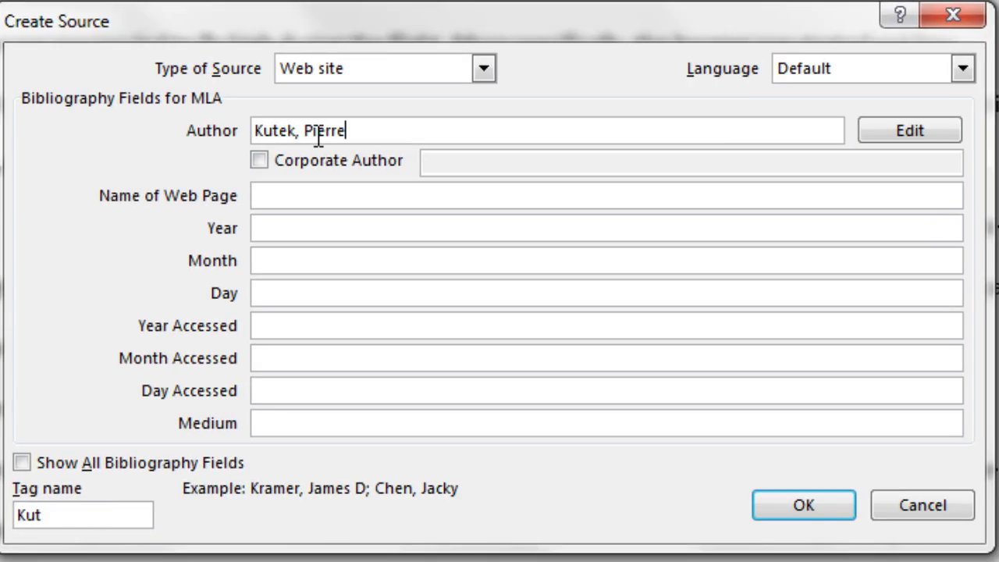
{"action": "key", "text": "Tab"}
{"action": "key", "text": "Tab"}
{"action": "key", "text": "Tab"}
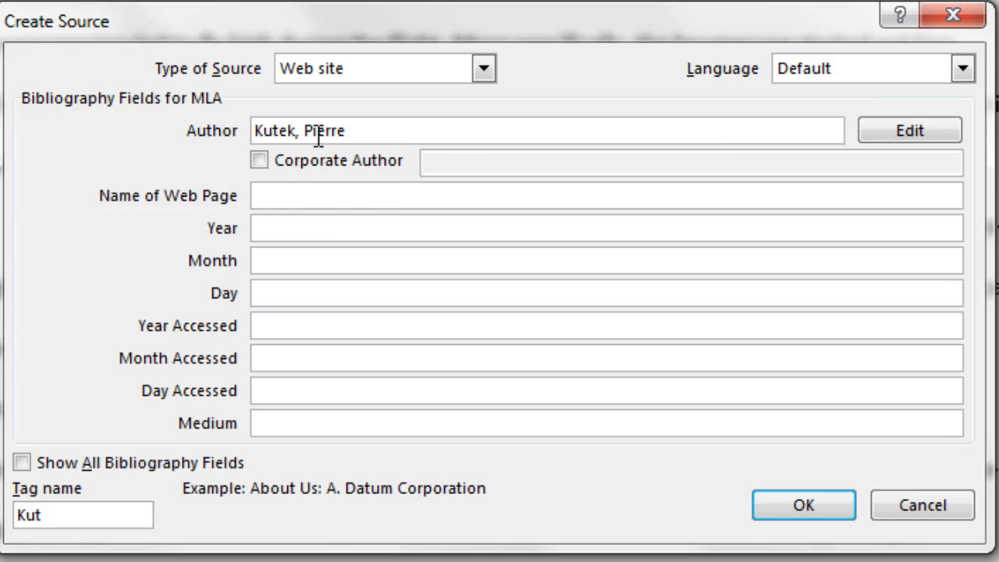
{"action": "type", "text": "Boomerang Plan Page"}
{"action": "key", "text": "Tab"}
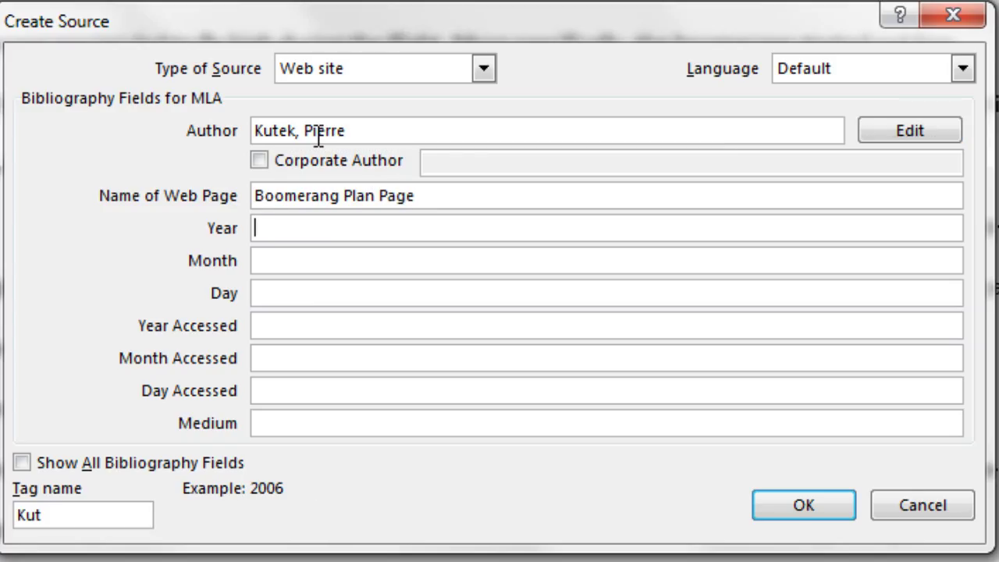
{"action": "type", "text": "2015"}
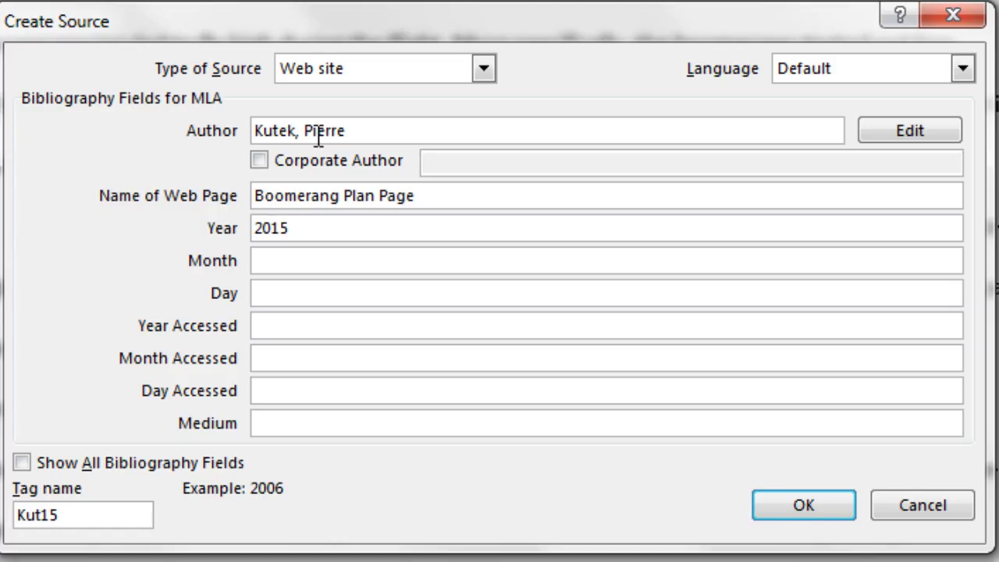
{"action": "key", "text": "Tab"}
{"action": "type", "text": "Sep"}
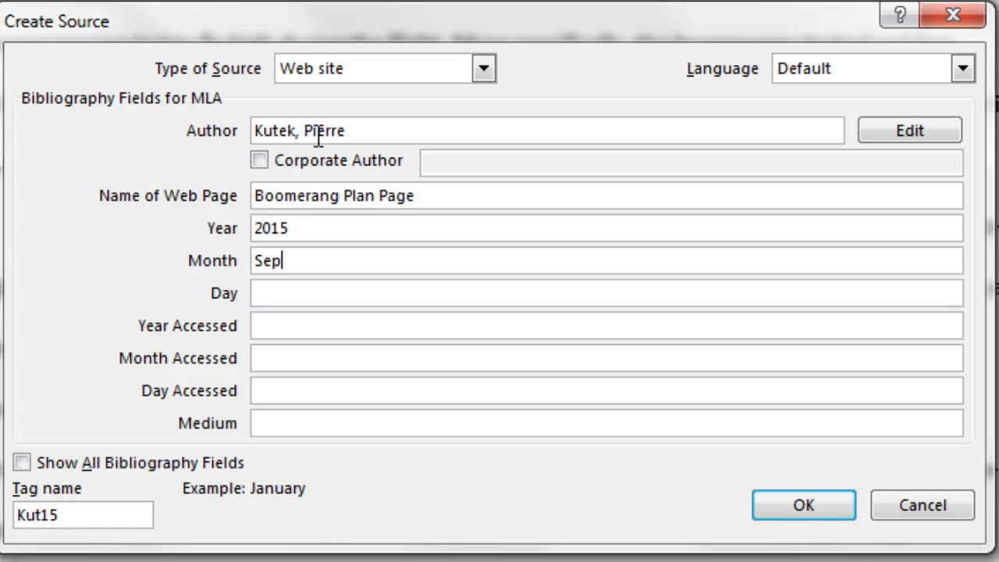
{"action": "type", "text": "tember"}
{"action": "key", "text": "Tab"}
{"action": "type", "text": "28"}
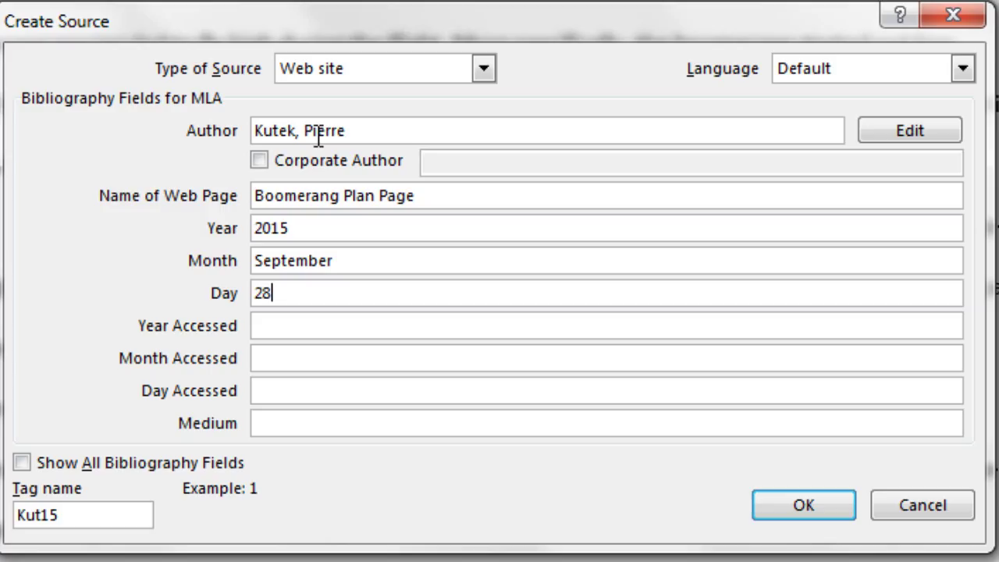
Set the access date to January 23, 2017 and the medium to Web Page.
{"action": "key", "text": "Tab"}
{"action": "type", "text": "2017"}
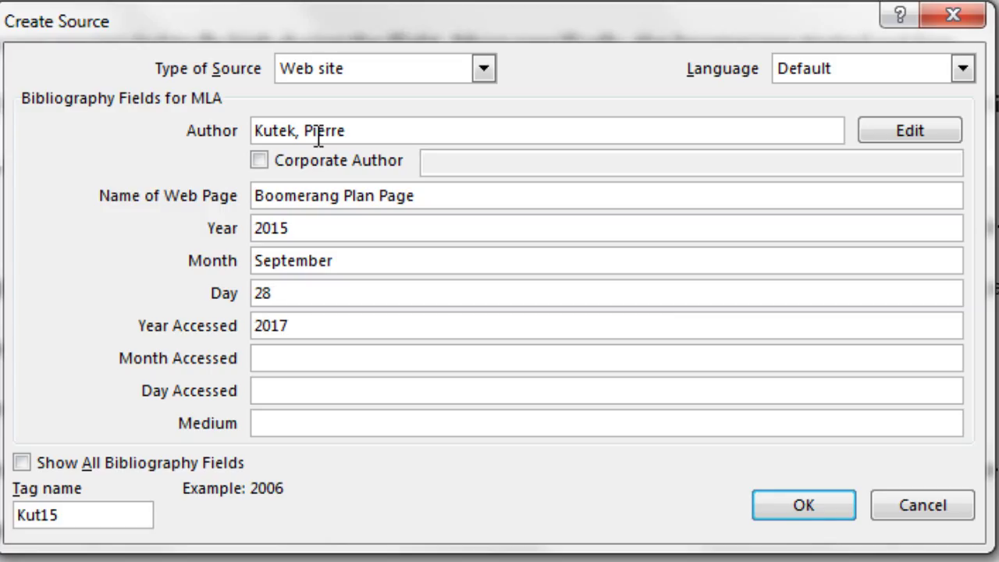
{"action": "key", "text": "Tab"}
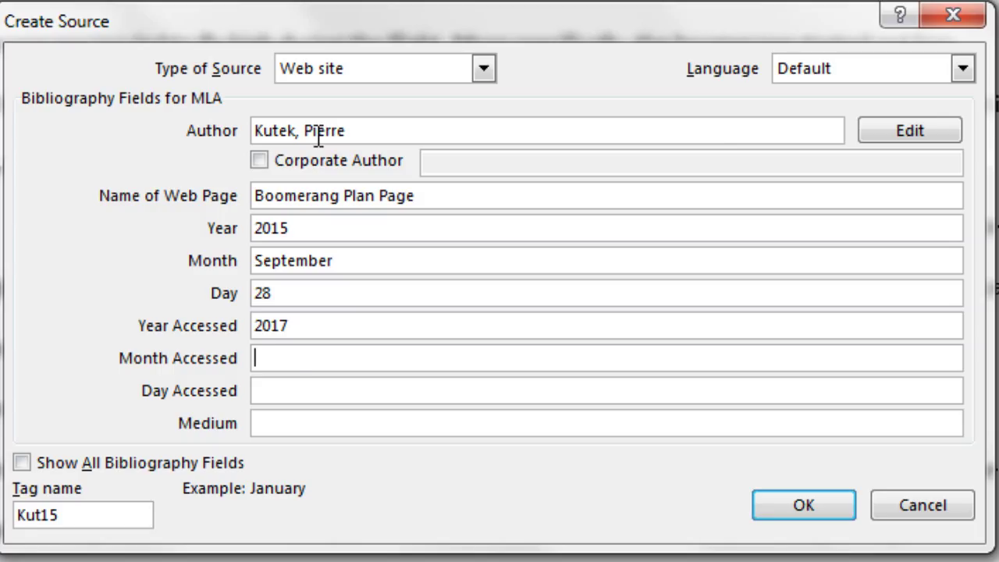
{"action": "type", "text": "January"}
{"action": "key", "text": "Tab"}
{"action": "type", "text": "2"}
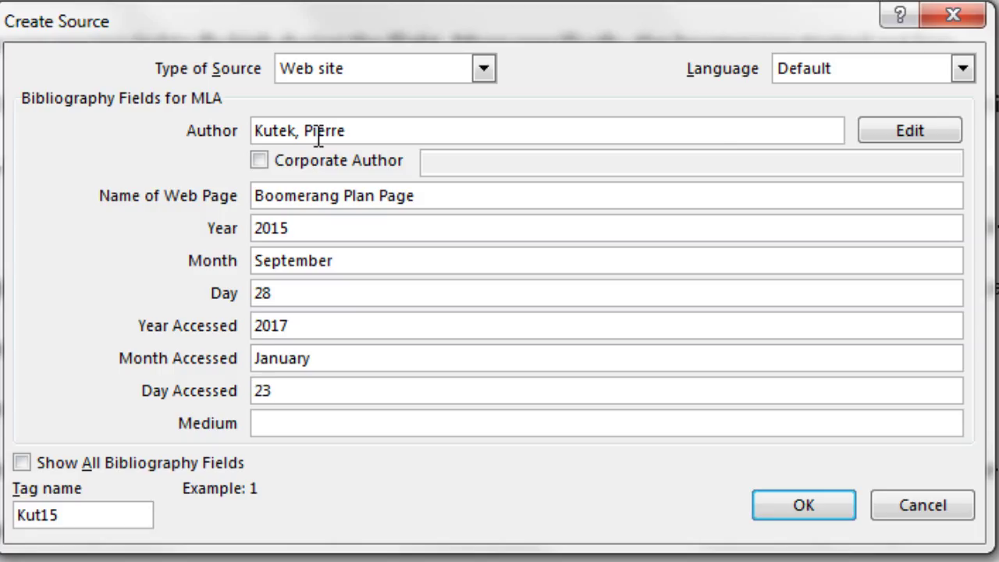
{"action": "key", "text": "Tab"}
{"action": "type", "text": "Web Page"}
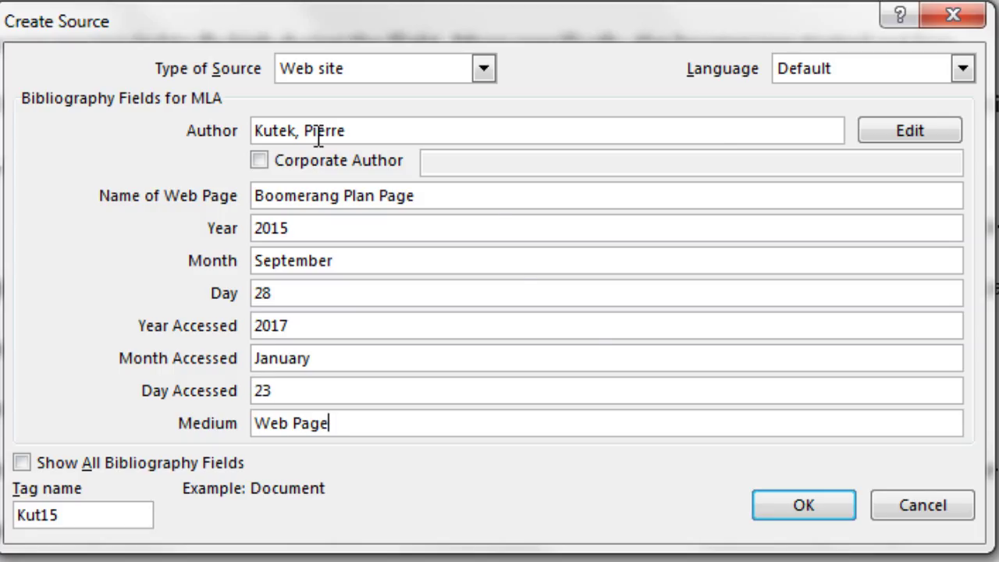
Insert the web site citation and suppress its author so it reads (Boomerang Plan Page).
{"action": "left_click", "coordinate": [781, 506]}
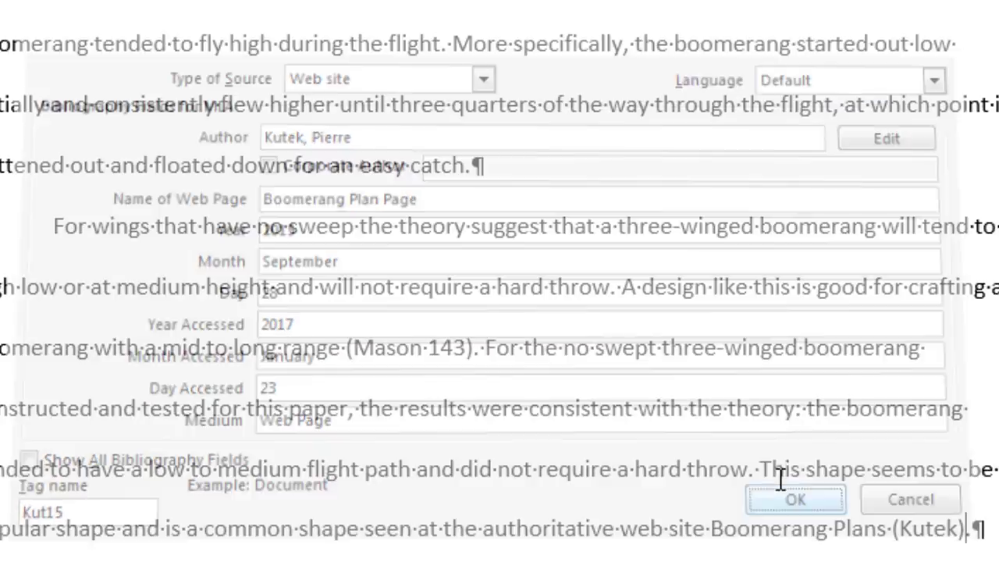
{"action": "scroll", "coordinate": [820, 335], "scroll_direction": "down", "scroll_amount": 1}
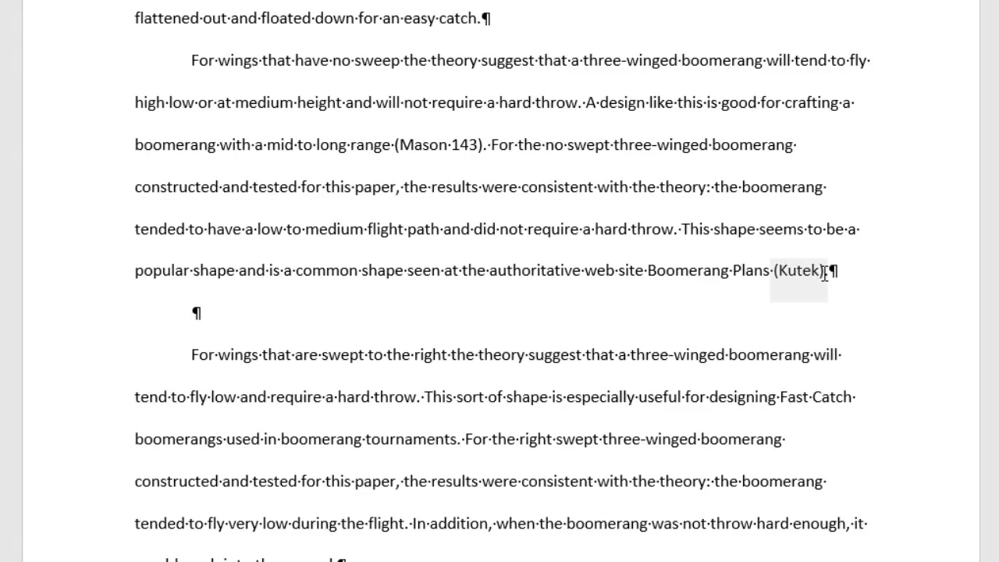
{"action": "left_click", "coordinate": [824, 272]}
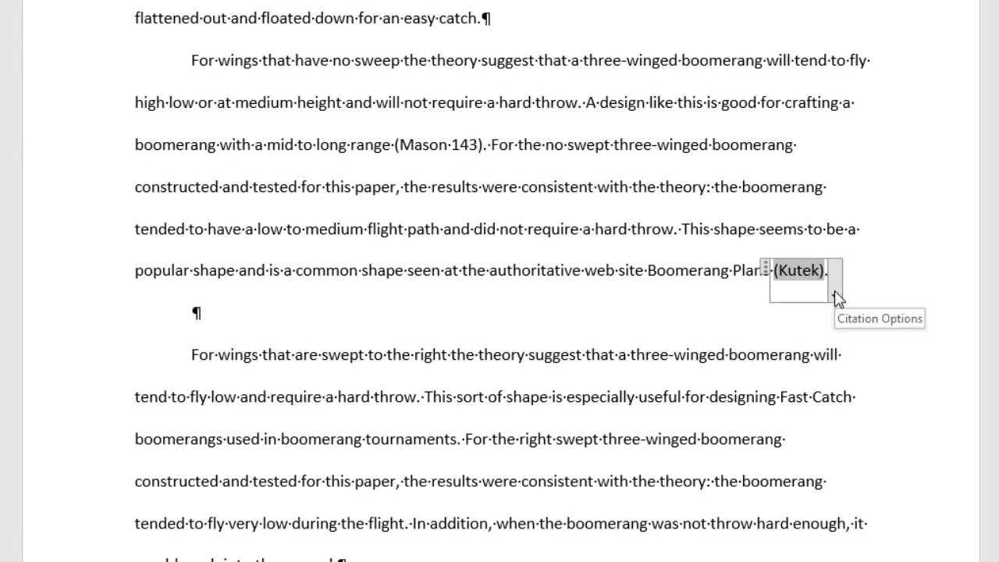
{"action": "left_click", "coordinate": [835, 296]}
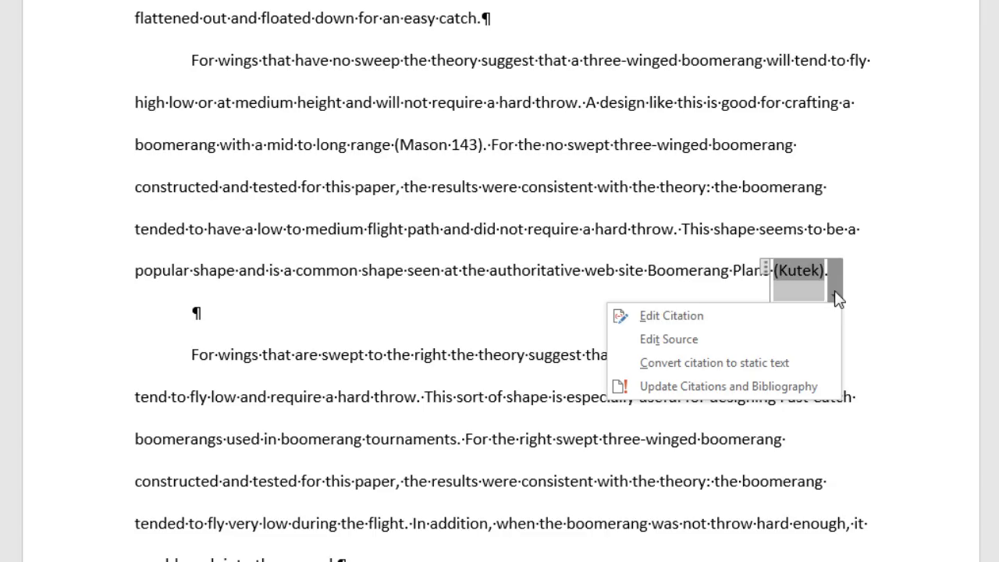
{"action": "left_click", "coordinate": [692, 324]}
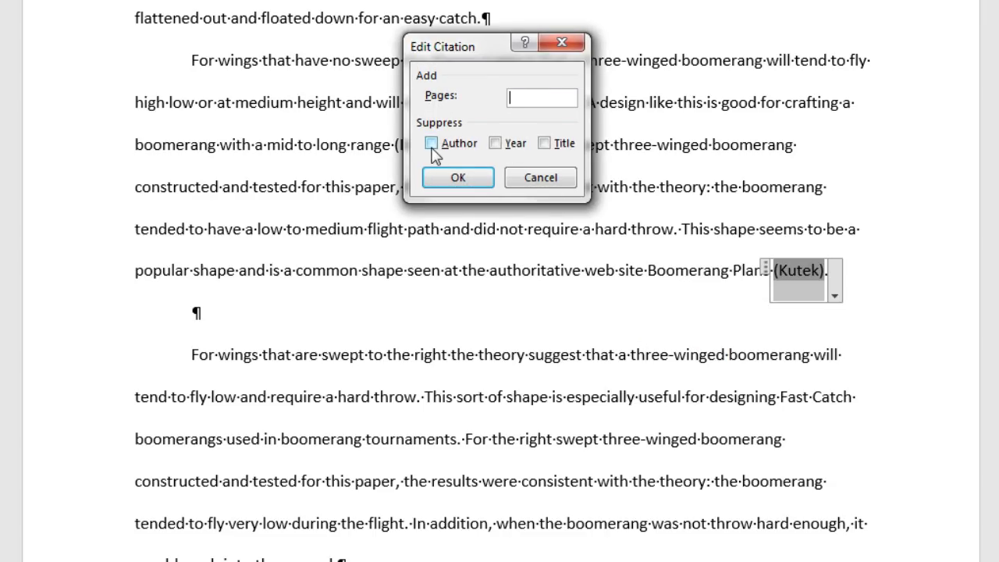
{"action": "left_click", "coordinate": [431, 145]}
{"action": "left_click", "coordinate": [458, 178]}
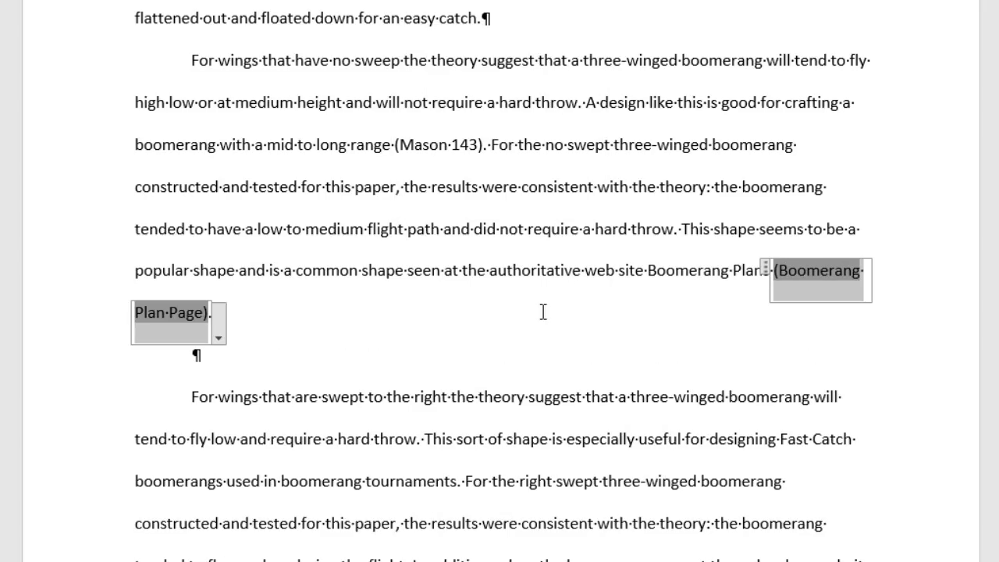
{"action": "scroll", "coordinate": [541, 304], "scroll_direction": "down", "scroll_amount": 3}
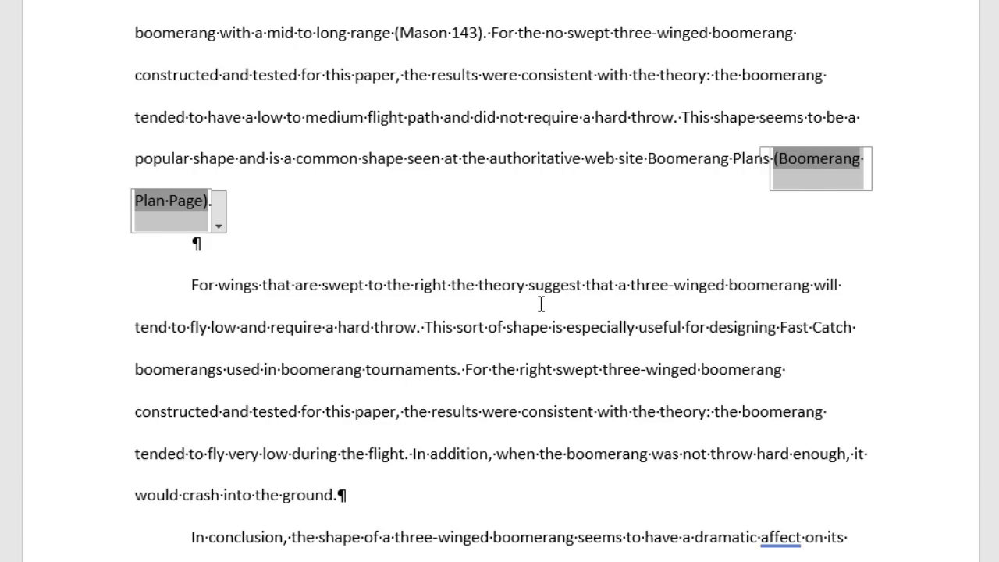
{"action": "scroll", "coordinate": [541, 304], "scroll_direction": "down", "scroll_amount": 3}
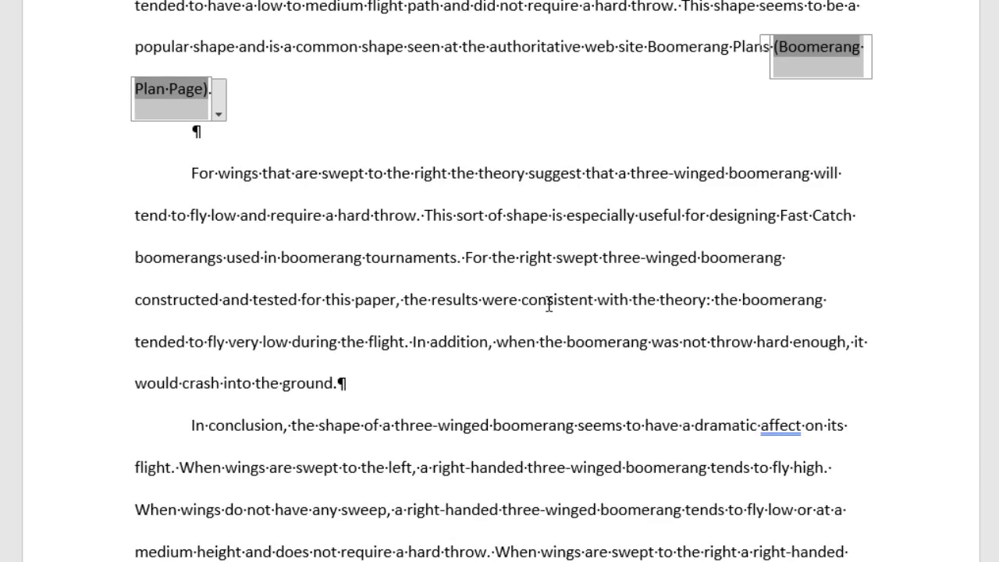
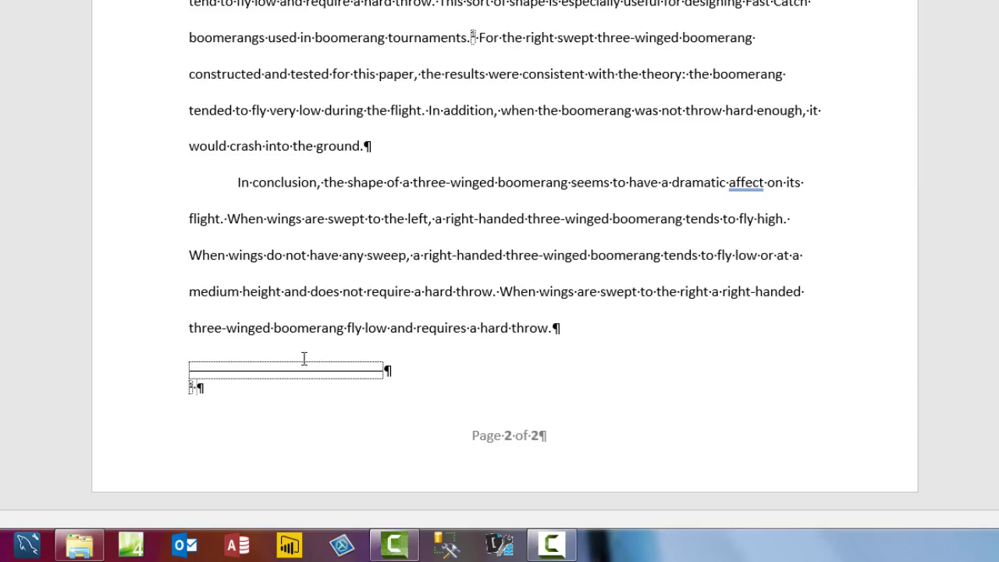
Paste the copied text about the Fast Catch and Endurance speed events into the footnote as text only.
{"action": "right_click", "coordinate": [225, 387]}
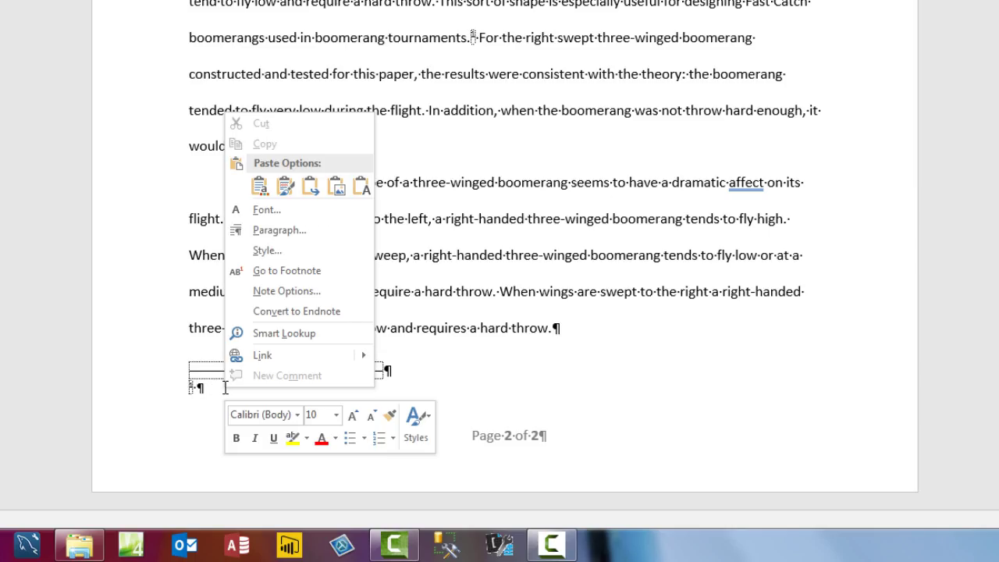
{"action": "left_click", "coordinate": [360, 186]}
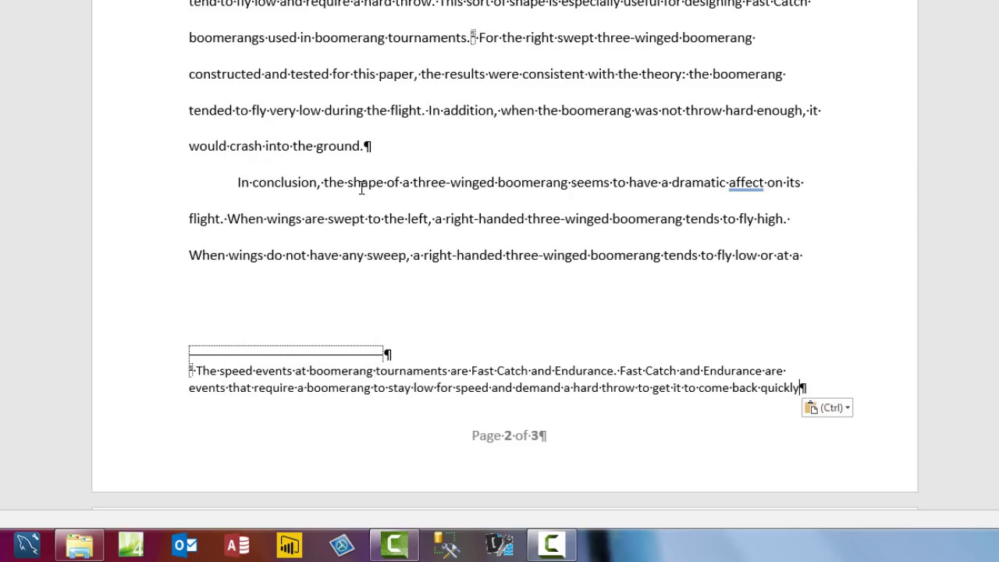
{"action": "scroll", "coordinate": [205, 380], "scroll_direction": "down", "scroll_amount": 5}
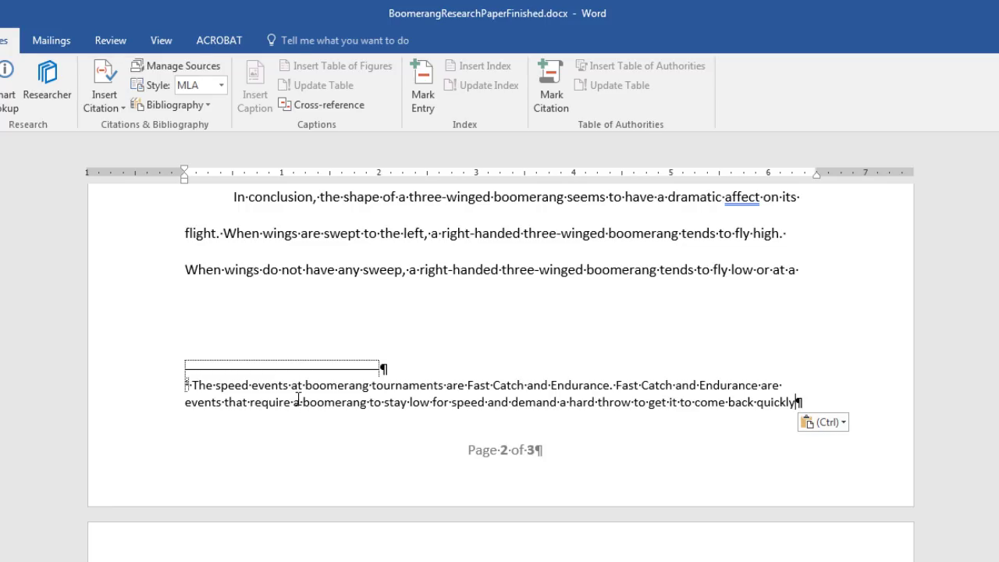
{"action": "left_click", "coordinate": [49, 25]}
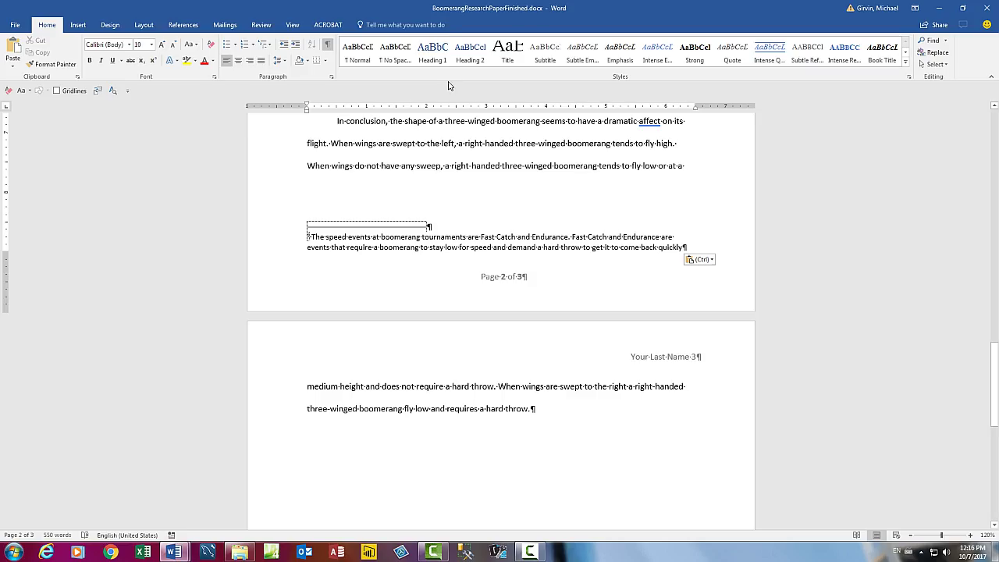
{"action": "left_click", "coordinate": [433, 55]}
Open the Style dialog for the footnote's Footnote Text style (10 pt, single spacing).
{"action": "right_click", "coordinate": [374, 238]}
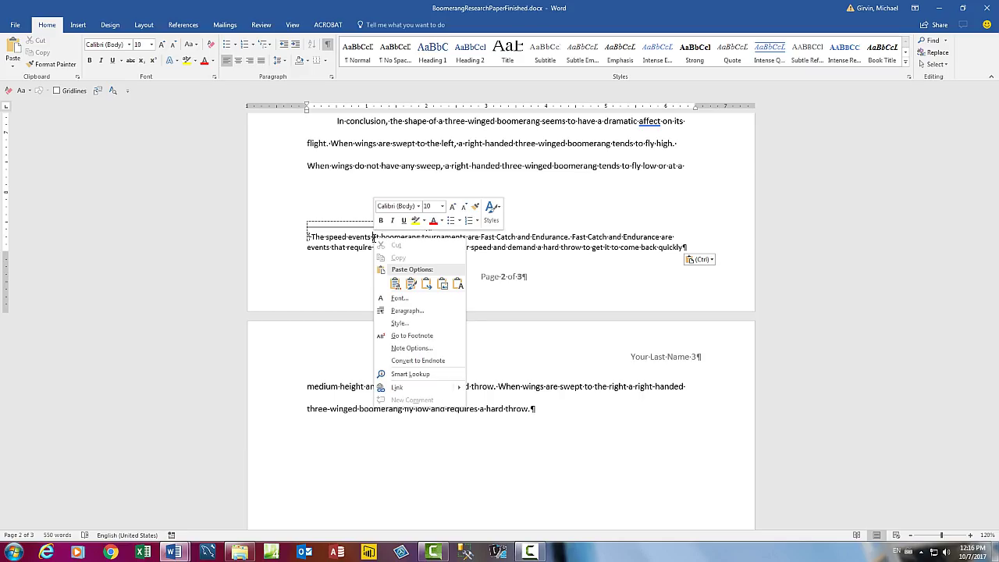
{"action": "key", "text": "Escape"}
{"action": "left_click", "coordinate": [393, 166]}
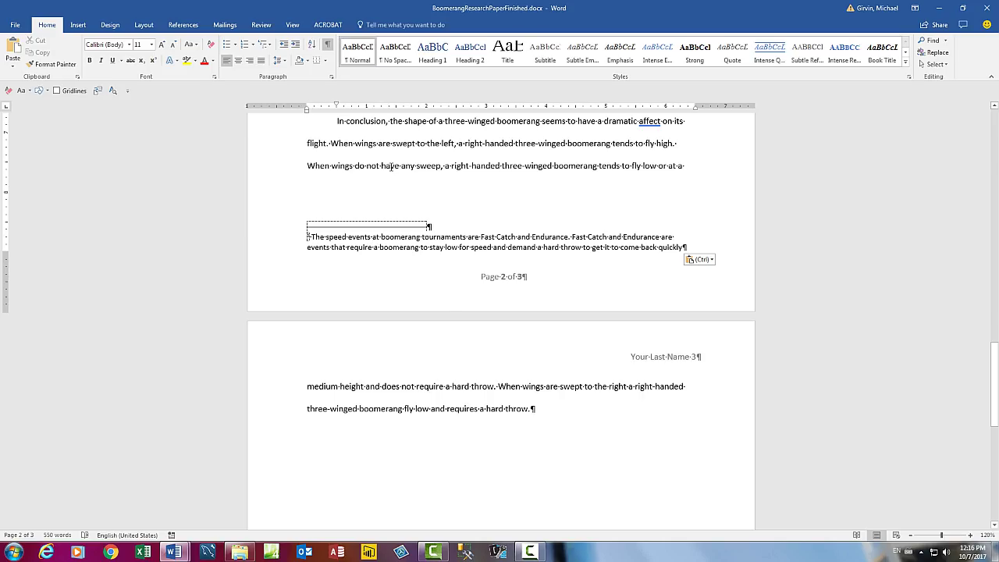
{"action": "right_click", "coordinate": [391, 166]}
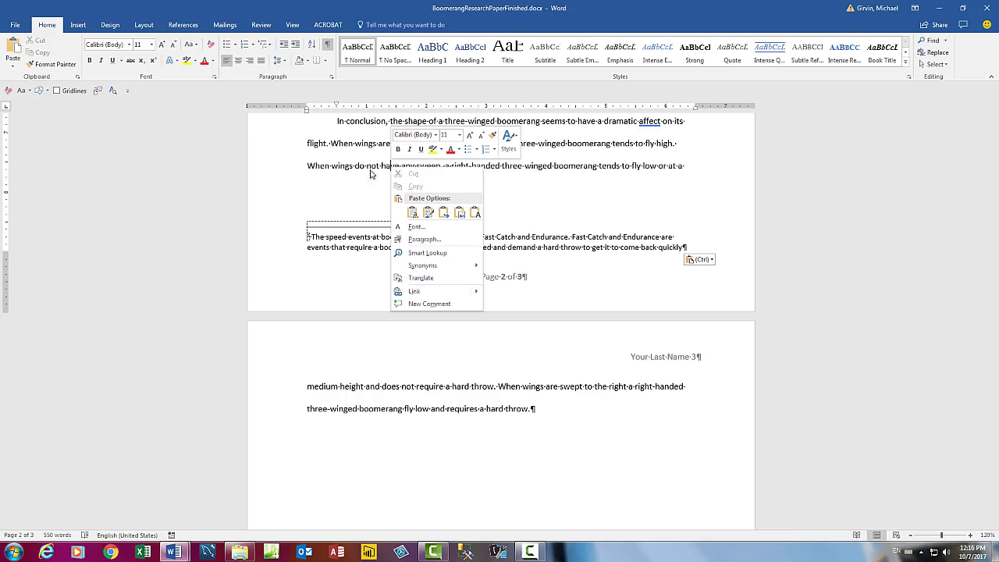
{"action": "key", "text": "Escape"}
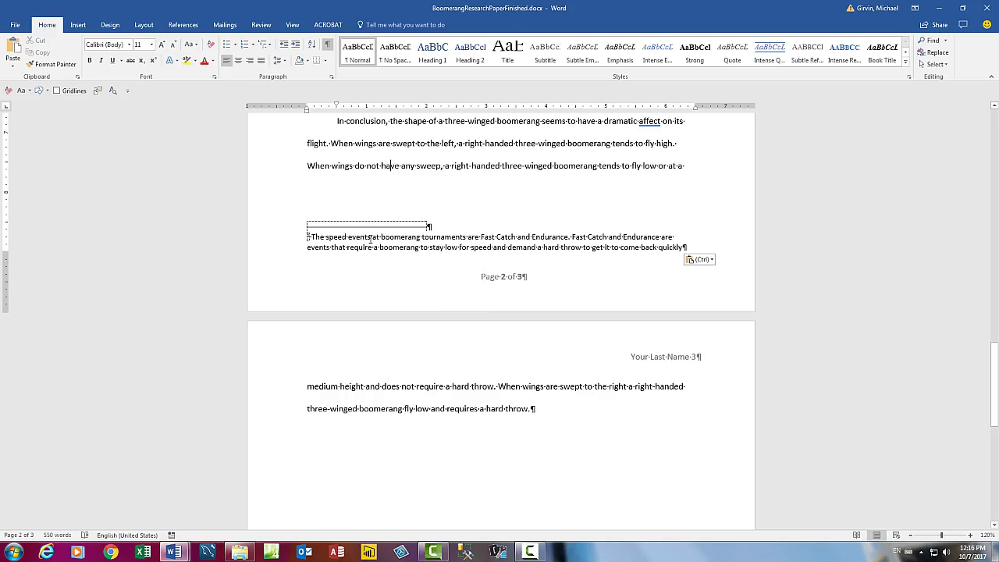
{"action": "right_click", "coordinate": [373, 236]}
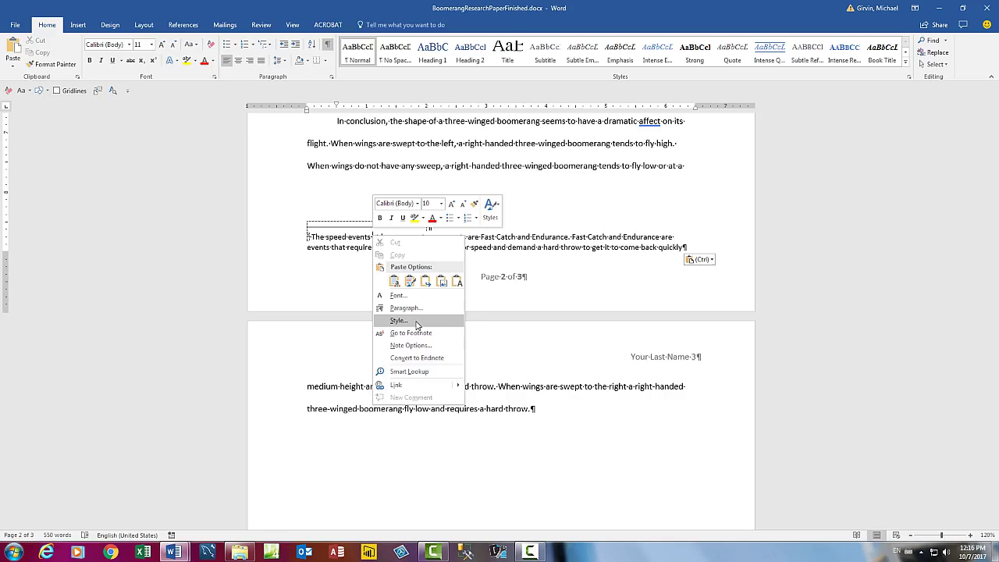
{"action": "left_click", "coordinate": [428, 325]}
{"action": "left_click_drag", "start_coordinate": [152, 191], "coordinate": [231, 172]}
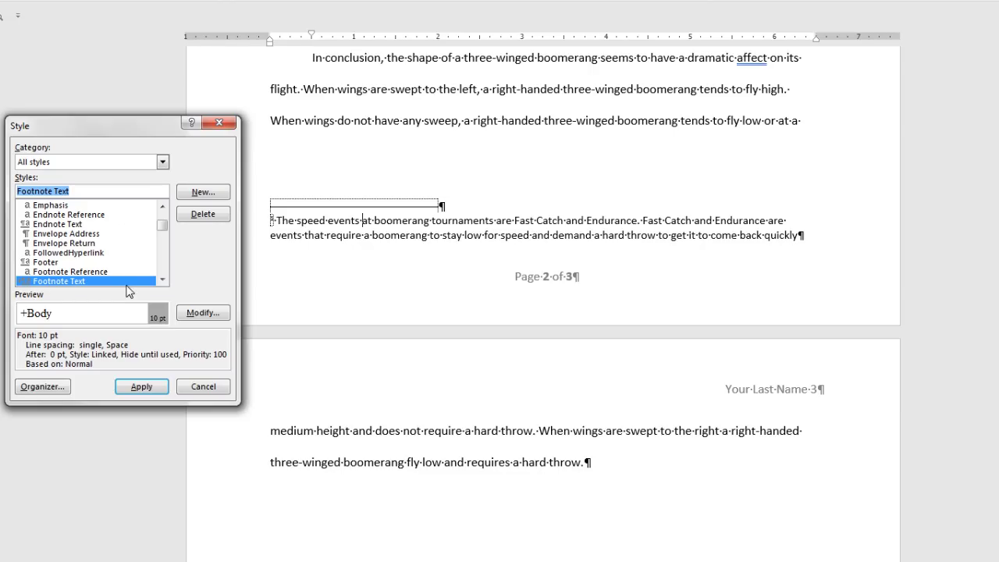
Modify the Footnote Text style to use Times New Roman at 12 pt.
{"action": "left_click", "coordinate": [203, 312]}
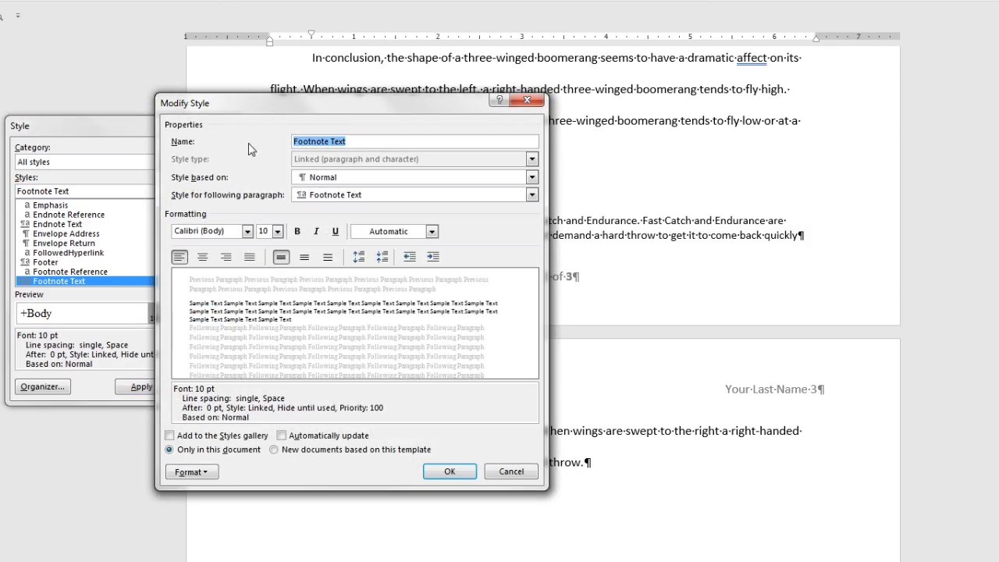
{"action": "left_click_drag", "start_coordinate": [249, 111], "coordinate": [355, 107]}
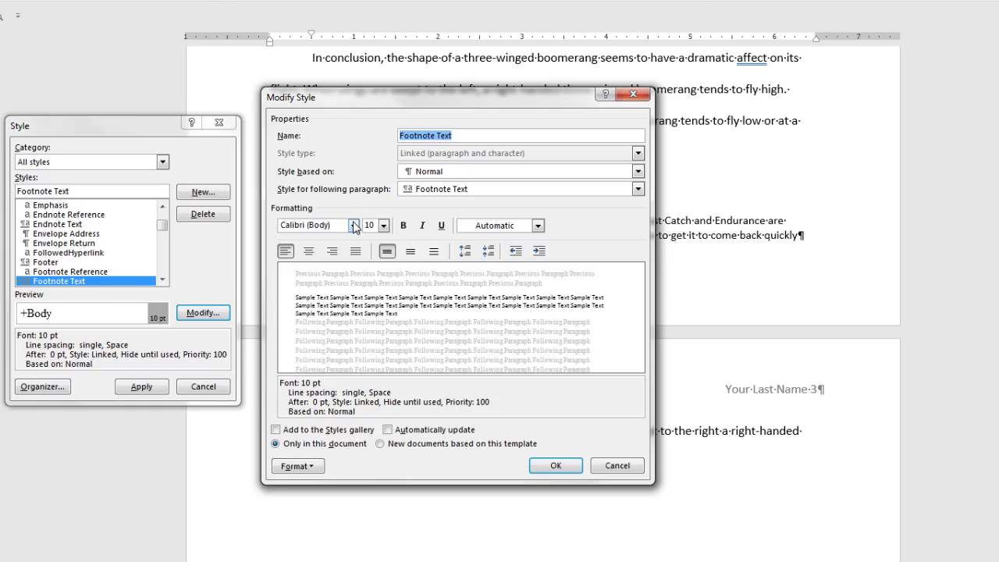
{"action": "left_click", "coordinate": [353, 226]}
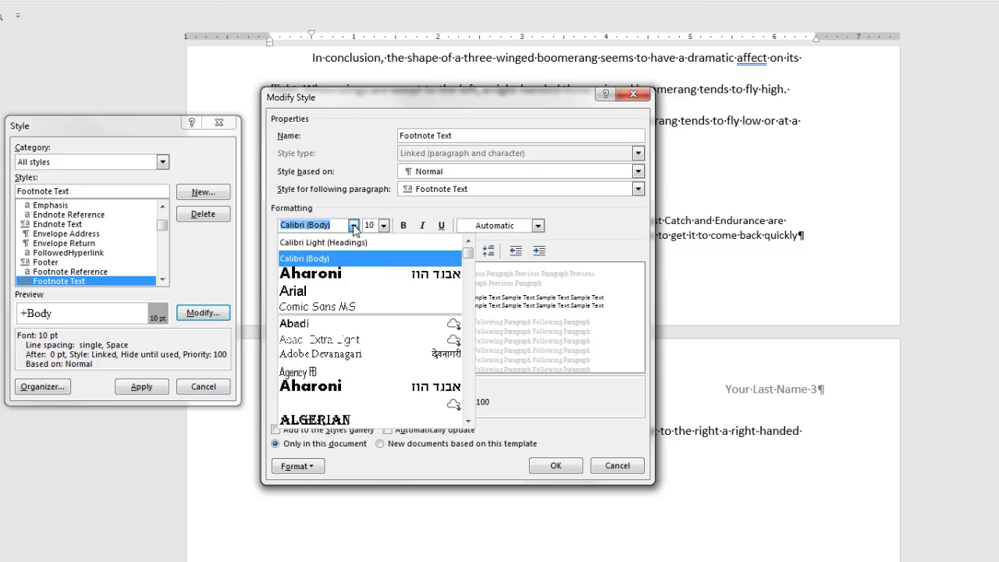
{"action": "type", "text": "Tahoma"}
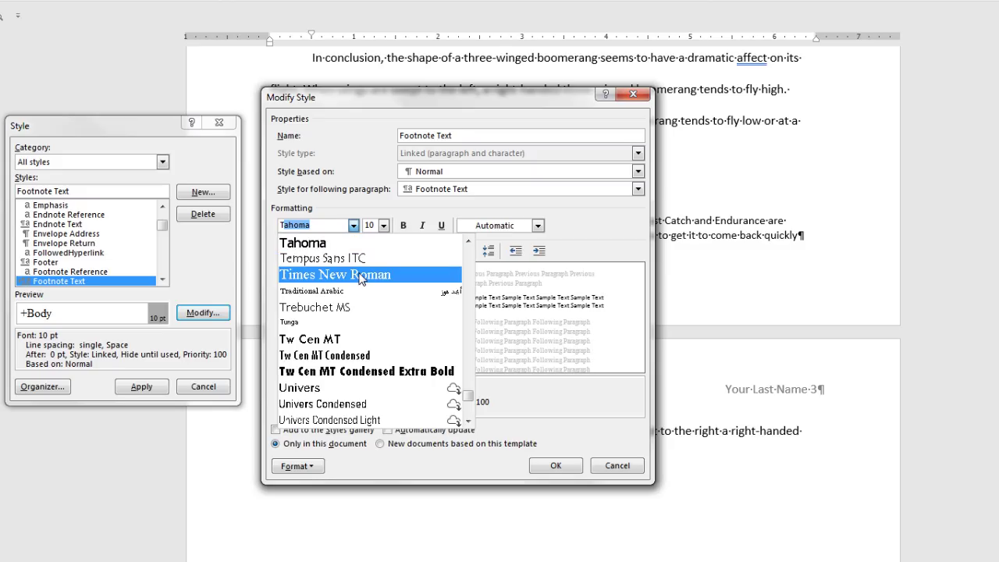
{"action": "left_click", "coordinate": [361, 277]}
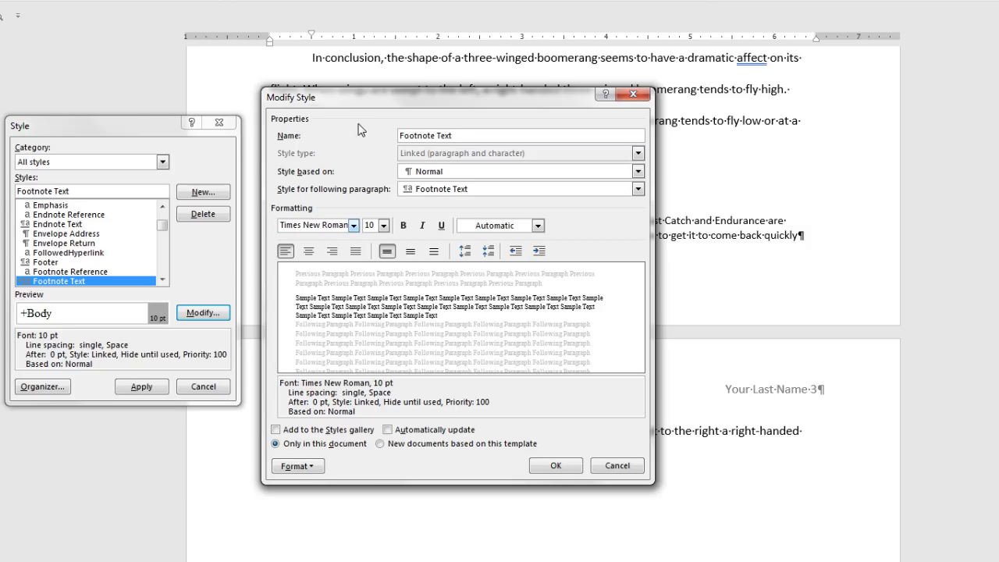
{"action": "left_click", "coordinate": [383, 226]}
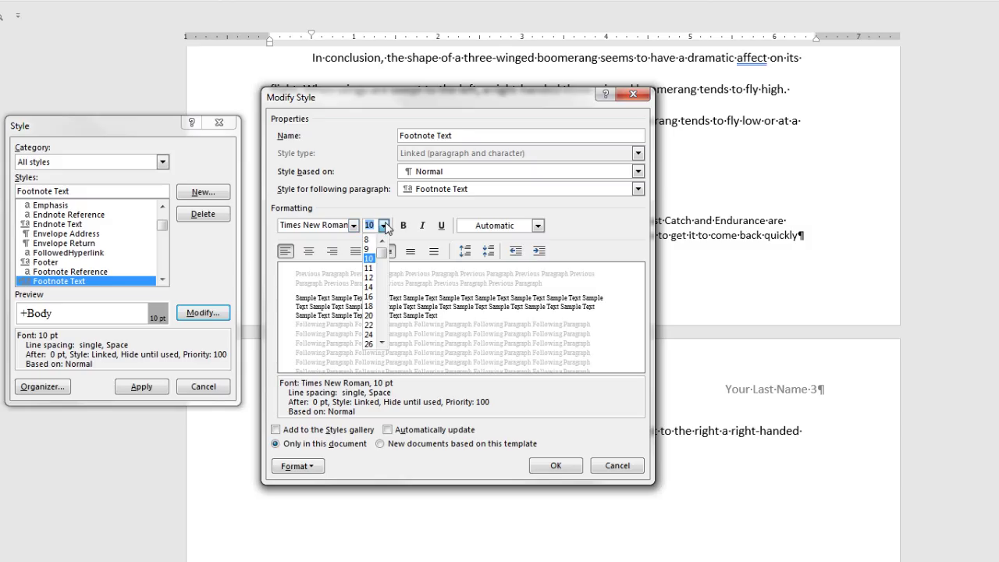
{"action": "left_click", "coordinate": [368, 277]}
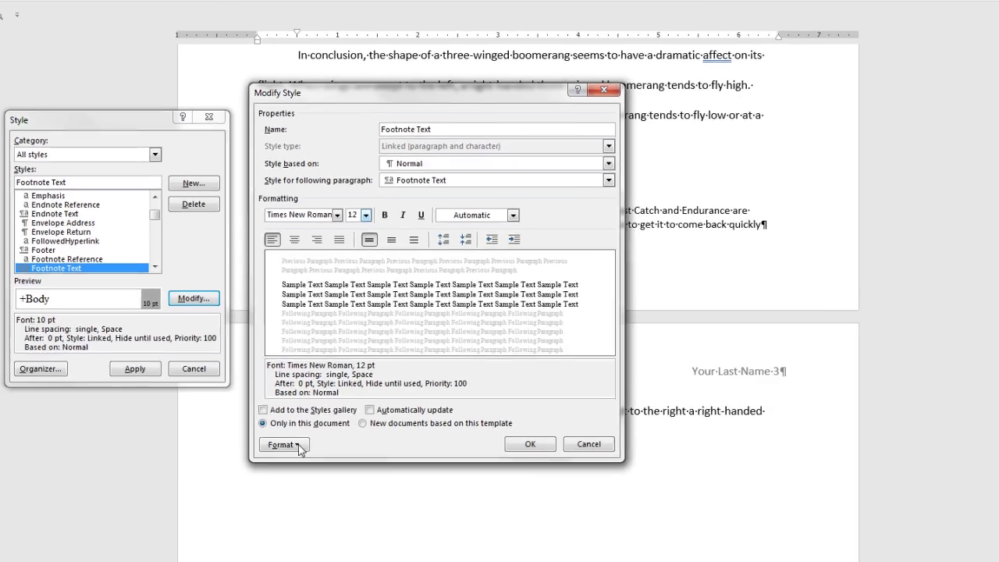
{"action": "left_click", "coordinate": [299, 468]}
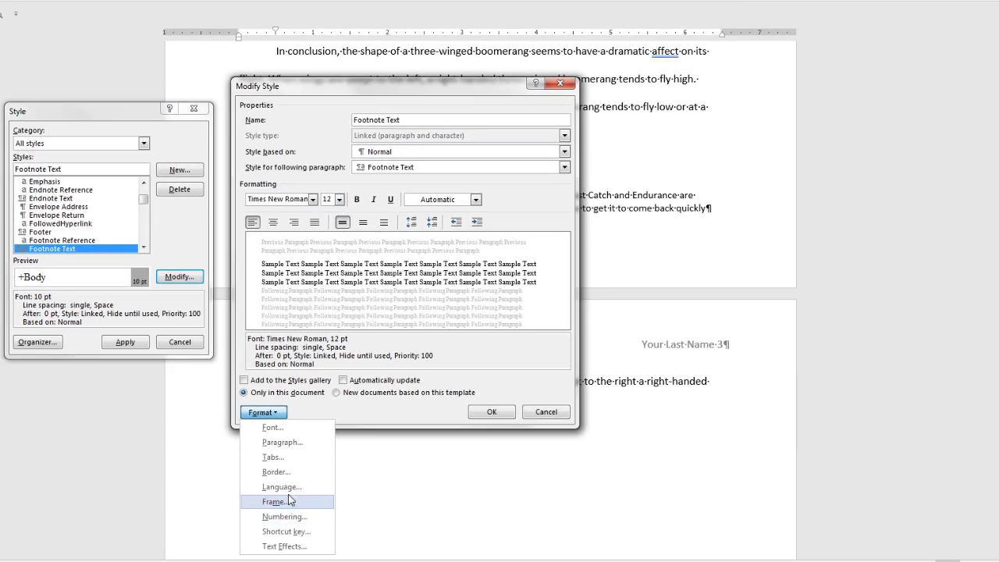
Set the Footnote Text paragraph to a 0.5" first-line indent with double spacing, and save the style.
{"action": "left_click", "coordinate": [285, 446]}
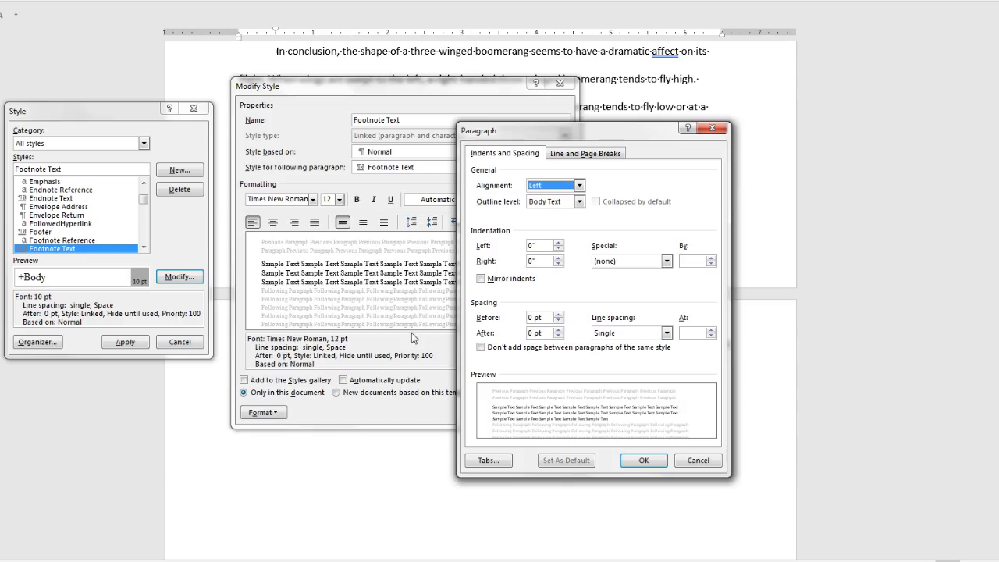
{"action": "left_click_drag", "start_coordinate": [569, 135], "coordinate": [707, 95]}
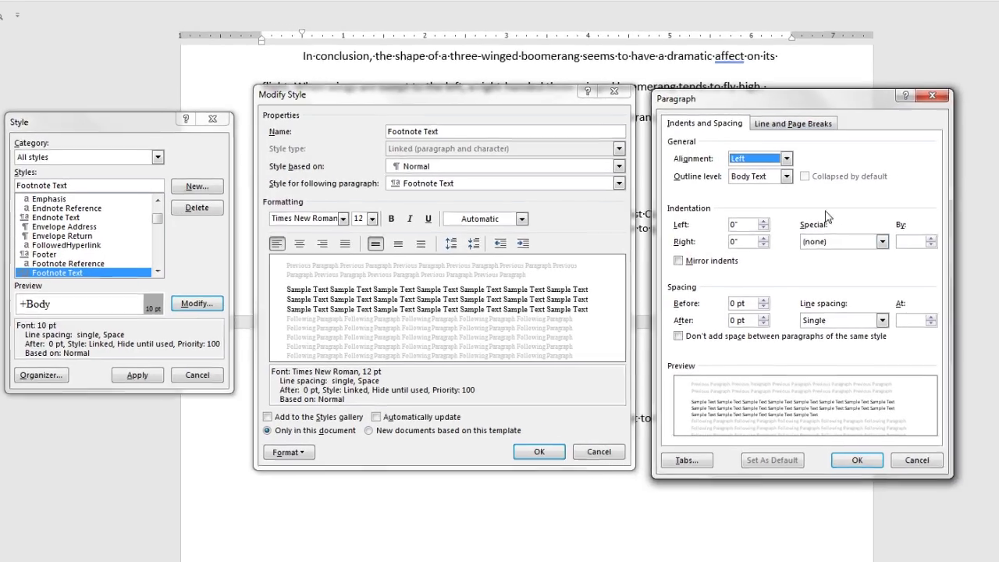
{"action": "left_click", "coordinate": [882, 241]}
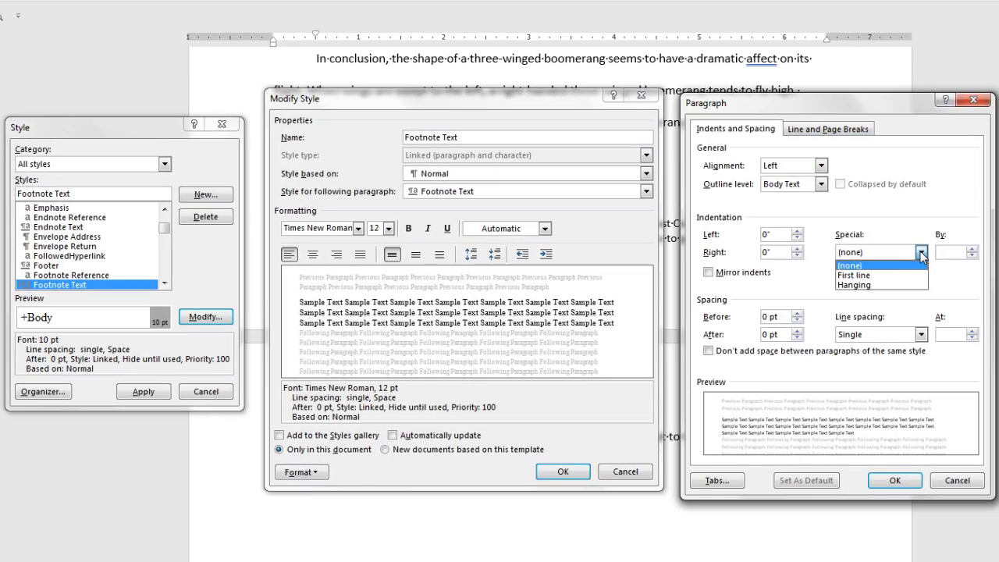
{"action": "left_click", "coordinate": [885, 275]}
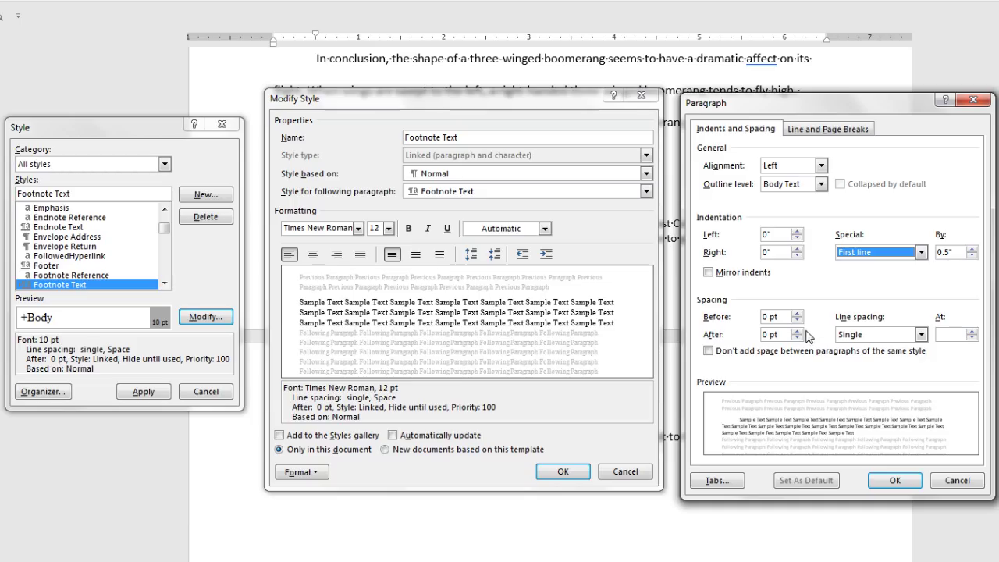
{"action": "left_click", "coordinate": [921, 334]}
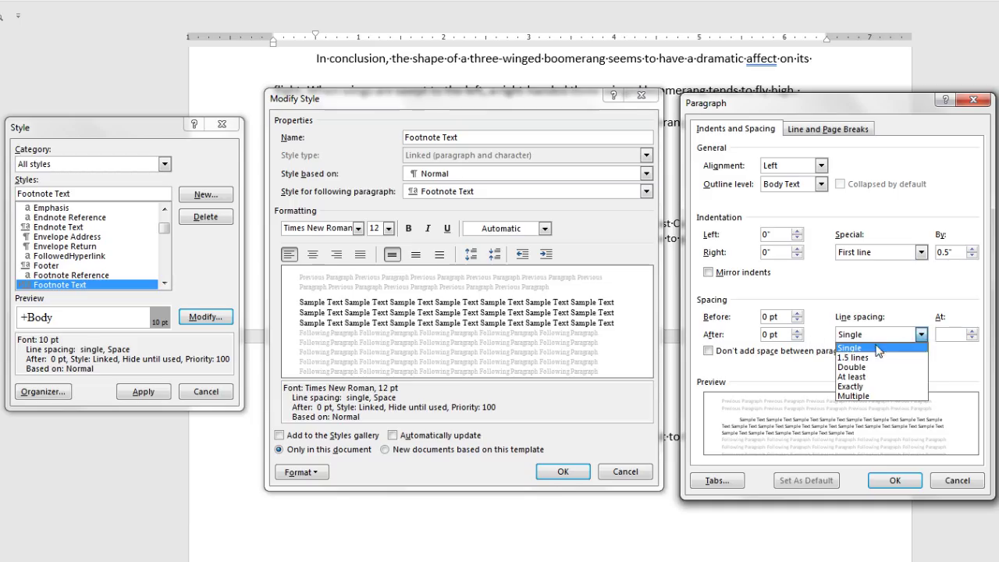
{"action": "left_click", "coordinate": [862, 366]}
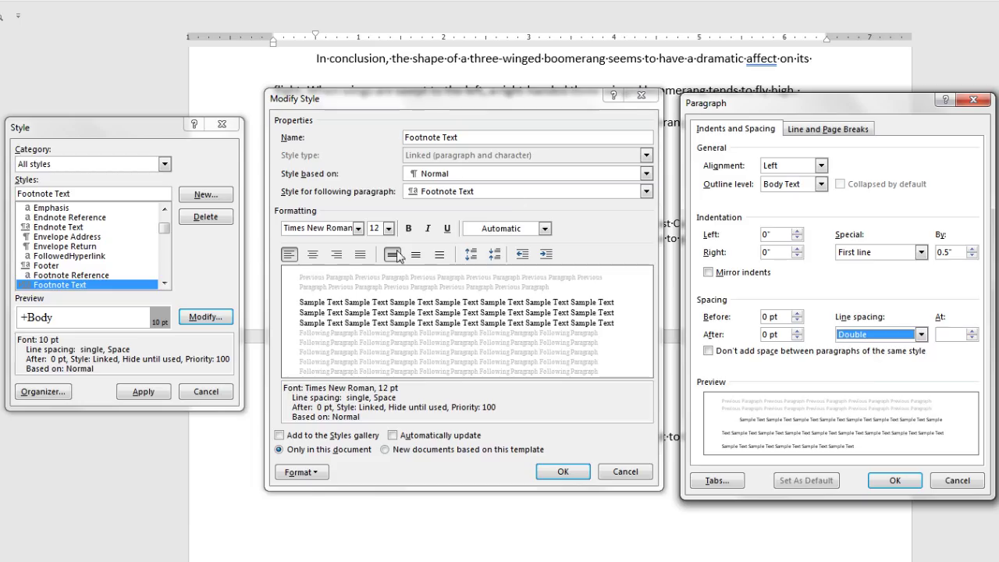
{"action": "left_click", "coordinate": [901, 480]}
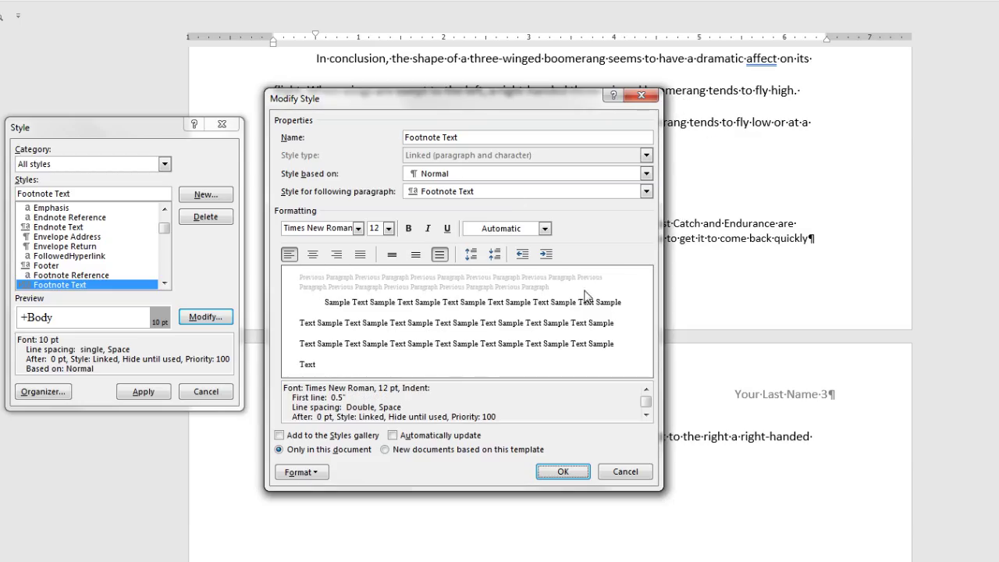
{"action": "left_click", "coordinate": [577, 471]}
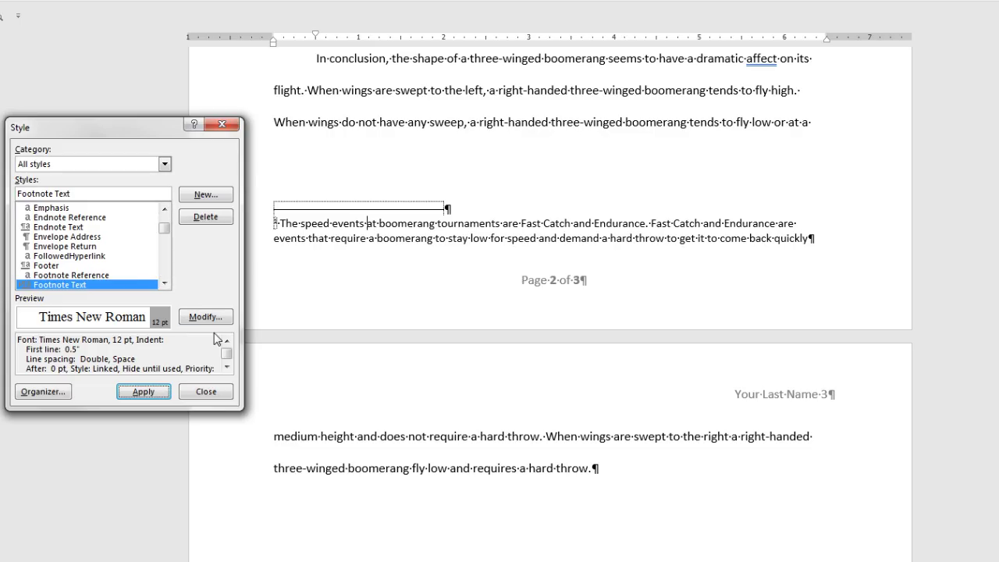
Apply the updated Footnote Text style to the page 2 footnote.
{"action": "left_click", "coordinate": [158, 394]}
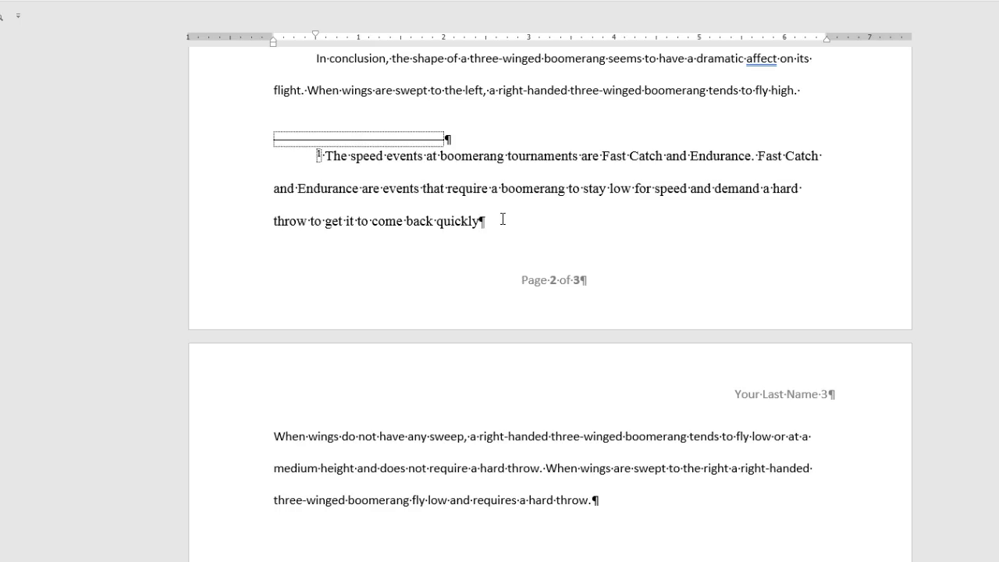
{"action": "left_click", "coordinate": [234, 33]}
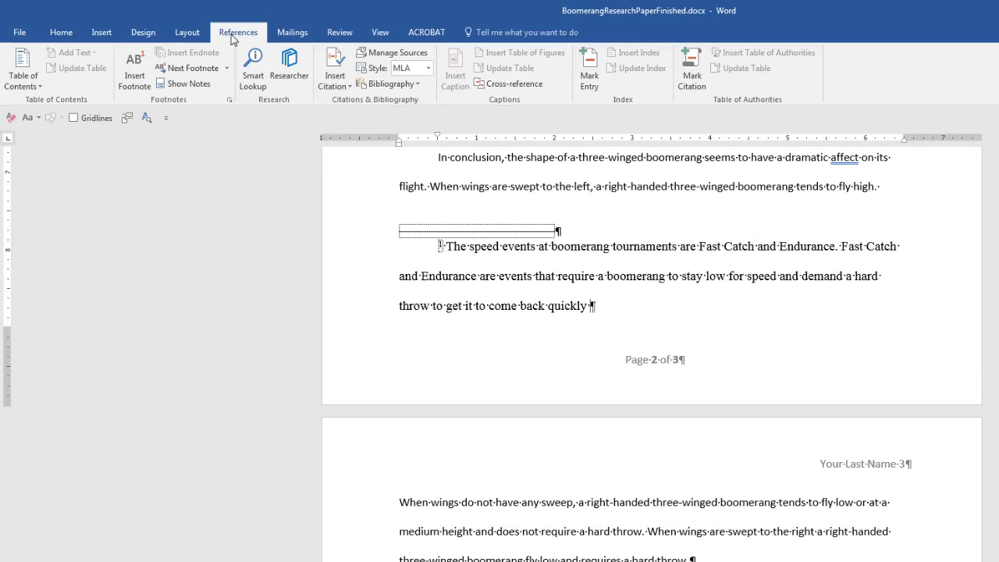
Start a new Book citation source and enter its two authors' names.
{"action": "left_click", "coordinate": [348, 87]}
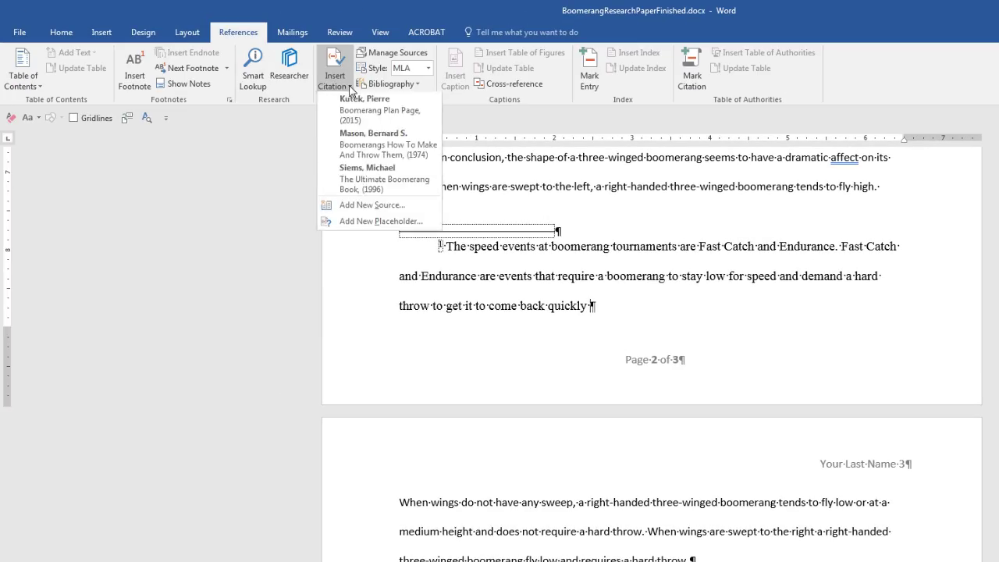
{"action": "left_click", "coordinate": [398, 206]}
{"action": "left_click", "coordinate": [379, 75]}
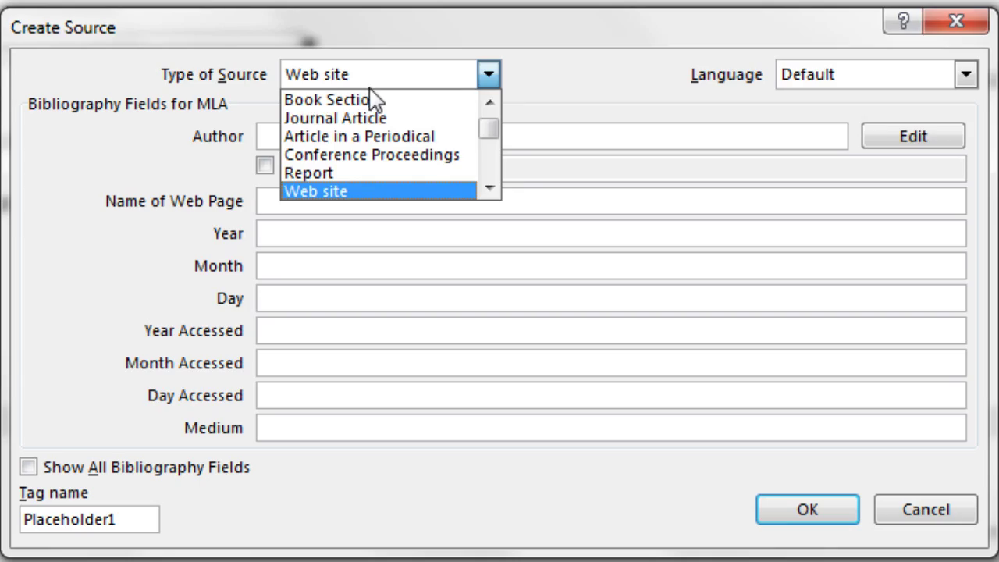
{"action": "scroll", "coordinate": [374, 100], "scroll_direction": "up", "scroll_amount": 1}
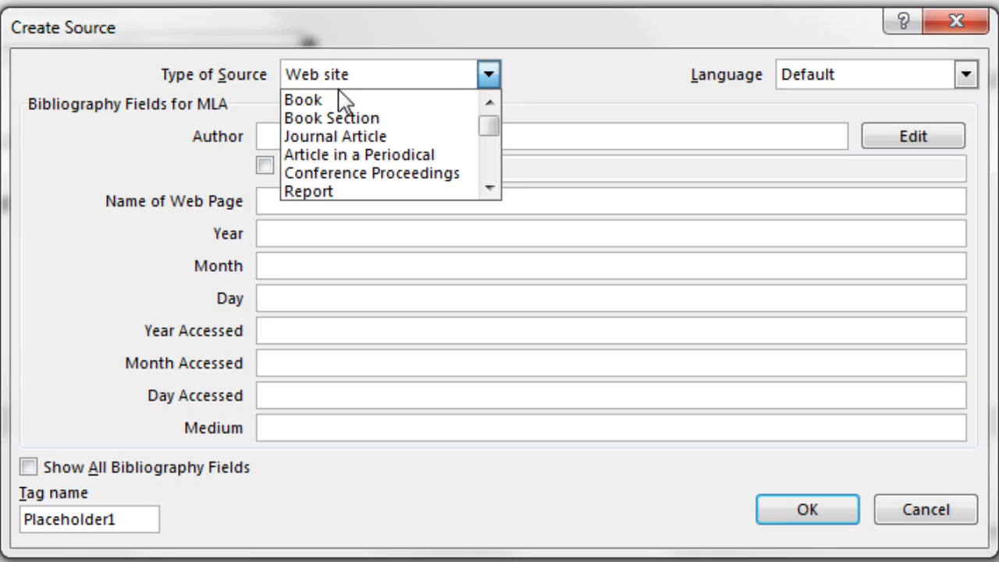
{"action": "left_click", "coordinate": [336, 103]}
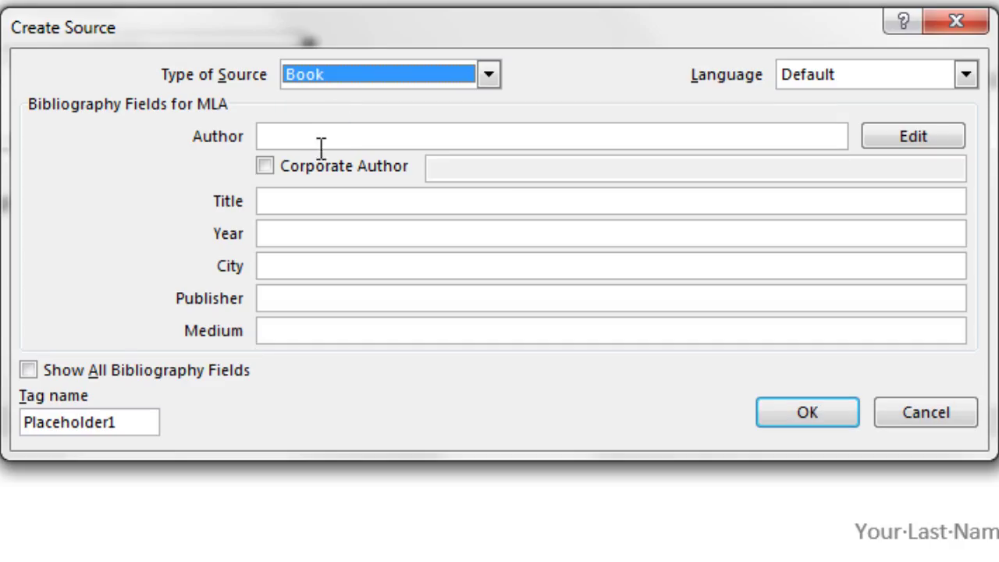
{"action": "left_click", "coordinate": [907, 146]}
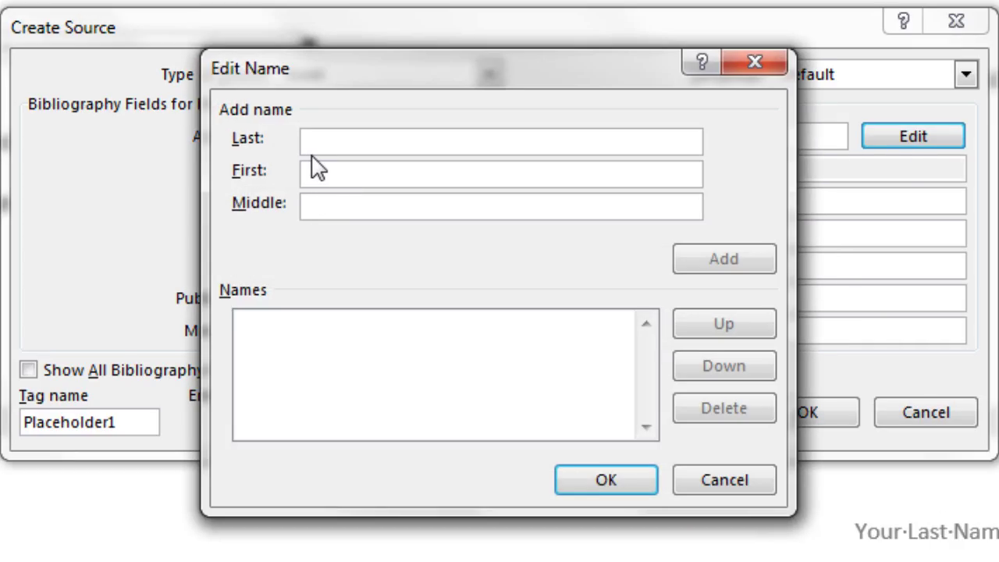
{"action": "type", "text": "Ruhe"}
{"action": "key", "text": "Tab"}
{"action": "type", "text": "Benjamin"}
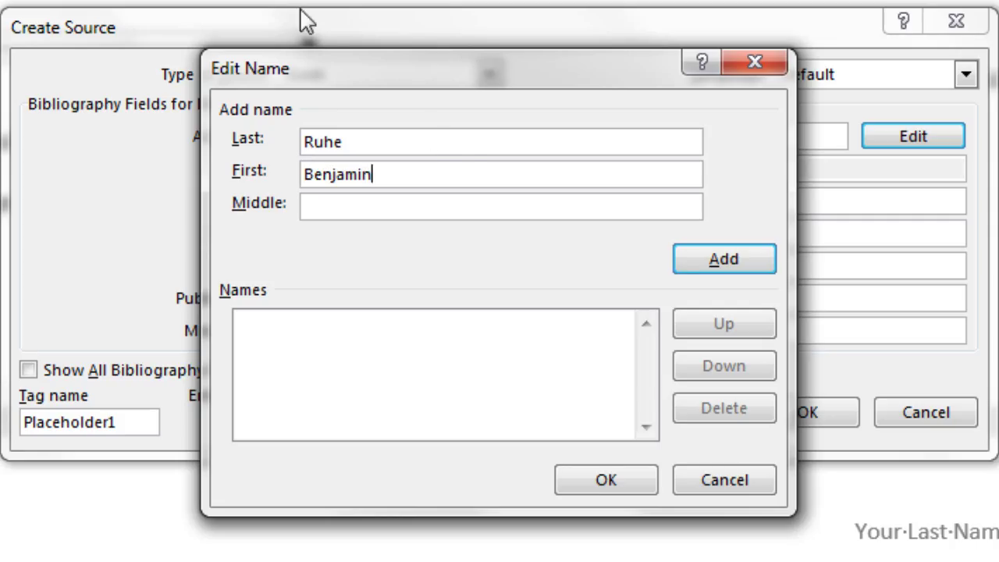
{"action": "left_click", "coordinate": [707, 262]}
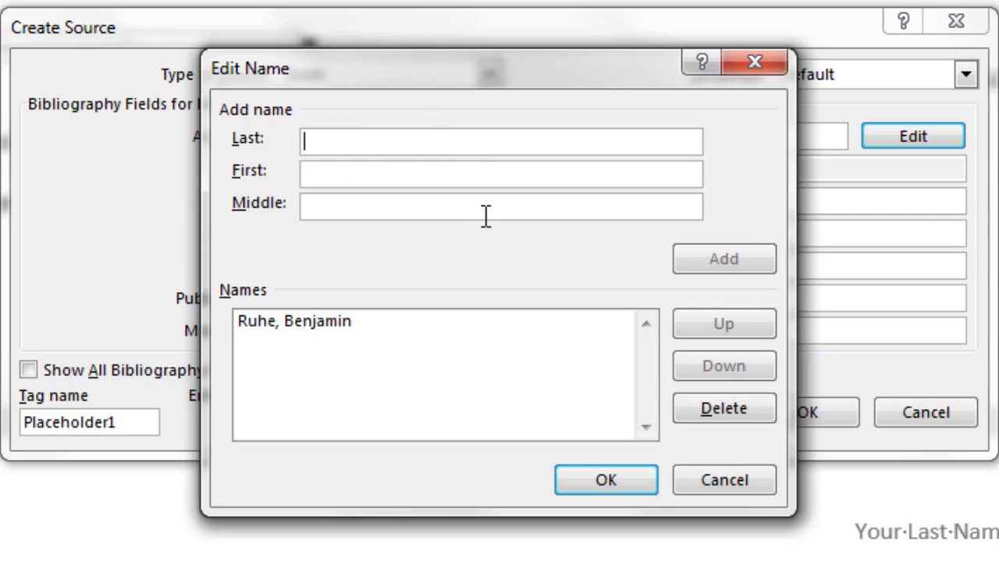
{"action": "type", "text": "Eric"}
{"action": "key", "text": "Tab"}
{"action": "type", "text": "Darnell"}
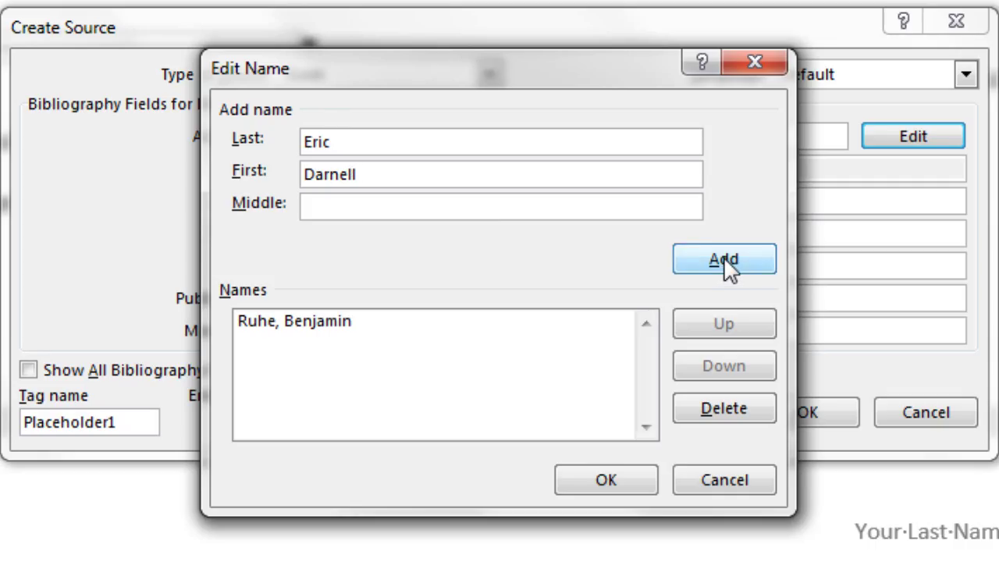
{"action": "left_click", "coordinate": [724, 257]}
{"action": "left_click", "coordinate": [629, 482]}
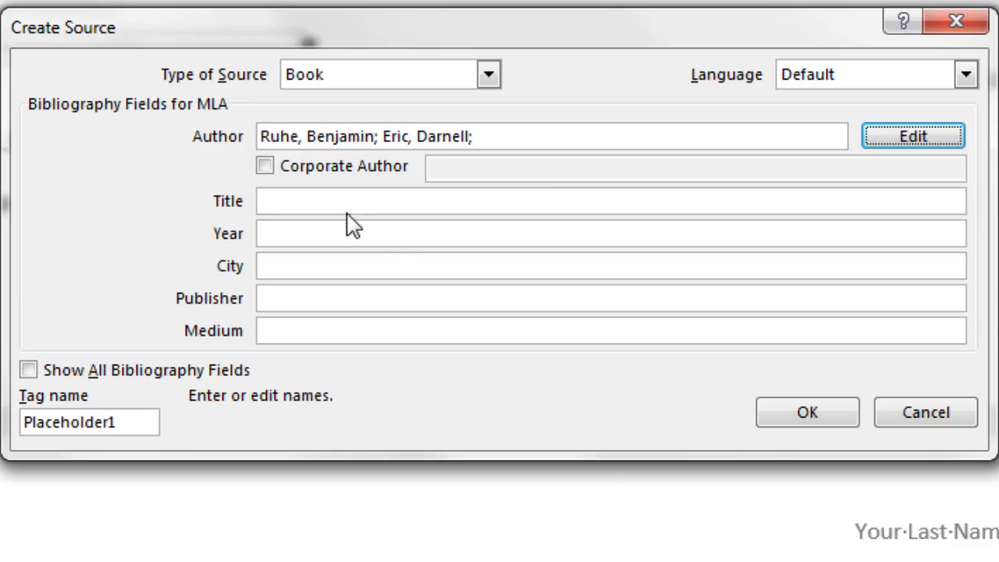
Fill in title 'Boomerang How To Throw, Catch & Make It', 1985, New York, Workman Publishing, medium Book.
{"action": "left_click", "coordinate": [305, 199]}
{"action": "type", "text": "Boomerang How To Throw, Catch & Make It"}
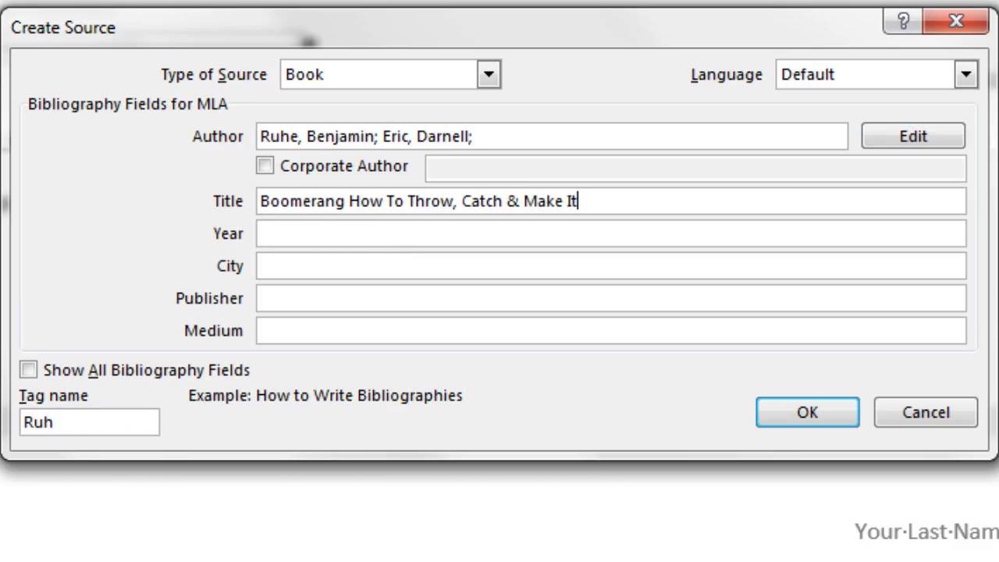
{"action": "key", "text": "Tab"}
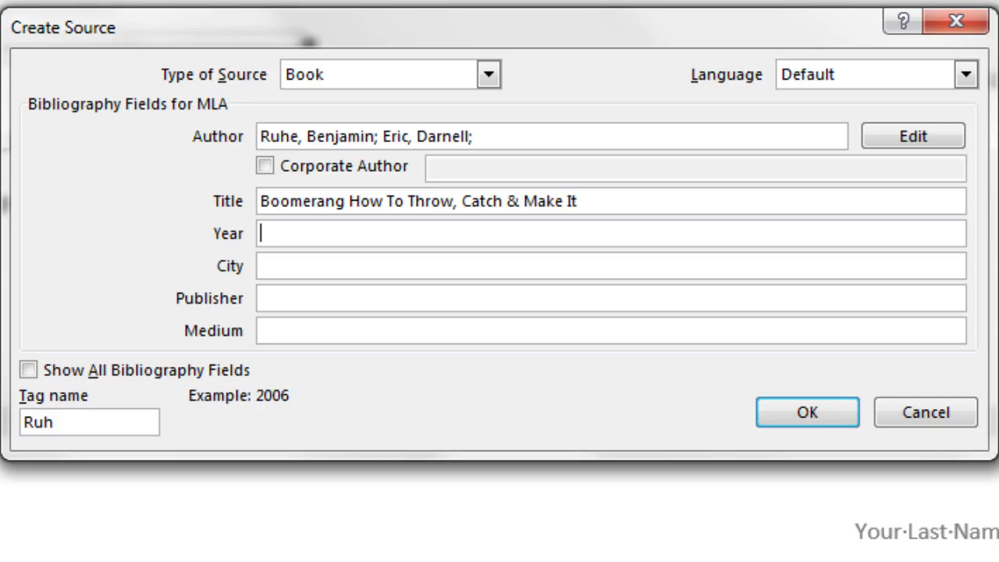
{"action": "type", "text": "1985"}
{"action": "key", "text": "Tab"}
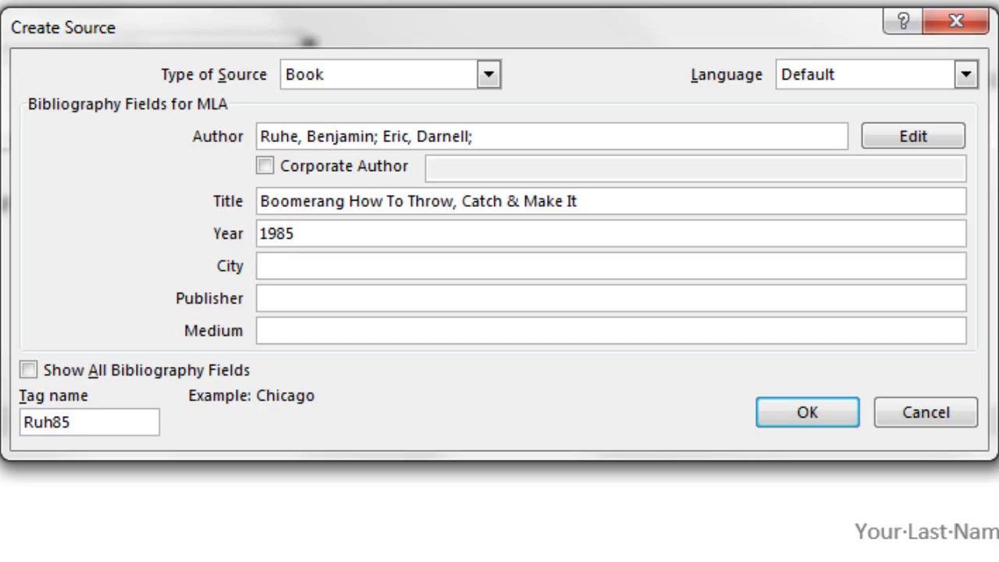
{"action": "type", "text": "New York"}
{"action": "key", "text": "Tab"}
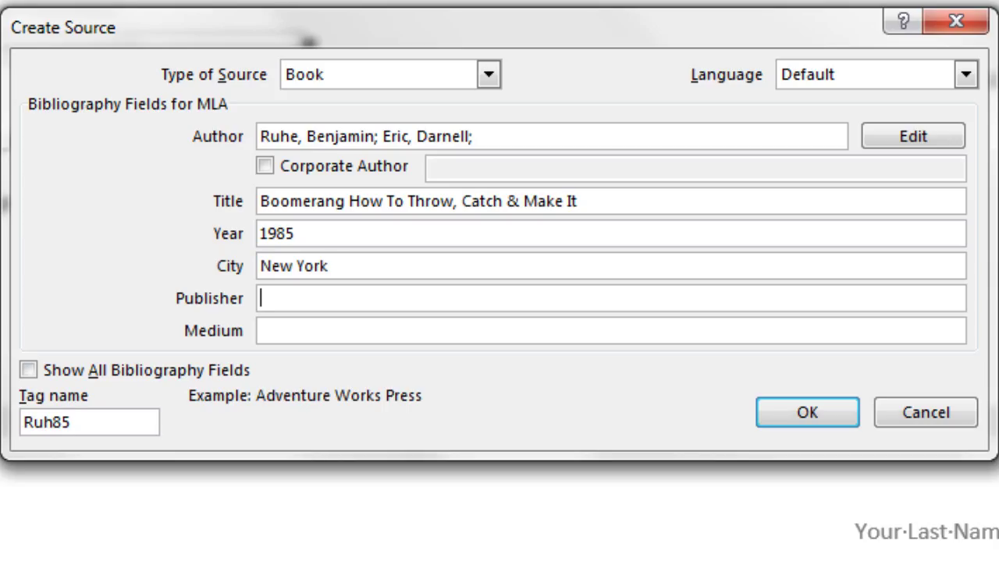
{"action": "type", "text": "Publishing"}
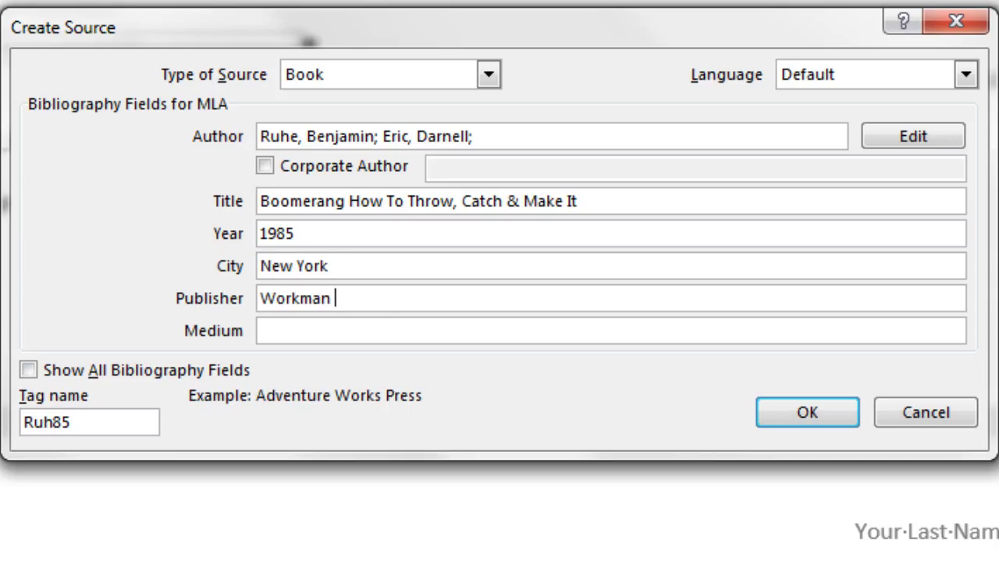
{"action": "key", "text": "Tab"}
{"action": "type", "text": "Book"}
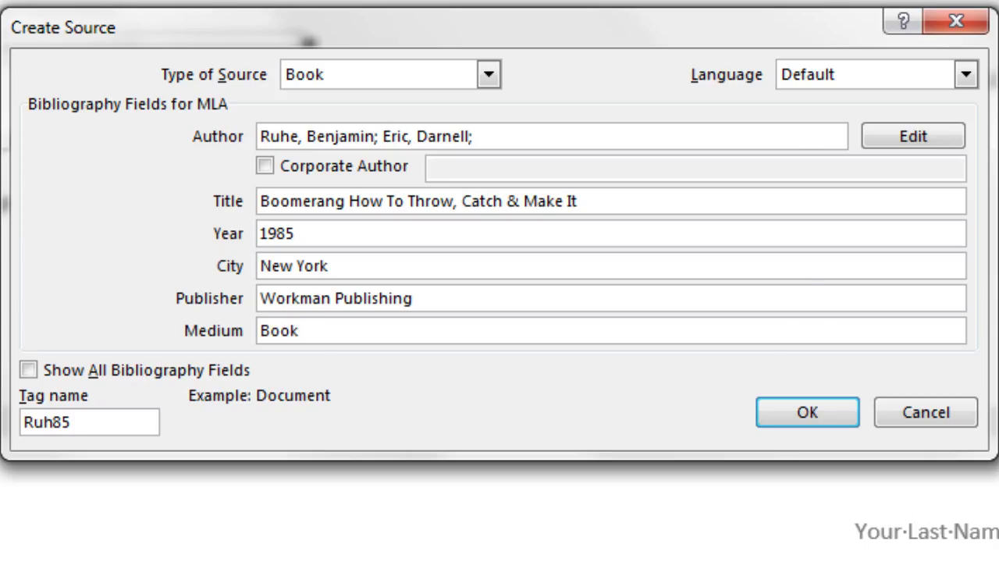
{"action": "left_click", "coordinate": [795, 412]}
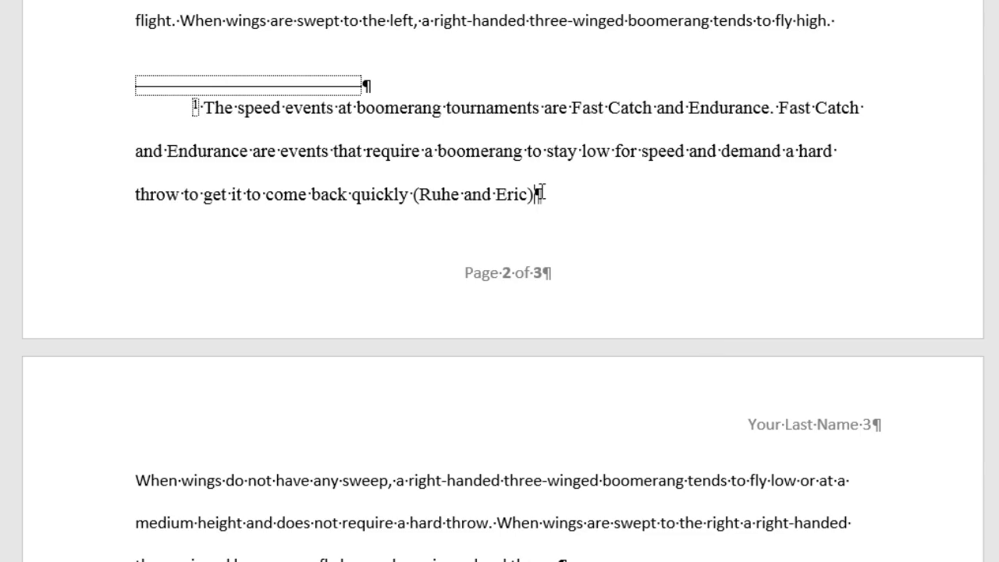
Edit the footnote's book citation to include pages 69-70.
{"action": "left_click", "coordinate": [529, 195]}
{"action": "left_click", "coordinate": [546, 219]}
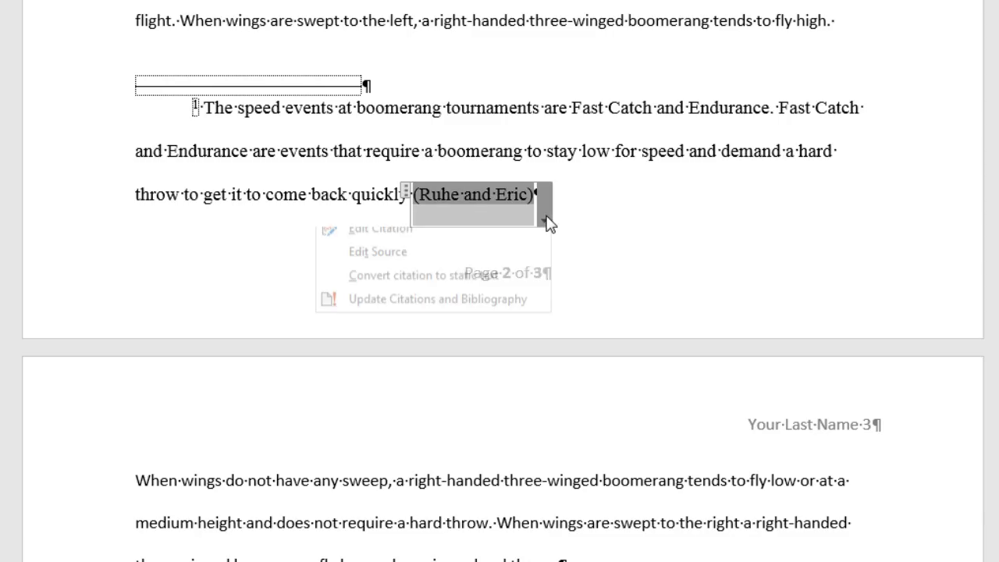
{"action": "left_click", "coordinate": [460, 247]}
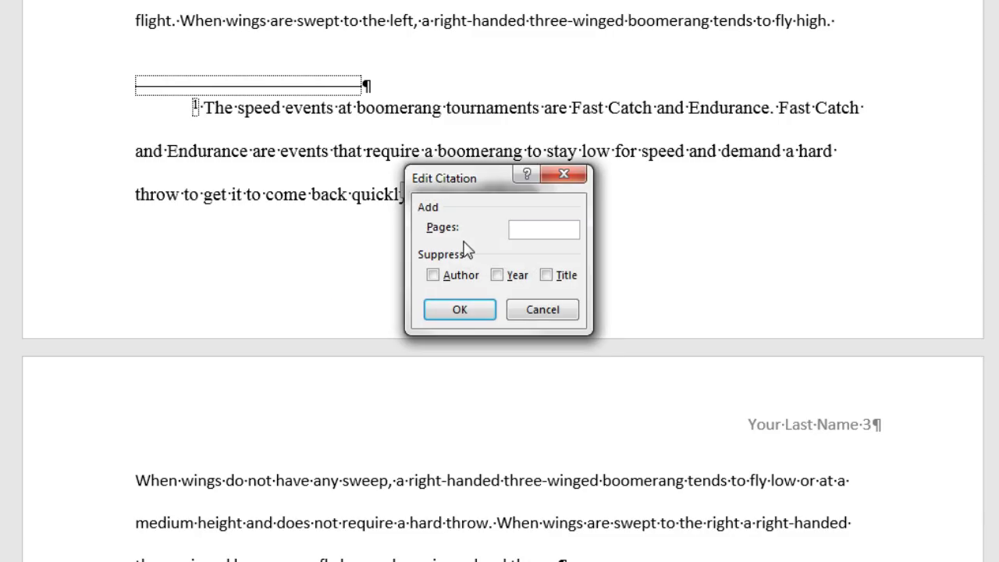
{"action": "type", "text": "69-70"}
{"action": "left_click", "coordinate": [474, 312]}
{"action": "scroll", "coordinate": [602, 320], "scroll_direction": "up", "scroll_amount": 3}
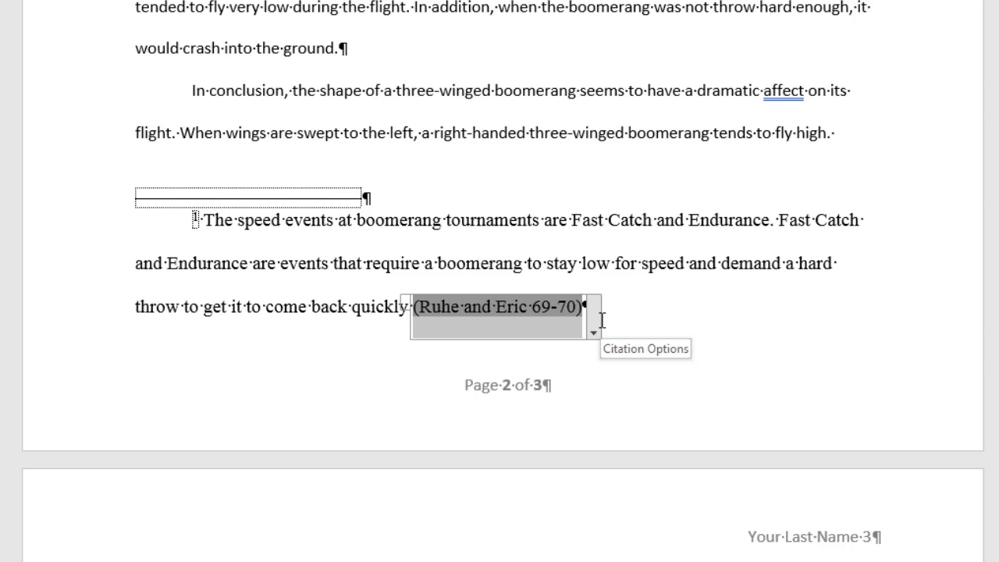
{"action": "scroll", "coordinate": [602, 320], "scroll_direction": "up", "scroll_amount": 10}
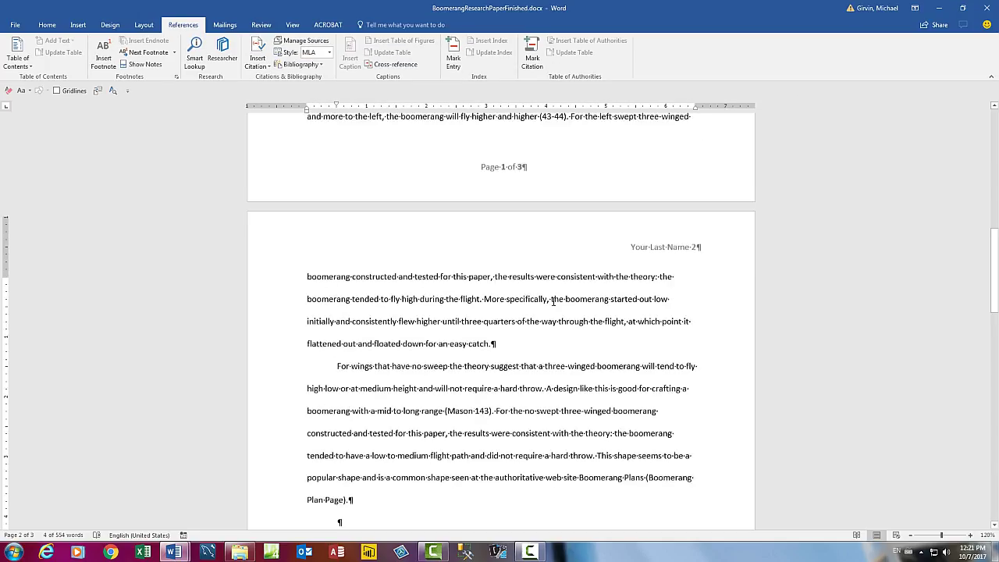
{"action": "scroll", "coordinate": [552, 301], "scroll_direction": "up", "scroll_amount": 15}
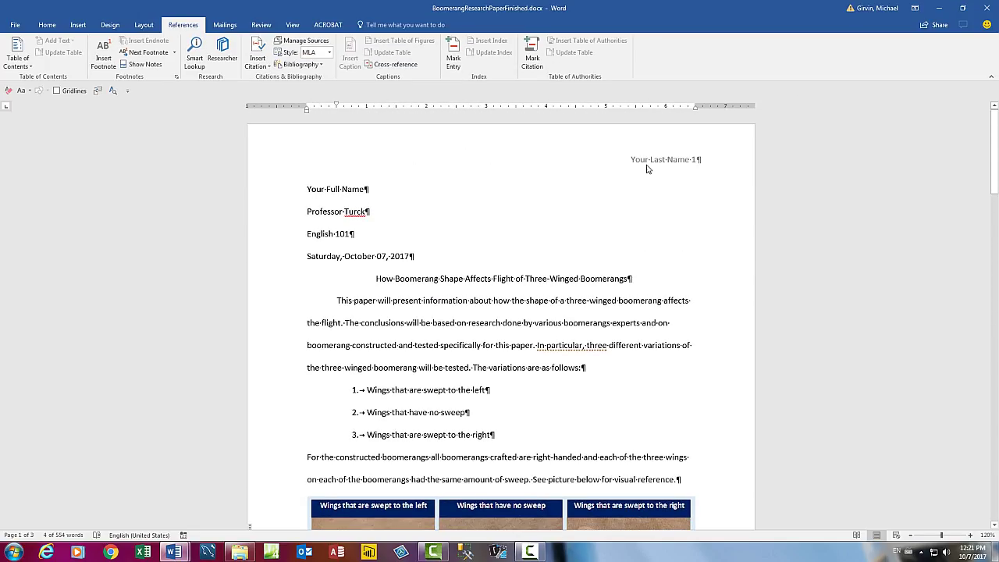
Set the header text 'Your Last Name 1' to 12 pt.
{"action": "double_click", "coordinate": [656, 164]}
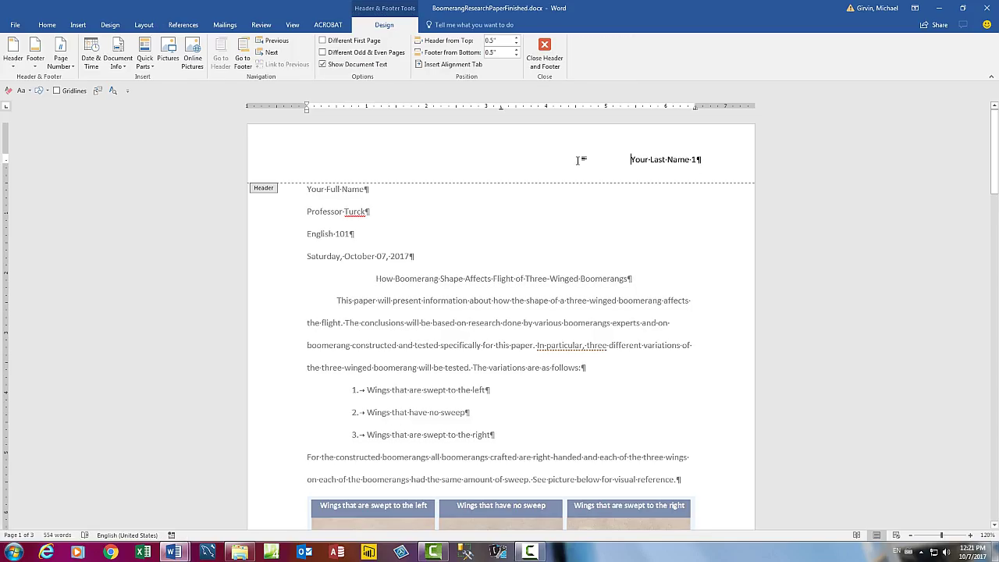
{"action": "left_click_drag", "start_coordinate": [580, 160], "coordinate": [713, 164]}
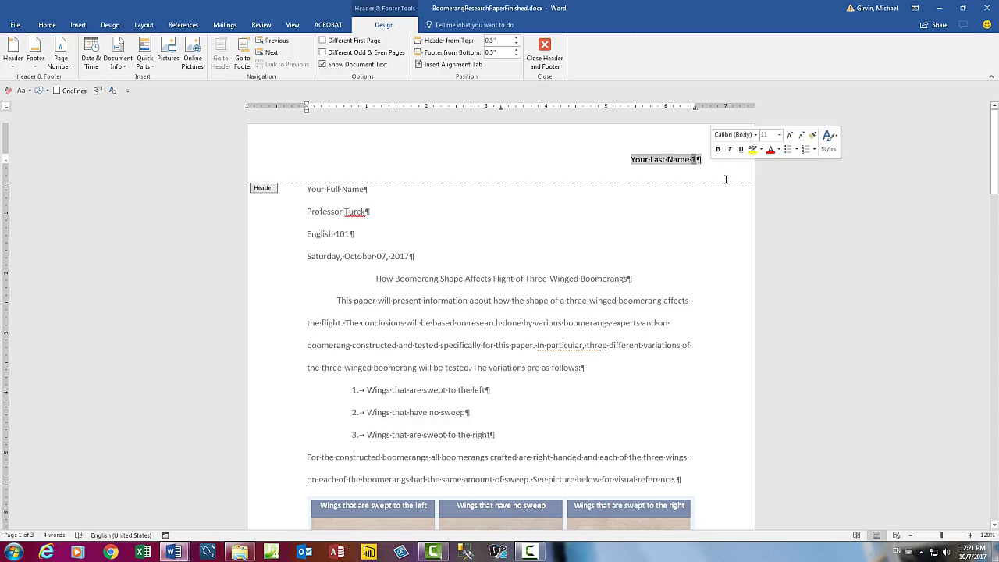
{"action": "right_click", "coordinate": [673, 167]}
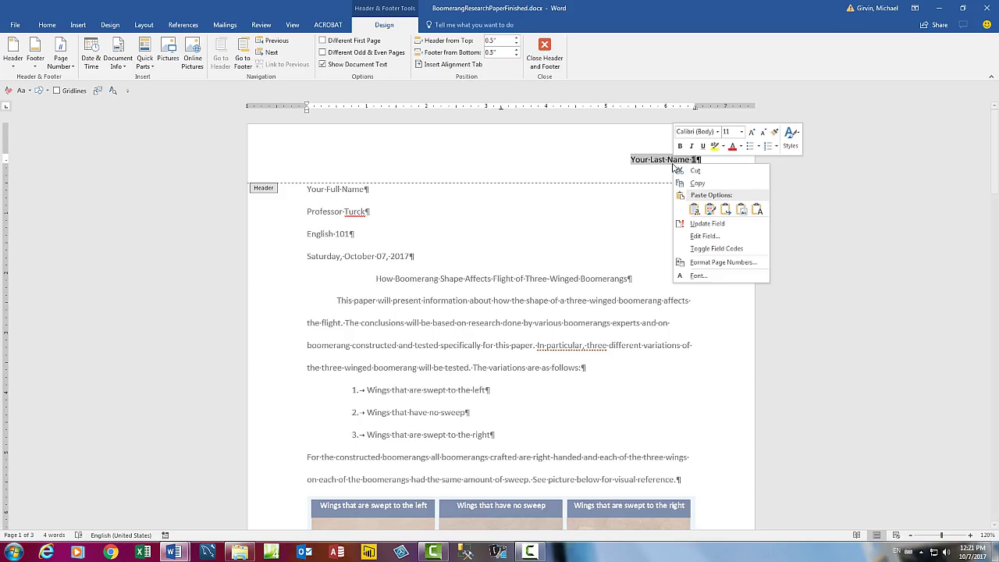
{"action": "left_click", "coordinate": [742, 134]}
{"action": "left_click", "coordinate": [742, 132]}
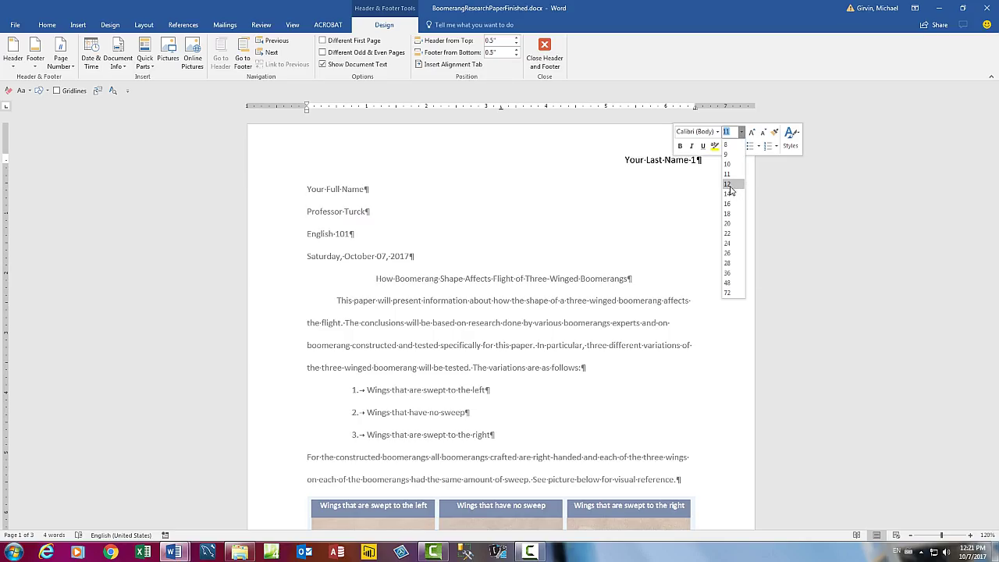
{"action": "left_click", "coordinate": [731, 180]}
{"action": "left_click", "coordinate": [717, 131]}
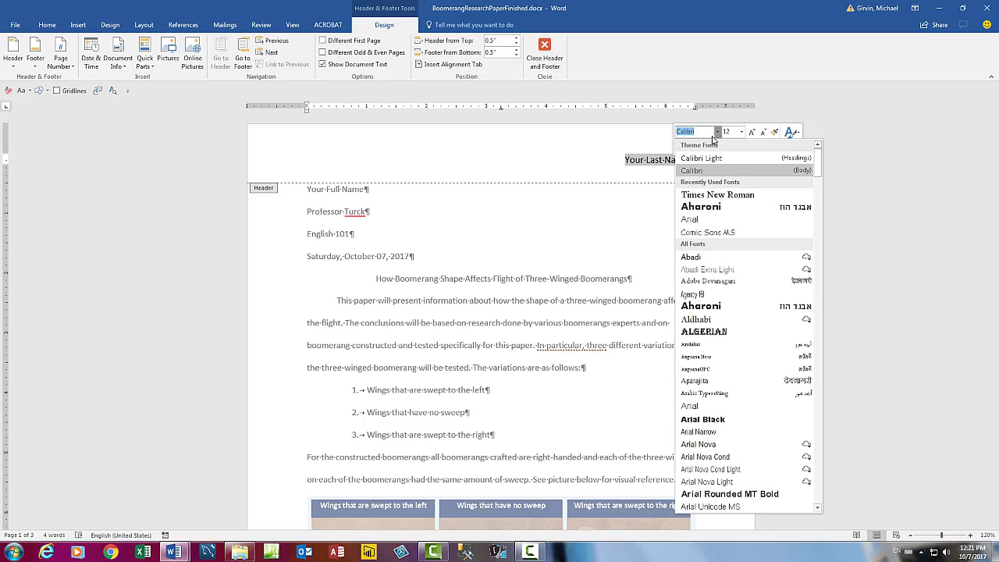
{"action": "key", "text": "Escape"}
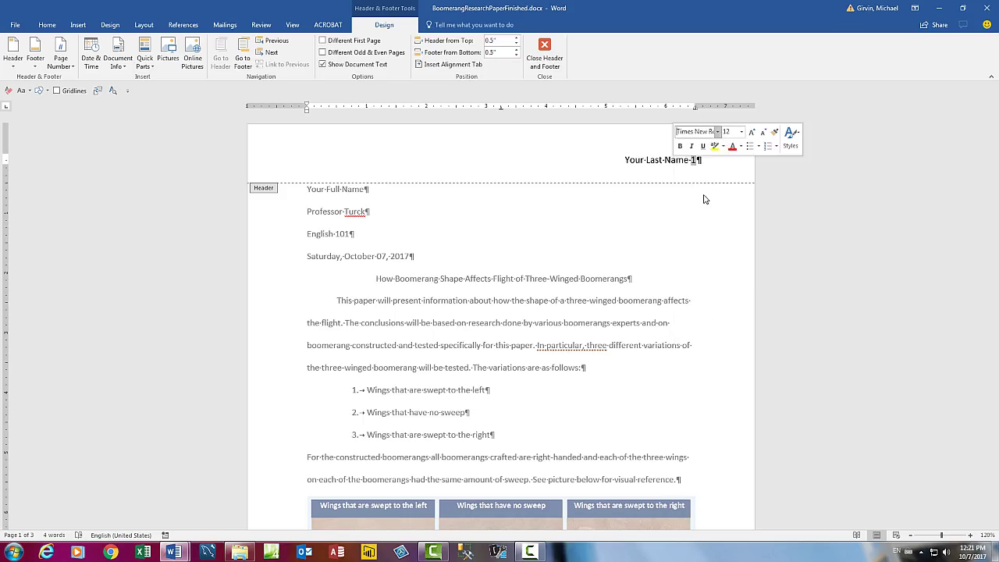
{"action": "key", "text": "Escape"}
Make the 'Page 1 of 3' footer 12 pt Times New Roman and close the footer.
{"action": "scroll", "coordinate": [589, 315], "scroll_direction": "down", "scroll_amount": 8}
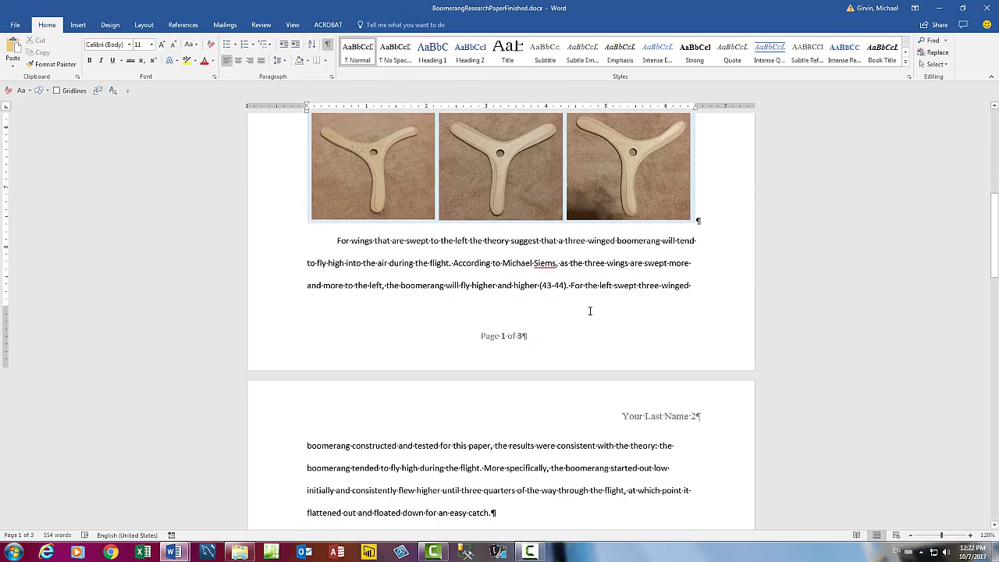
{"action": "double_click", "coordinate": [491, 336]}
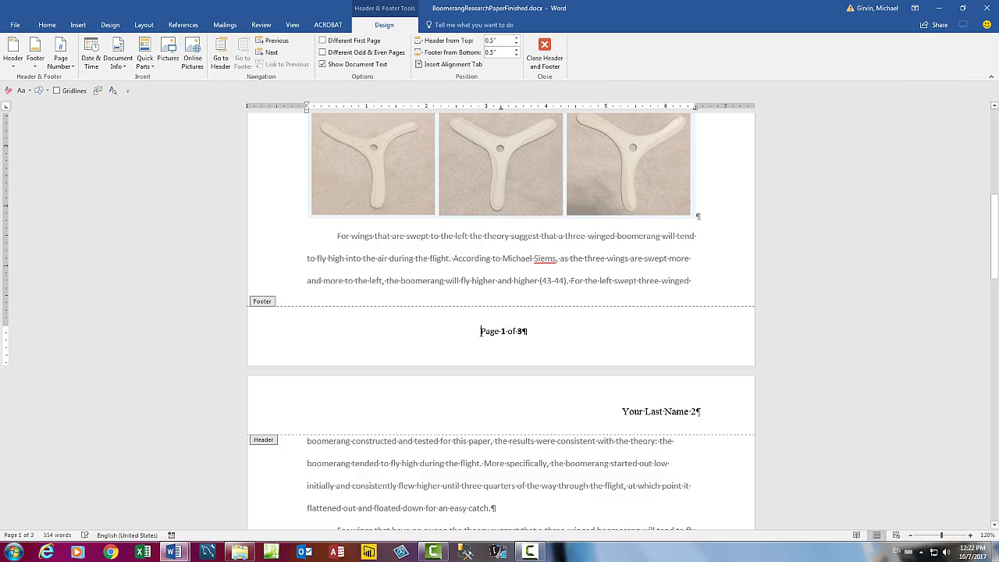
{"action": "left_click_drag", "start_coordinate": [484, 332], "coordinate": [563, 333]}
{"action": "right_click", "coordinate": [515, 332]}
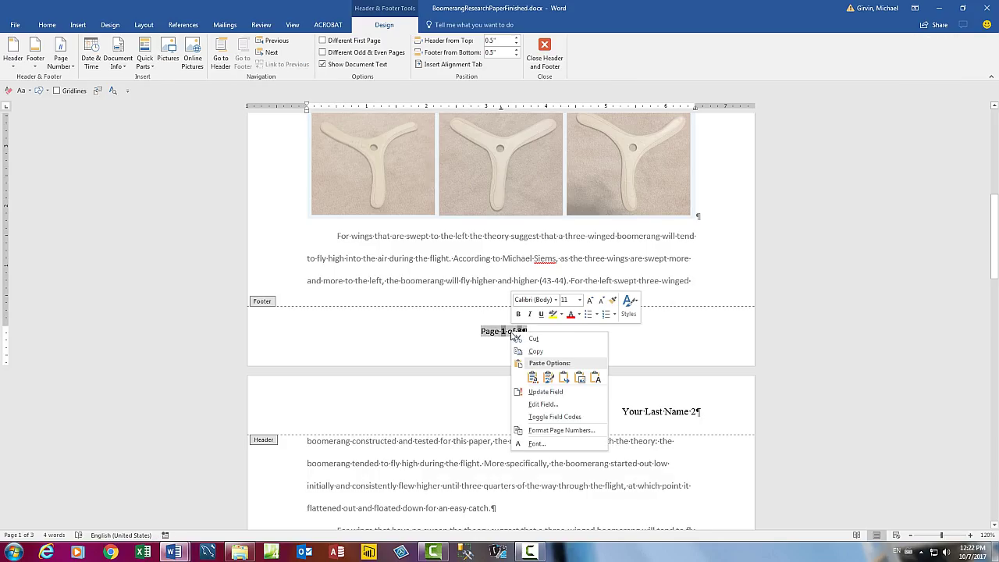
{"action": "left_click", "coordinate": [579, 300]}
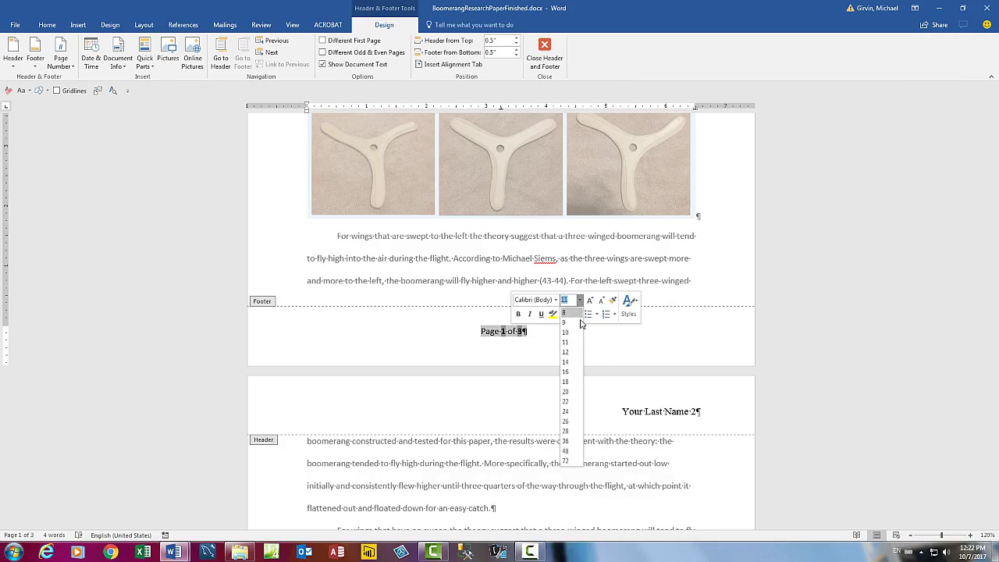
{"action": "left_click", "coordinate": [568, 352]}
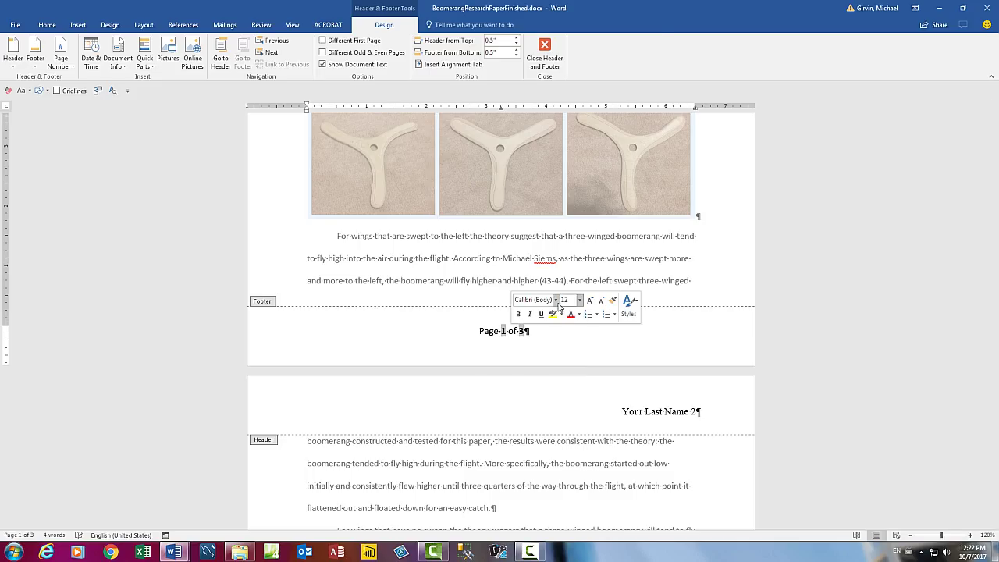
{"action": "left_click", "coordinate": [557, 300]}
{"action": "left_click", "coordinate": [562, 61]}
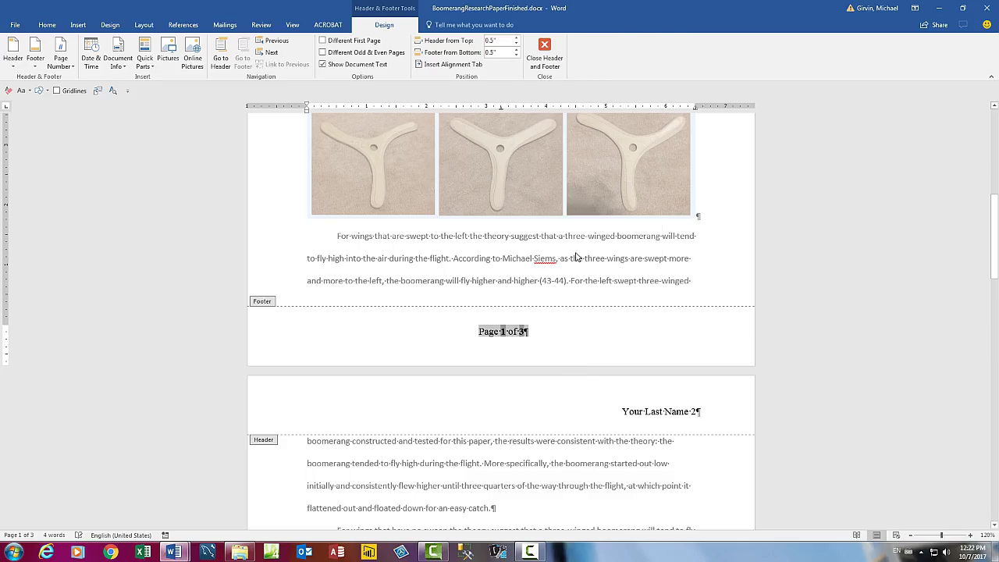
{"action": "left_click", "coordinate": [544, 55]}
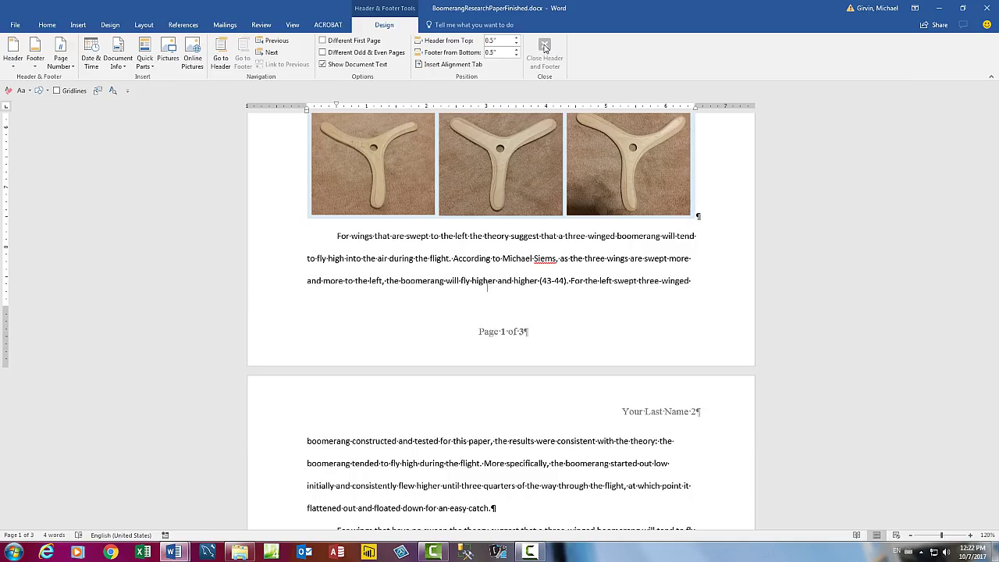
Select the entire document and set it to Times New Roman, 12 pt.
{"action": "scroll", "coordinate": [597, 304], "scroll_direction": "up", "scroll_amount": 5}
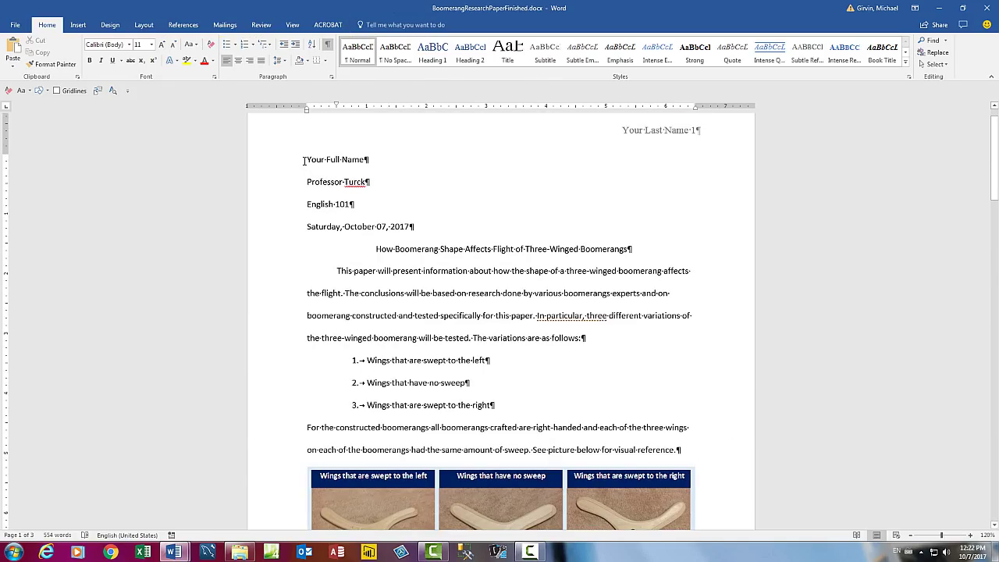
{"action": "key", "text": "ctrl+a"}
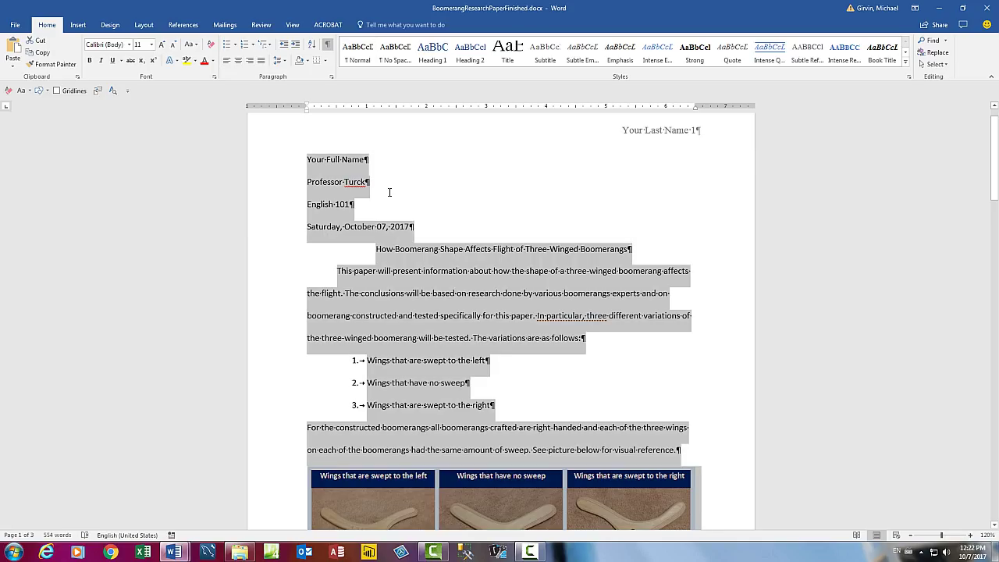
{"action": "right_click", "coordinate": [359, 184]}
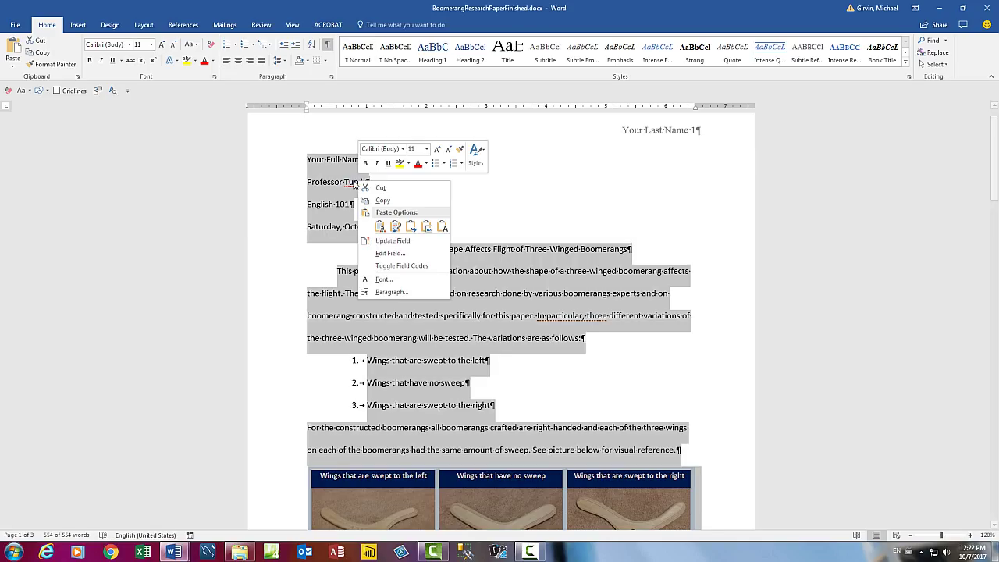
{"action": "left_click", "coordinate": [427, 148]}
{"action": "left_click", "coordinate": [412, 199]}
{"action": "left_click", "coordinate": [403, 149]}
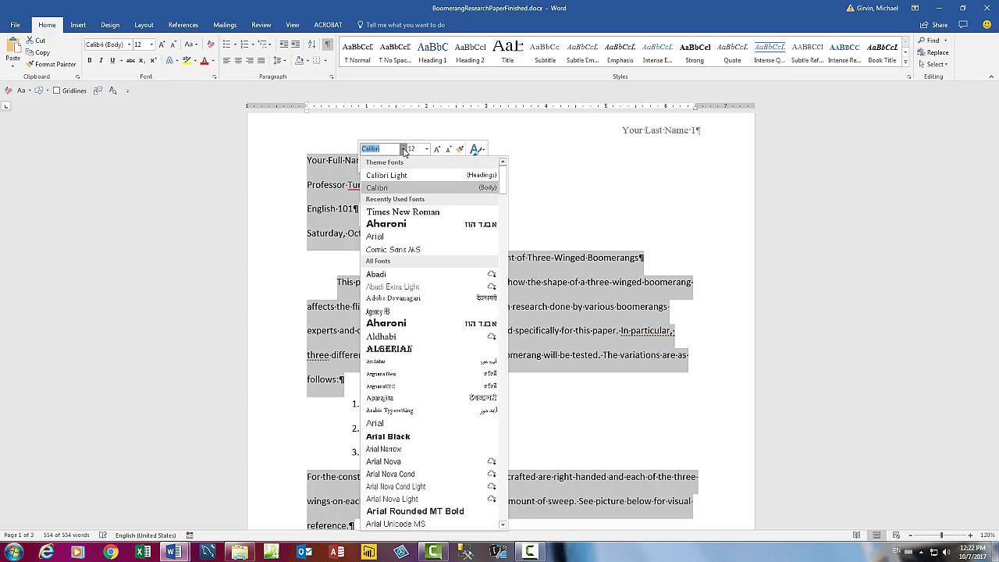
{"action": "left_click", "coordinate": [397, 214]}
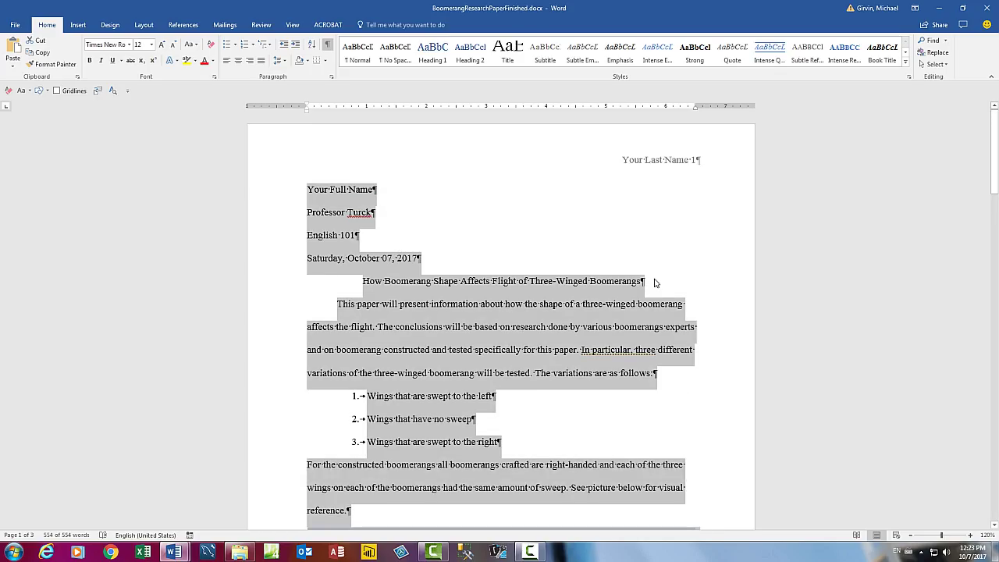
{"action": "left_click", "coordinate": [661, 283]}
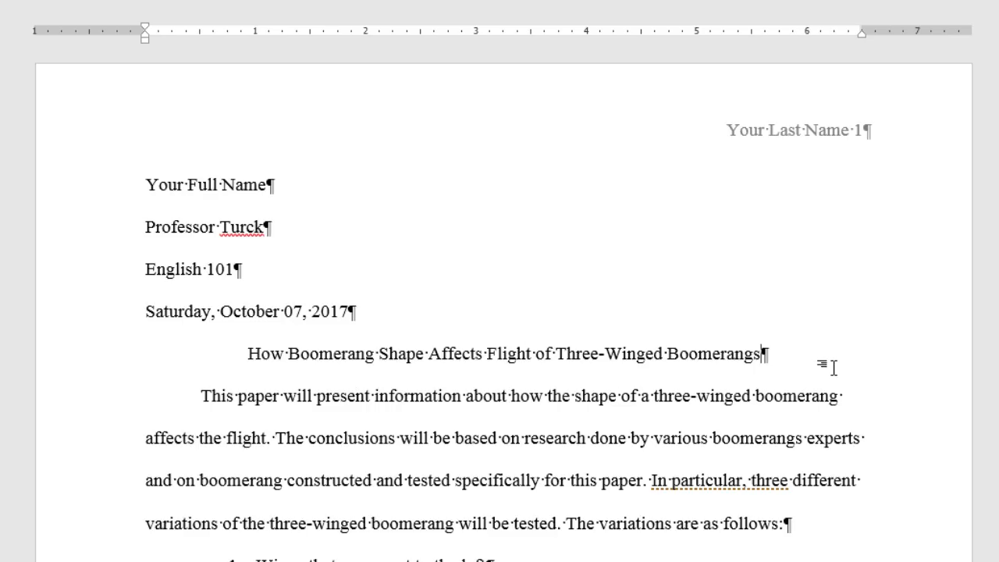
Insert a blank line after the title, then place the cursor after the page 3 conclusion.
{"action": "key", "text": "Return"}
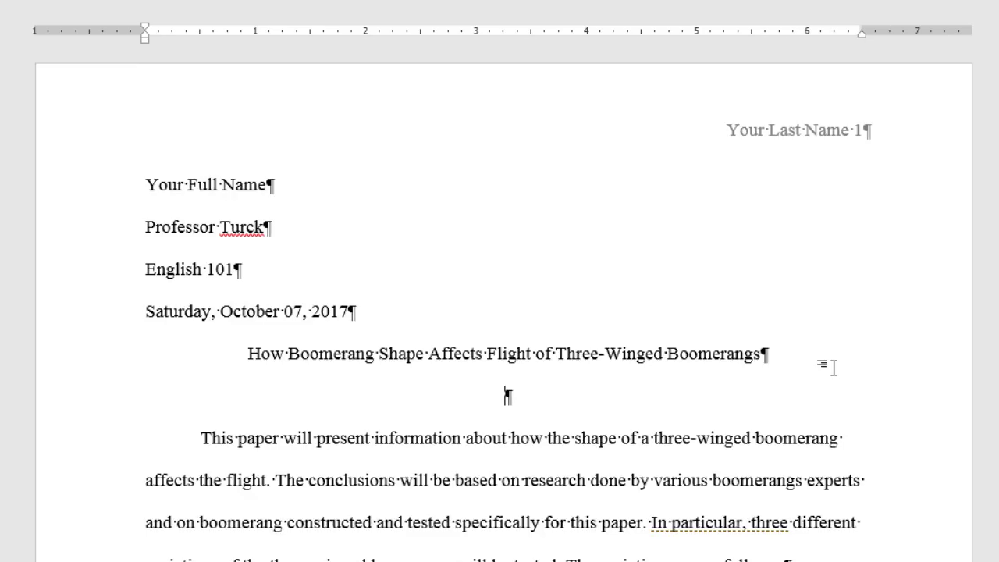
{"action": "scroll", "coordinate": [833, 368], "scroll_direction": "down", "scroll_amount": 5}
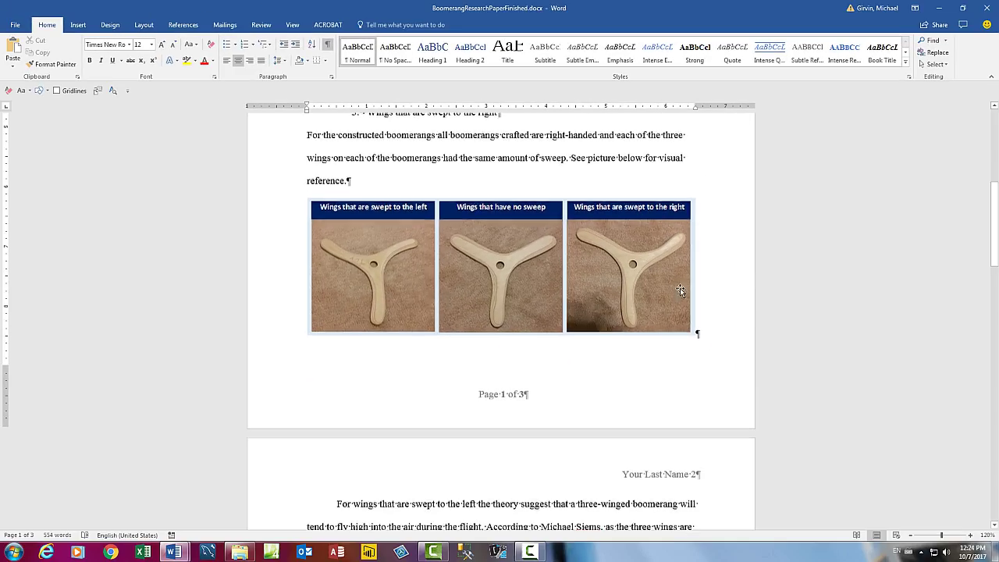
{"action": "scroll", "coordinate": [684, 382], "scroll_direction": "down", "scroll_amount": 3}
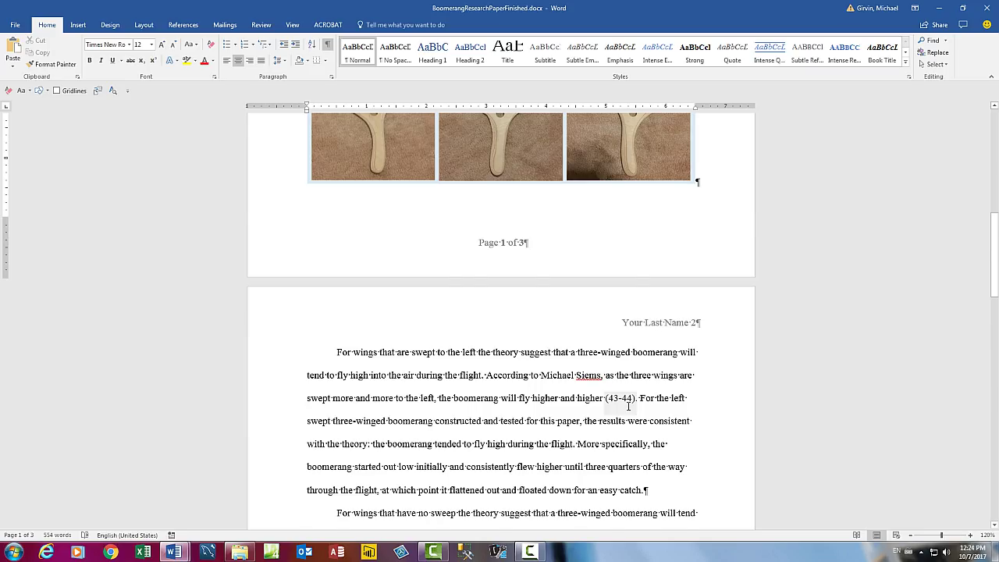
{"action": "scroll", "coordinate": [628, 406], "scroll_direction": "down", "scroll_amount": 5}
{"action": "scroll", "coordinate": [627, 406], "scroll_direction": "down", "scroll_amount": 3}
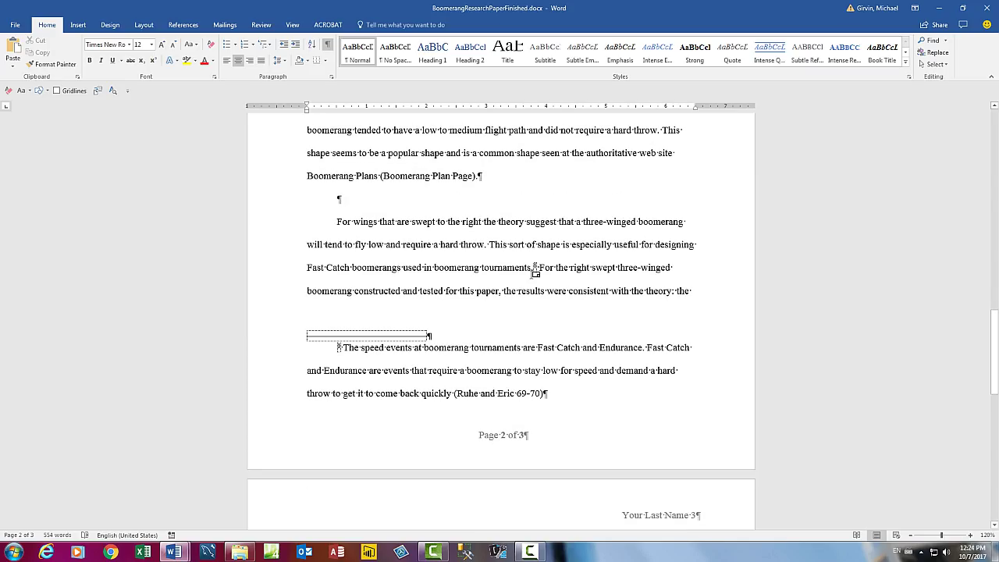
{"action": "scroll", "coordinate": [533, 273], "scroll_direction": "down", "scroll_amount": 4}
{"action": "left_click", "coordinate": [636, 391]}
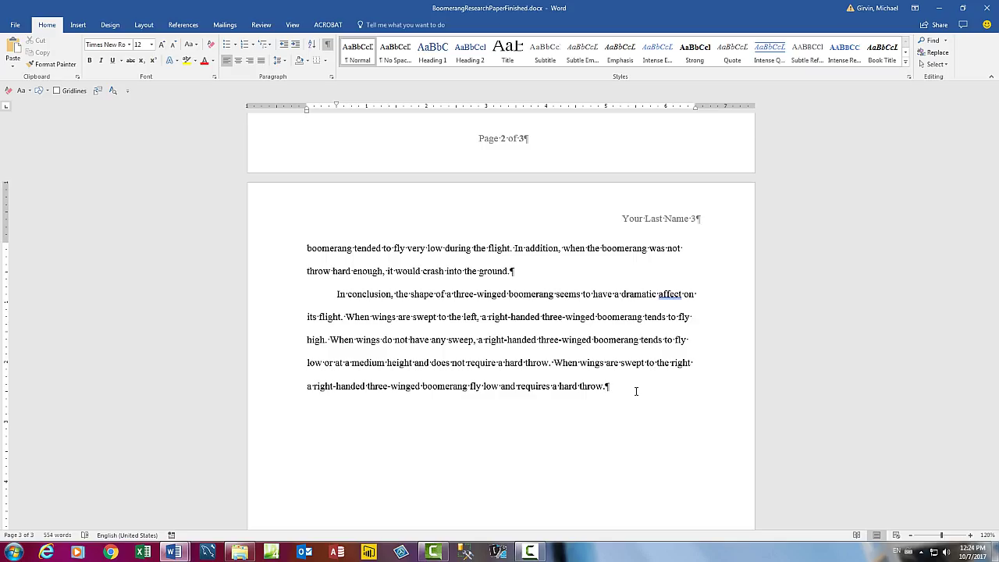
{"action": "scroll", "coordinate": [640, 375], "scroll_direction": "down", "scroll_amount": 1}
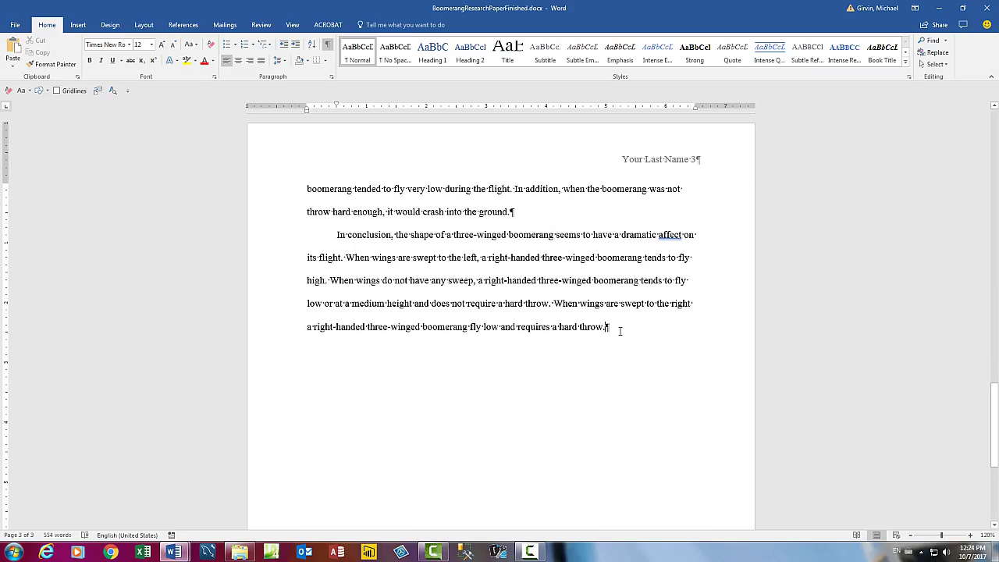
Insert a page break after the conclusion to start page 4.
{"action": "key", "text": "ctrl+Return"}
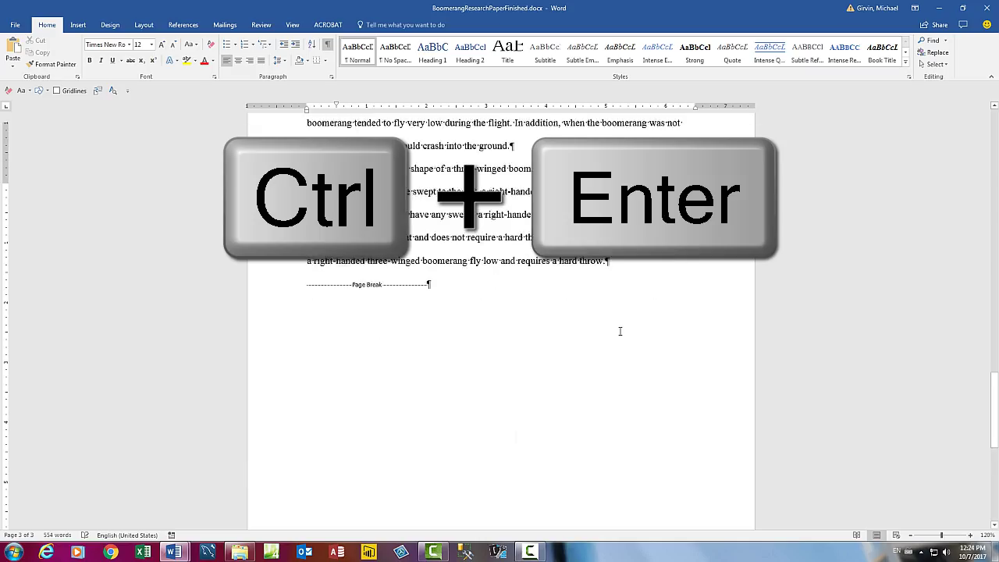
{"action": "scroll", "coordinate": [620, 330], "scroll_direction": "up", "scroll_amount": 2}
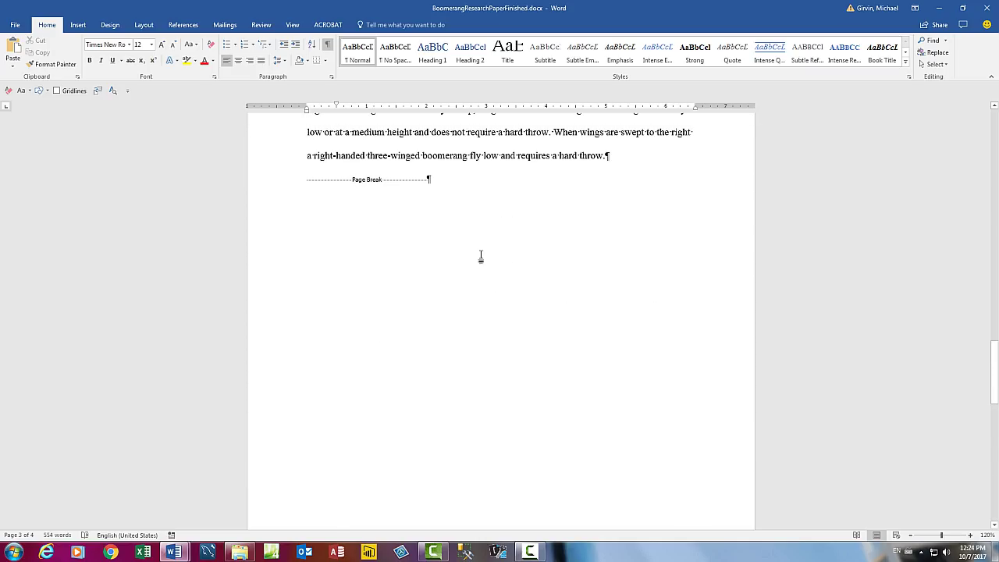
{"action": "scroll", "coordinate": [428, 210], "scroll_direction": "down", "scroll_amount": 5}
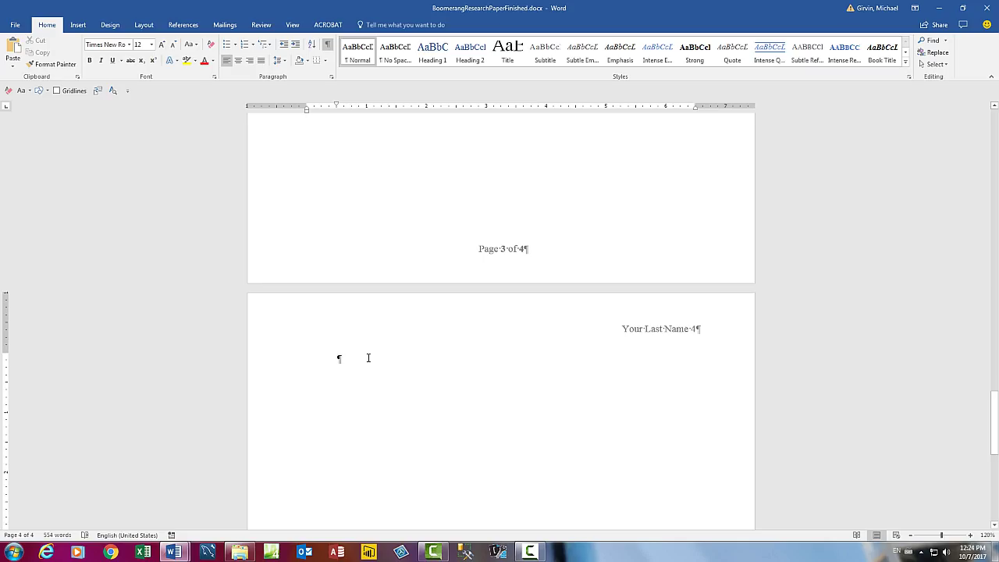
Set page 4's empty first paragraph to Special indentation (none), removing the first-line indent.
{"action": "right_click", "coordinate": [368, 357]}
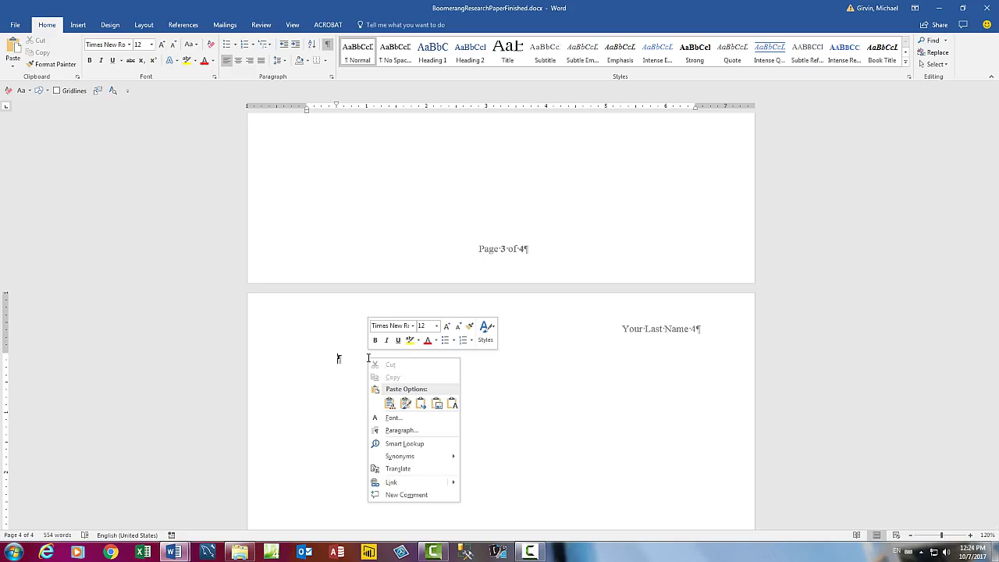
{"action": "left_click", "coordinate": [395, 437]}
{"action": "left_click_drag", "start_coordinate": [697, 159], "coordinate": [468, 243]}
{"action": "left_click", "coordinate": [539, 334]}
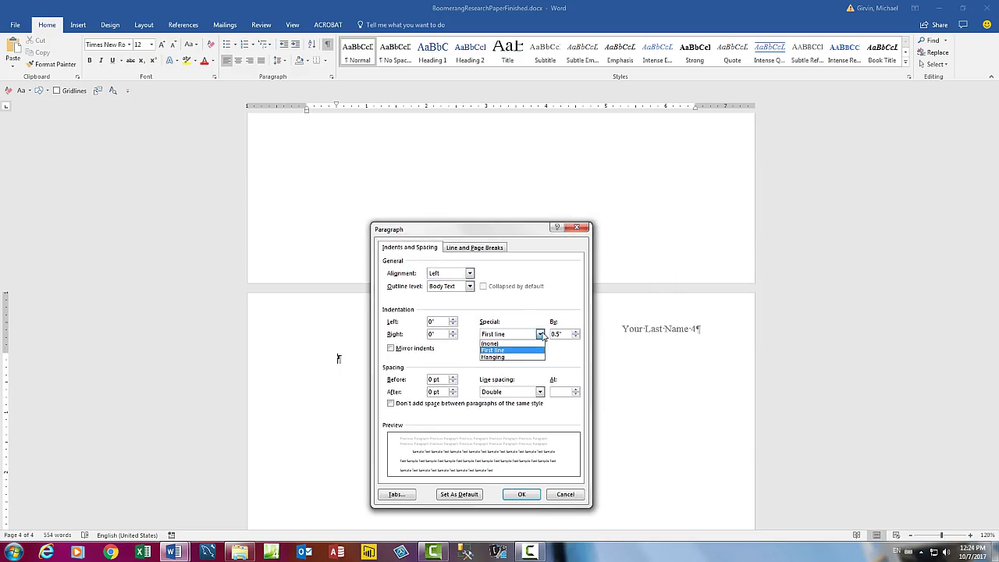
{"action": "left_click", "coordinate": [511, 343]}
{"action": "left_click", "coordinate": [524, 495]}
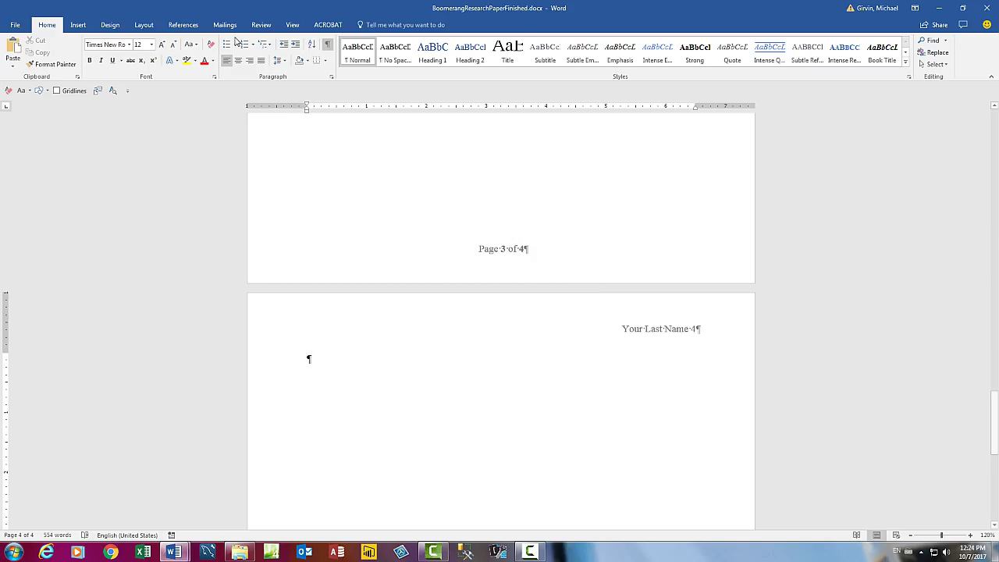
Insert the Works Cited bibliography listing four sources, Kutek to Siems, and click its heading.
{"action": "left_click", "coordinate": [182, 28]}
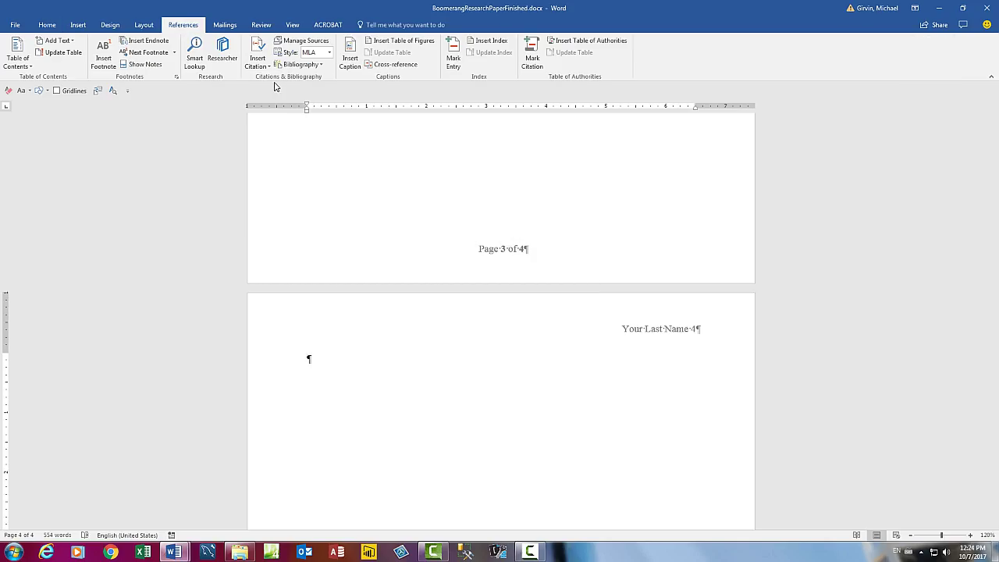
{"action": "left_click", "coordinate": [321, 65]}
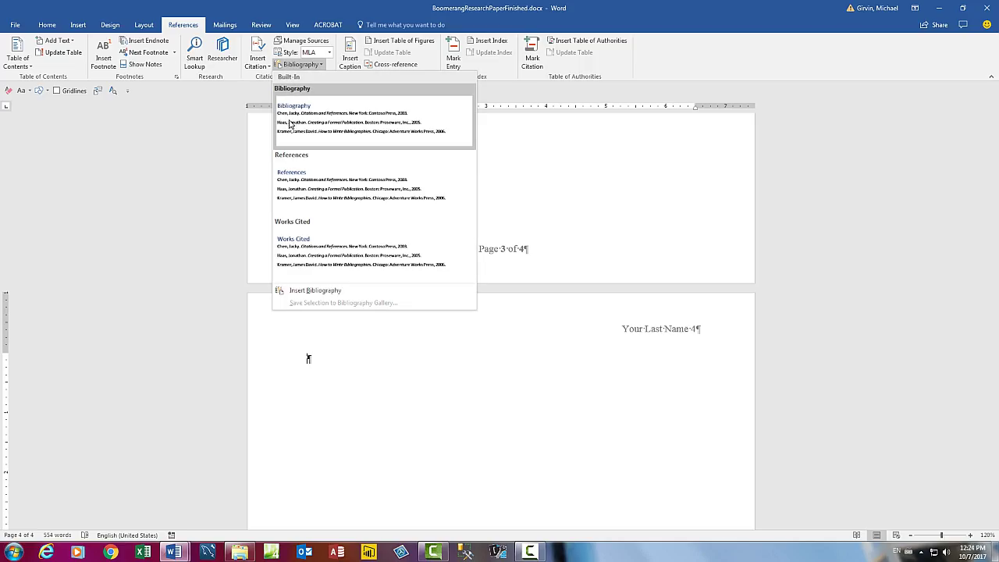
{"action": "left_click", "coordinate": [316, 258]}
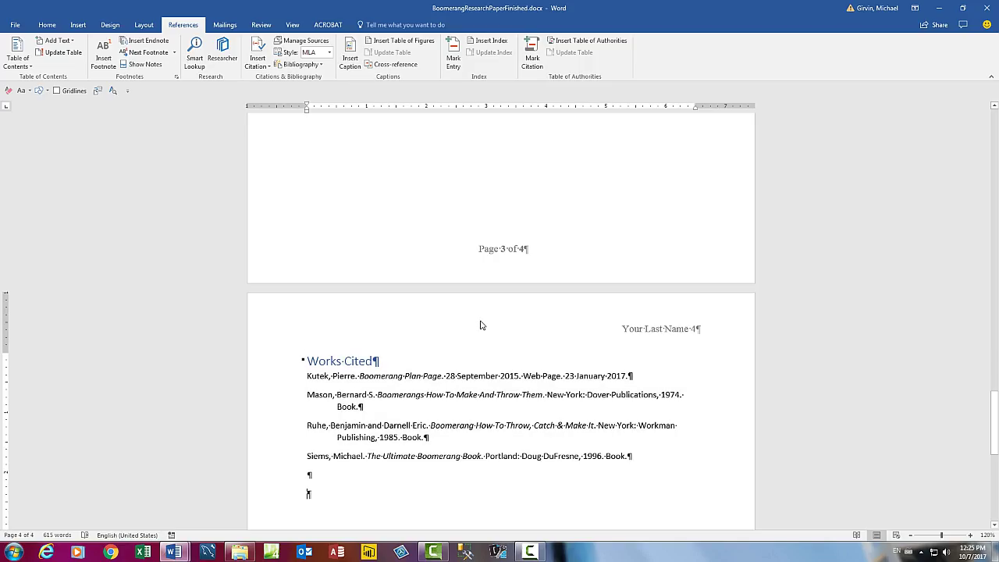
{"action": "left_click", "coordinate": [367, 365]}
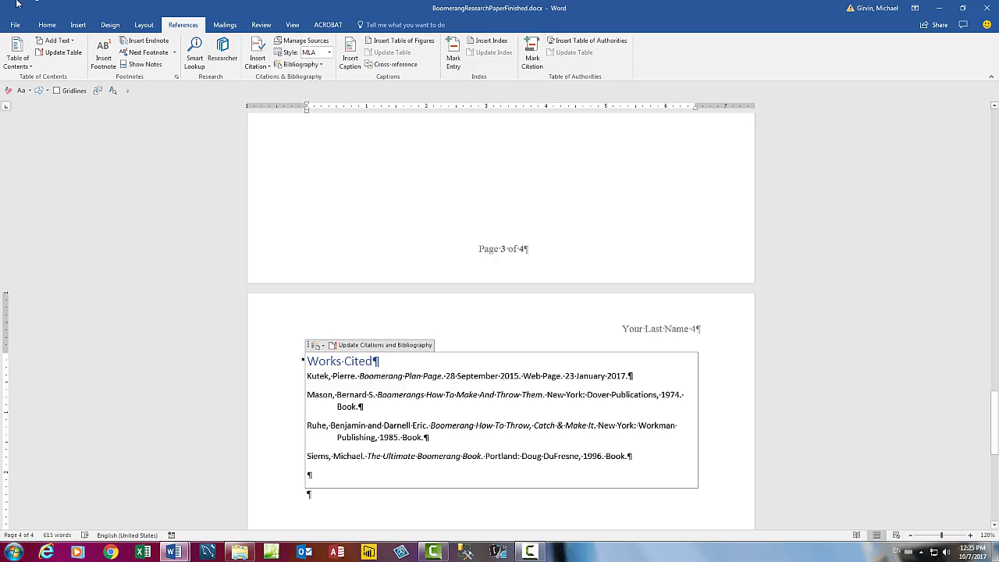
Modify the Heading 1 style to Times New Roman with Automatic font colour.
{"action": "left_click", "coordinate": [49, 25]}
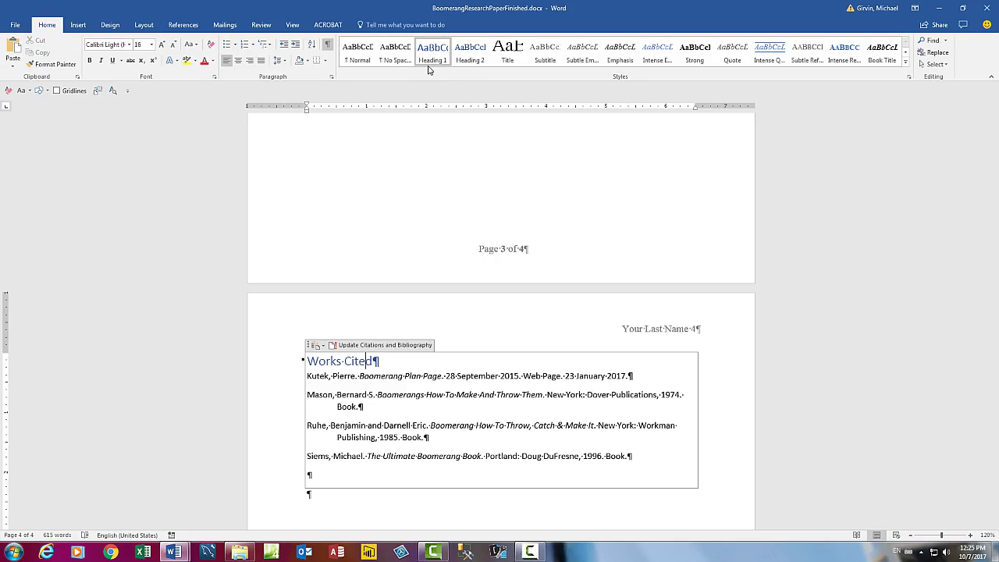
{"action": "left_click", "coordinate": [454, 394]}
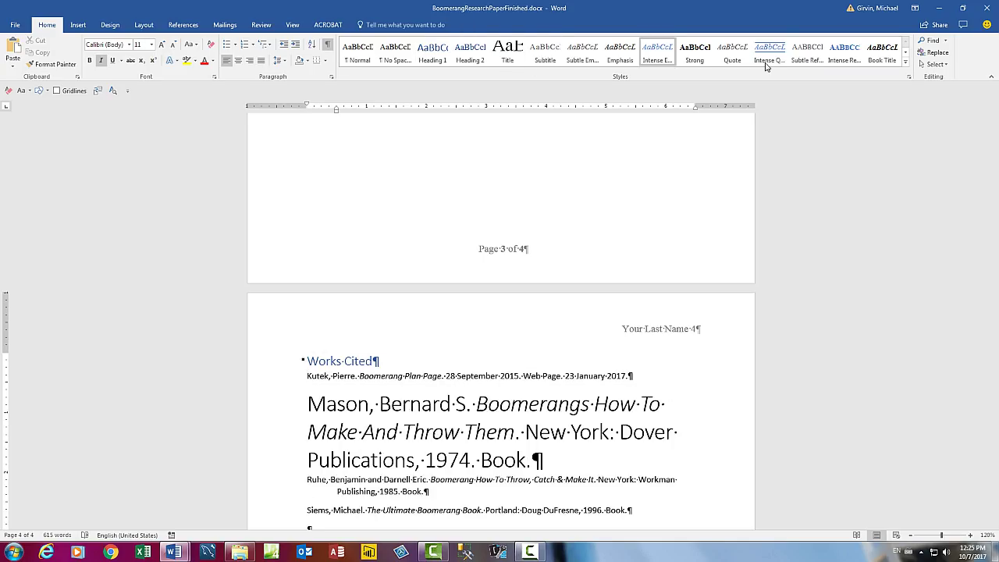
{"action": "left_click", "coordinate": [361, 360]}
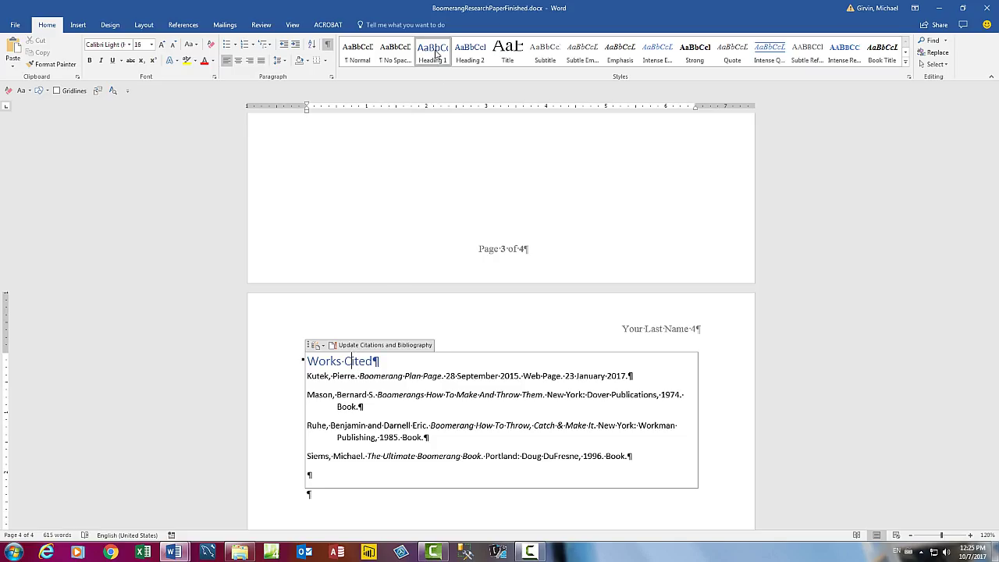
{"action": "right_click", "coordinate": [435, 53]}
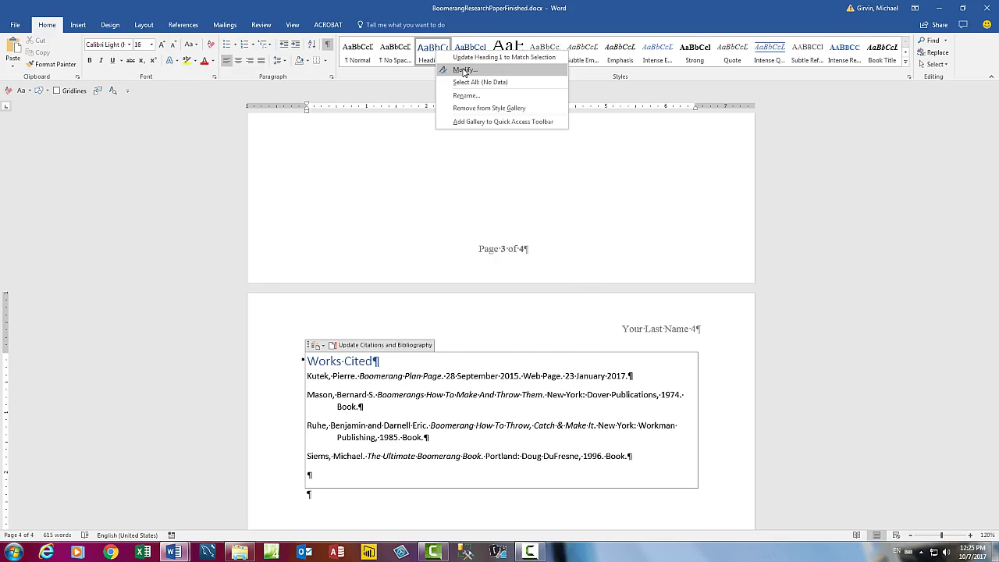
{"action": "left_click", "coordinate": [463, 70]}
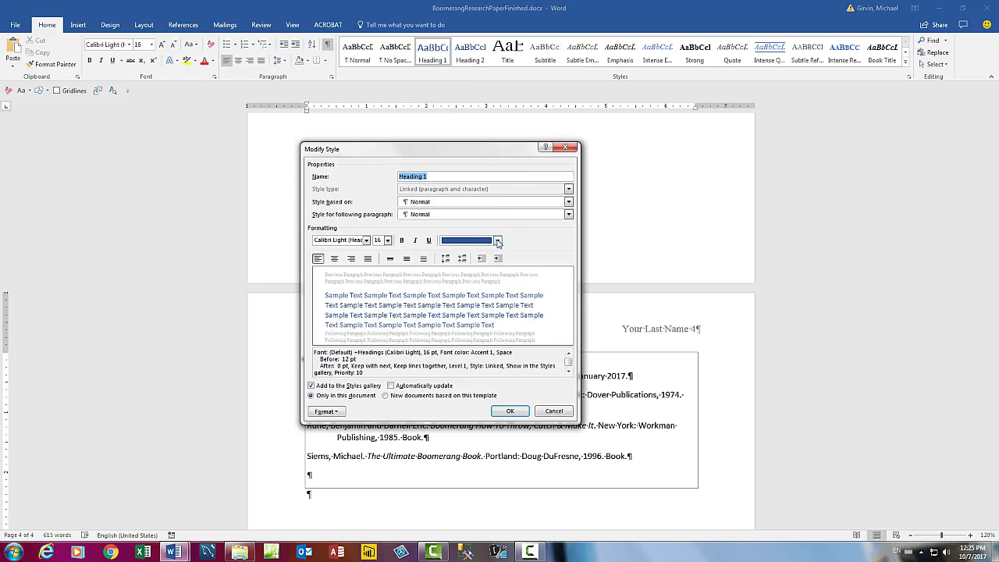
{"action": "left_click", "coordinate": [497, 241]}
{"action": "left_click", "coordinate": [446, 253]}
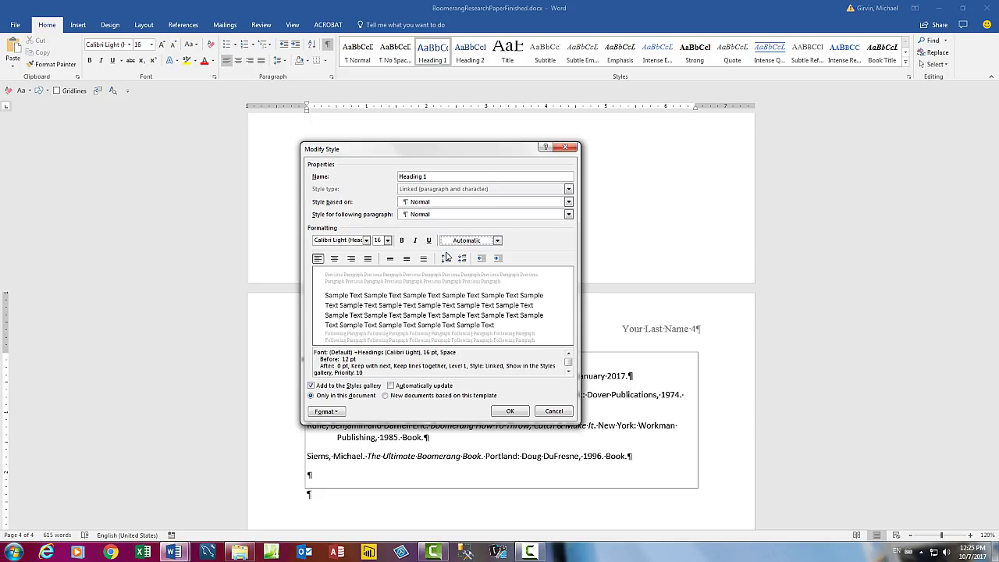
{"action": "left_click", "coordinate": [366, 240]}
{"action": "left_click", "coordinate": [365, 277]}
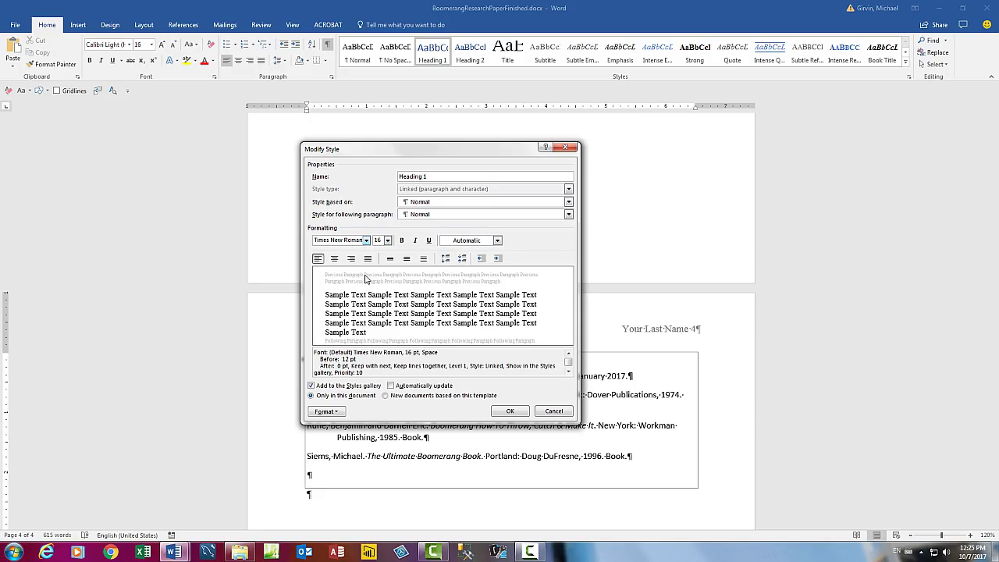
{"action": "left_click", "coordinate": [510, 411]}
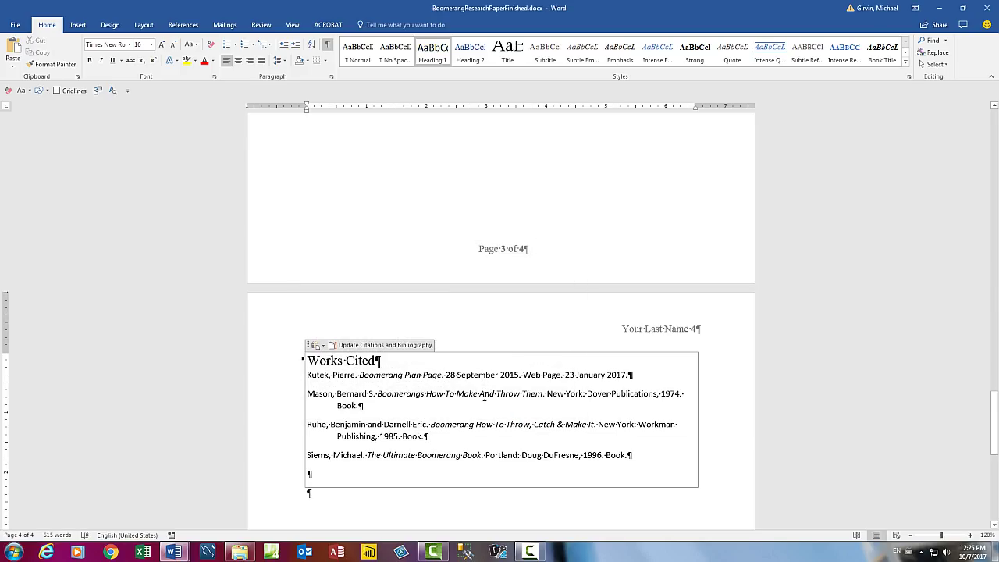
{"action": "left_click", "coordinate": [484, 397]}
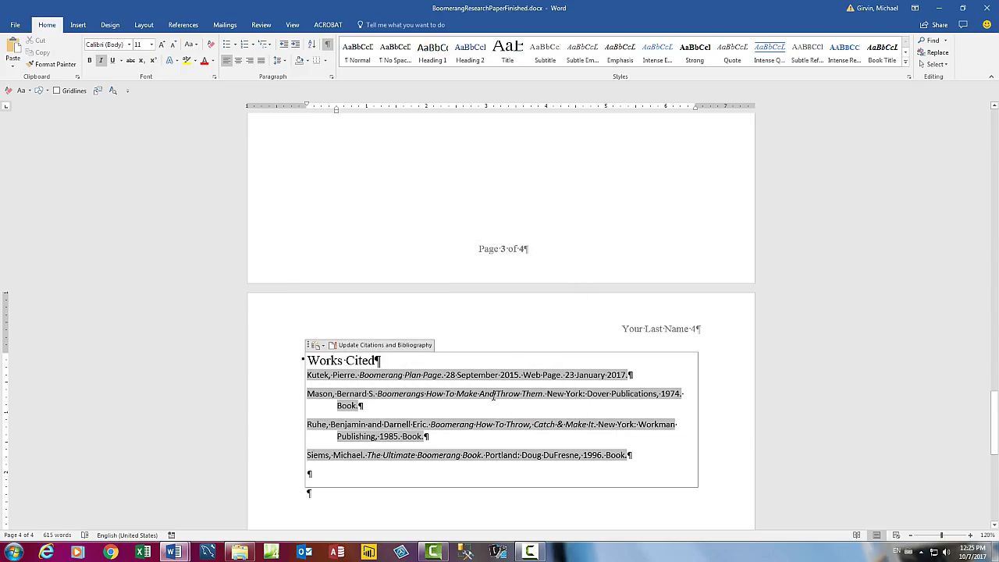
{"action": "right_click", "coordinate": [493, 396]}
{"action": "right_click", "coordinate": [467, 374]}
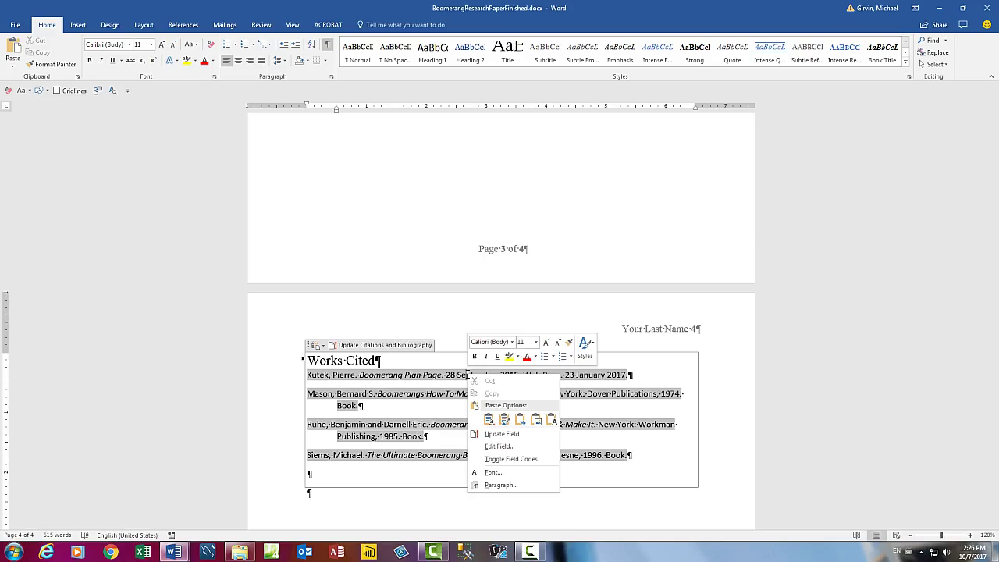
{"action": "left_click", "coordinate": [504, 420]}
{"action": "key", "text": "ctrl+z"}
{"action": "right_click", "coordinate": [461, 377]}
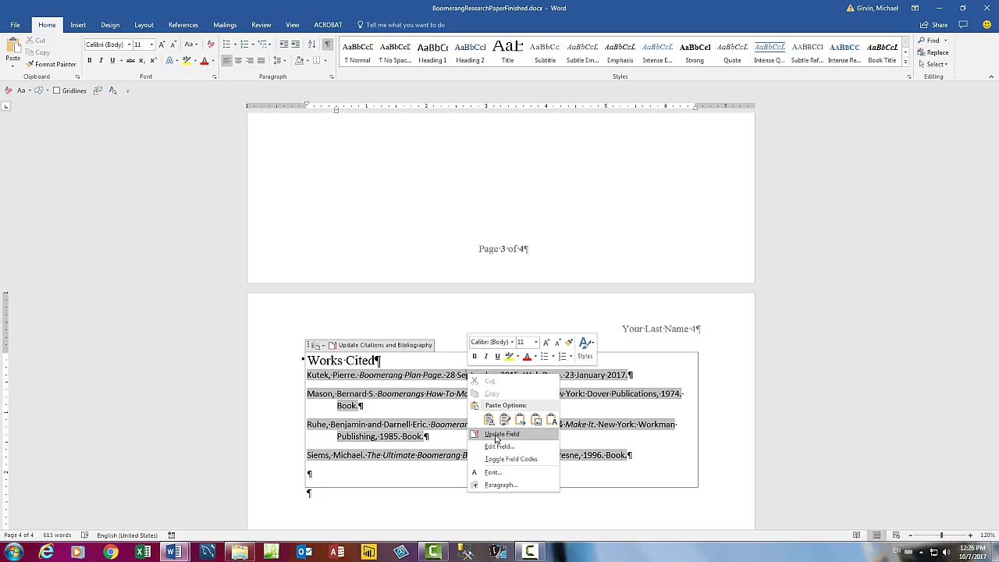
{"action": "left_click", "coordinate": [443, 421]}
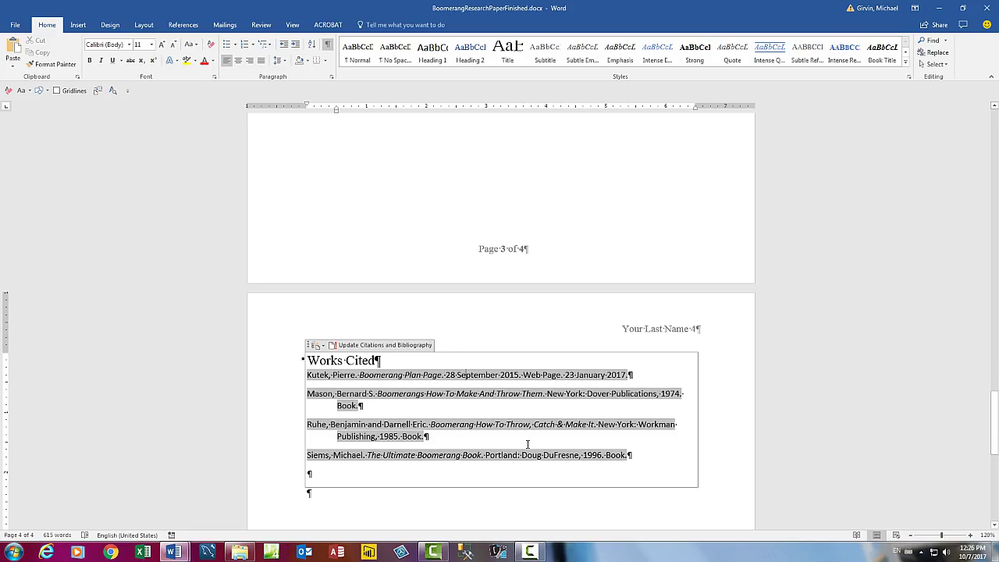
{"action": "double_click", "coordinate": [680, 334]}
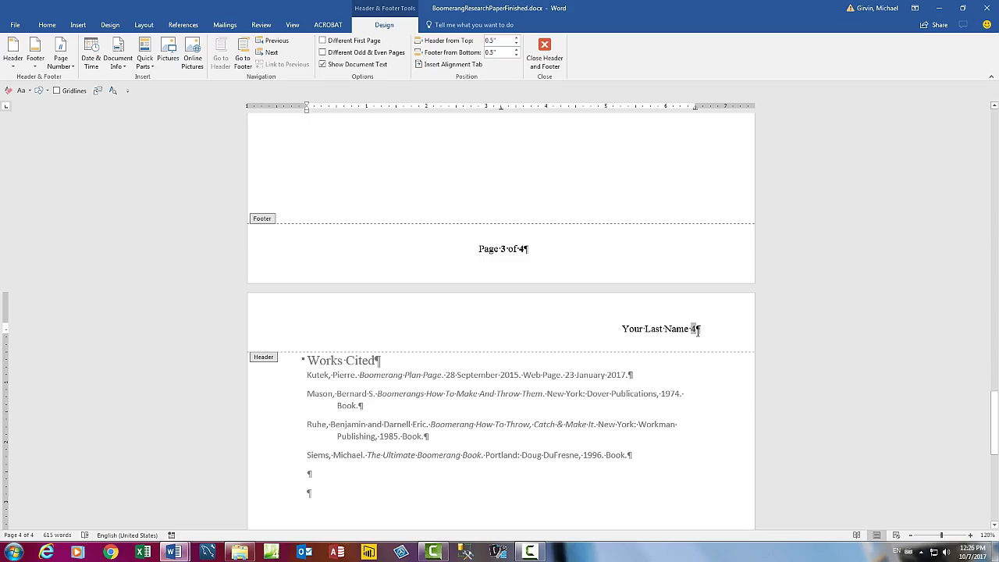
{"action": "left_click", "coordinate": [493, 250]}
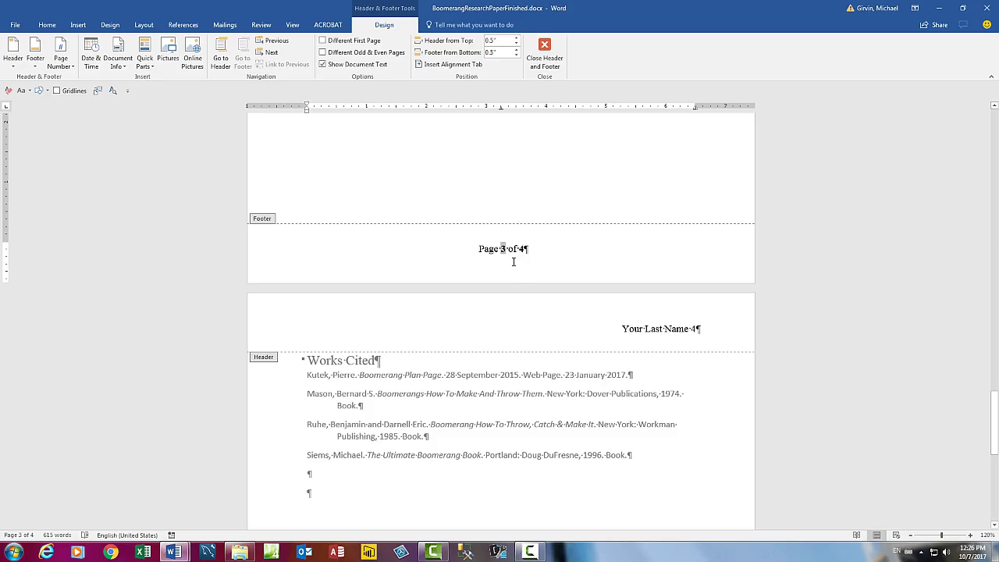
{"action": "key", "text": "Escape"}
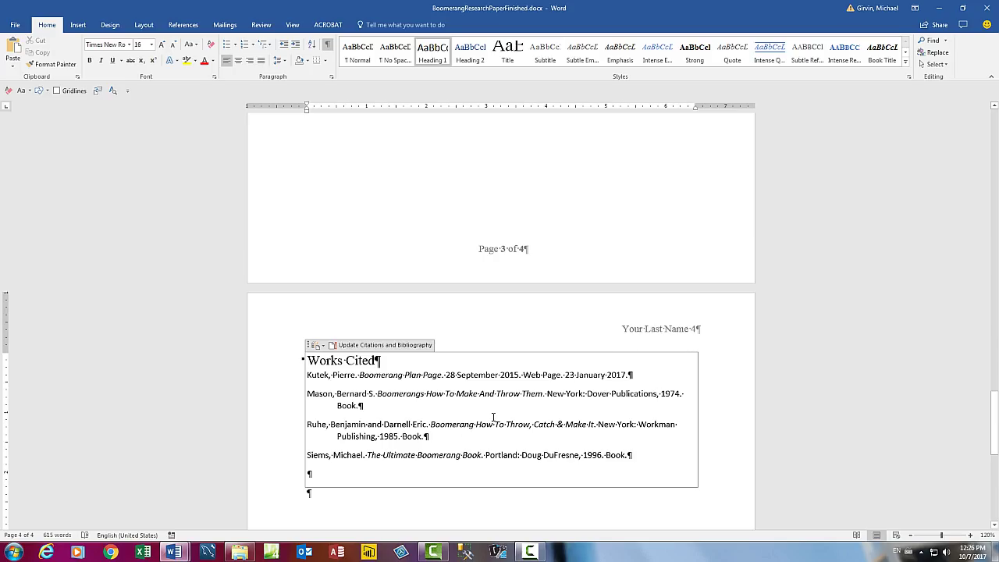
{"action": "key", "text": "alt+F9"}
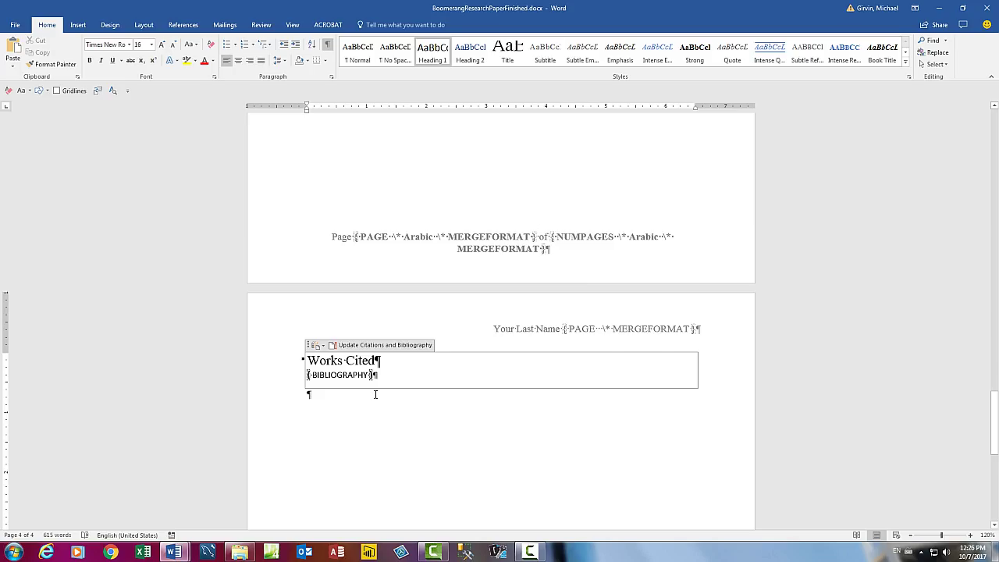
{"action": "key", "text": "alt+F9"}
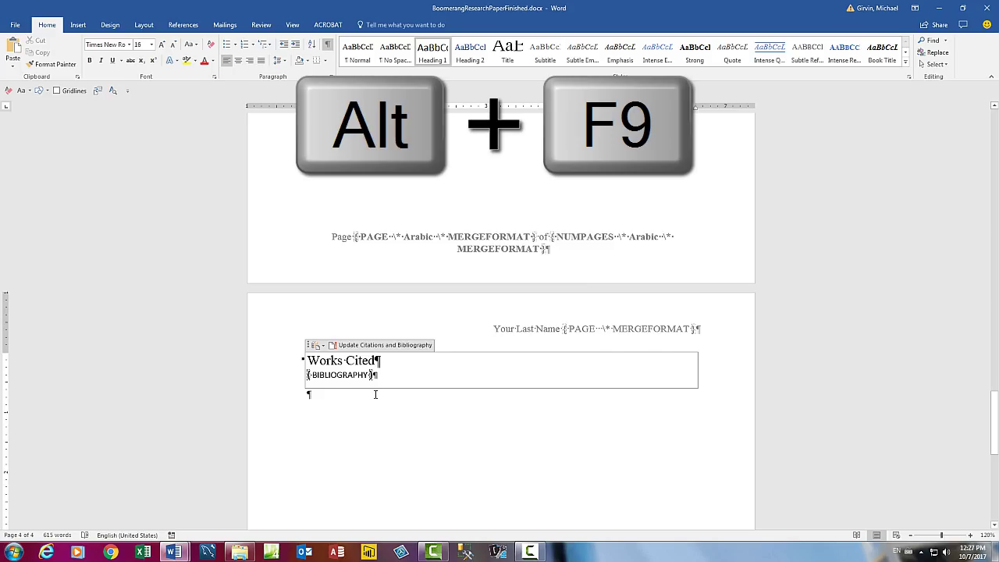
{"action": "key", "text": "alt+F9"}
{"action": "key", "text": "alt+F9"}
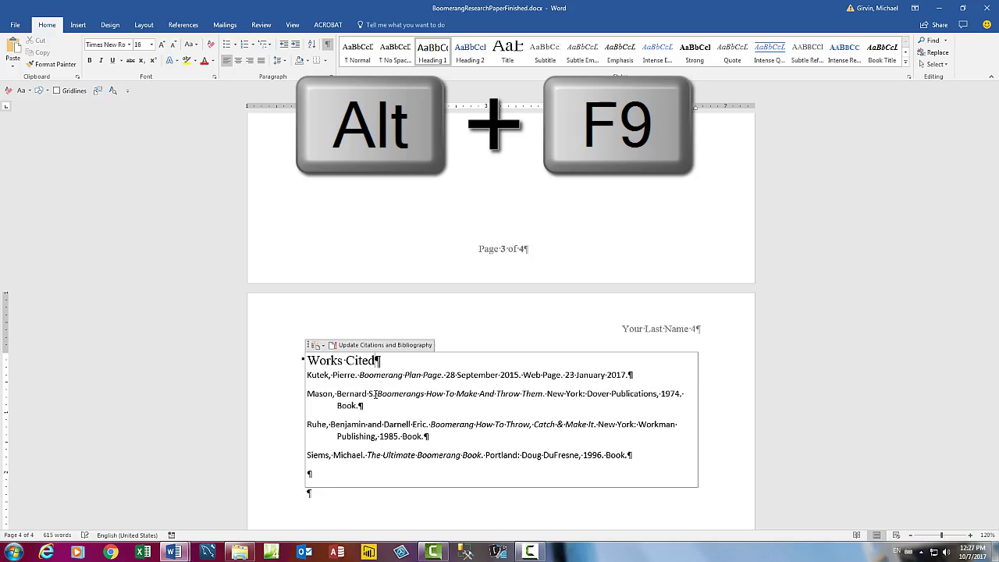
{"action": "key", "text": "alt+F9"}
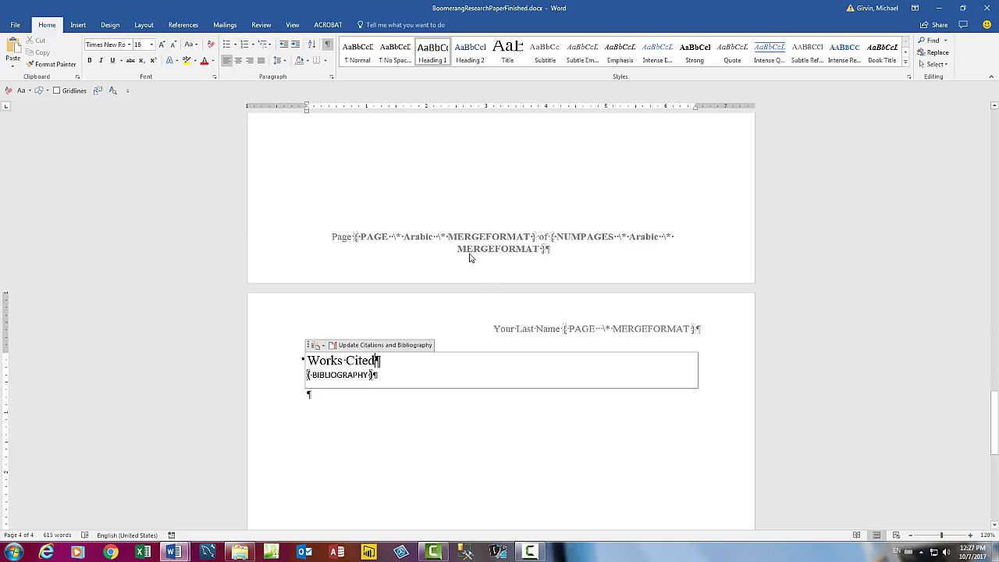
{"action": "key", "text": "alt+F9"}
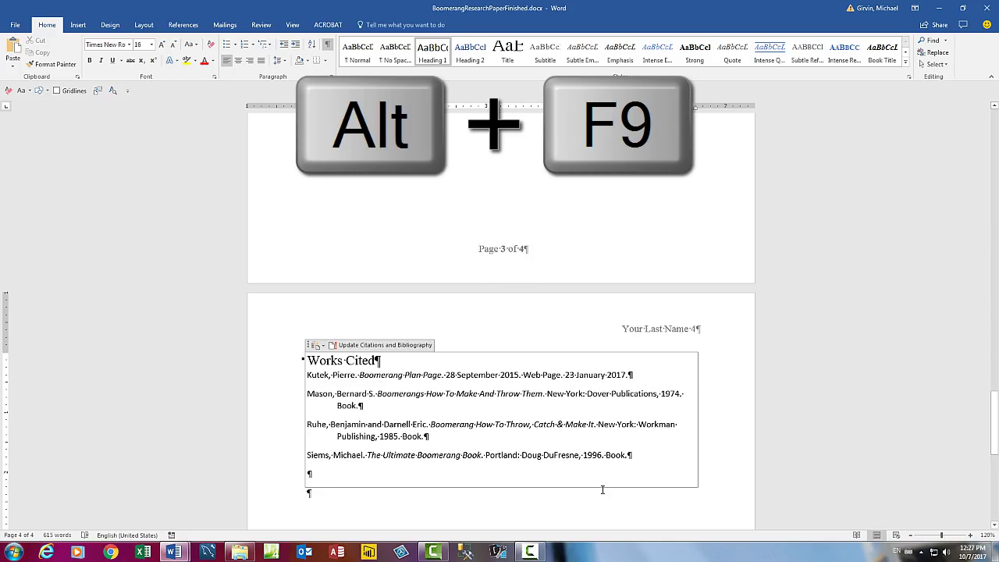
Open the full Styles list to find the Bibliography style.
{"action": "right_click", "coordinate": [500, 394]}
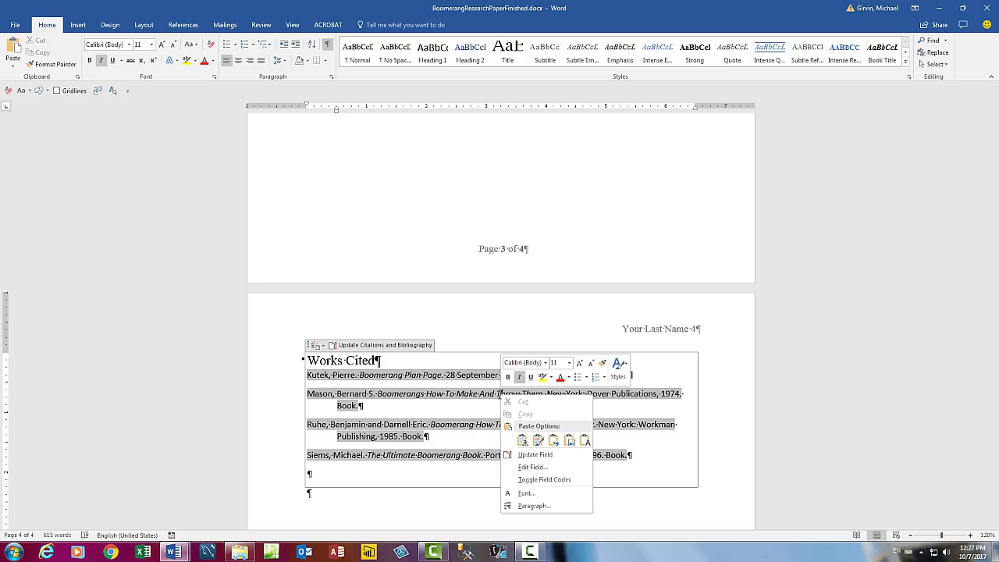
{"action": "key", "text": "Escape"}
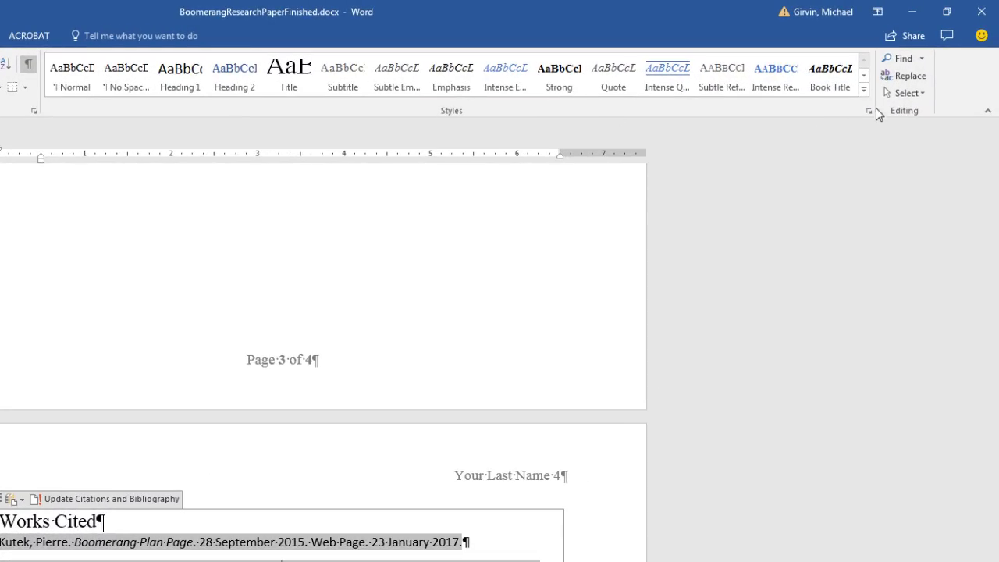
{"action": "left_click", "coordinate": [864, 90]}
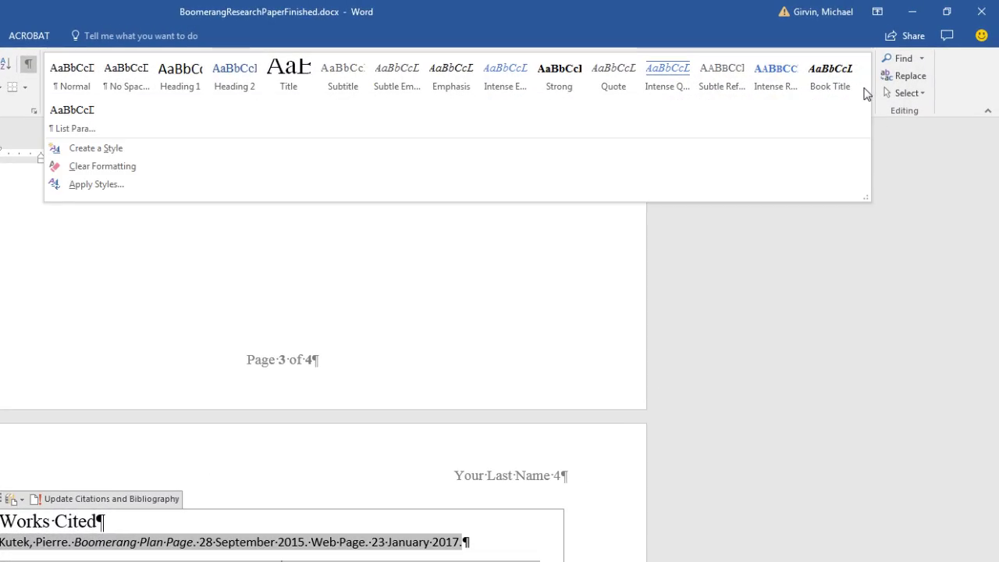
{"action": "left_click", "coordinate": [138, 152]}
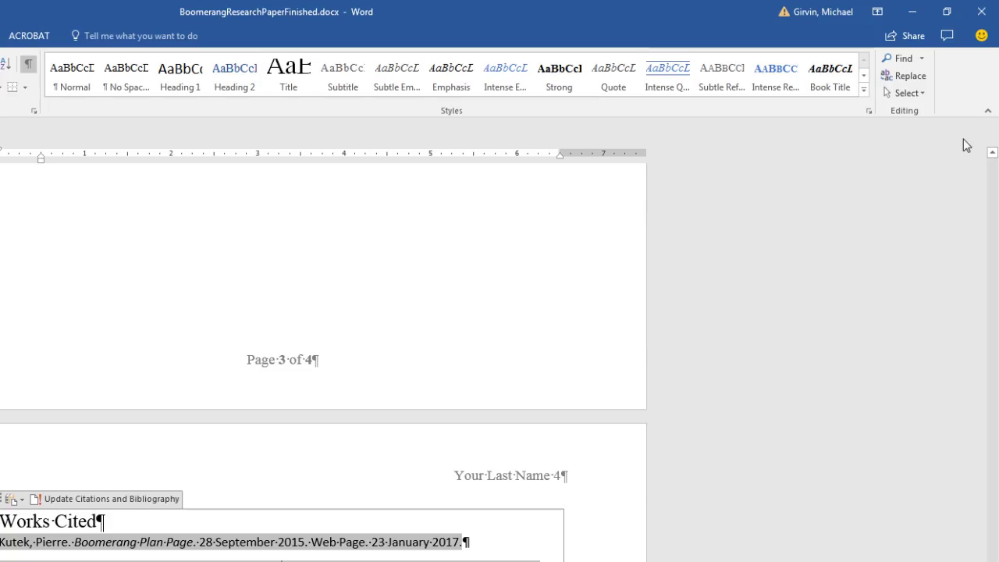
{"action": "left_click", "coordinate": [868, 112]}
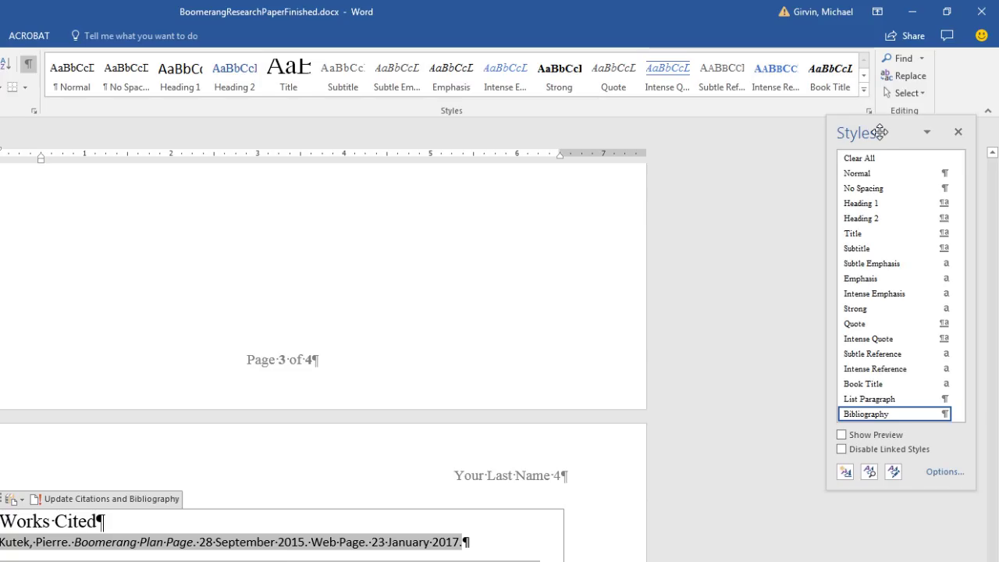
Modify the Bibliography style to Times New Roman, 12 pt.
{"action": "mouse_move", "coordinate": [891, 421]}
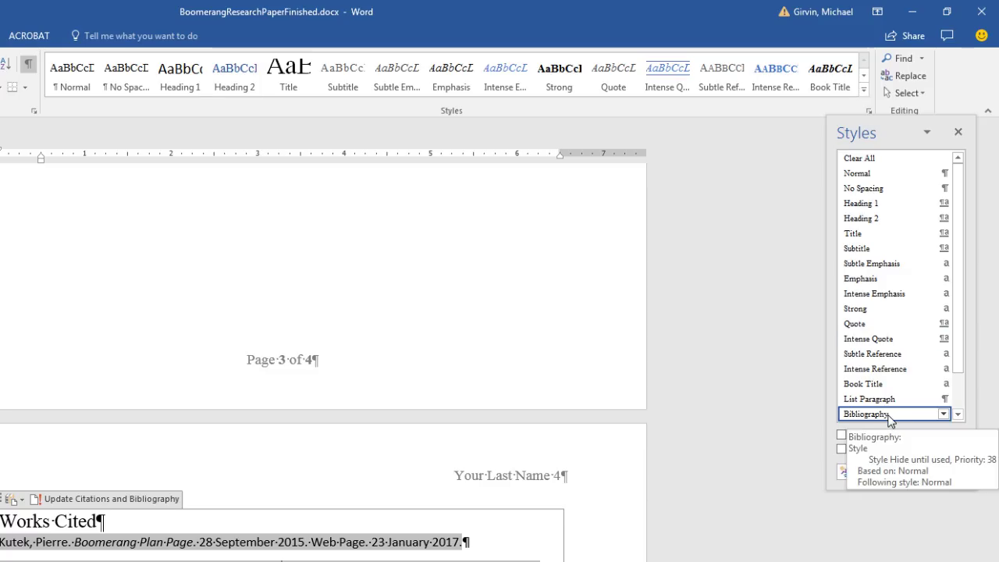
{"action": "left_click", "coordinate": [943, 413]}
{"action": "left_click", "coordinate": [800, 446]}
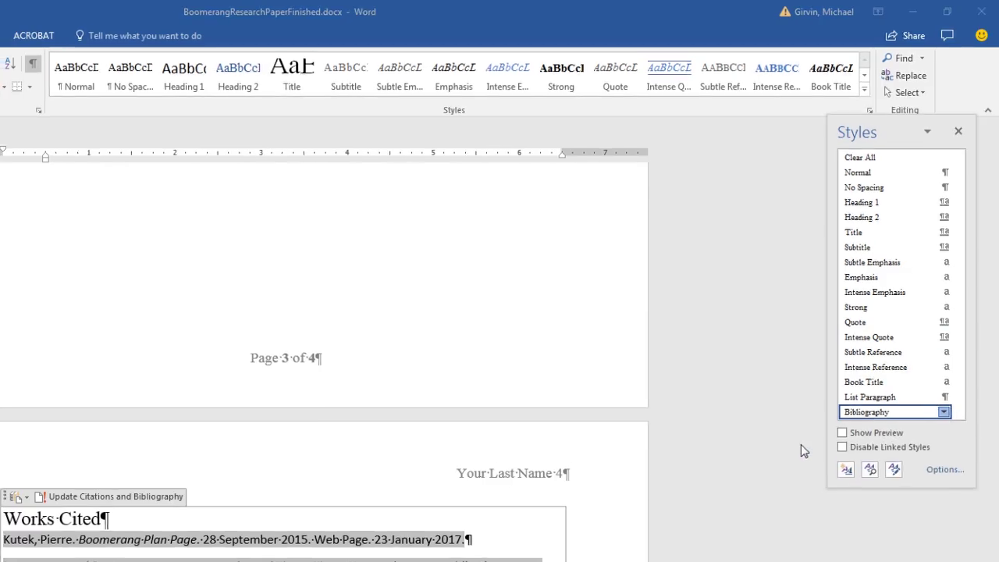
{"action": "left_click", "coordinate": [120, 346]}
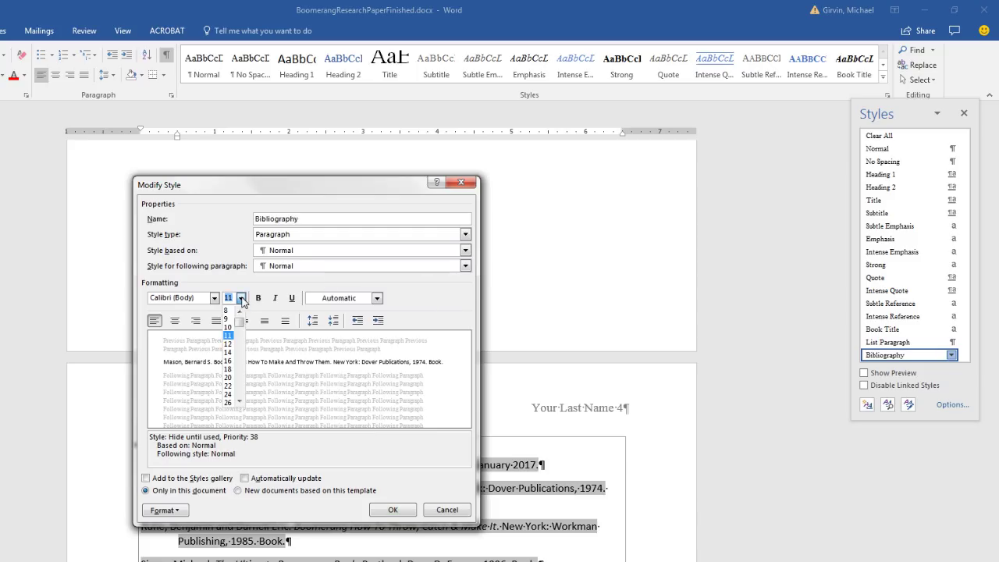
{"action": "left_click", "coordinate": [228, 343]}
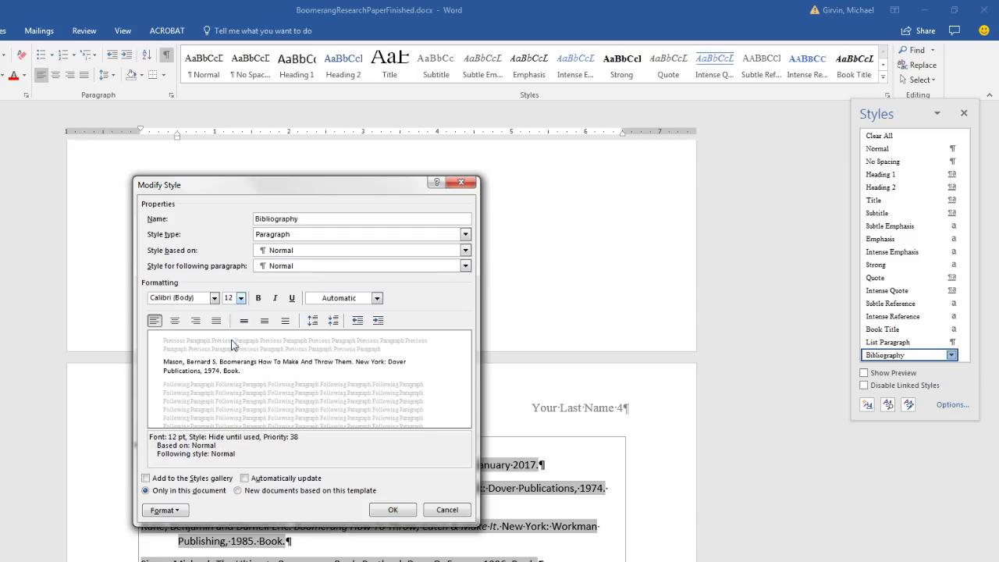
{"action": "left_click", "coordinate": [214, 299]}
{"action": "left_click", "coordinate": [220, 344]}
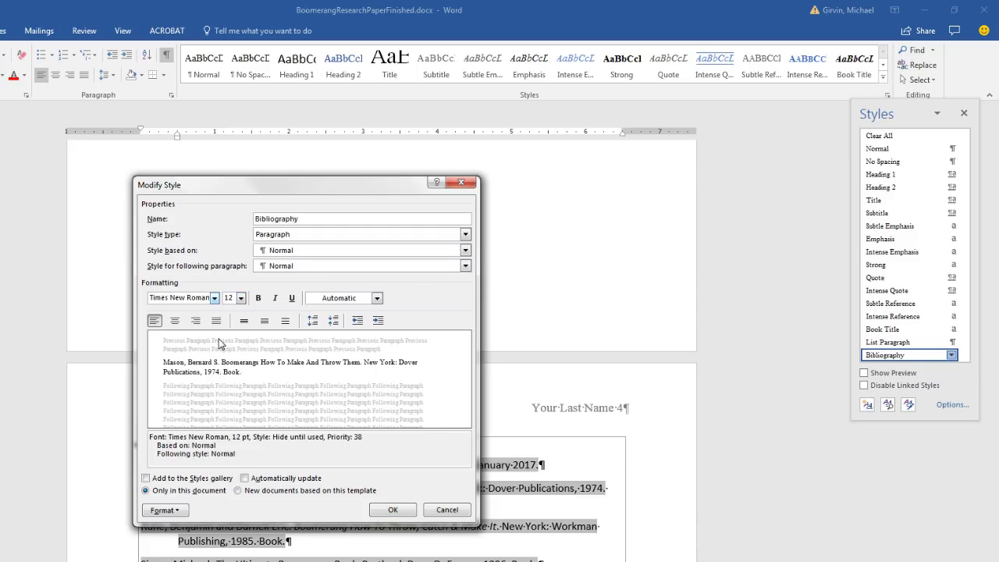
{"action": "left_click", "coordinate": [398, 512]}
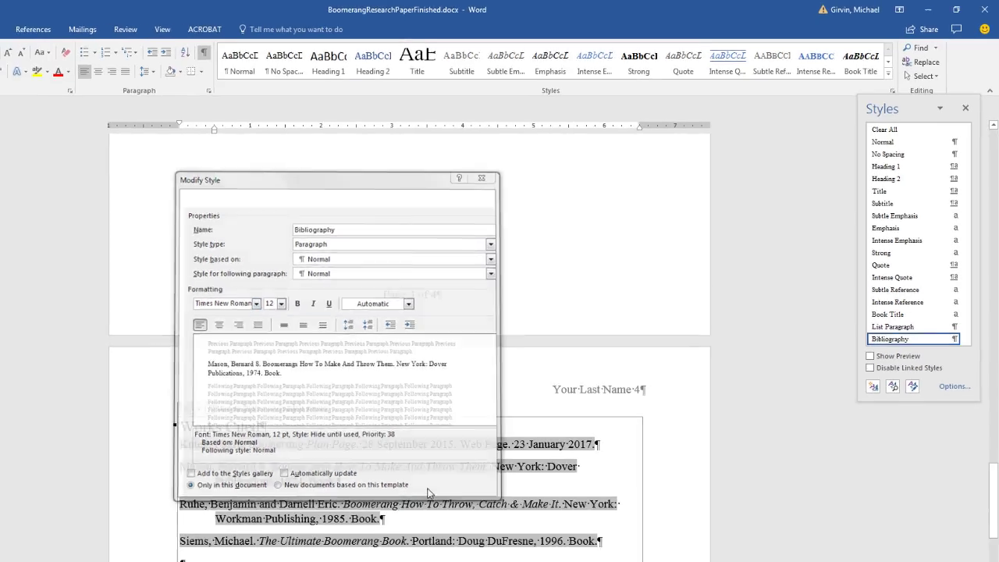
{"action": "left_click", "coordinate": [259, 561]}
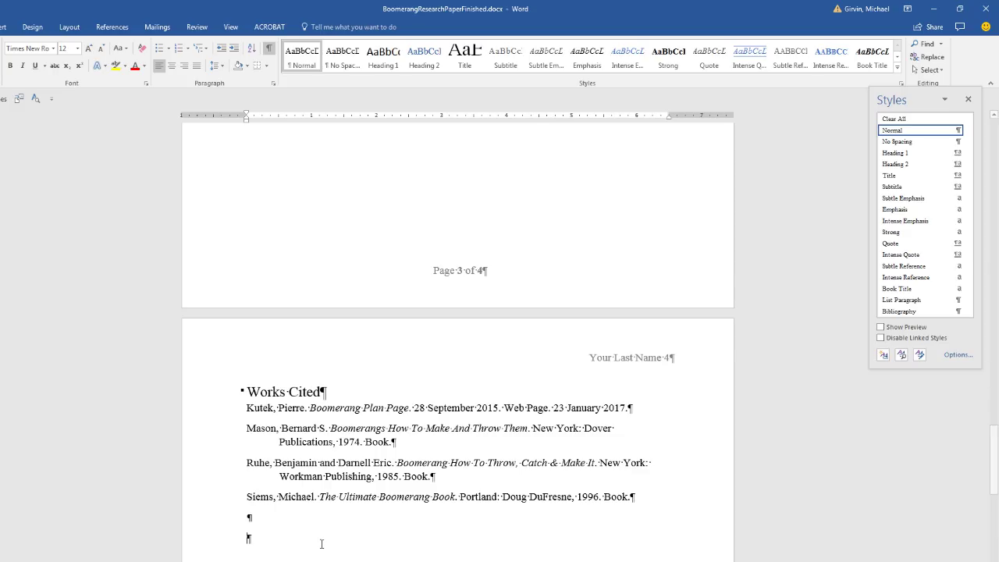
Save the paper, check its start and end, then select 'three-winged' in the page 3 conclusion.
{"action": "key", "text": "ctrl+s"}
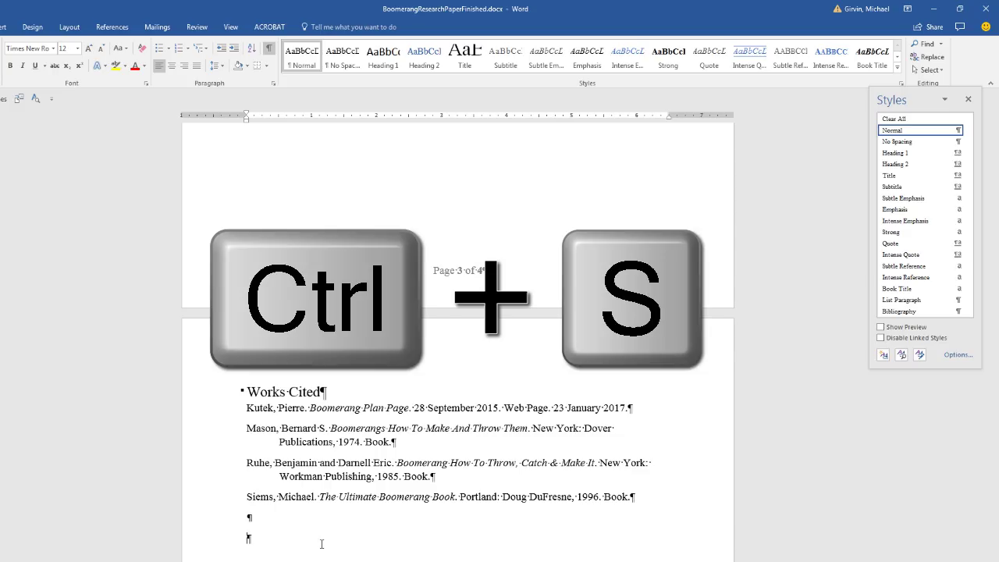
{"action": "key", "text": "ctrl+Home"}
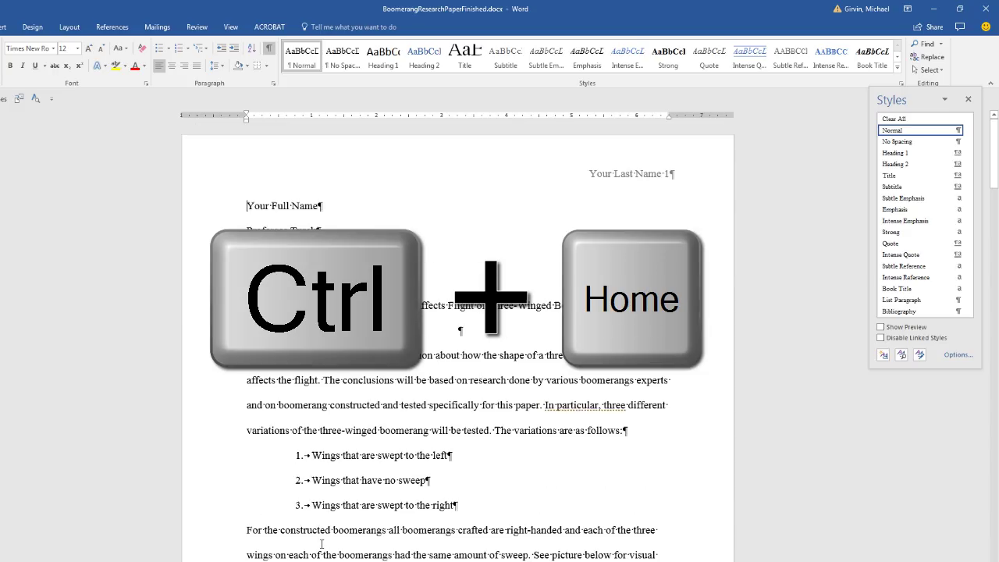
{"action": "key", "text": "ctrl+End"}
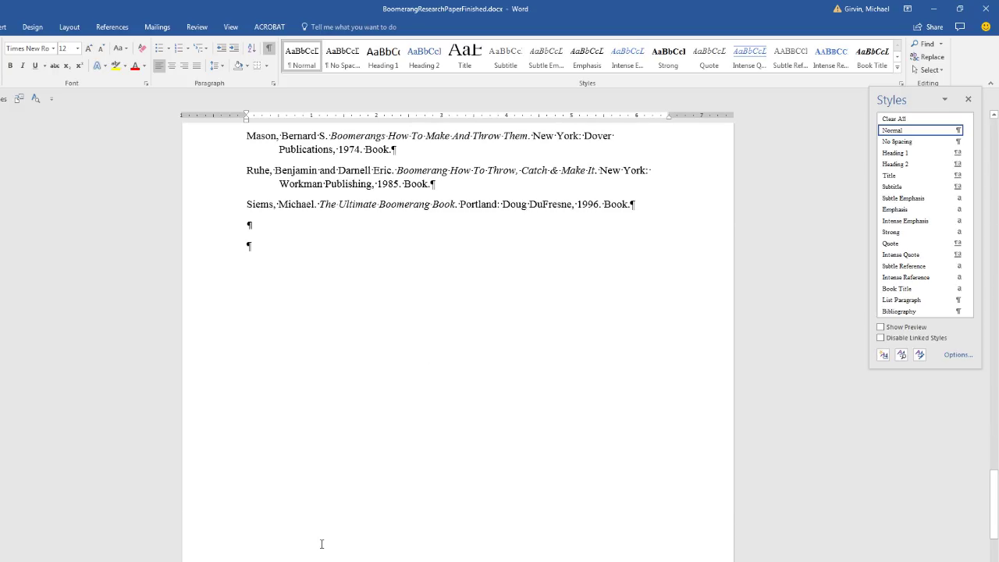
{"action": "scroll", "coordinate": [321, 544], "scroll_direction": "up", "scroll_amount": 2}
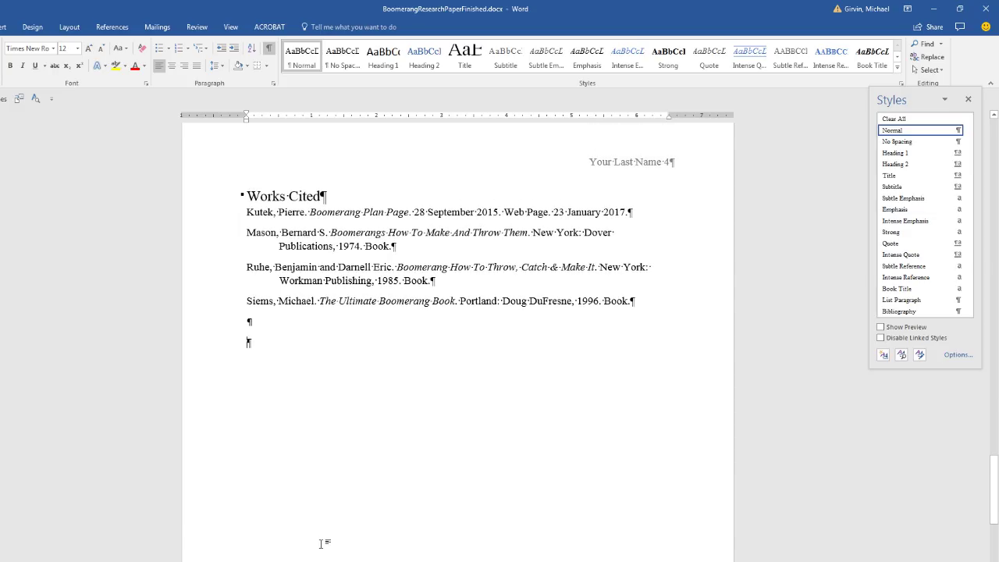
{"action": "scroll", "coordinate": [320, 543], "scroll_direction": "up", "scroll_amount": 15}
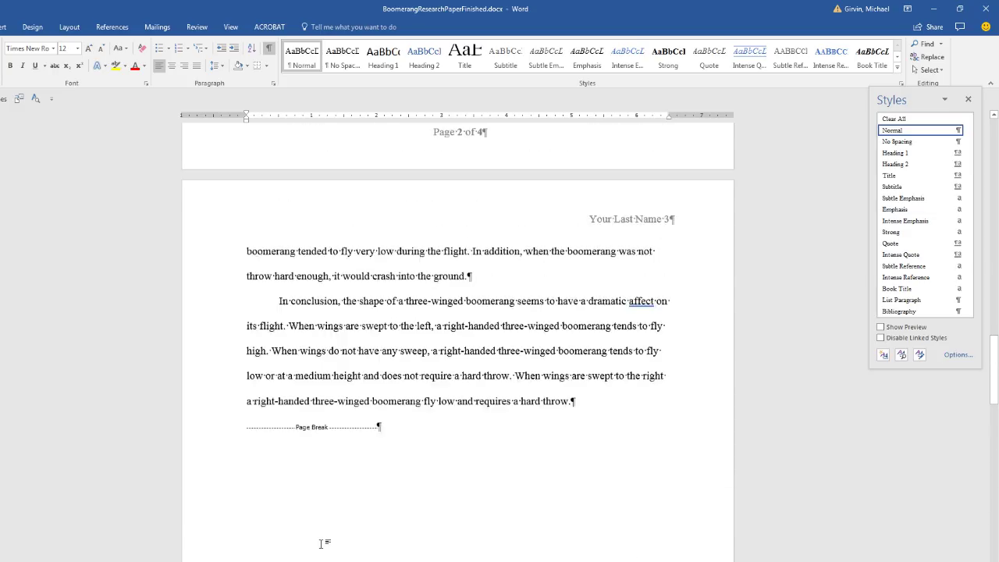
{"action": "scroll", "coordinate": [320, 544], "scroll_direction": "up", "scroll_amount": 1}
{"action": "left_click_drag", "start_coordinate": [406, 328], "coordinate": [464, 325]}
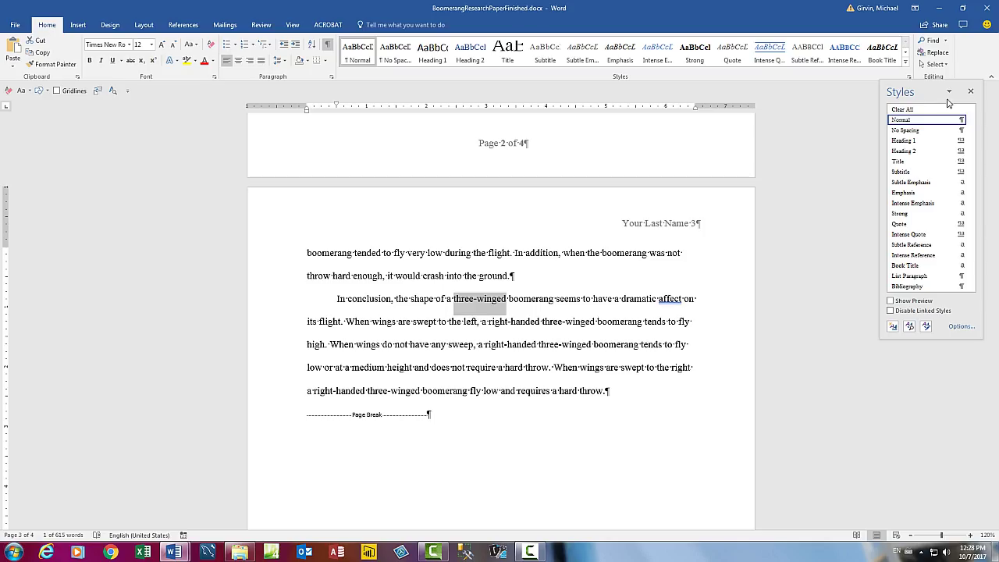
Close the Styles task pane.
{"action": "left_click", "coordinate": [970, 91]}
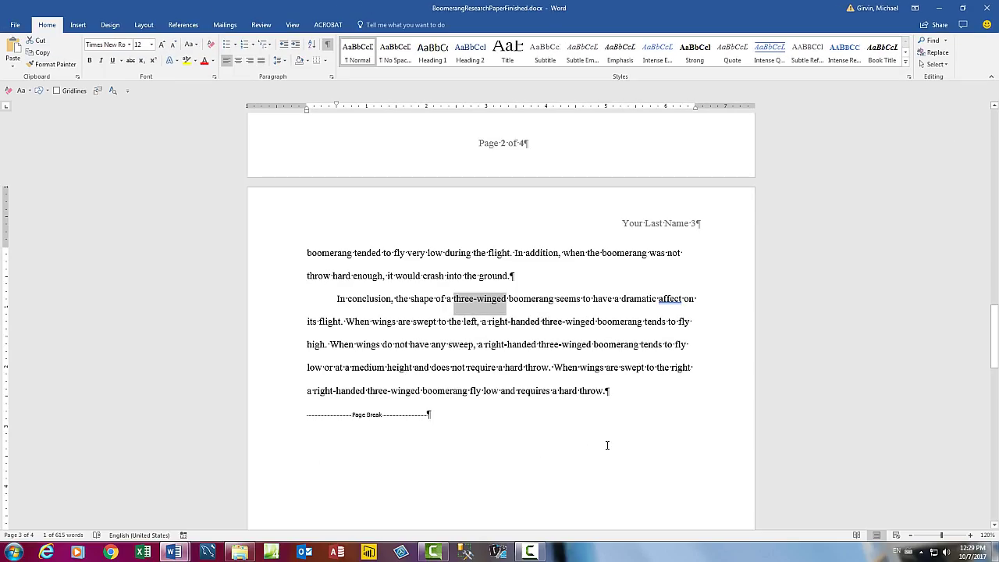
Search for 'three-winged', review its 13 matches, then open Find and Replace.
{"action": "key", "text": "ctrl+f"}
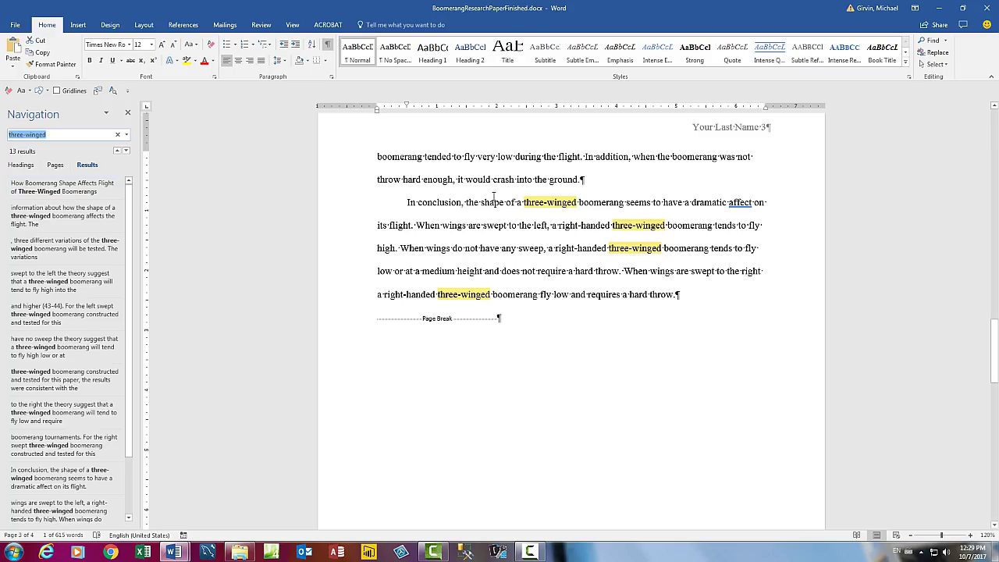
{"action": "left_click", "coordinate": [29, 196]}
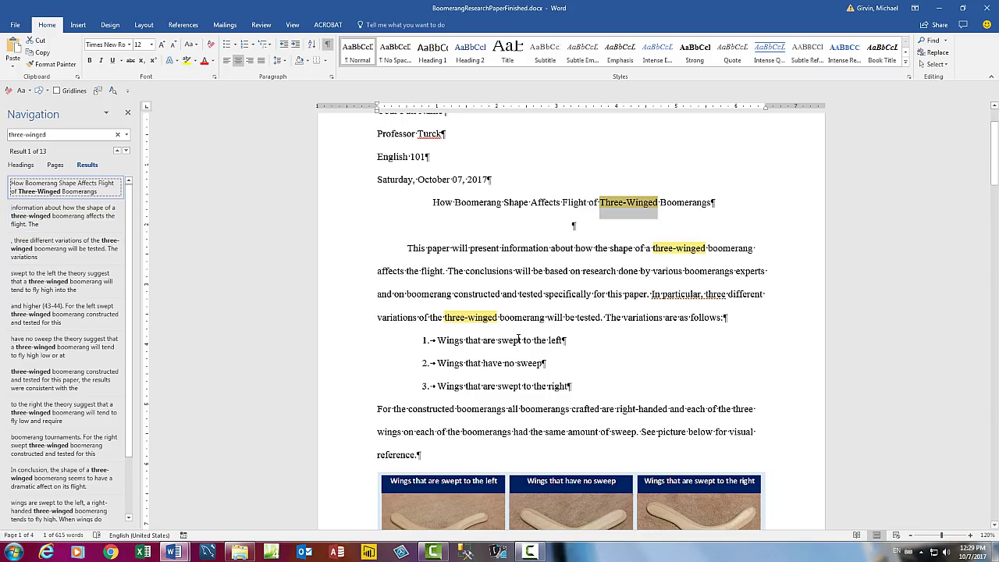
{"action": "left_click_drag", "start_coordinate": [995, 152], "coordinate": [994, 308]}
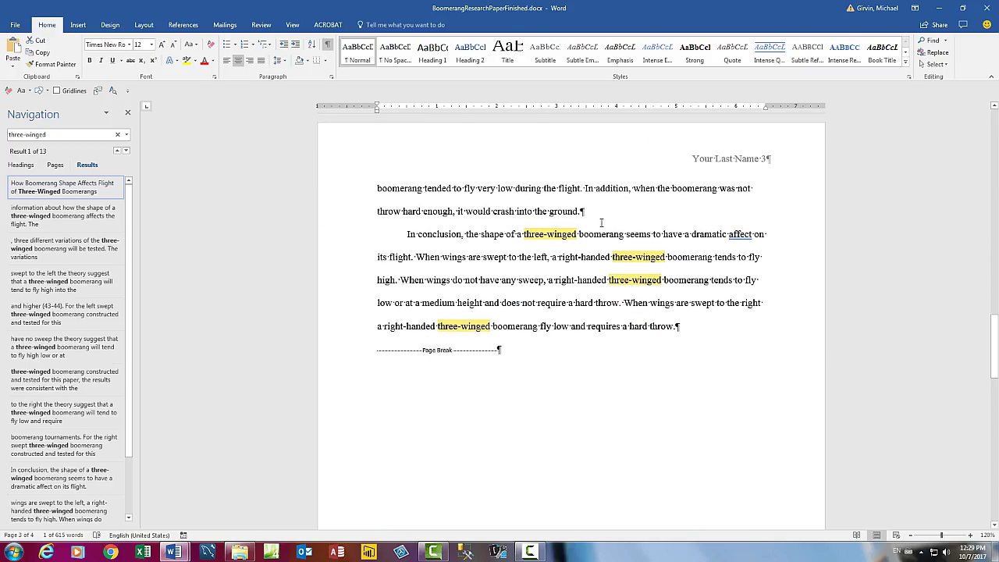
{"action": "mouse_move", "coordinate": [995, 328]}
{"action": "left_mouse_down"}
{"action": "mouse_move", "coordinate": [996, 417]}
{"action": "mouse_move", "coordinate": [995, 336]}
{"action": "left_mouse_up"}
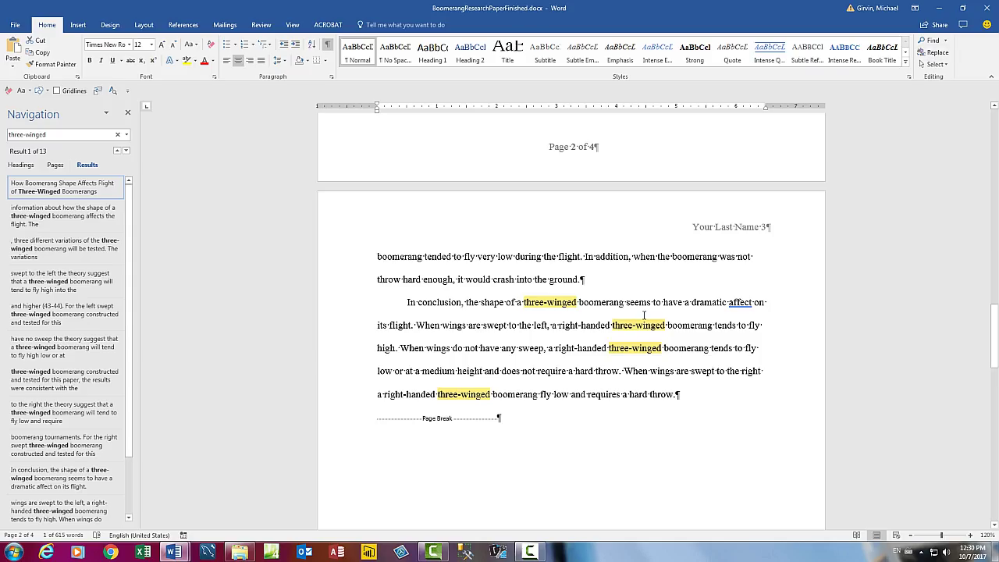
{"action": "key", "text": "ctrl+h"}
{"action": "key", "text": "ctrl+c"}
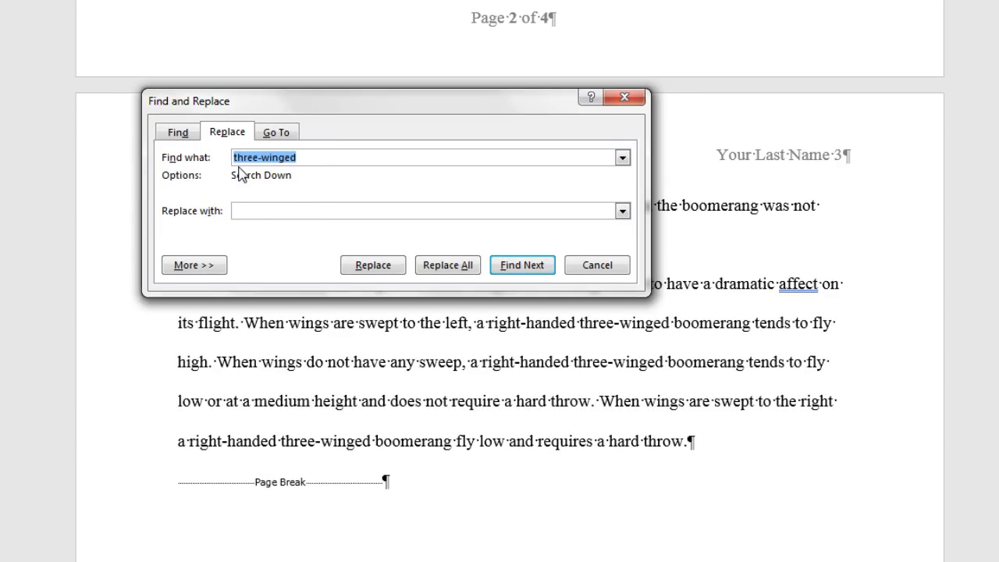
Set the Replace with text to 'three winged' without the hyphen.
{"action": "left_click", "coordinate": [264, 212]}
{"action": "key", "text": "ctrl+v"}
{"action": "left_click", "coordinate": [265, 216]}
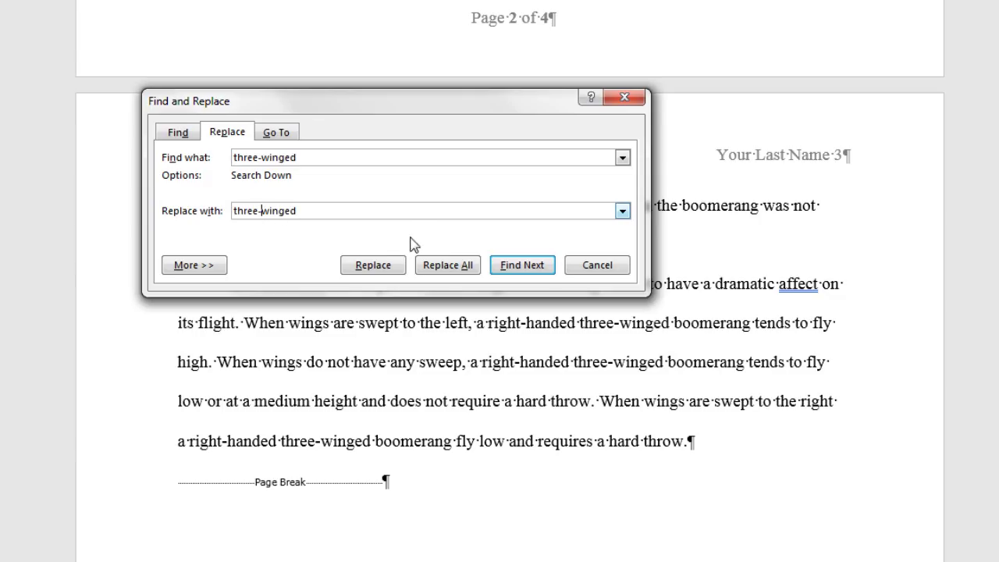
{"action": "key", "text": "BackSpace"}
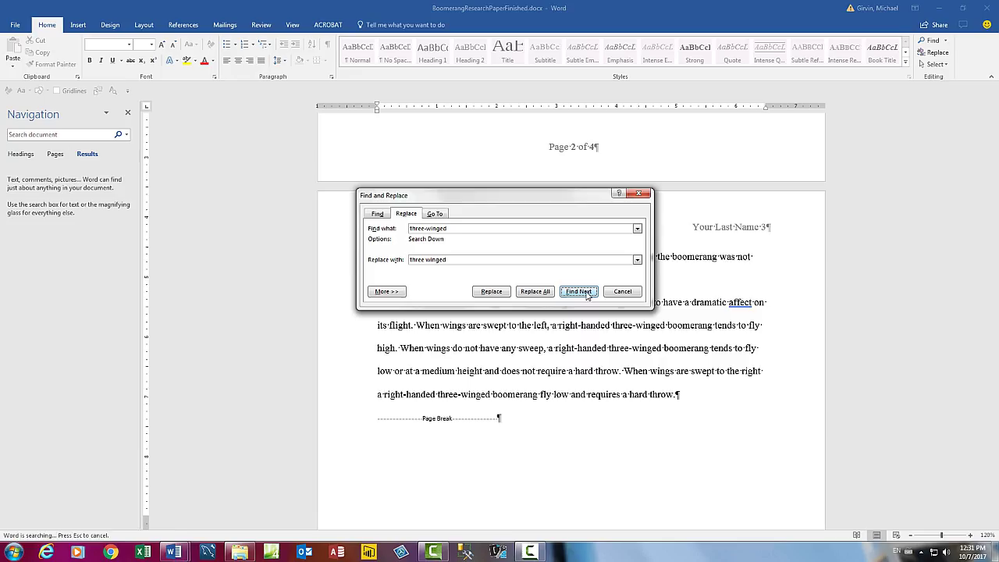
Step through the 'three-winged' matches without replacing, close the dialog, and return to the document end.
{"action": "left_click", "coordinate": [551, 266]}
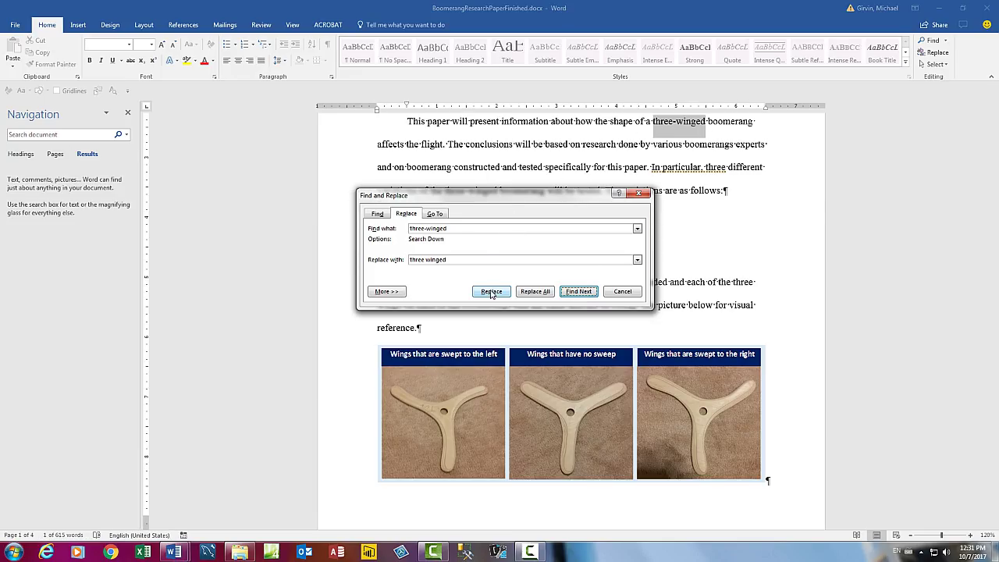
{"action": "left_click", "coordinate": [593, 295]}
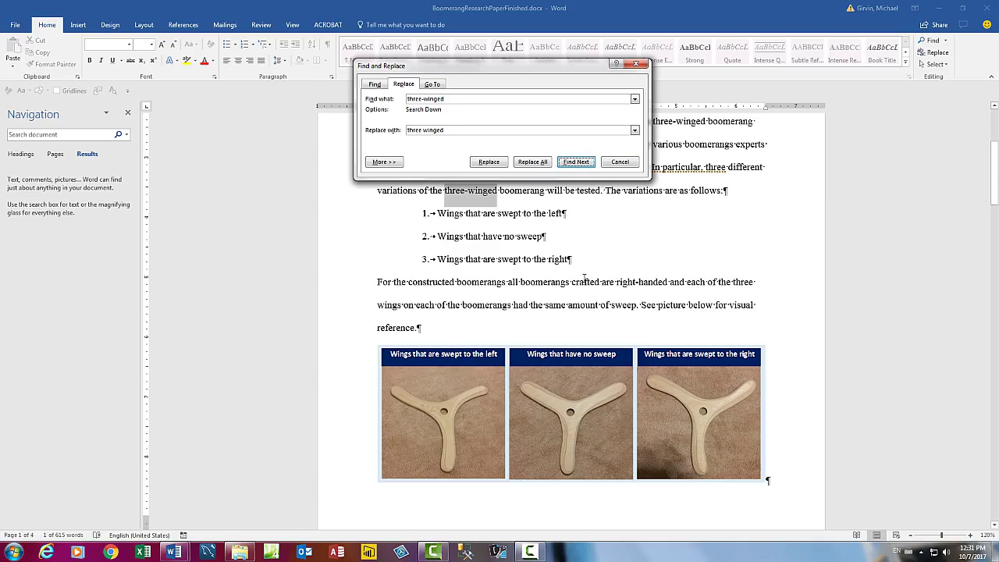
{"action": "left_click", "coordinate": [578, 163]}
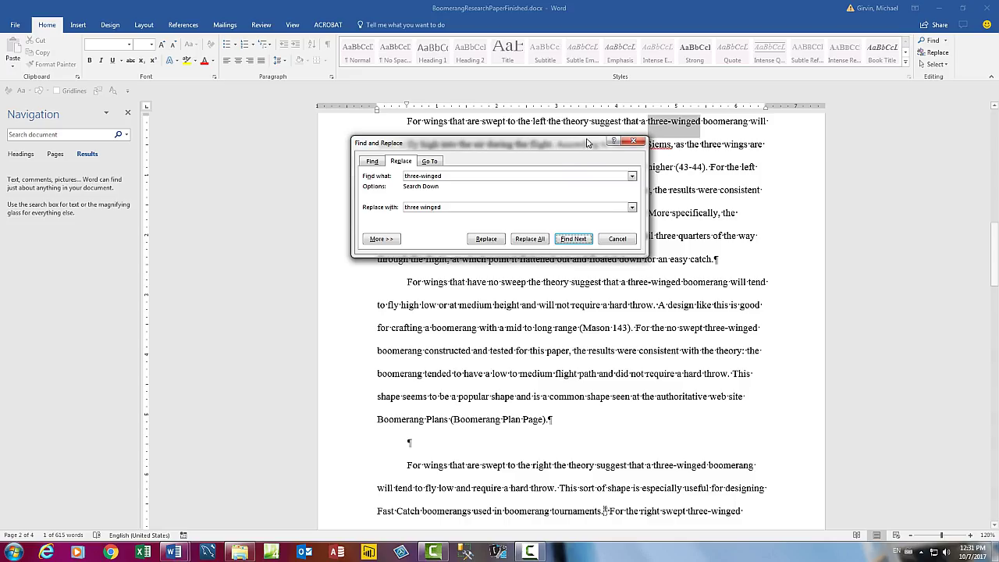
{"action": "left_click_drag", "start_coordinate": [570, 145], "coordinate": [654, 227]}
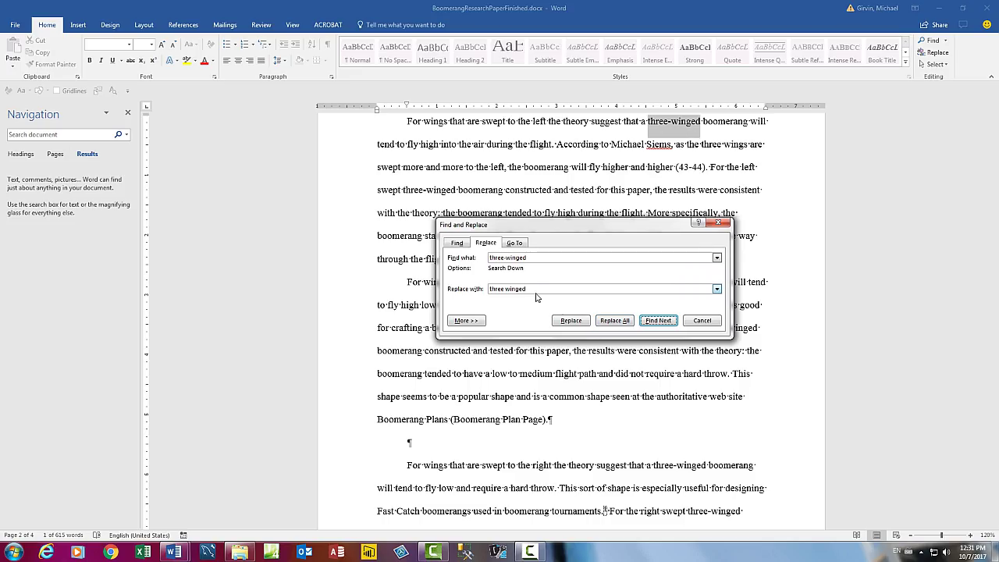
{"action": "key", "text": "Escape"}
{"action": "key", "text": "ctrl+End"}
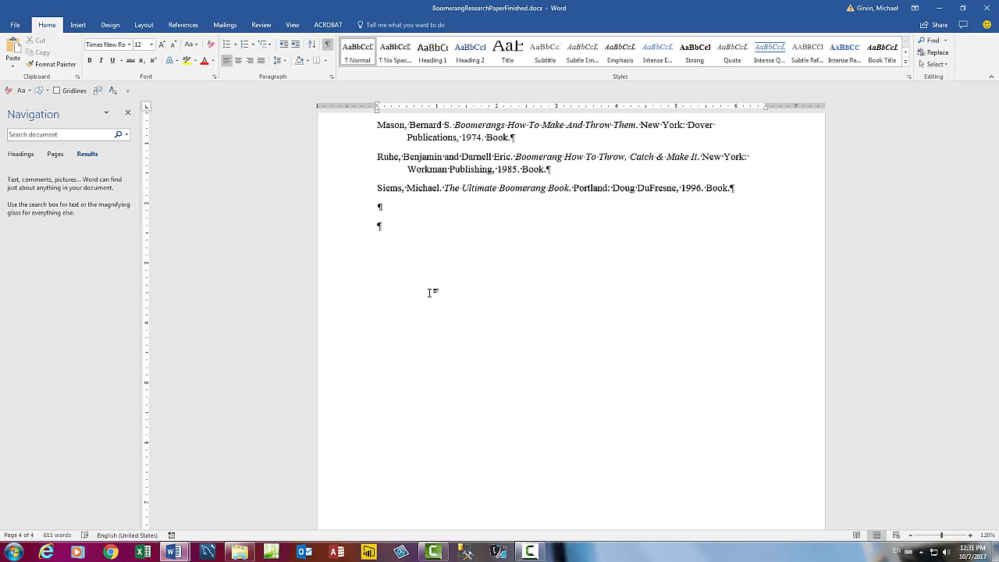
Below the entries, type 'teh' (AutoCorrected to 'The') and 'Highline College' on separate lines, then select the latter.
{"action": "left_click", "coordinate": [379, 223]}
{"action": "left_click", "coordinate": [397, 242]}
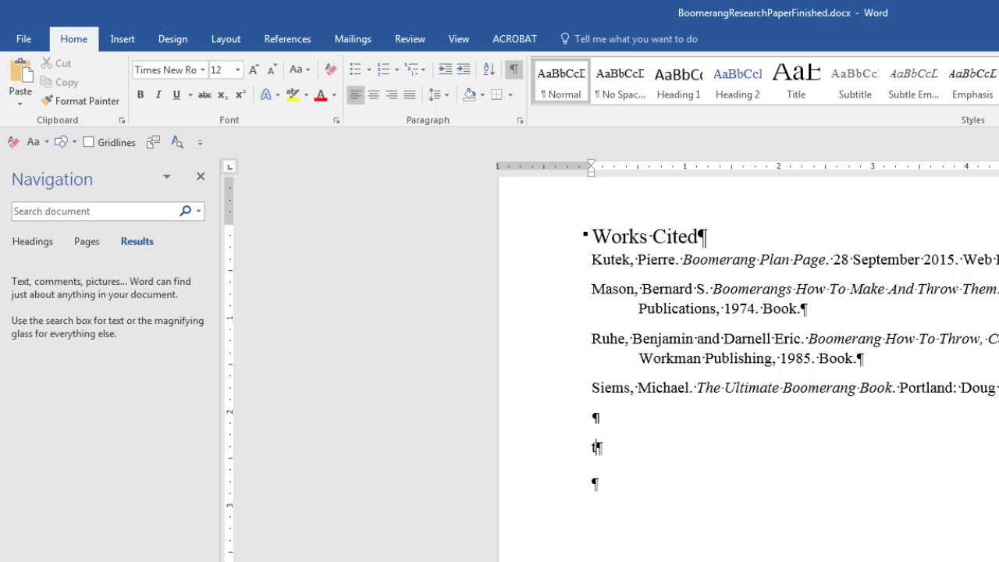
{"action": "type", "text": "teh"}
{"action": "key", "text": "Return"}
{"action": "type", "text": "Highline"}
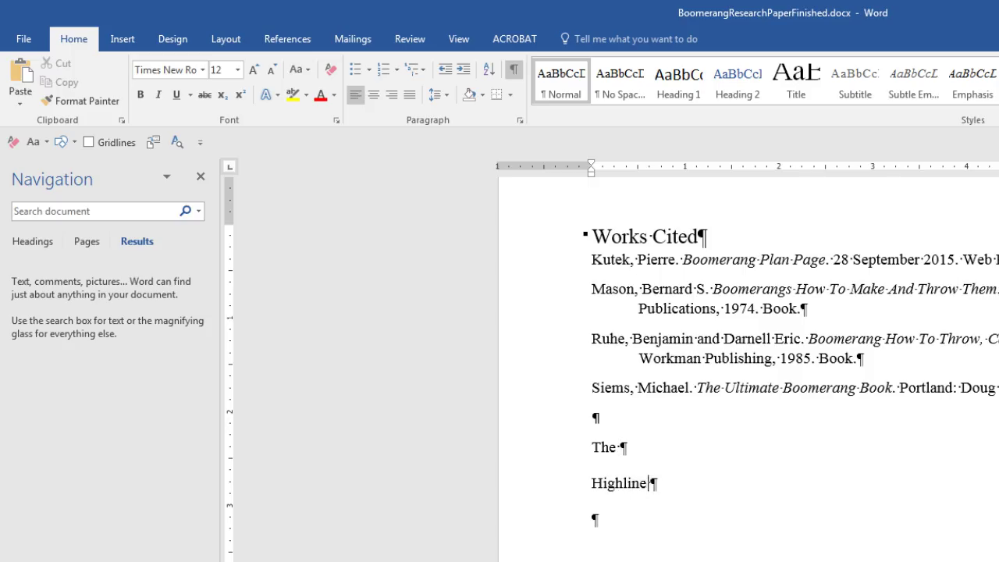
{"action": "type", "text": " College"}
{"action": "key", "text": "Return"}
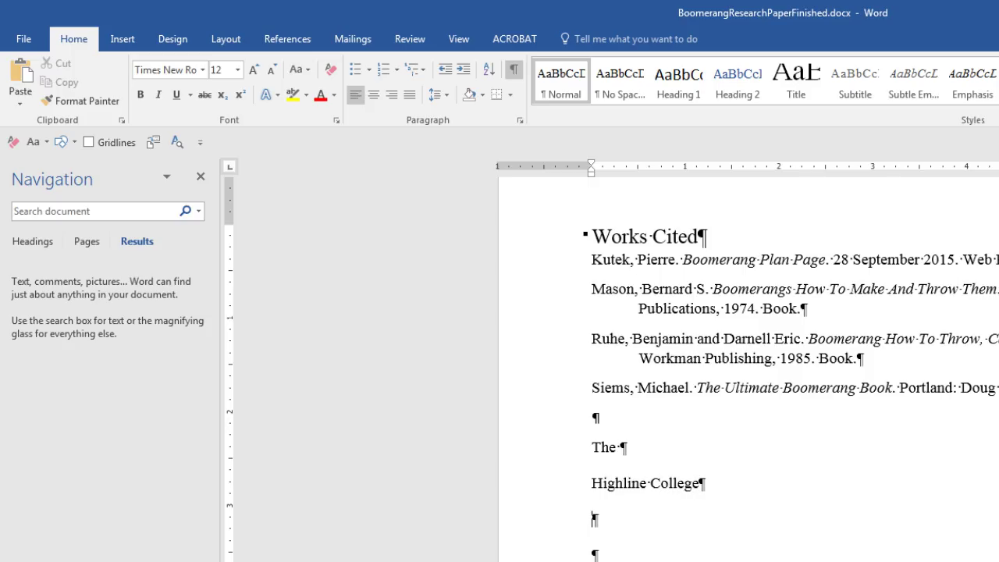
{"action": "left_click_drag", "start_coordinate": [592, 483], "coordinate": [701, 492]}
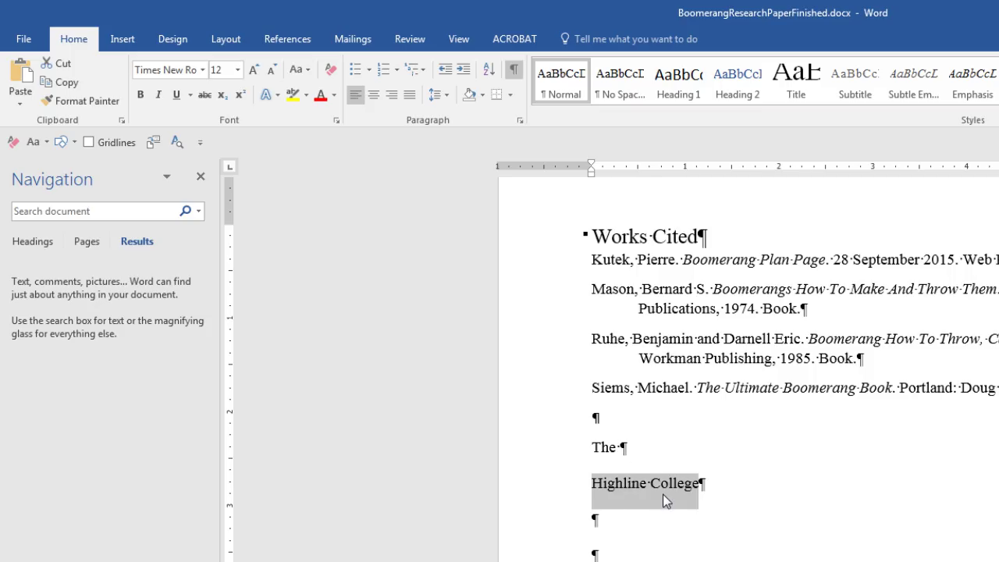
Add an AutoCorrect entry replacing 'hc' with 'Highline College'.
{"action": "left_click", "coordinate": [22, 42]}
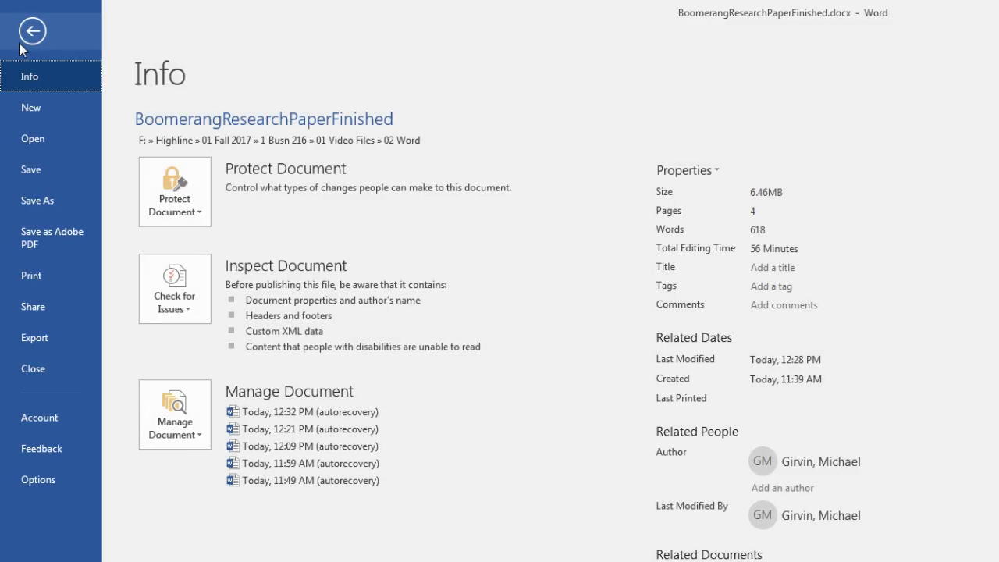
{"action": "left_click", "coordinate": [58, 482]}
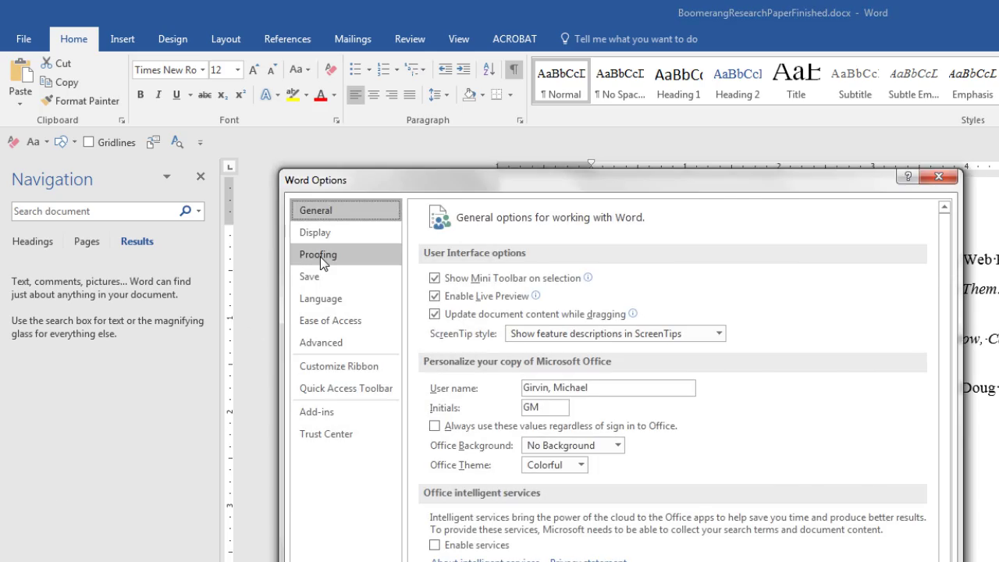
{"action": "left_click", "coordinate": [322, 258]}
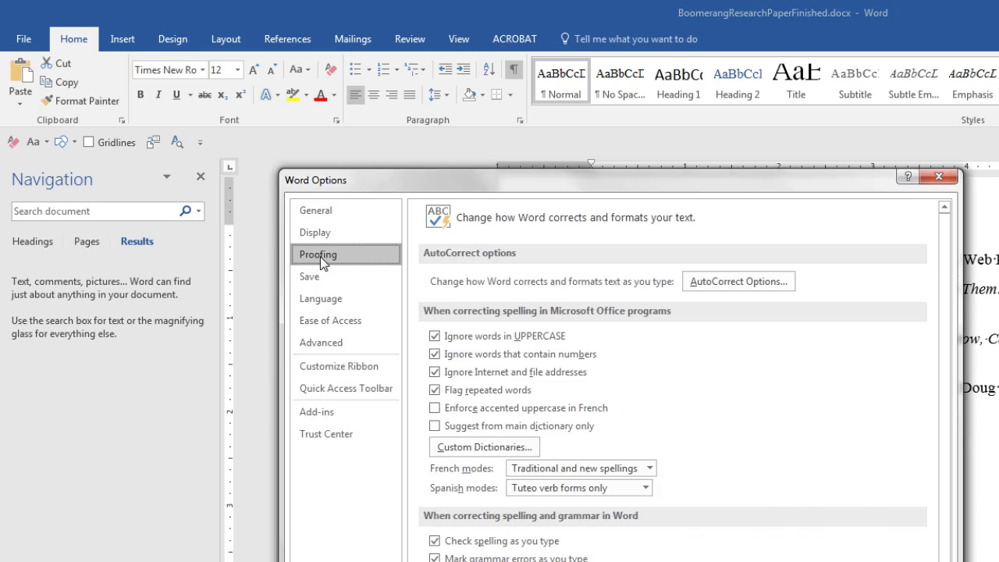
{"action": "left_click", "coordinate": [746, 276]}
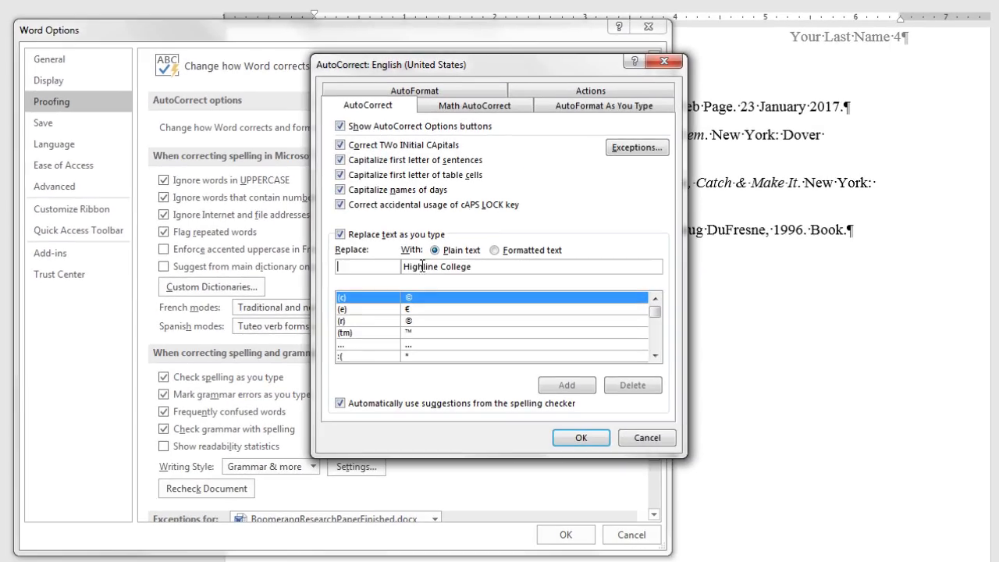
{"action": "left_click", "coordinate": [367, 265]}
{"action": "type", "text": "hc"}
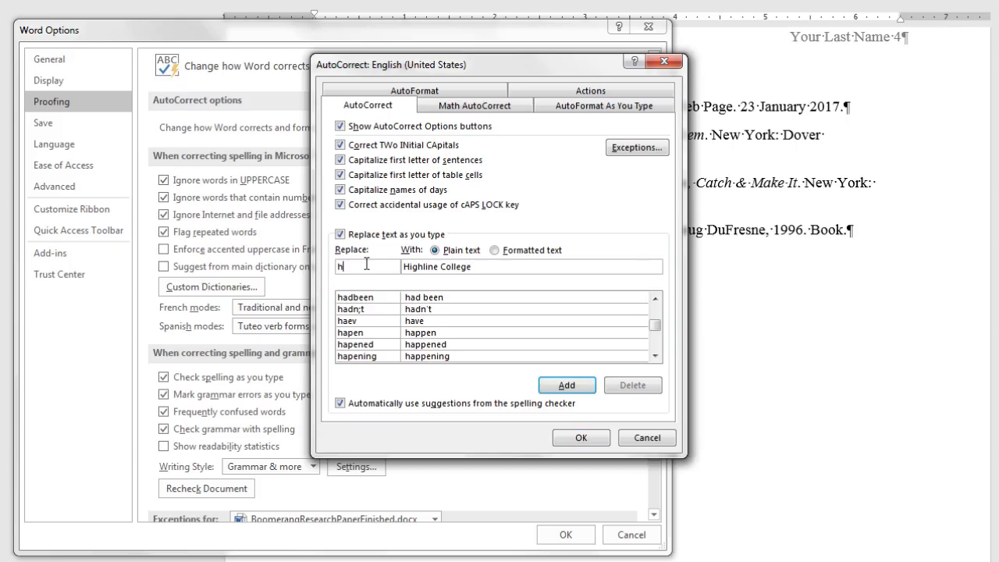
{"action": "left_click", "coordinate": [565, 386]}
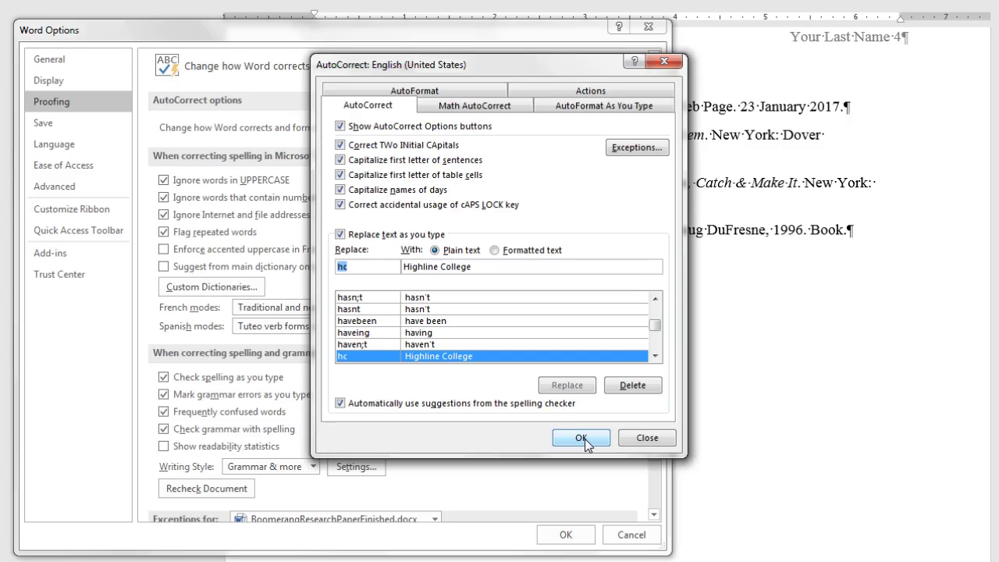
{"action": "left_click", "coordinate": [582, 438]}
{"action": "left_click", "coordinate": [574, 535]}
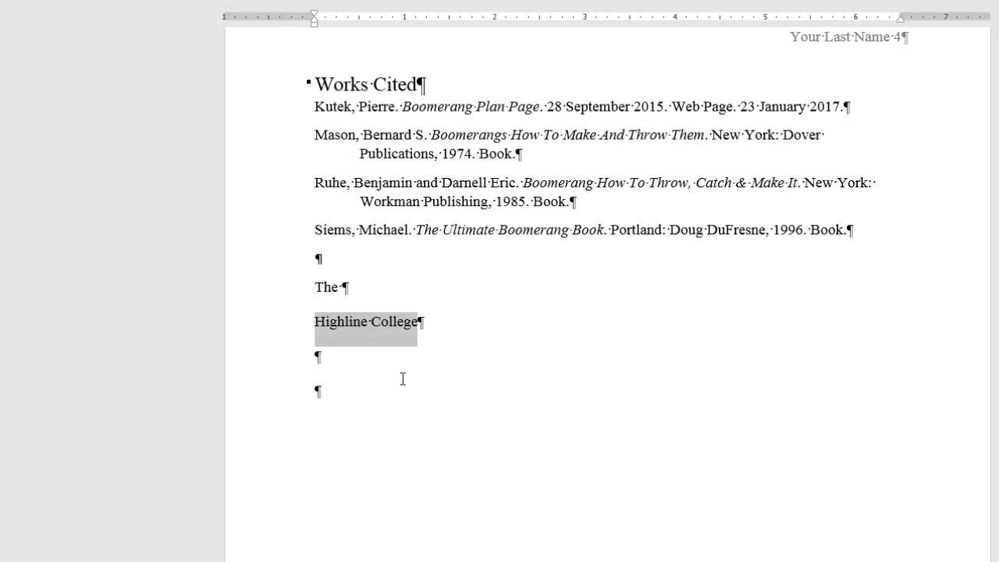
Type 'hc' to produce Highline College, then paste a person's full name below and select it.
{"action": "type", "text": "hc"}
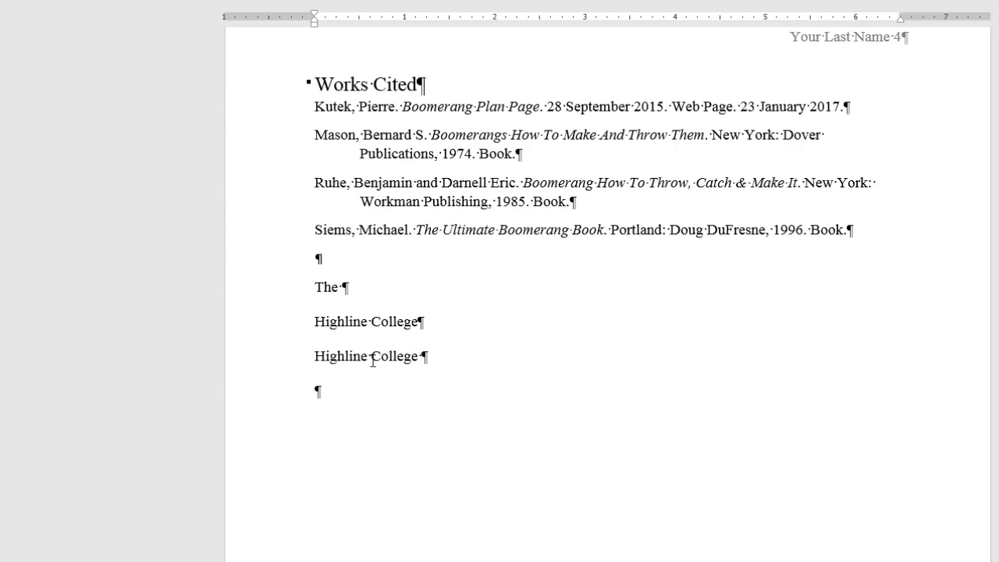
{"action": "key", "text": "Return"}
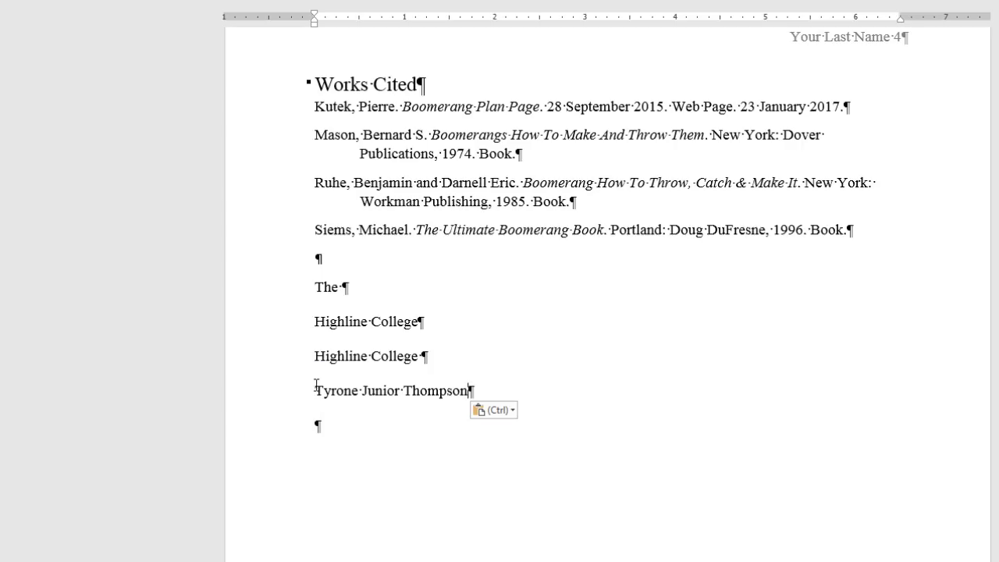
{"action": "left_click_drag", "start_coordinate": [316, 382], "coordinate": [466, 396]}
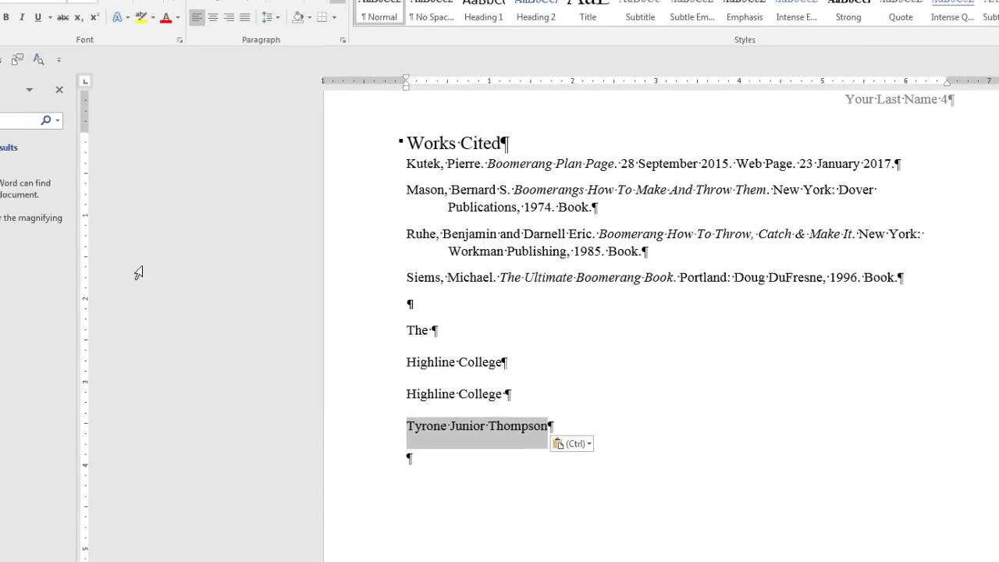
Add an AutoCorrect entry that replaces tt with the person's full name.
{"action": "left_click", "coordinate": [21, 32]}
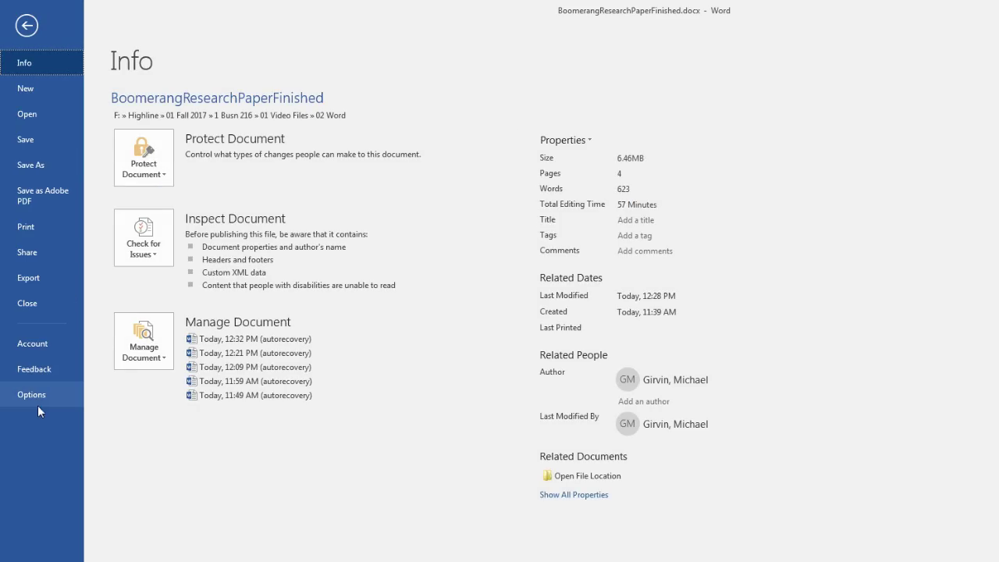
{"action": "left_click", "coordinate": [38, 405]}
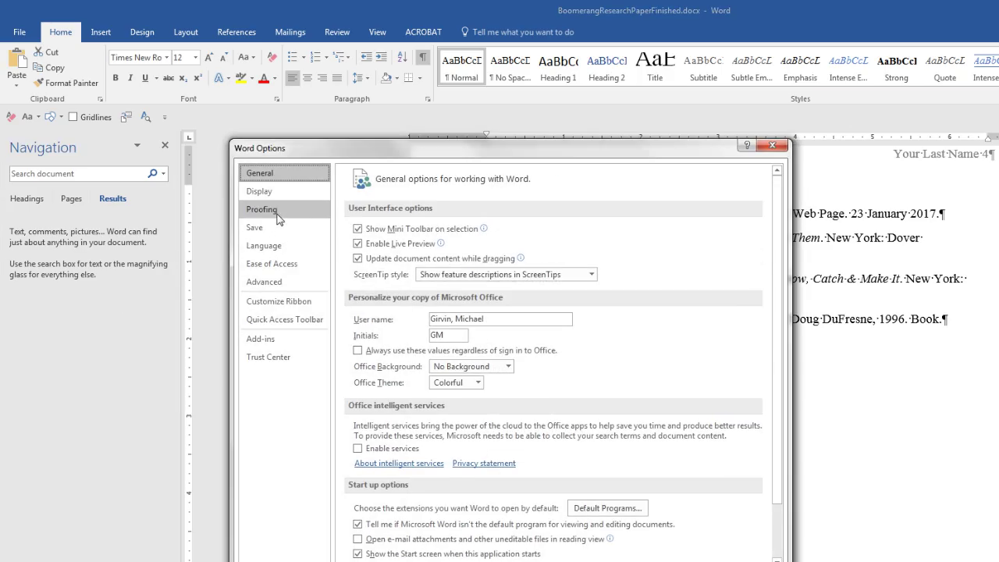
{"action": "left_click", "coordinate": [278, 217]}
{"action": "left_click", "coordinate": [625, 240]}
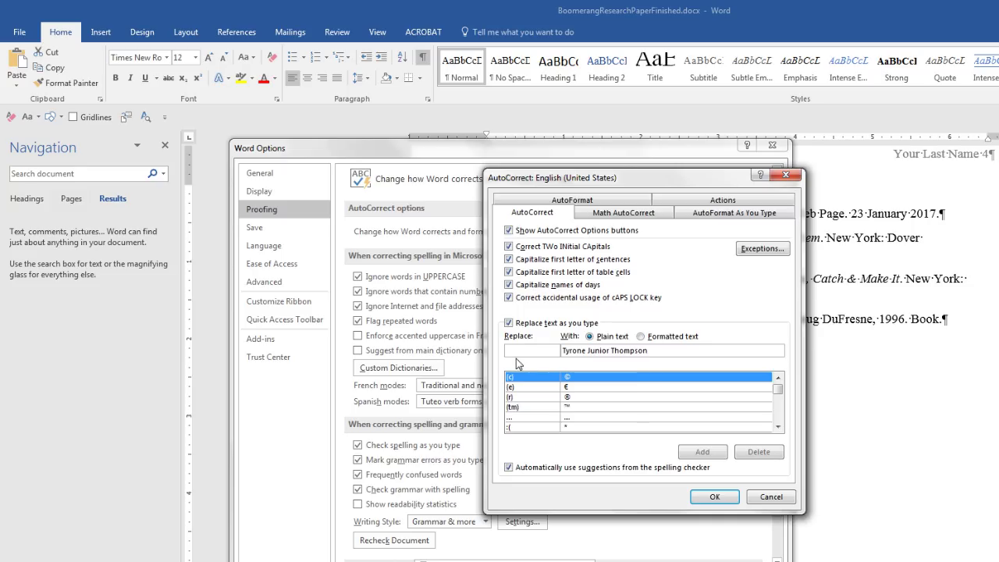
{"action": "type", "text": "tt"}
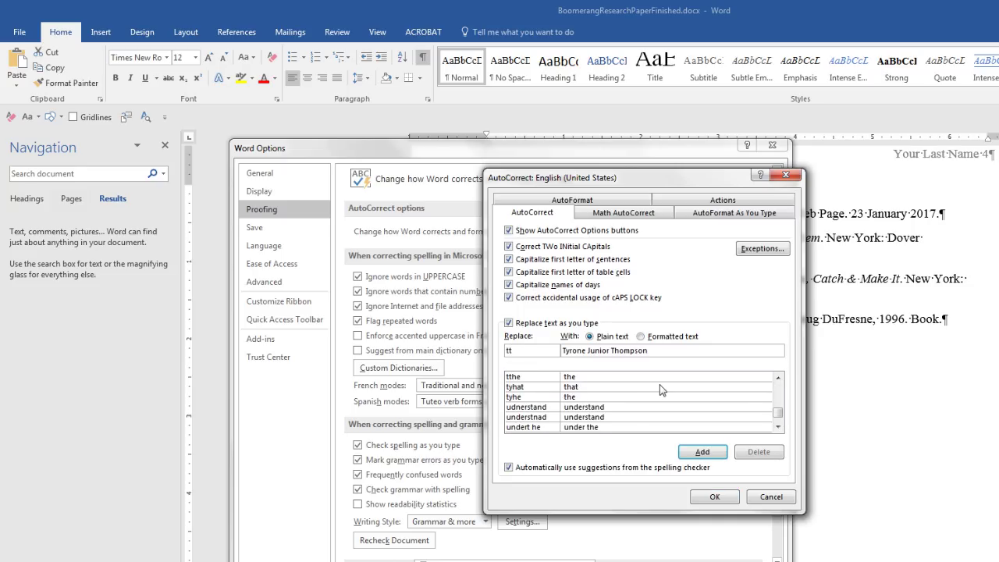
{"action": "left_click", "coordinate": [700, 452]}
{"action": "left_click", "coordinate": [711, 497]}
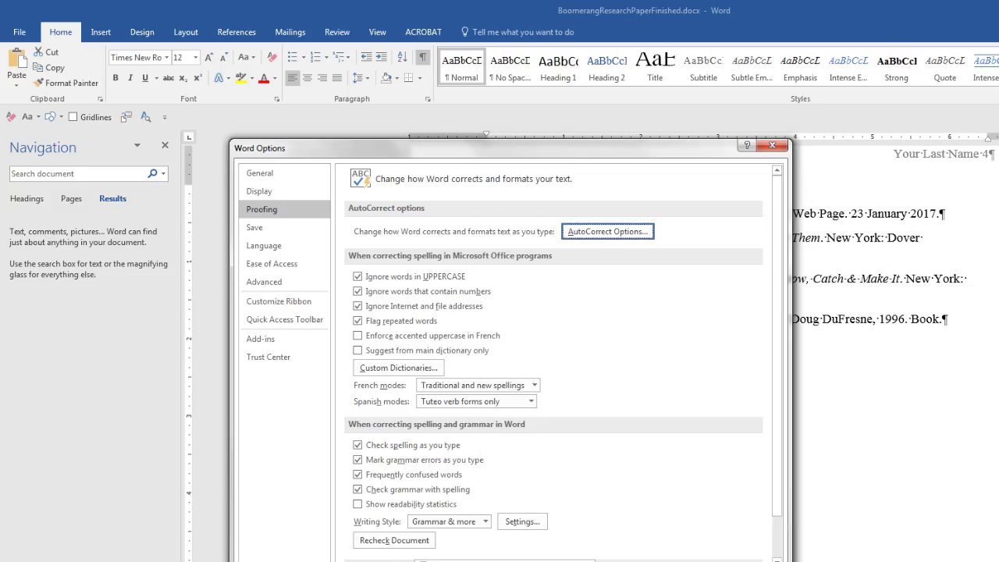
Close Word Options and type tt on the empty line below to insert the full name.
{"action": "key", "text": "Return"}
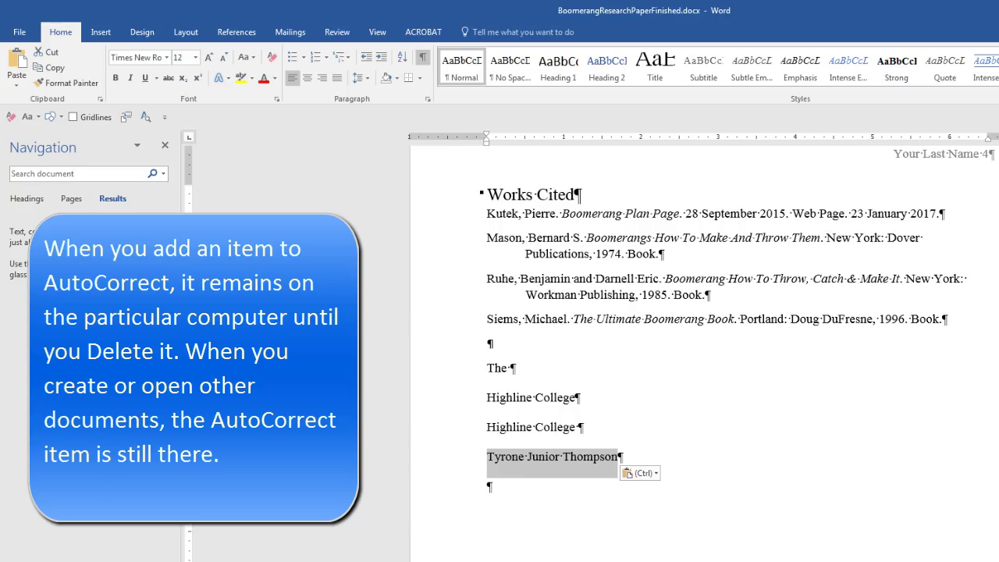
{"action": "left_click", "coordinate": [488, 486]}
{"action": "type", "text": "tt"}
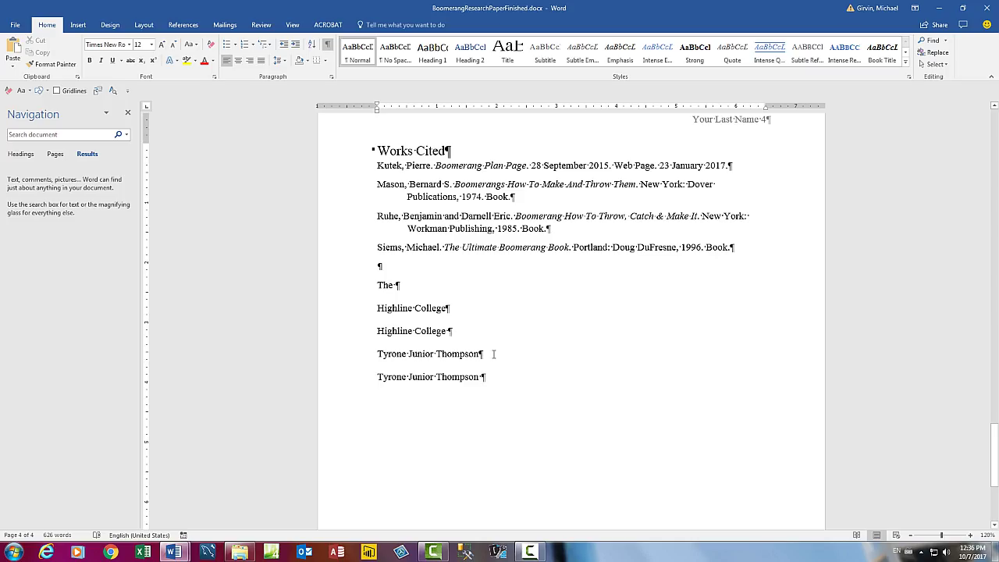
Review the paper's sources in References > Manage Sources without changing anything.
{"action": "scroll", "coordinate": [525, 369], "scroll_direction": "up", "scroll_amount": 1}
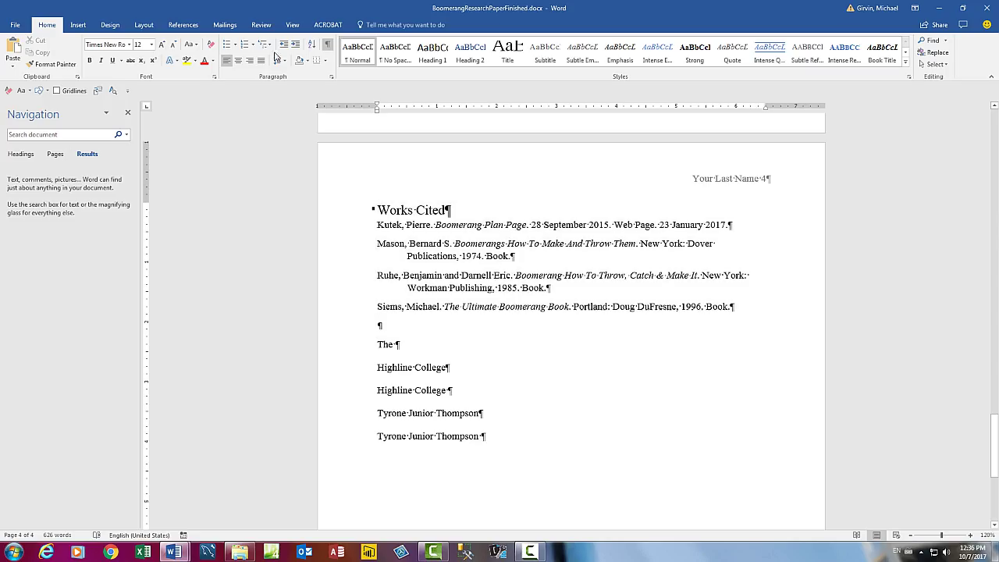
{"action": "left_click", "coordinate": [182, 24]}
{"action": "left_click", "coordinate": [300, 40]}
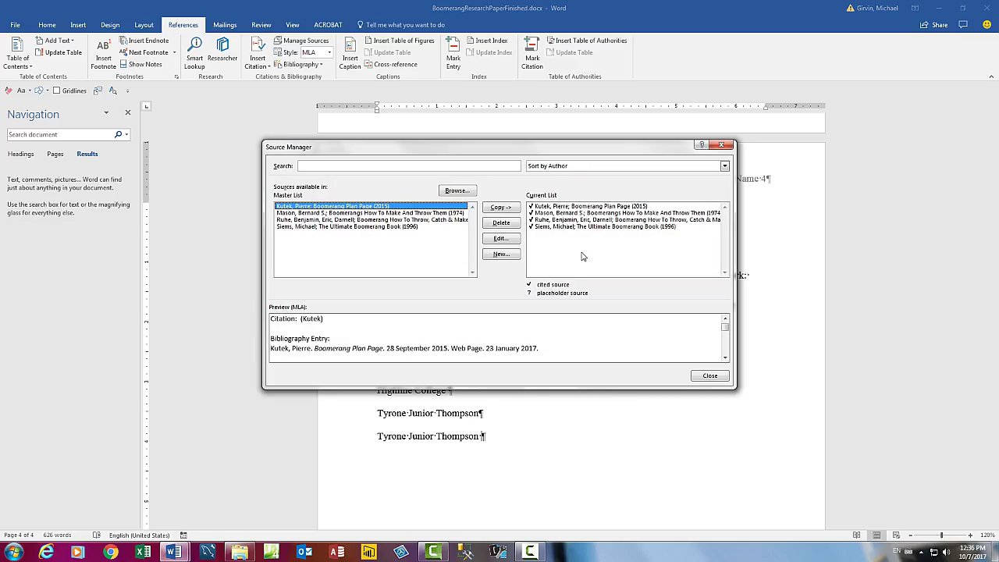
{"action": "key", "text": "Escape"}
Inspect the page footer and return to the body text unchanged.
{"action": "scroll", "coordinate": [581, 256], "scroll_direction": "up", "scroll_amount": 15}
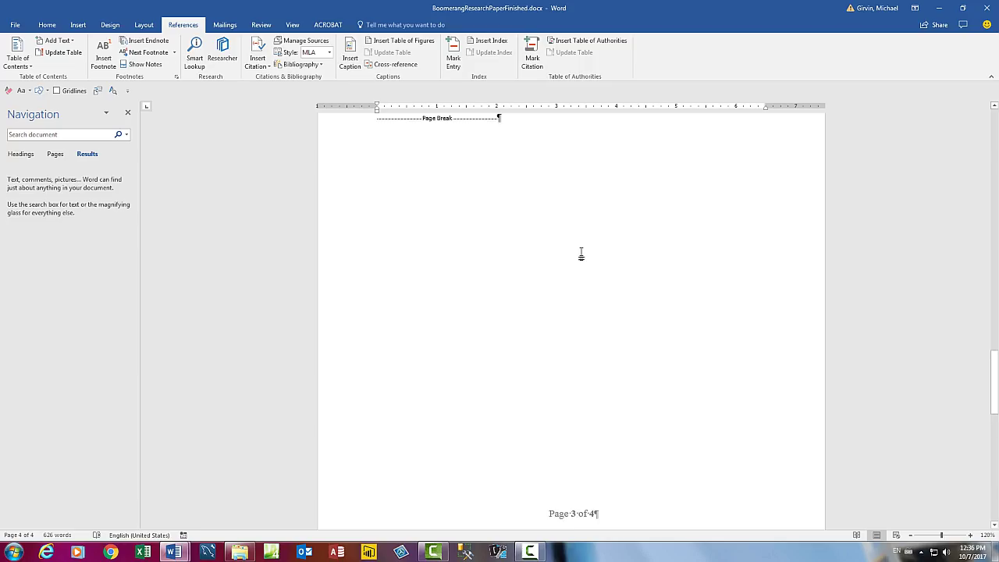
{"action": "scroll", "coordinate": [581, 256], "scroll_direction": "up", "scroll_amount": 3}
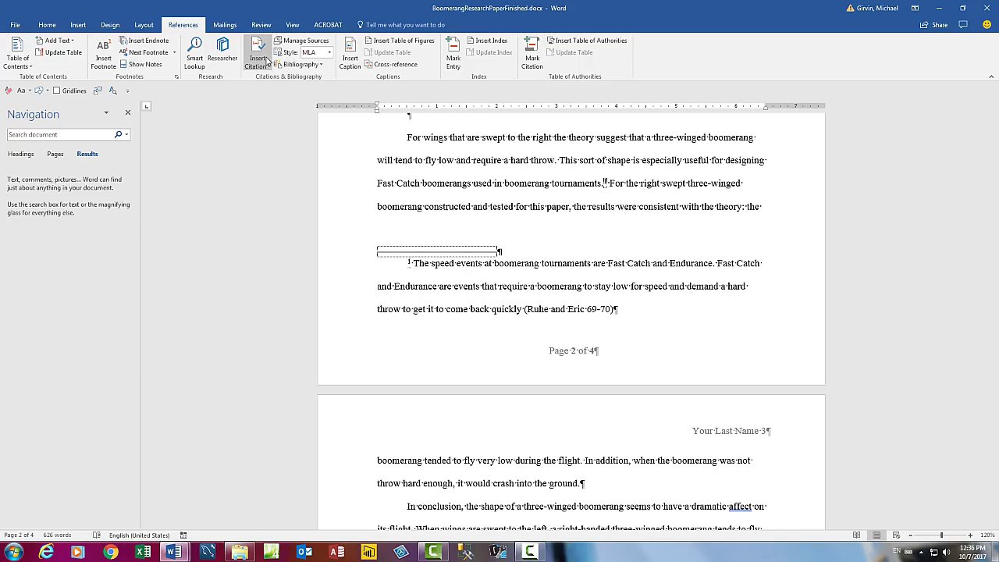
{"action": "scroll", "coordinate": [604, 211], "scroll_direction": "up", "scroll_amount": 1}
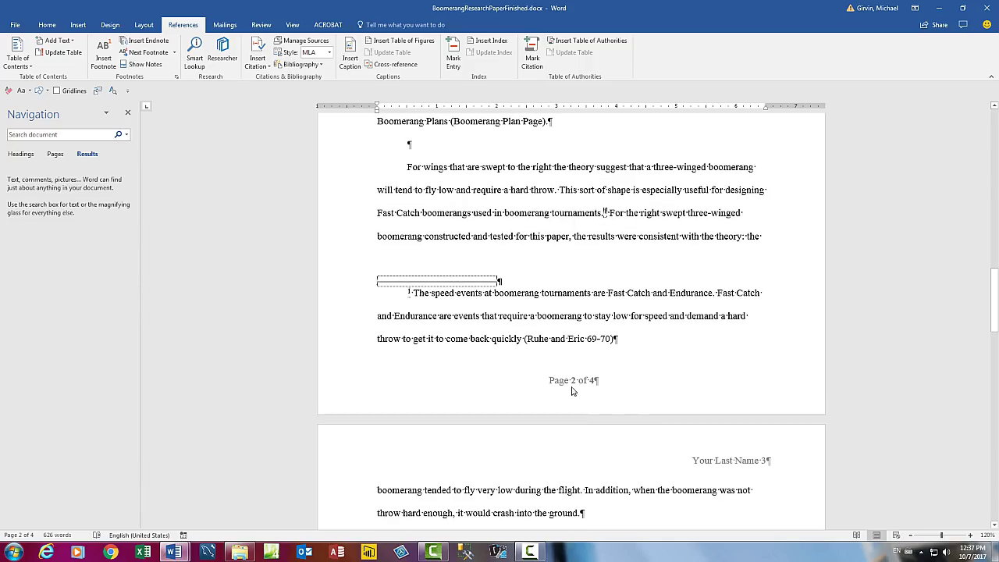
{"action": "double_click", "coordinate": [542, 383]}
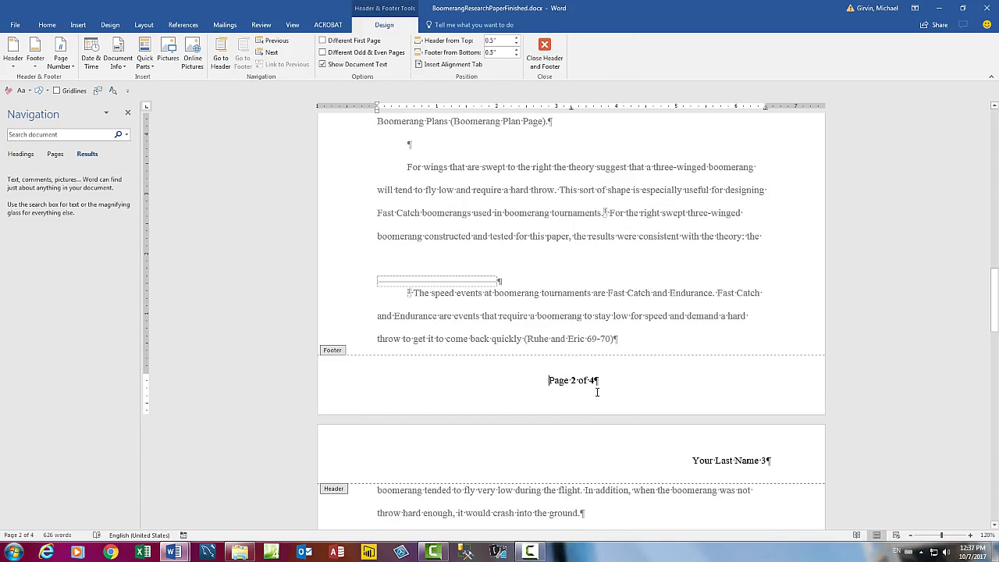
{"action": "double_click", "coordinate": [586, 351]}
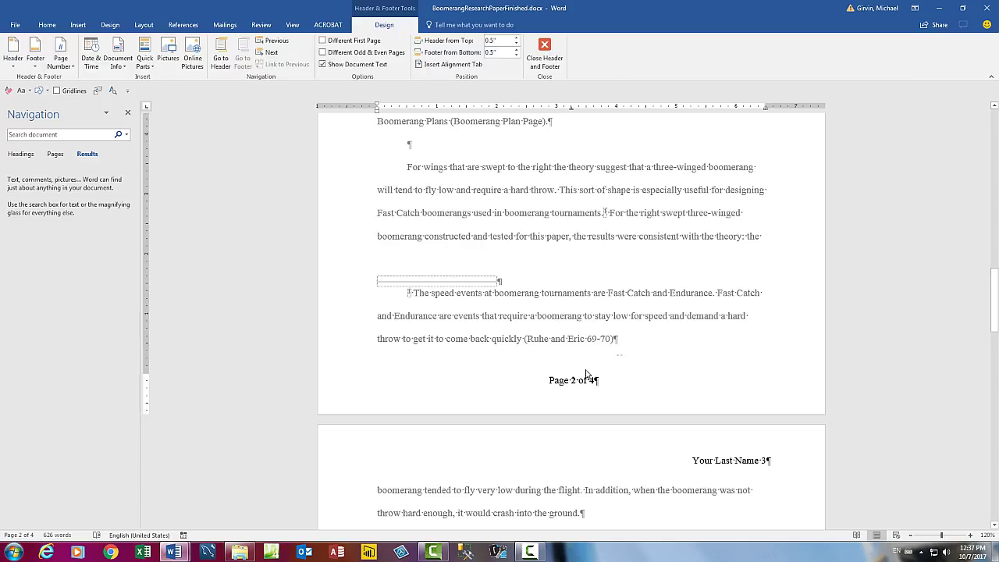
Inspect the page header, then return to the top of page 1.
{"action": "double_click", "coordinate": [732, 464]}
{"action": "key", "text": "Escape"}
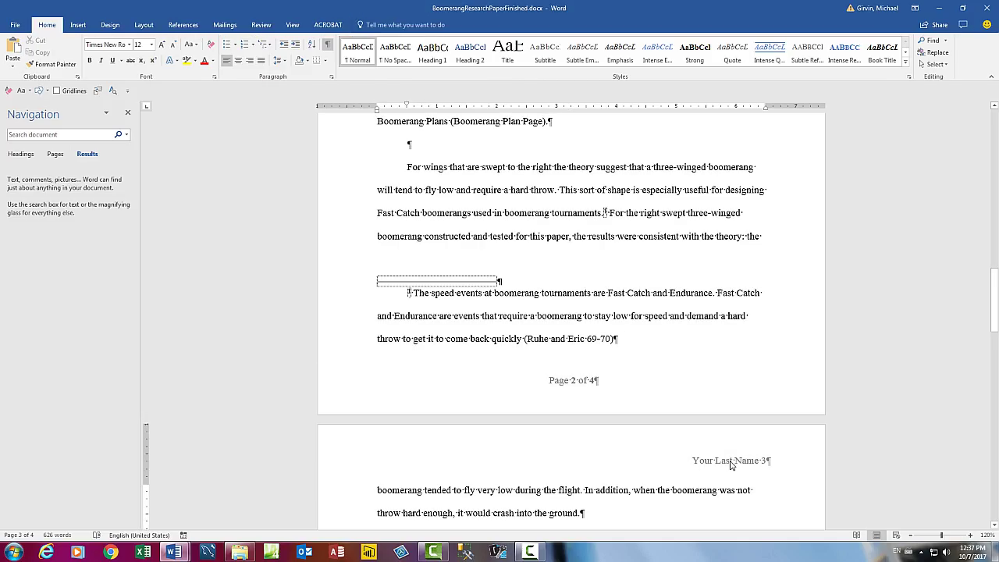
{"action": "key", "text": "ctrl+Home"}
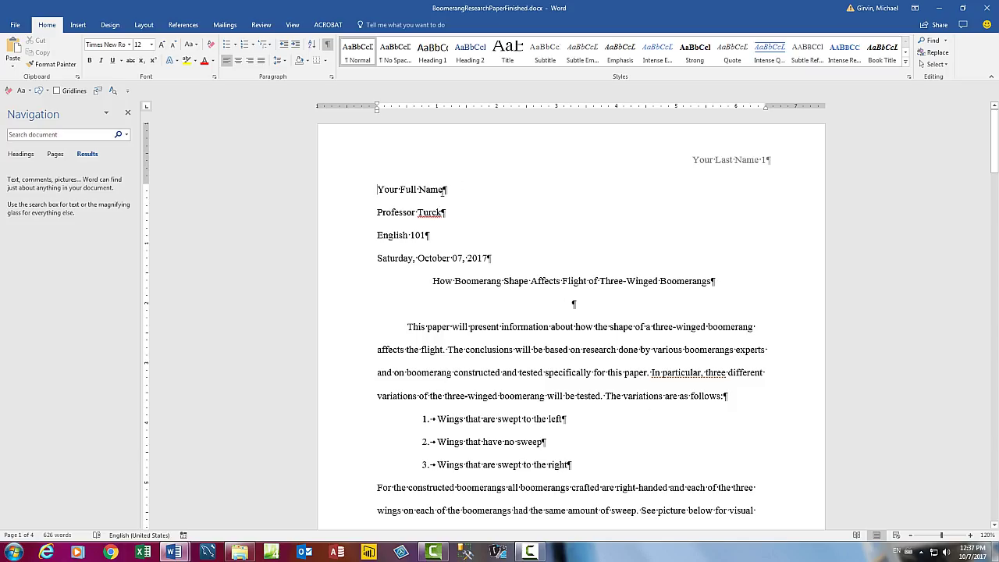
{"action": "scroll", "coordinate": [506, 279], "scroll_direction": "down", "scroll_amount": 5}
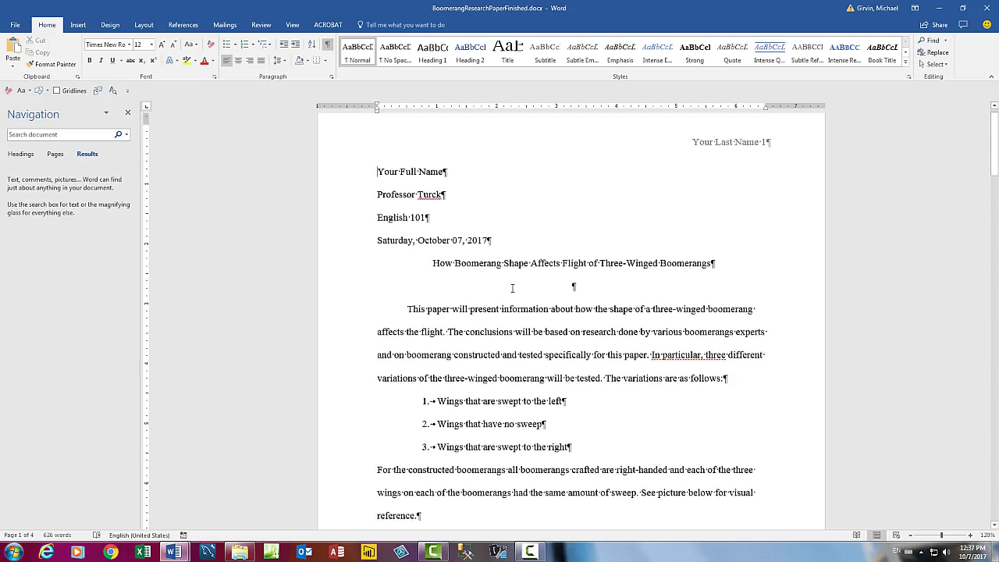